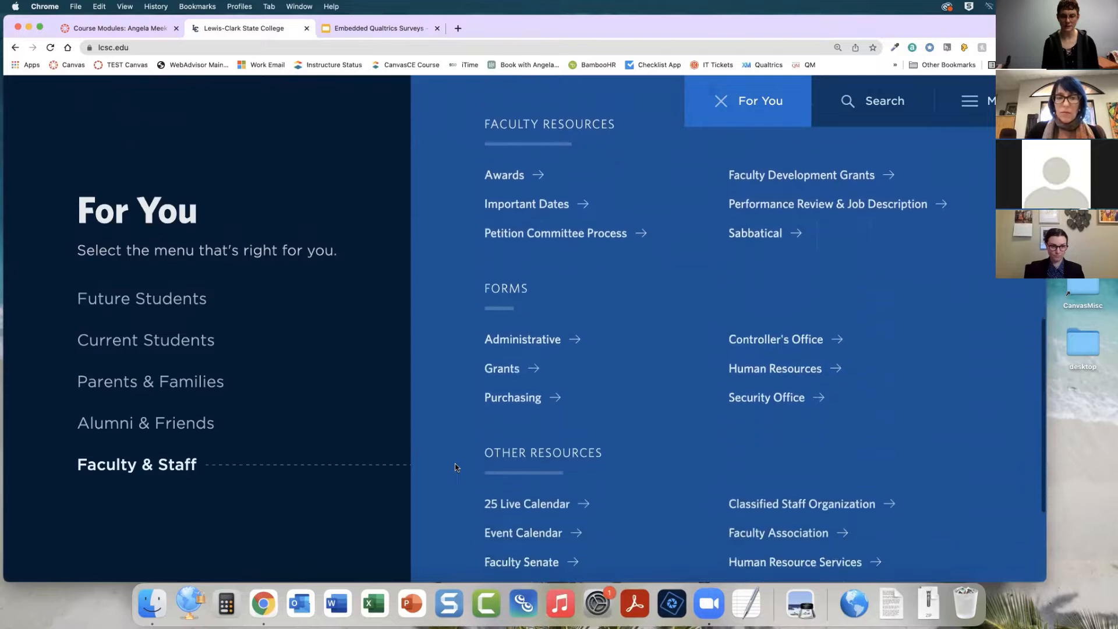
pyautogui.click(516, 475)
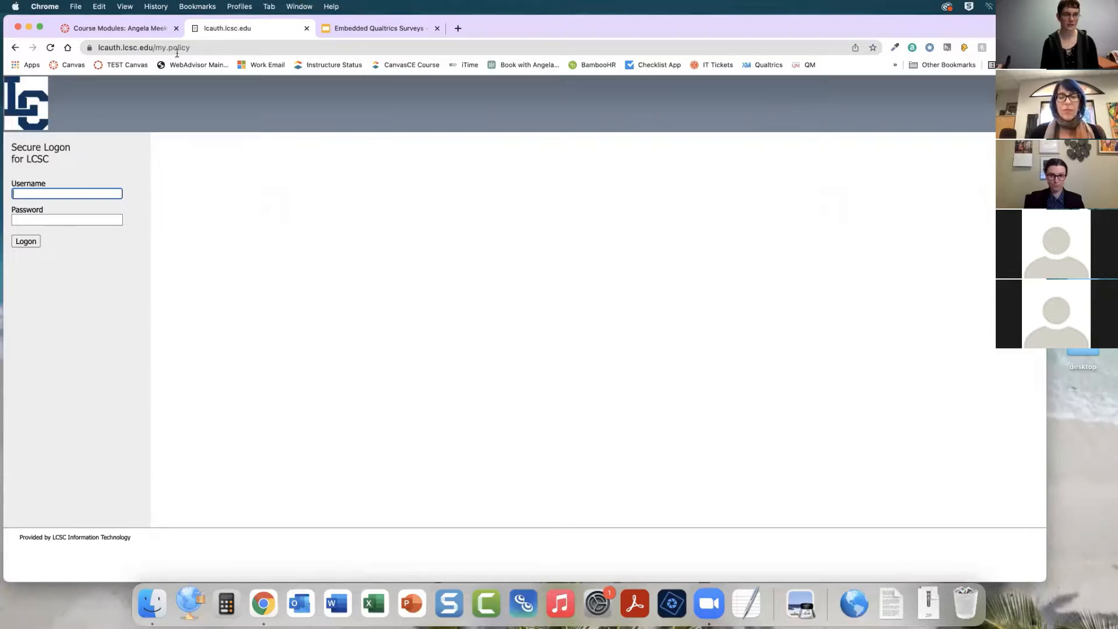
pyautogui.click(15, 47)
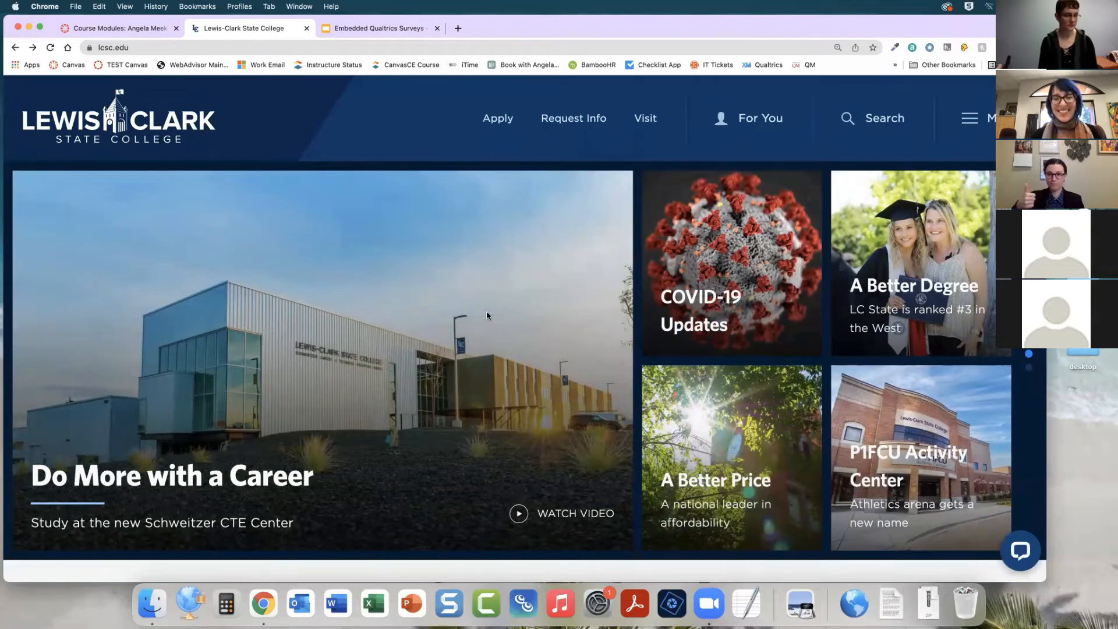
pyautogui.scroll(-1, 487, 315)
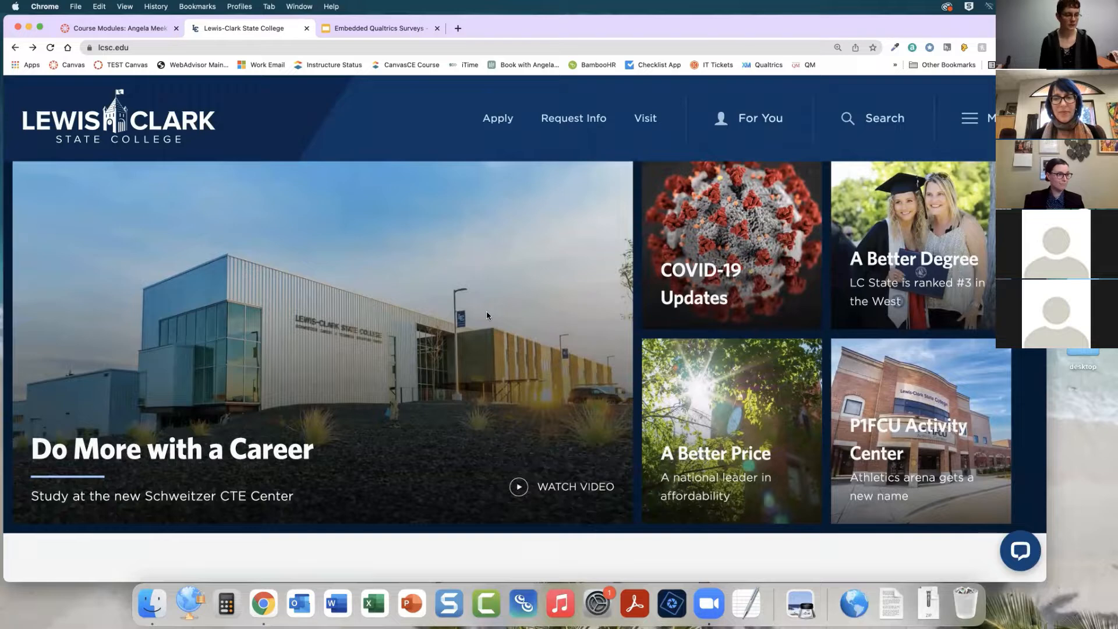
pyautogui.scroll(1, 487, 315)
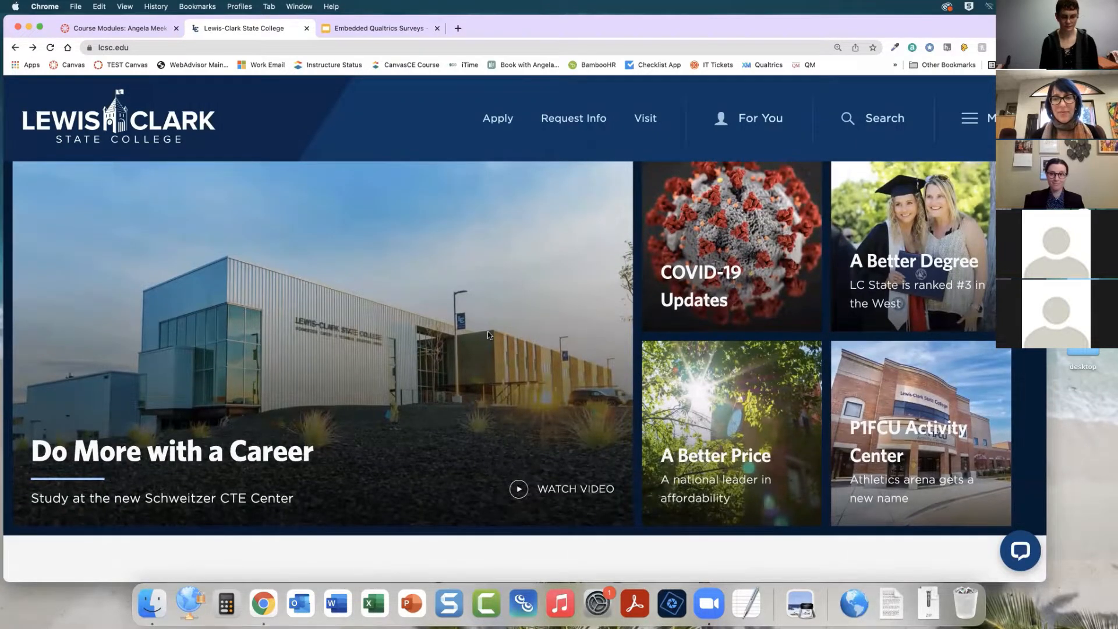
pyautogui.scroll(1, 488, 331)
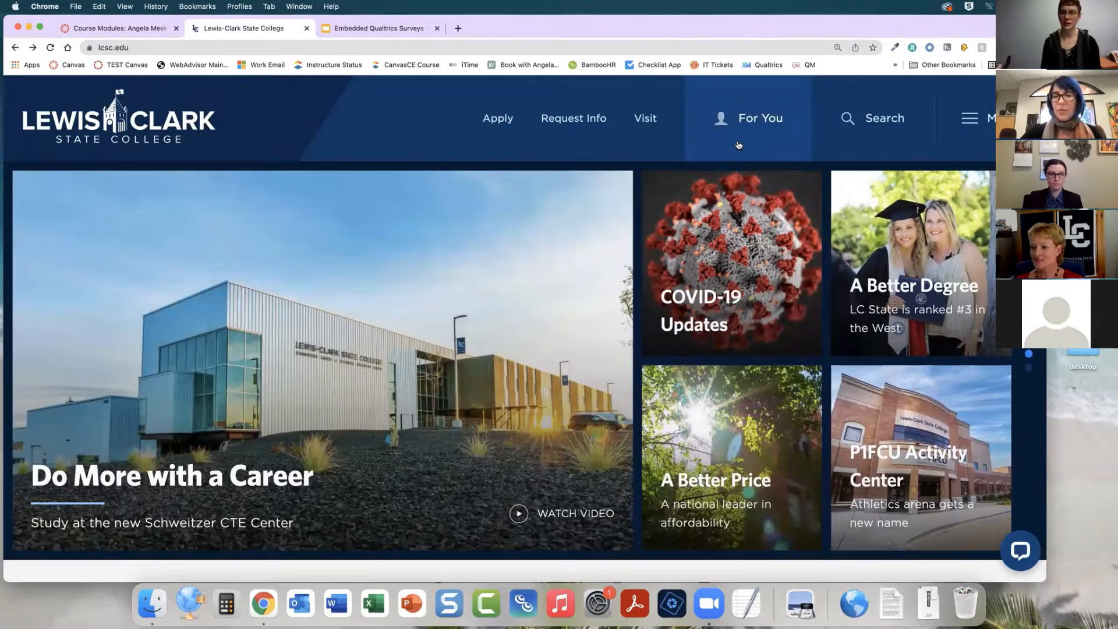
# Open the Qualtrics link from the Faculty & Staff resources in the college site's For You menu
pyautogui.click(757, 120)
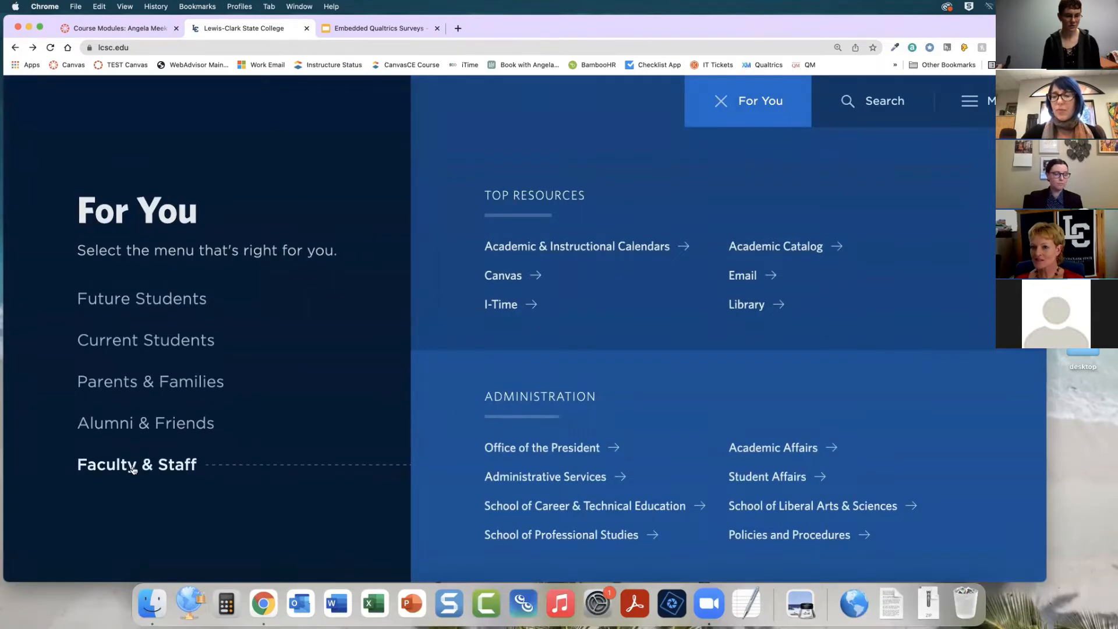
pyautogui.scroll(-5, 613, 431)
pyautogui.scroll(-10, 613, 432)
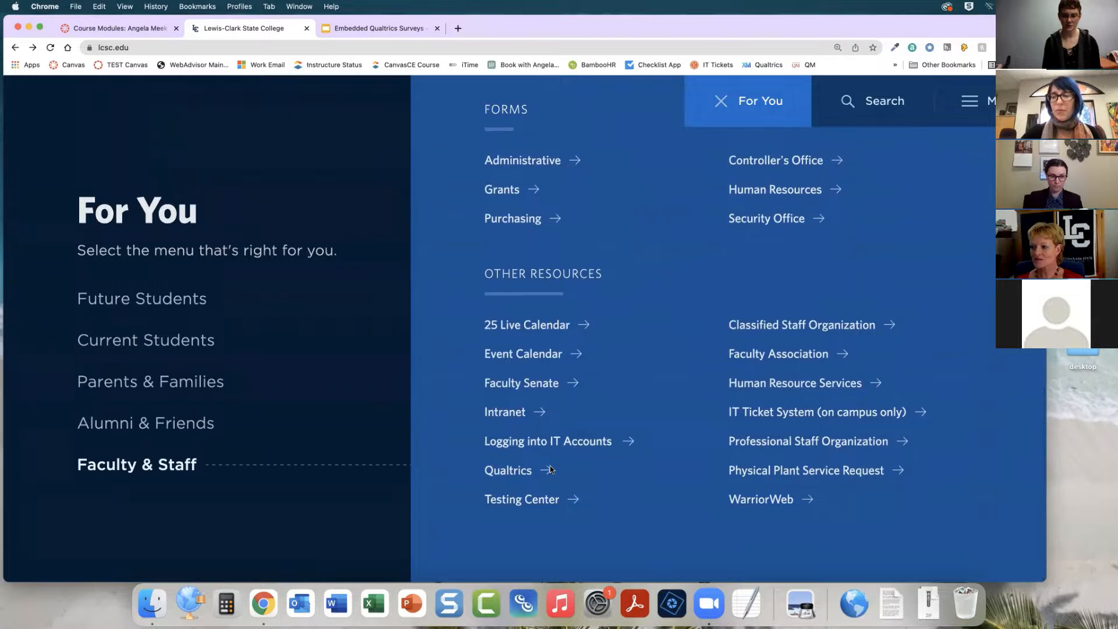
pyautogui.click(520, 473)
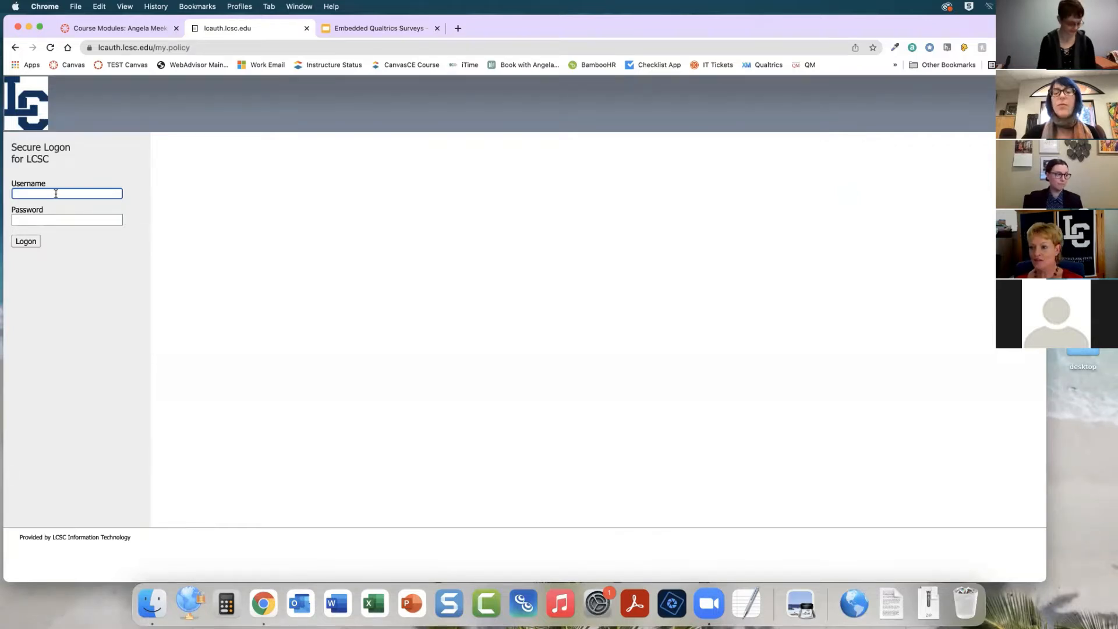
# Try to sign in to the secure logon page with the account username and password
pyautogui.press('Tab')
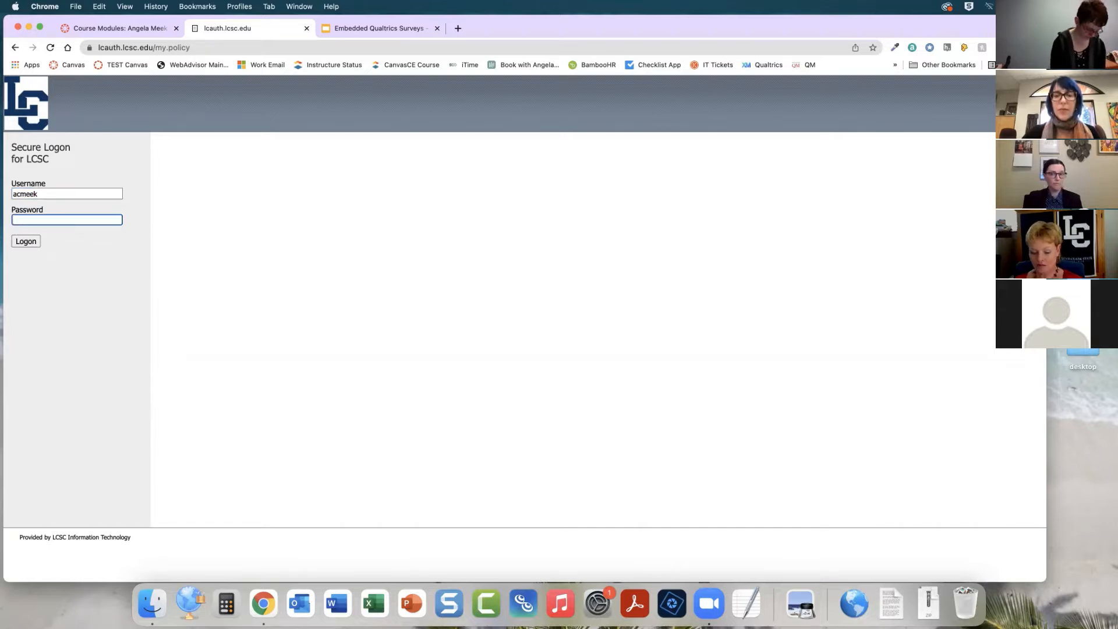
pyautogui.write('•••••••••')
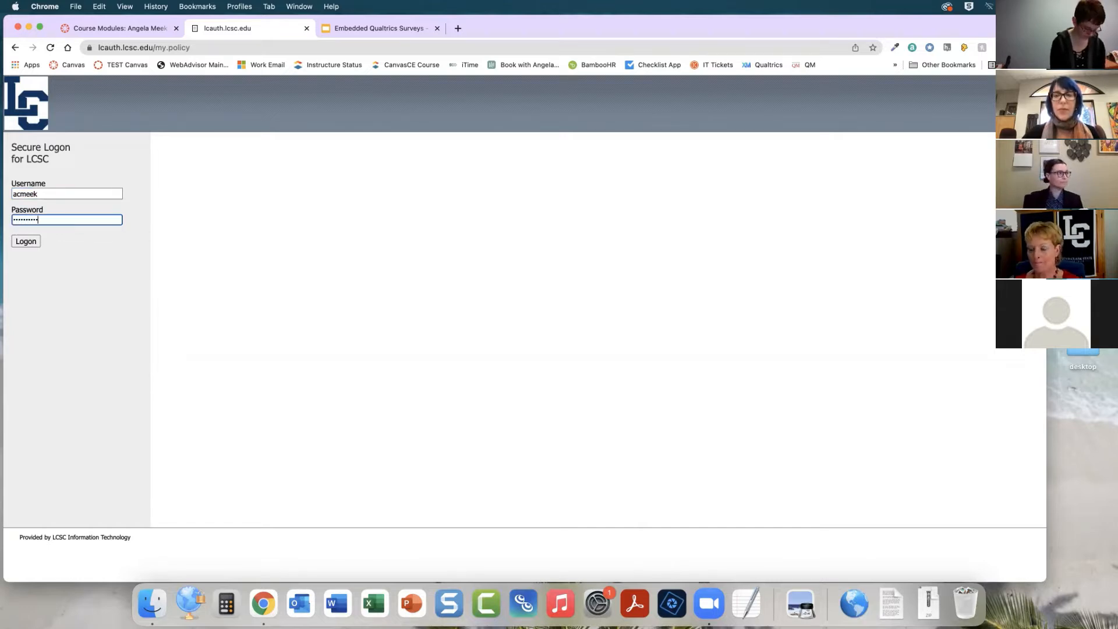
pyautogui.write('••••••')
pyautogui.press('Return')
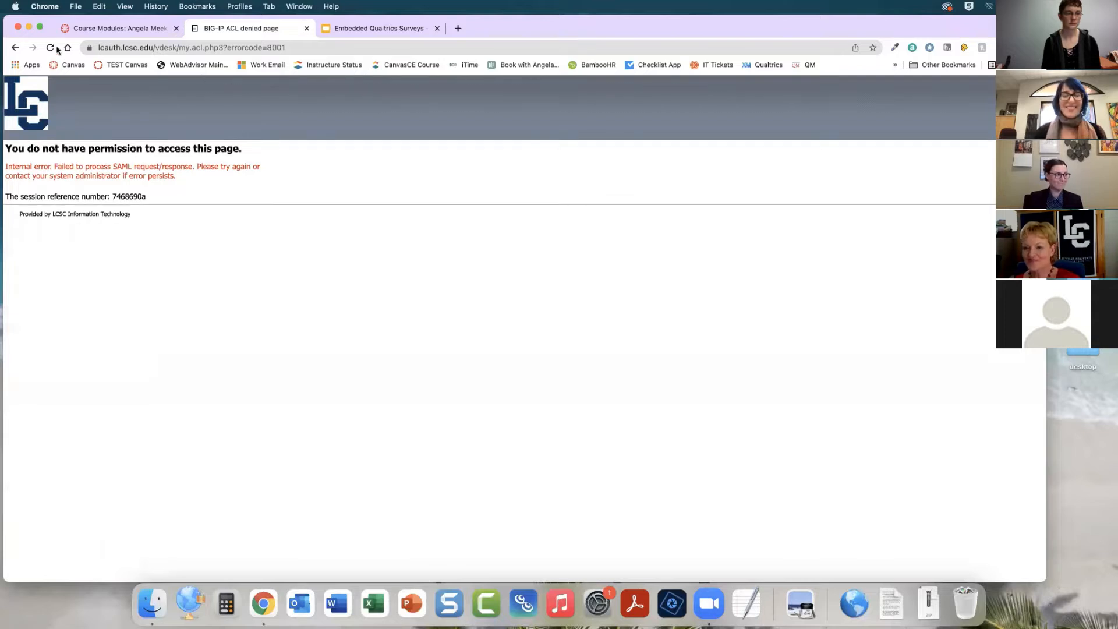
# Close the error tab and open Qualtrics from the bookmarks bar
pyautogui.click(307, 29)
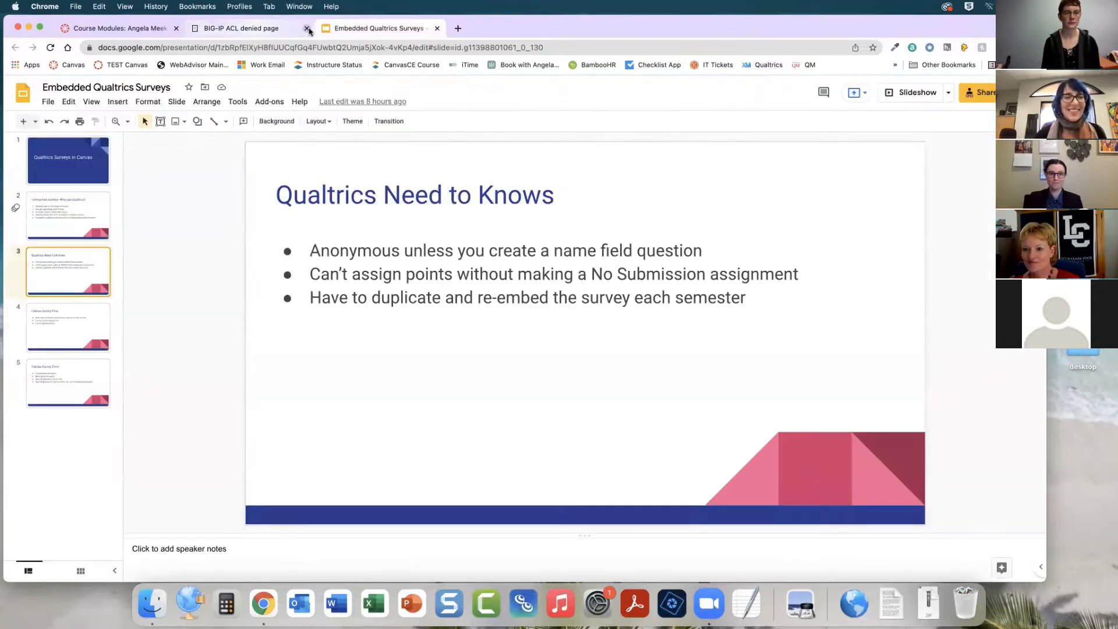
pyautogui.click(307, 29)
pyautogui.click(325, 29)
pyautogui.click(732, 66)
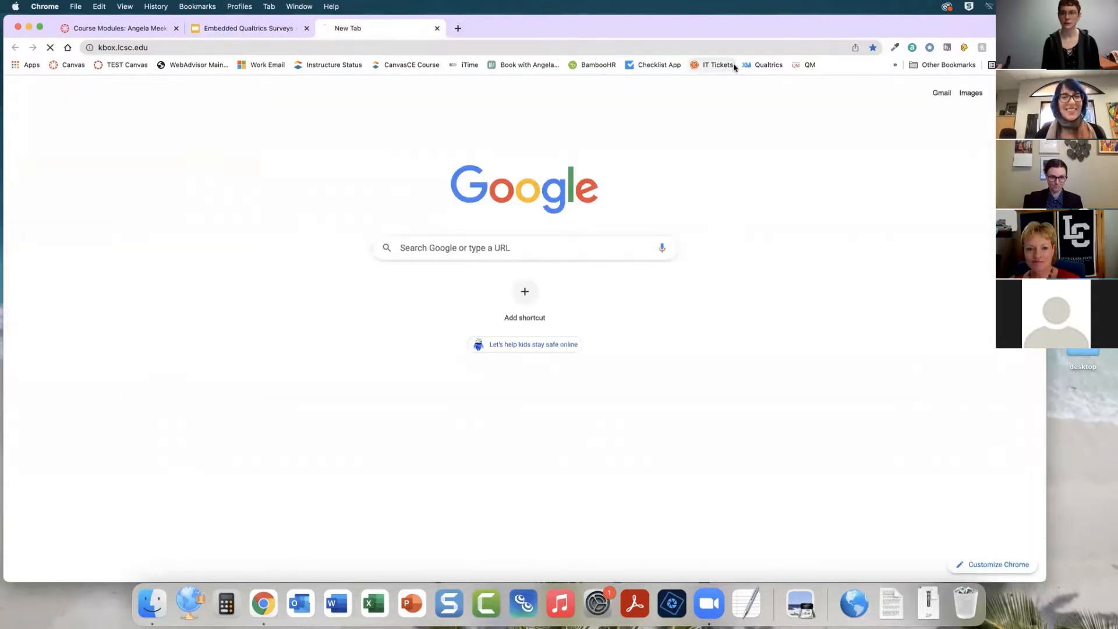
pyautogui.click(765, 66)
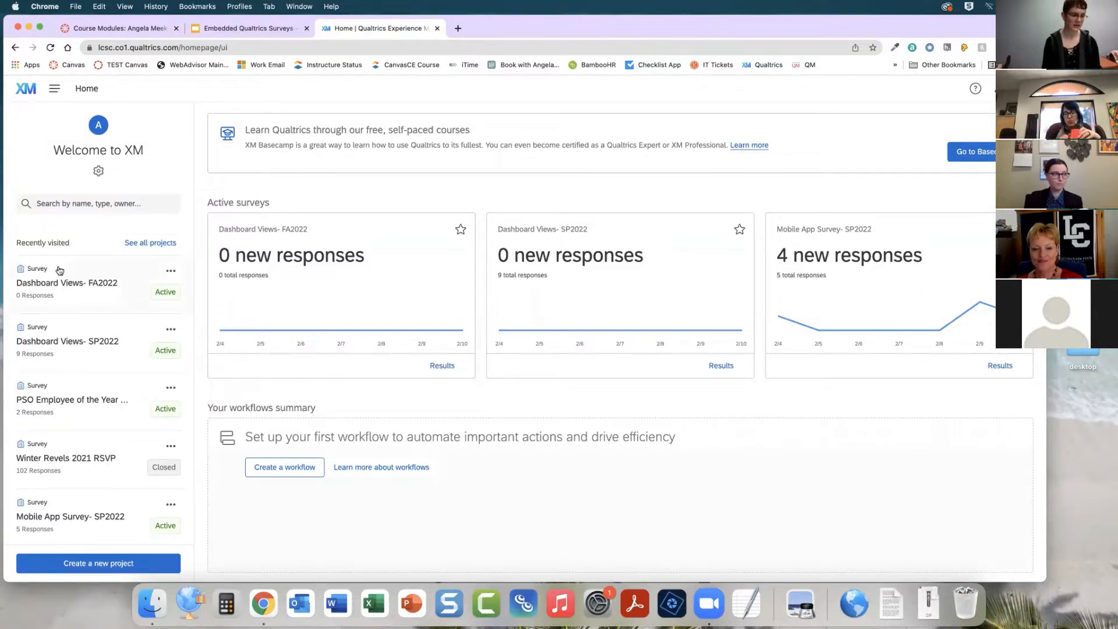
# Start creating a new project from the Qualtrics home page
pyautogui.scroll(-2, 63, 510)
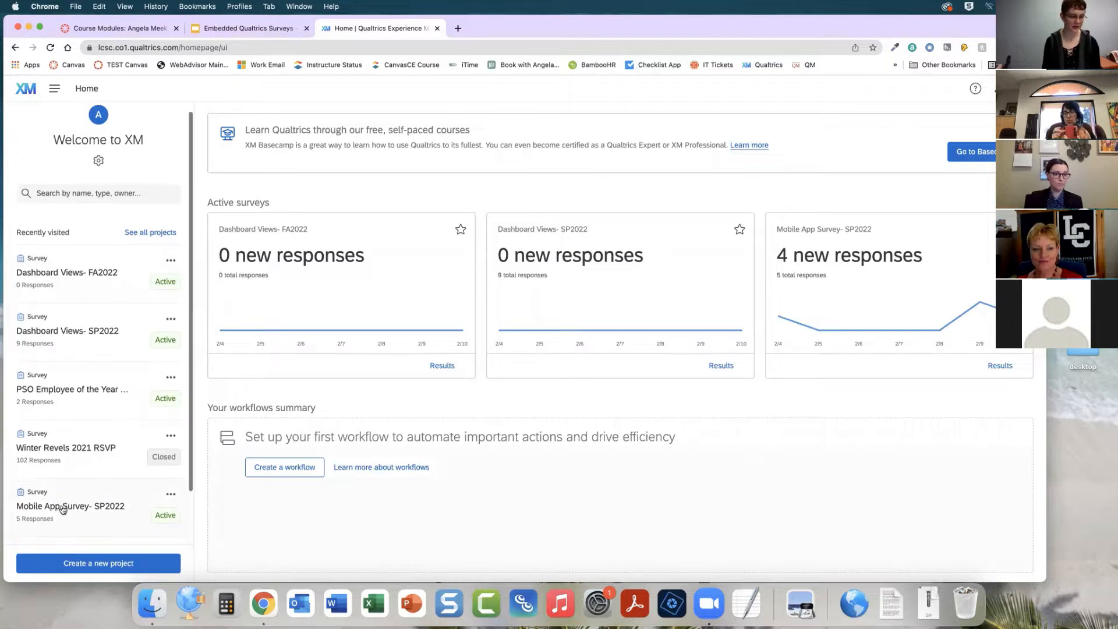
pyautogui.scroll(-1, 63, 510)
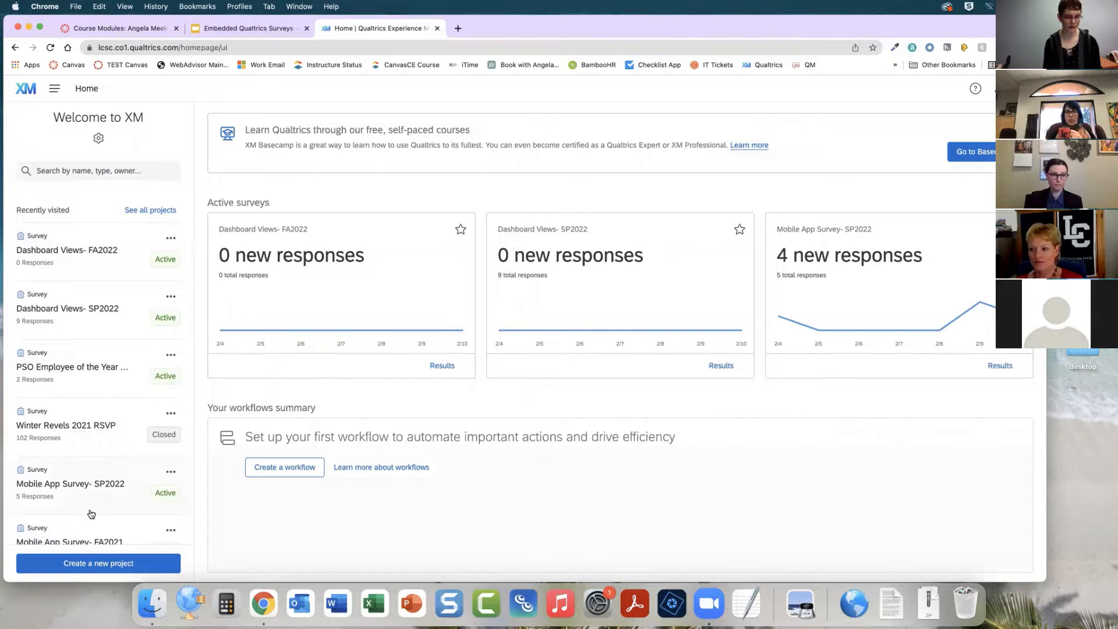
pyautogui.scroll(3, 94, 510)
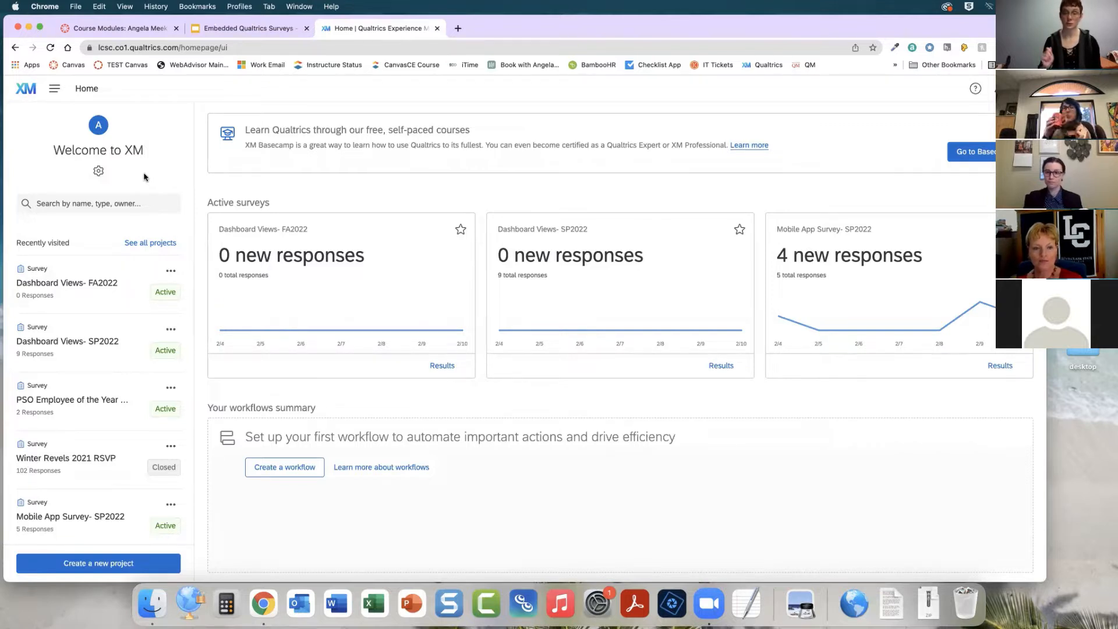
pyautogui.scroll(-2, 133, 226)
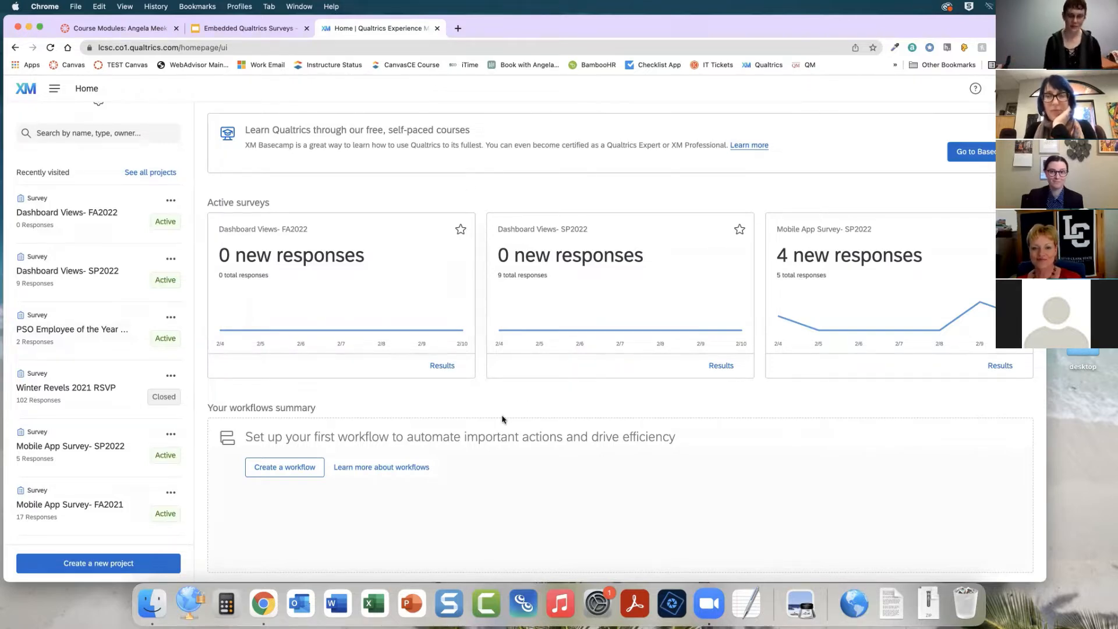
pyautogui.scroll(-1, 460, 463)
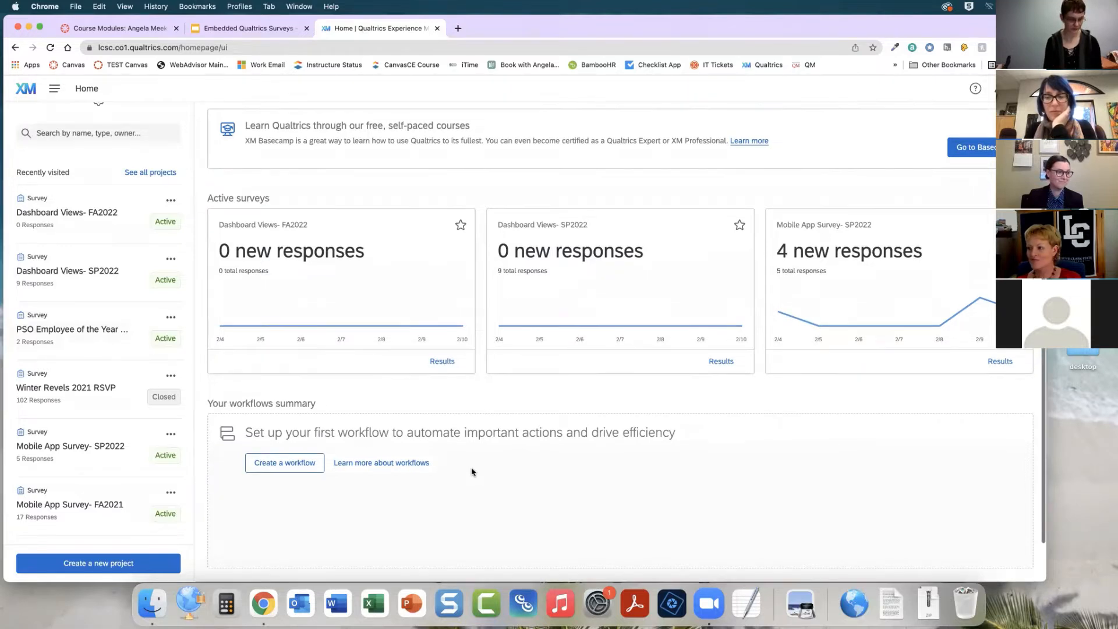
pyautogui.click(104, 565)
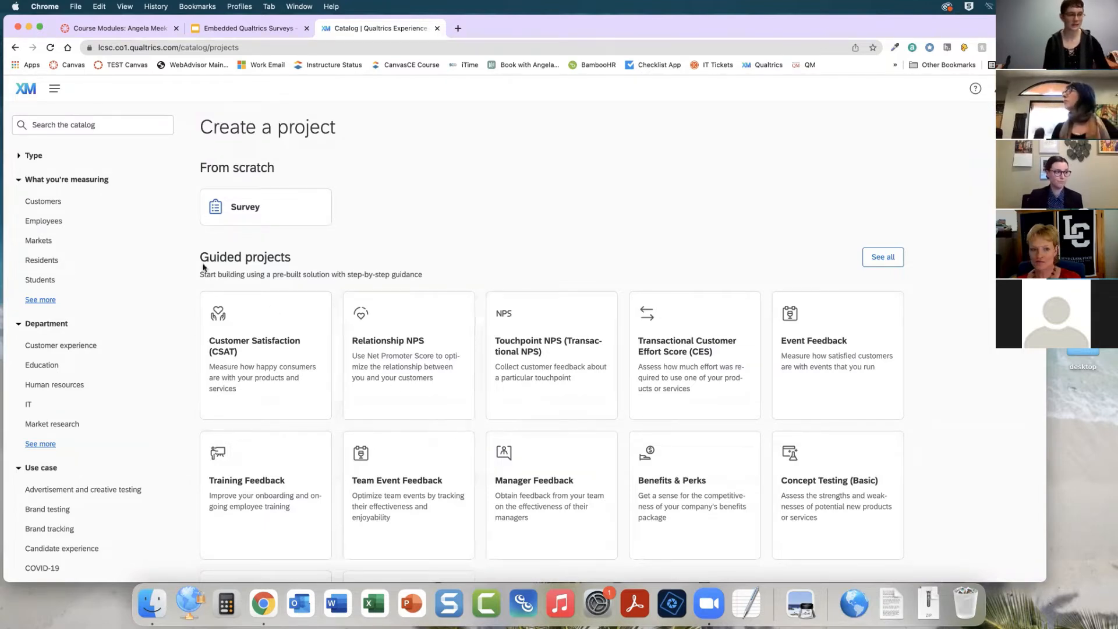
# Choose a Survey project from scratch in the project catalog and get started
pyautogui.click(45, 283)
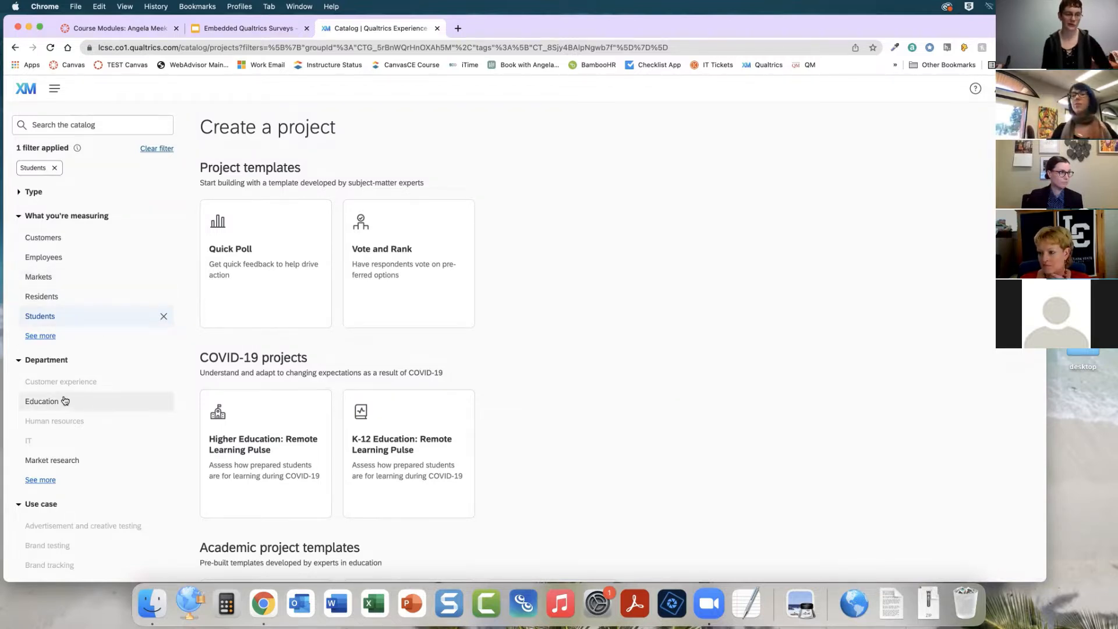
pyautogui.click(54, 168)
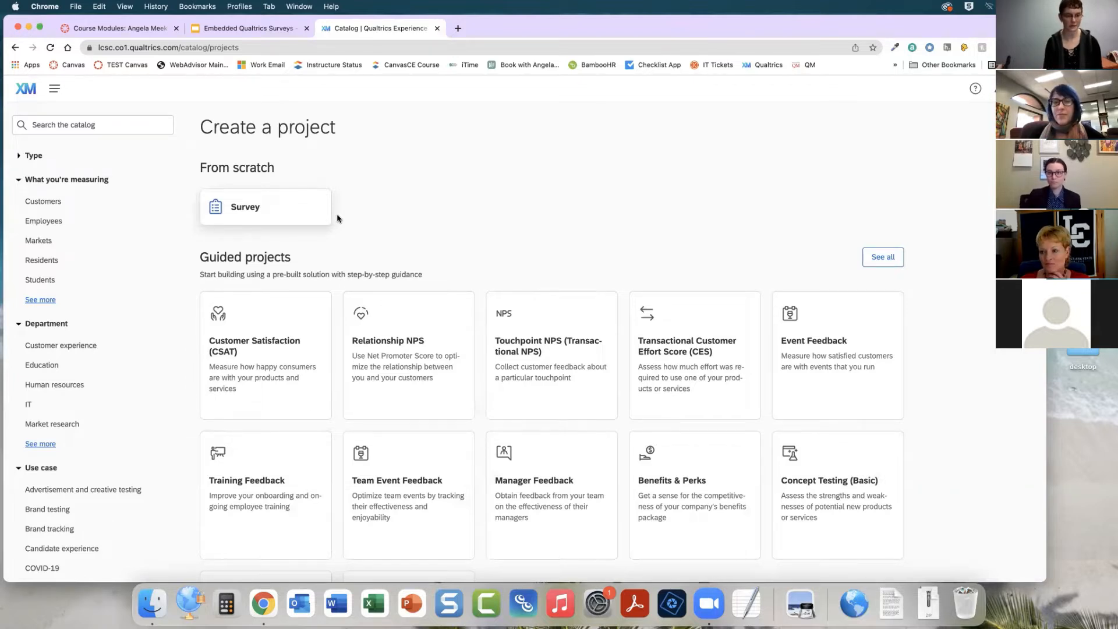
pyautogui.click(255, 209)
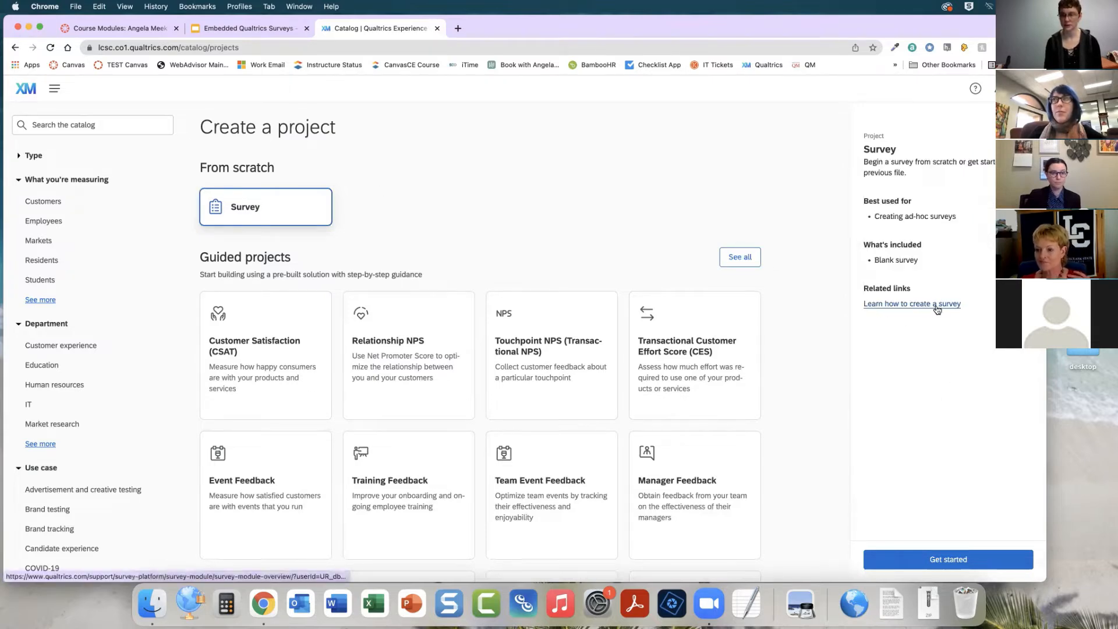
pyautogui.hotkey('ctrl', 'Up')
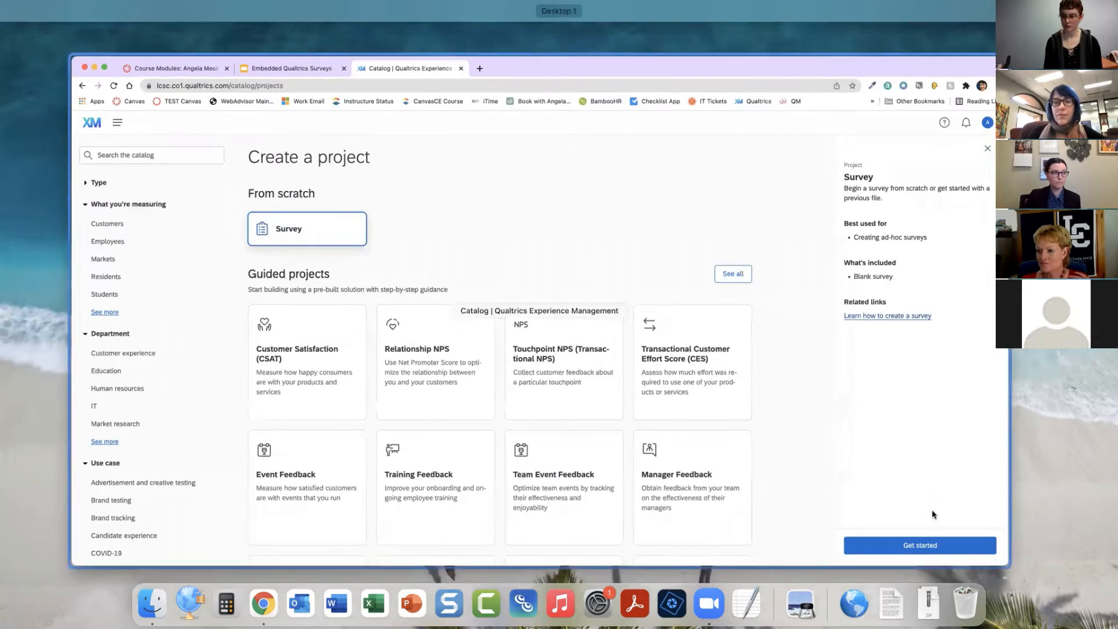
pyautogui.click(935, 517)
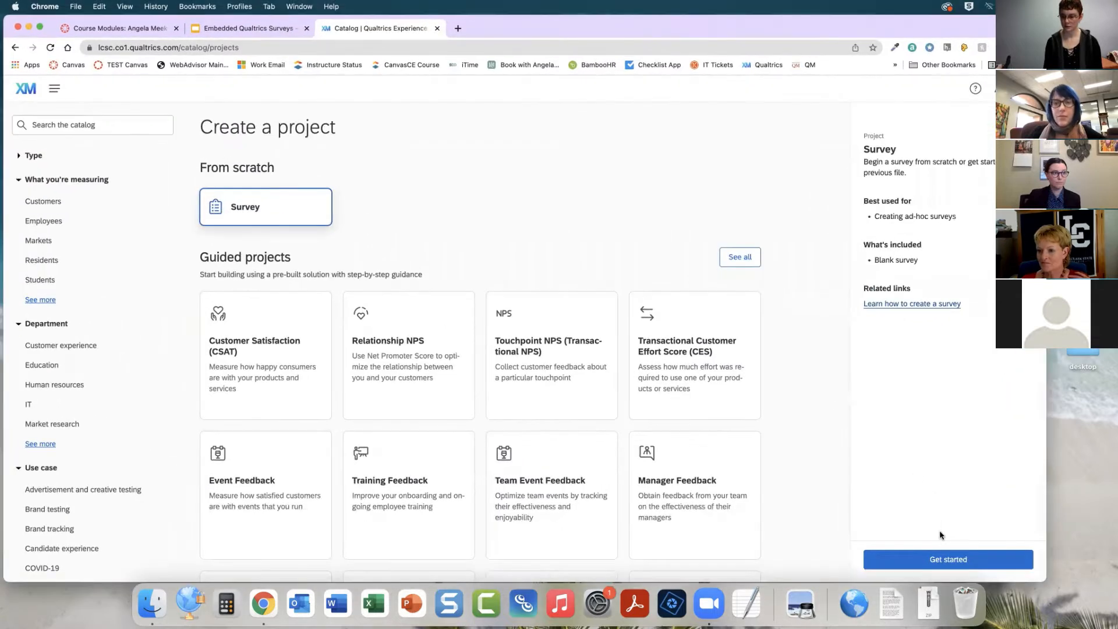
pyautogui.click(990, 561)
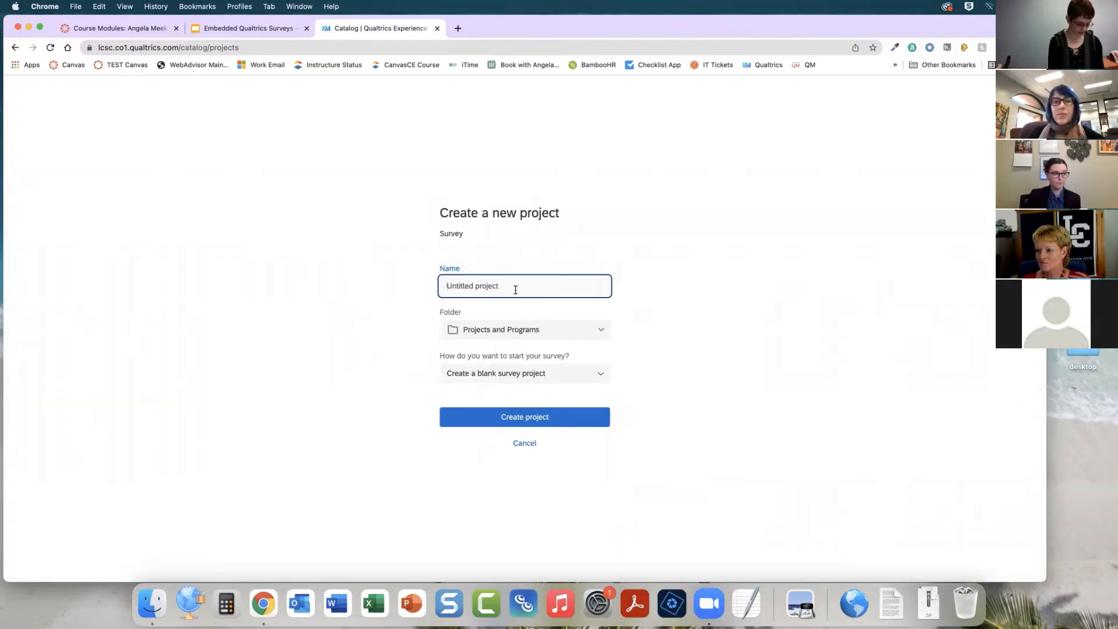
# Name the new blank survey project Sample Survey and create it
pyautogui.write('Sa')
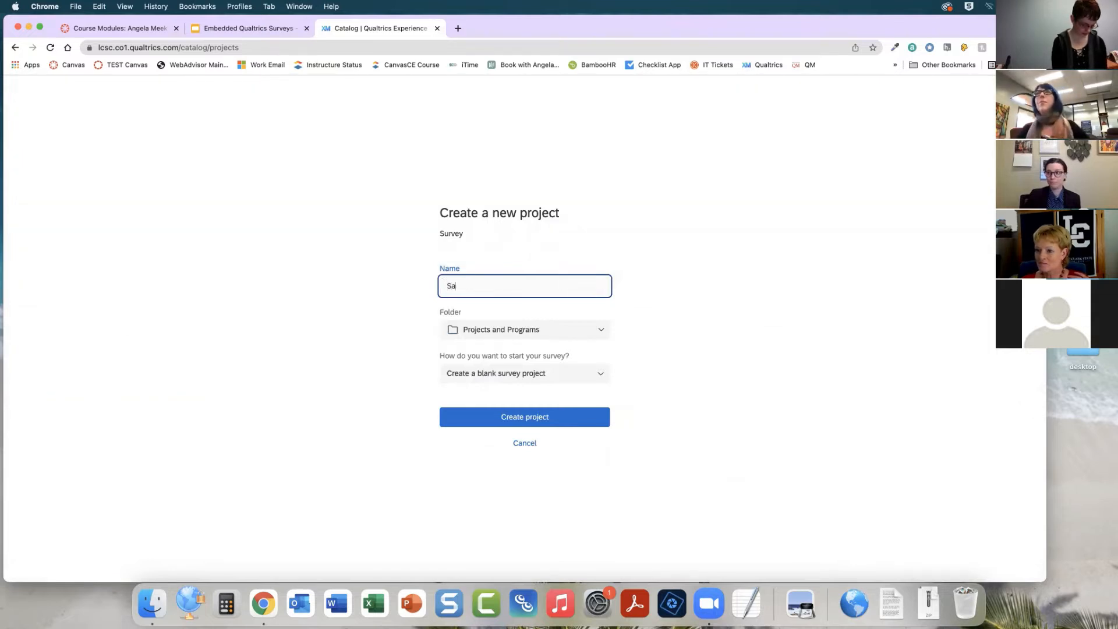
pyautogui.write('mple Survey')
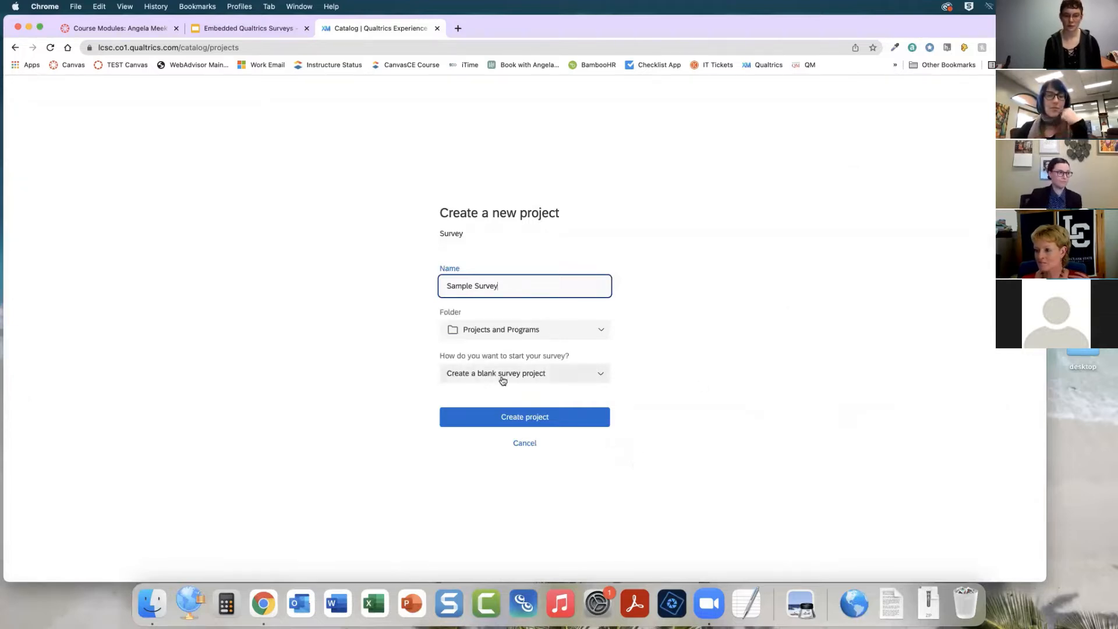
pyautogui.click(566, 421)
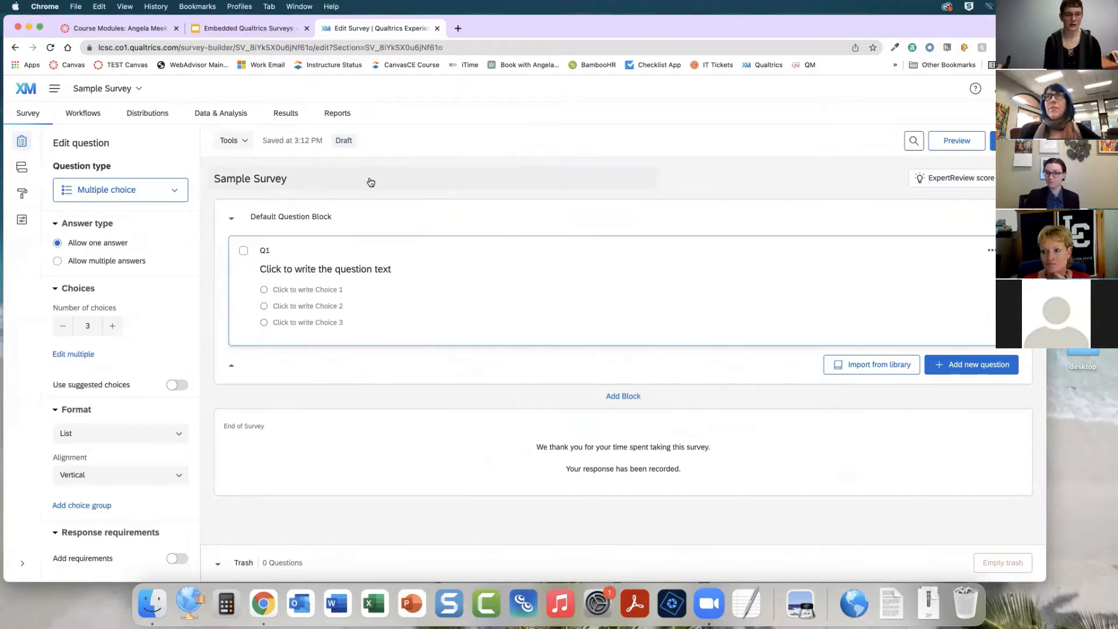
# Examine the editable survey title, question text and answer choices of the first question
pyautogui.click(320, 178)
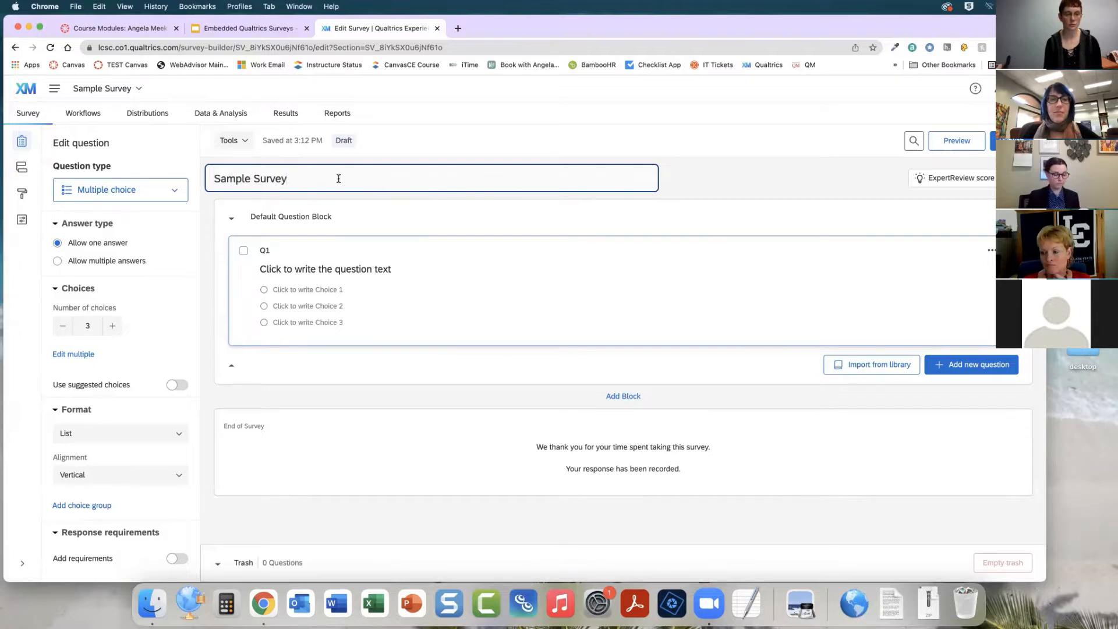
pyautogui.click(338, 270)
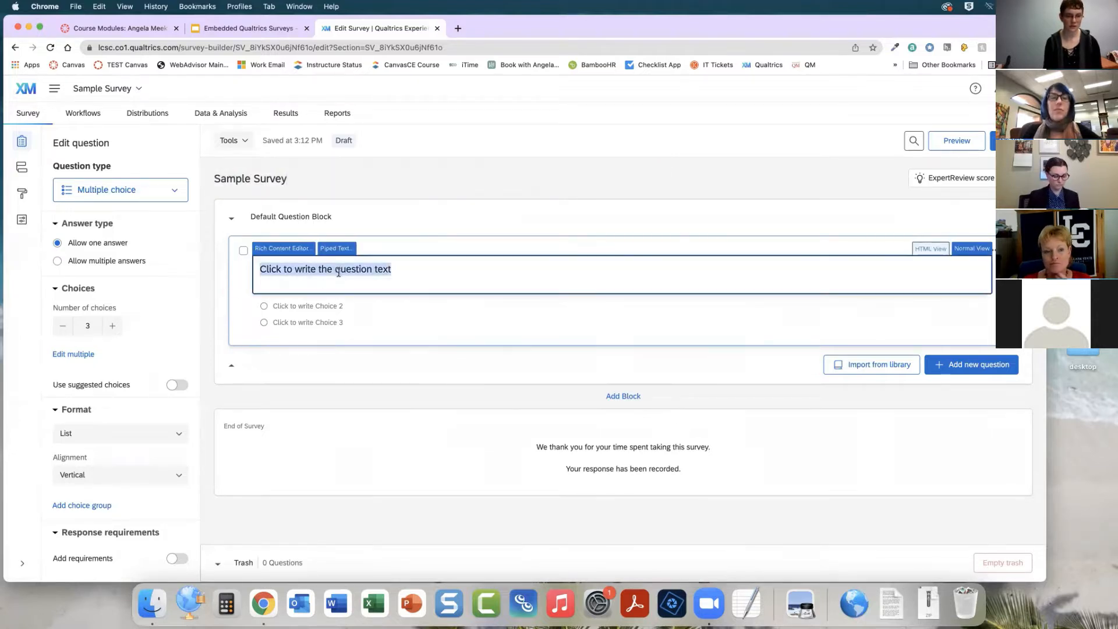
pyautogui.click(296, 305)
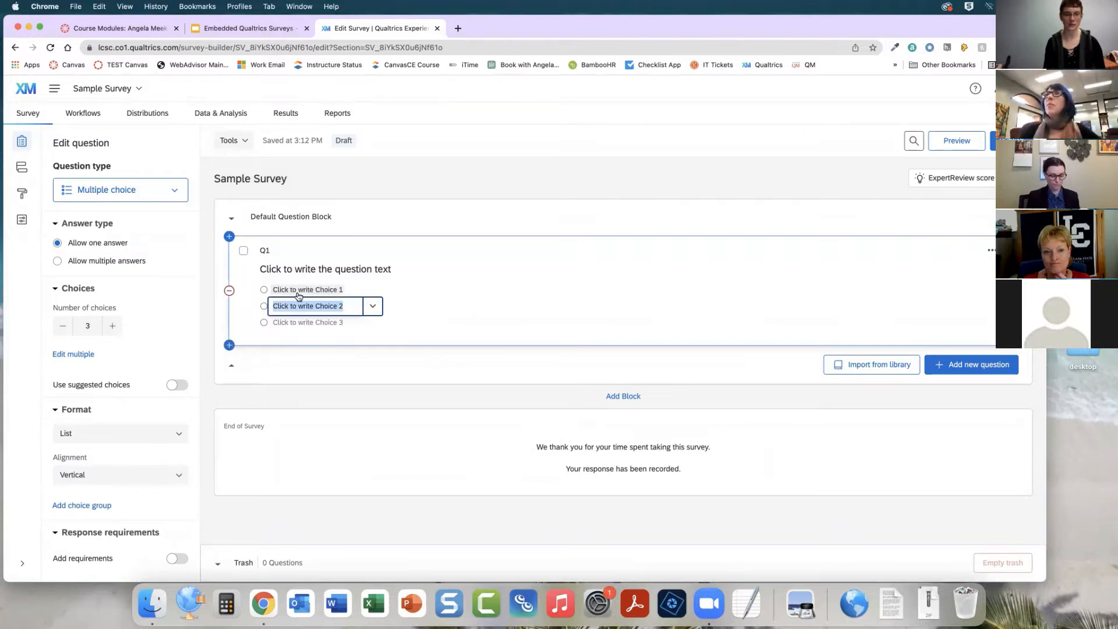
pyautogui.click(298, 291)
pyautogui.click(294, 271)
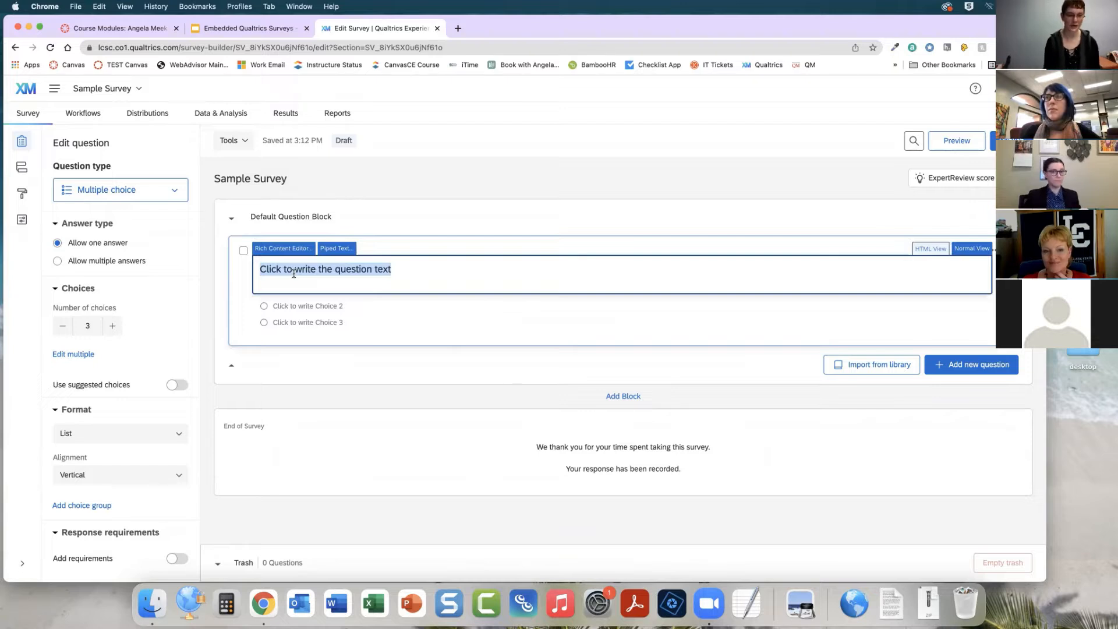
pyautogui.click(521, 403)
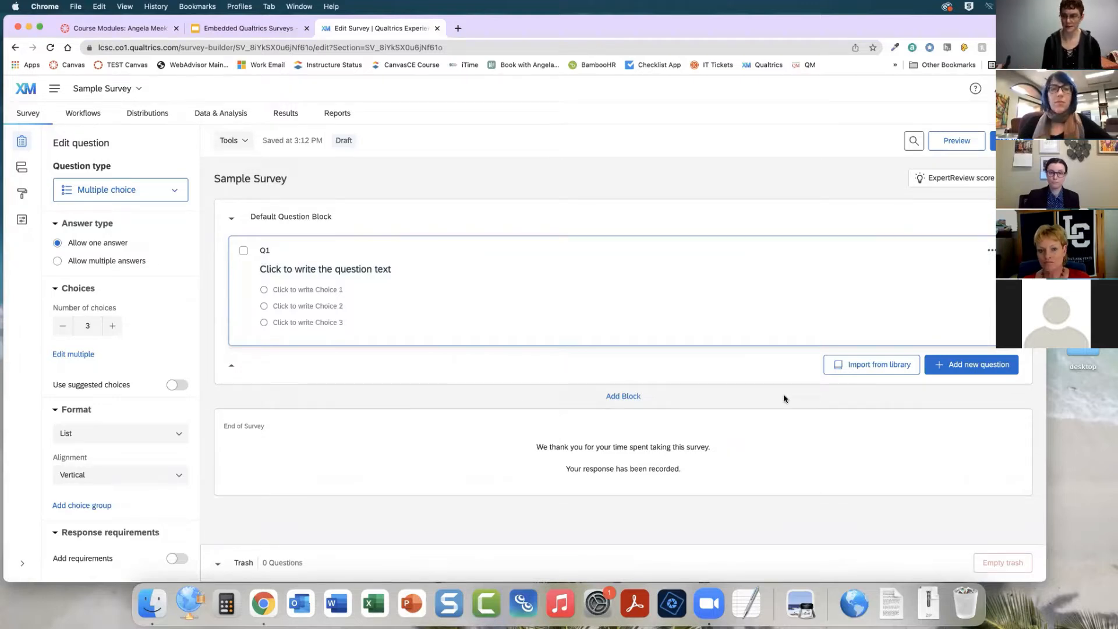
# Add a text entry question with the text "Please enter your name if you want extra credit."
pyautogui.click(973, 368)
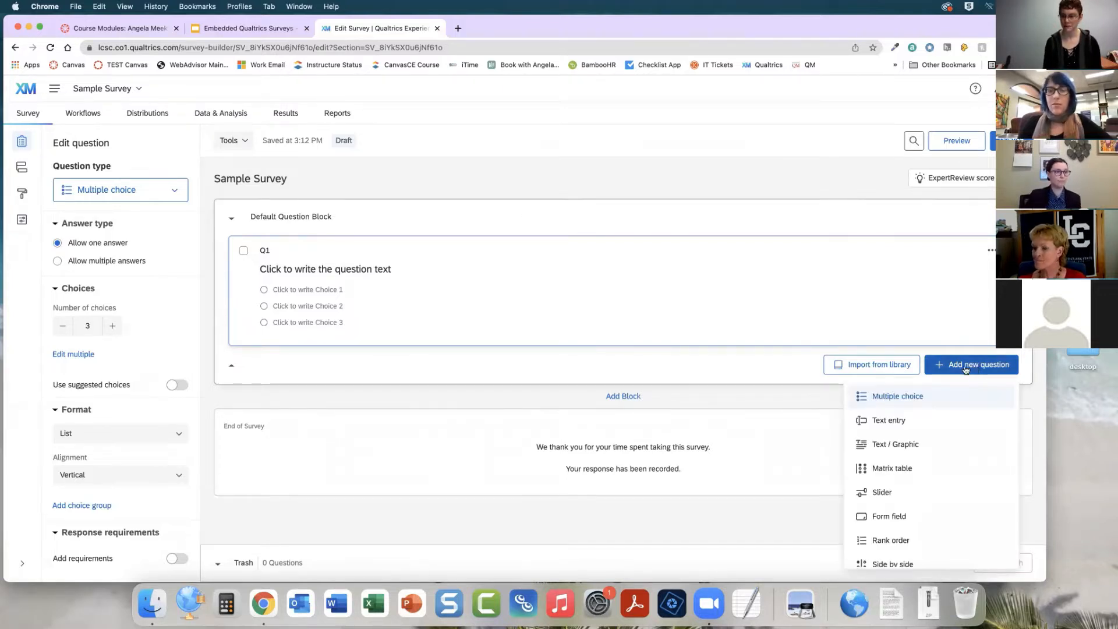
pyautogui.click(892, 423)
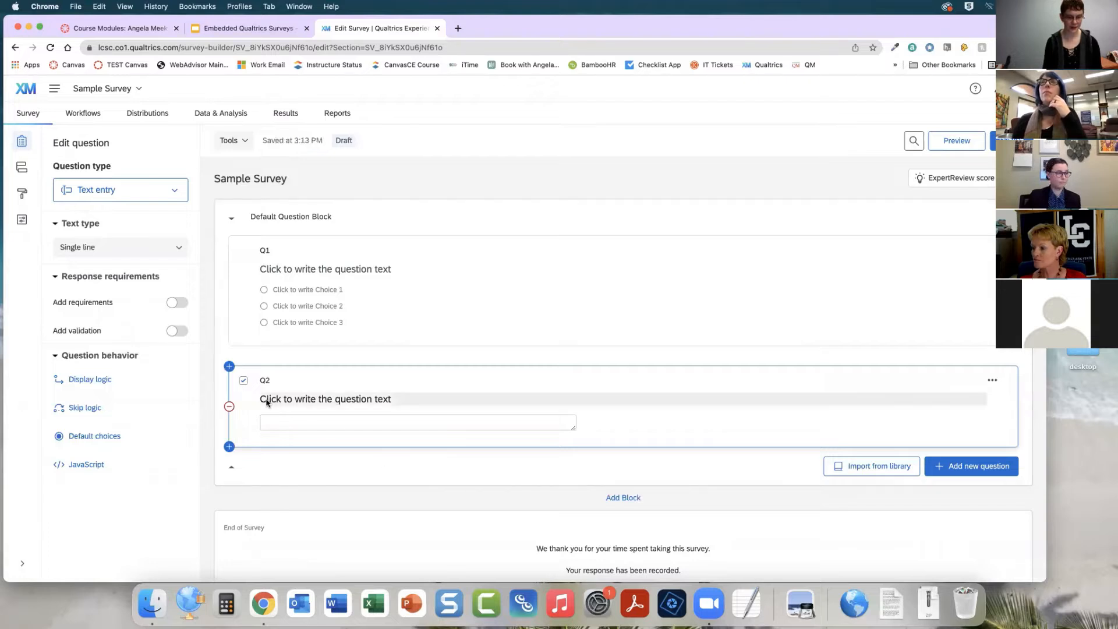
pyautogui.click(336, 402)
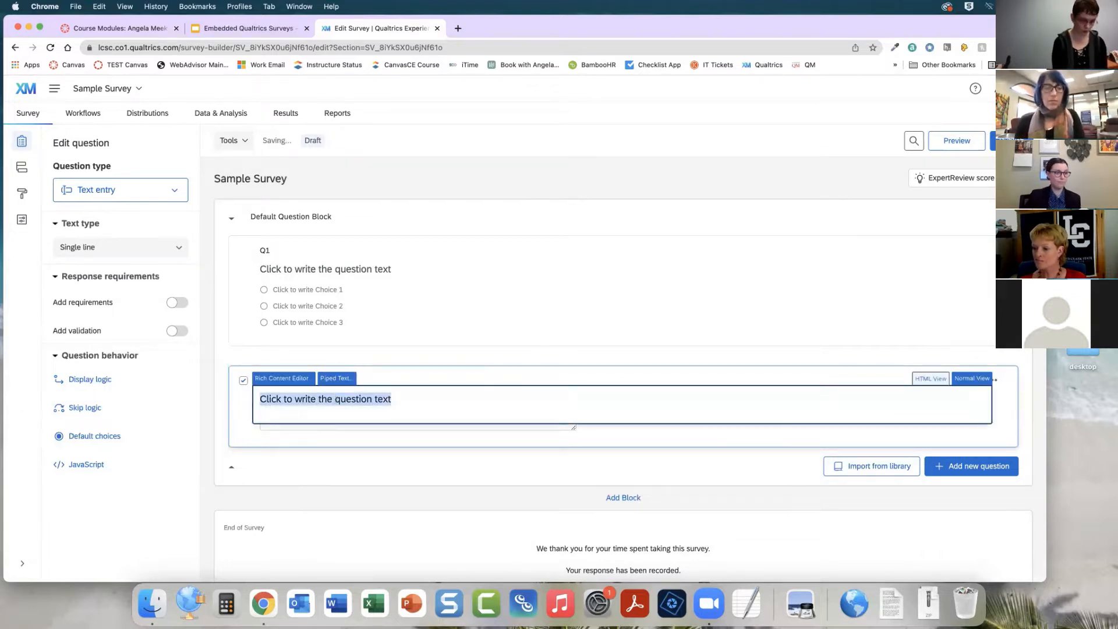
pyautogui.write('What is ')
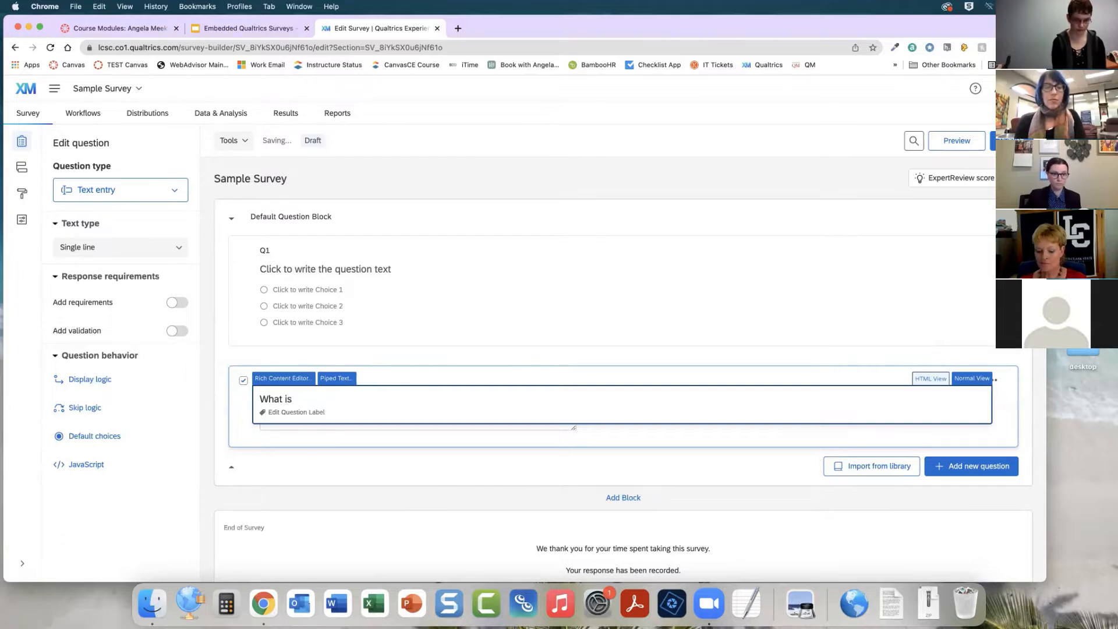
pyautogui.write('you')
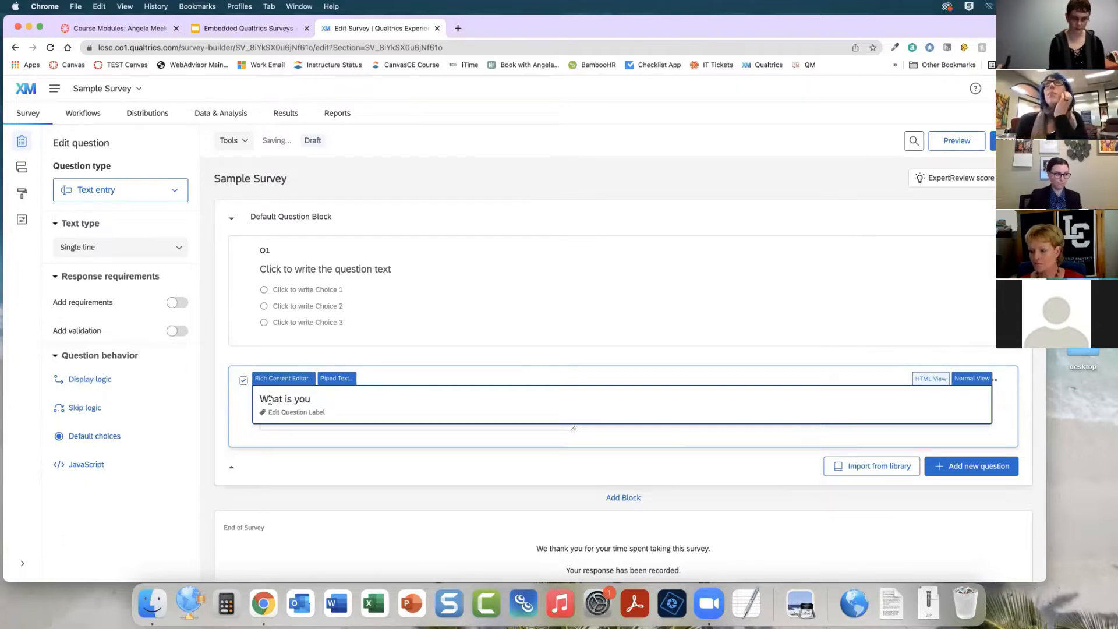
pyautogui.write('r ')
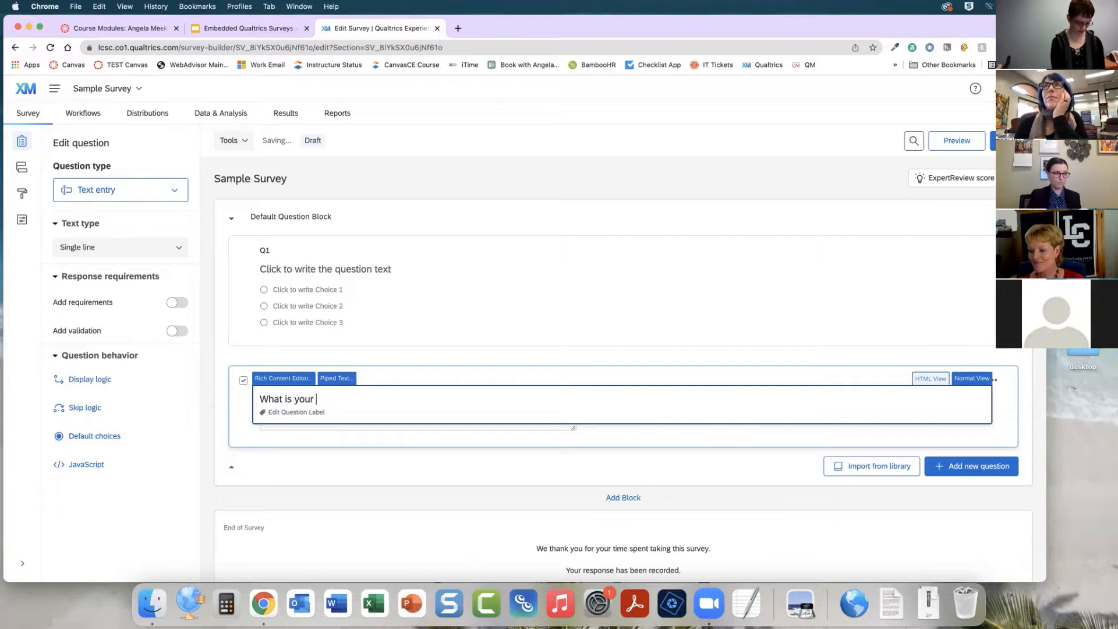
pyautogui.write('name')
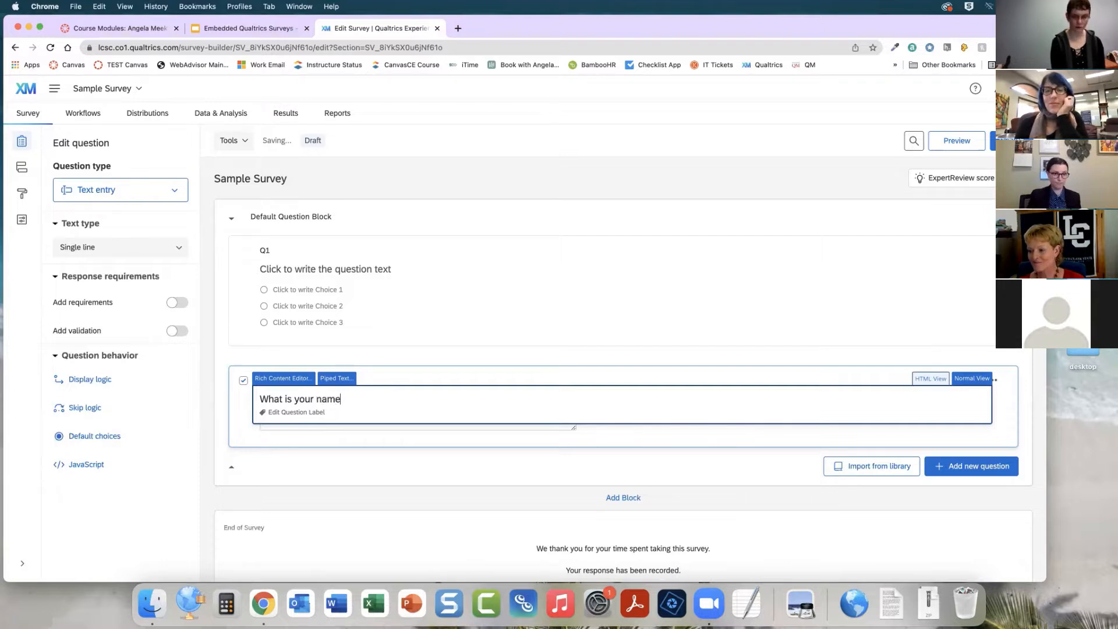
pyautogui.press('BackSpace')
pyautogui.press('BackSpace')
pyautogui.press('BackSpace')
pyautogui.press('BackSpace')
pyautogui.press('BackSpace')
pyautogui.press('BackSpace')
pyautogui.press('BackSpace')
pyautogui.press('BackSpace')
pyautogui.press('BackSpace')
pyautogui.press('BackSpace')
pyautogui.press('BackSpace')
pyautogui.press('BackSpace')
pyautogui.press('BackSpace')
pyautogui.press('BackSpace')
pyautogui.press('BackSpace')
pyautogui.press('BackSpace')
pyautogui.press('BackSpace')
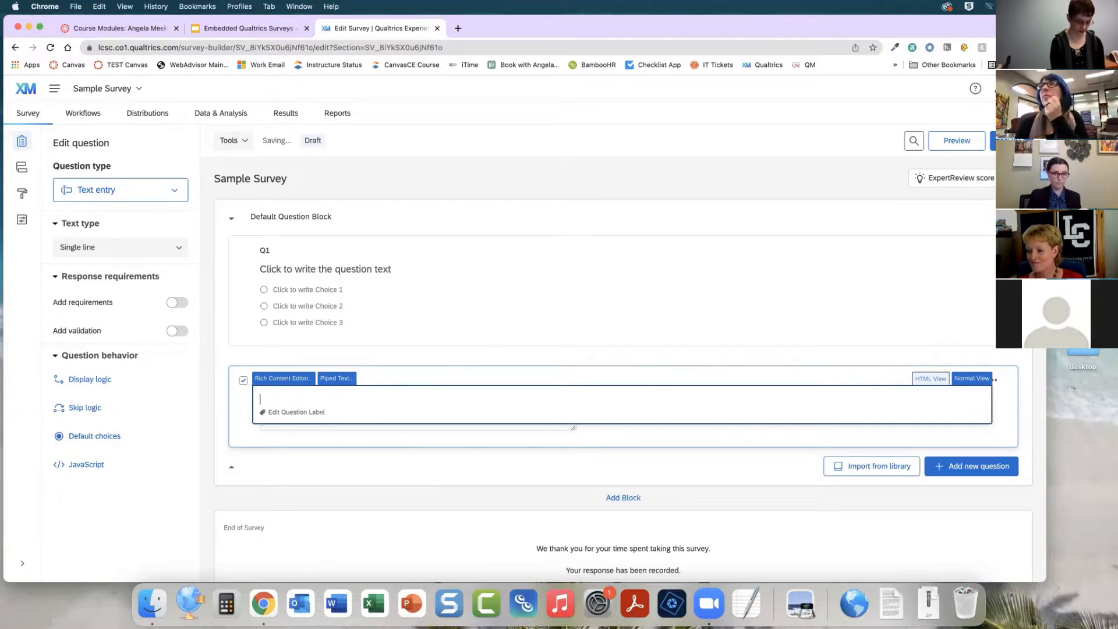
pyautogui.write('Please ente')
pyautogui.press('BackSpace')
pyautogui.press('BackSpace')
pyautogui.write('en')
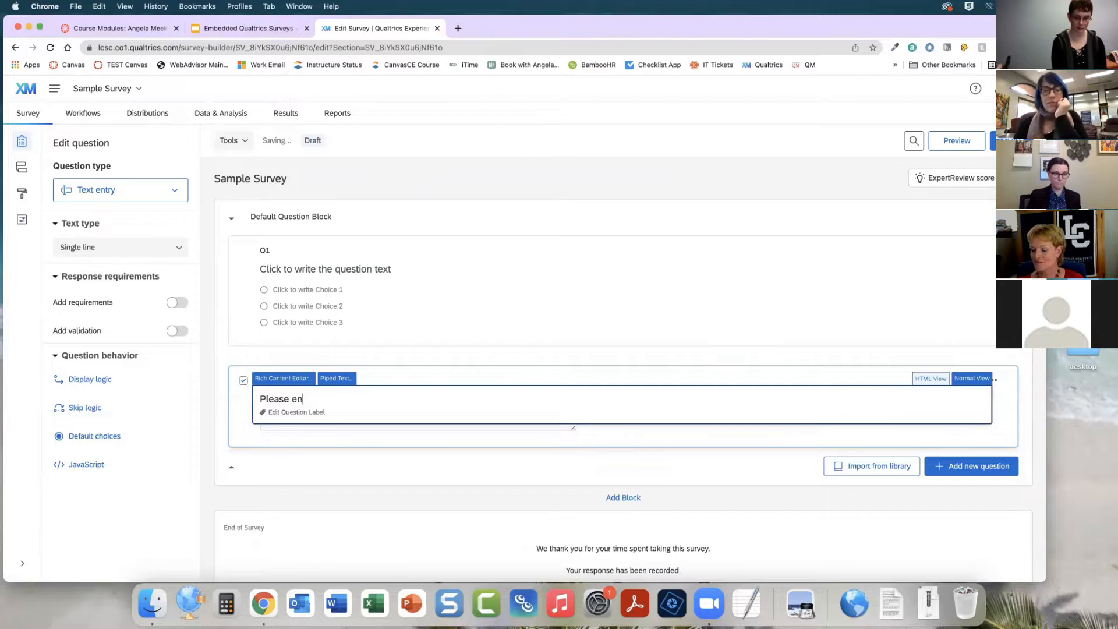
pyautogui.write('ter your name if you')
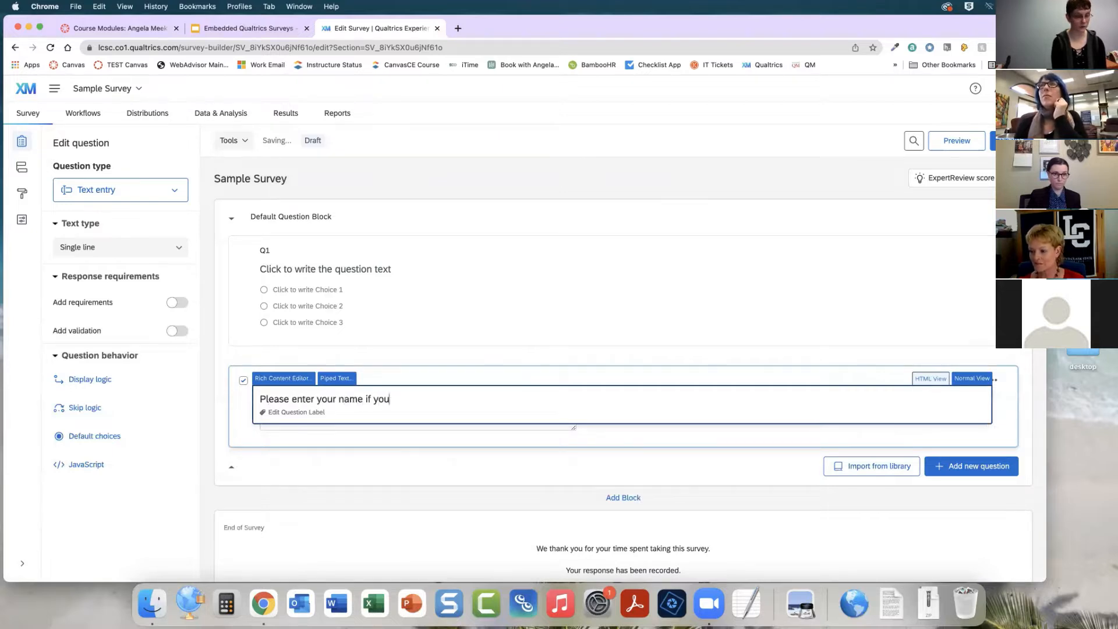
pyautogui.write(' want ext')
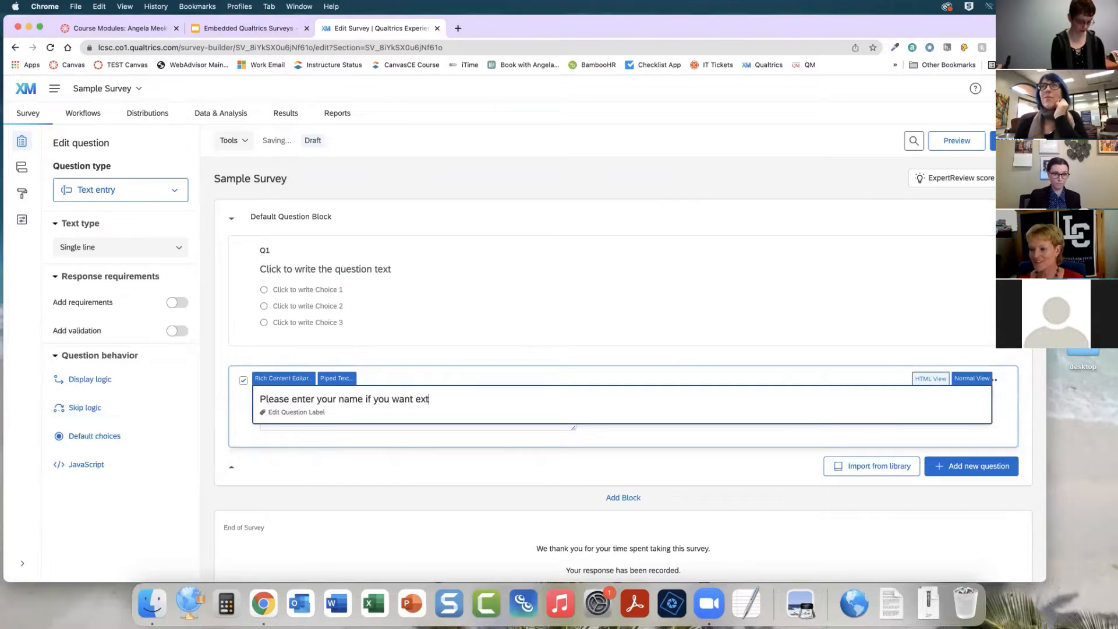
pyautogui.write('ra credit.')
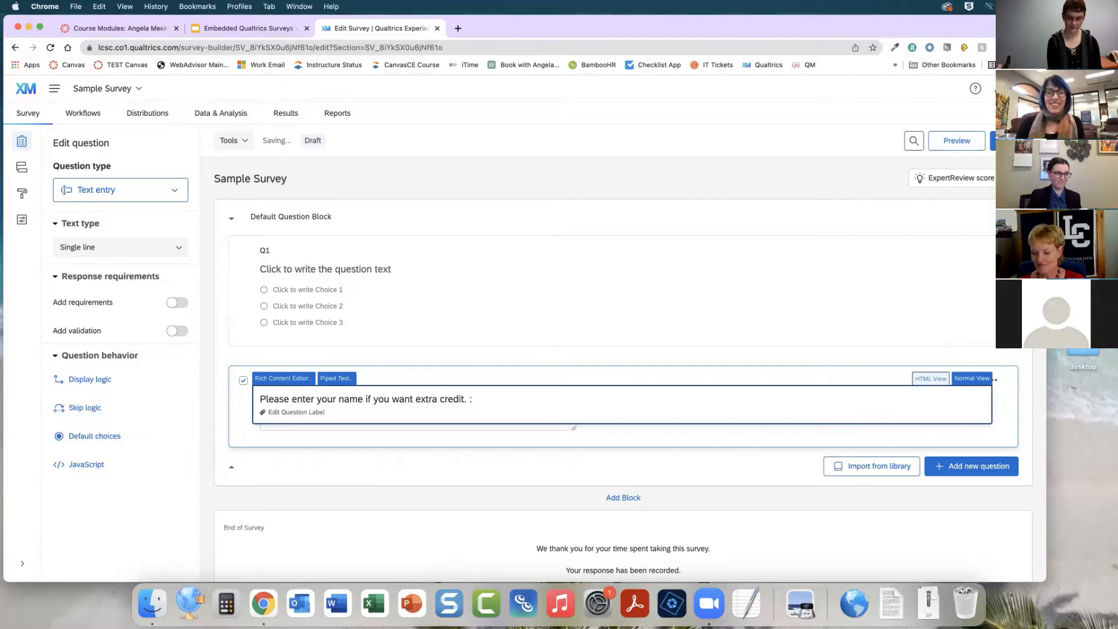
pyautogui.click(708, 445)
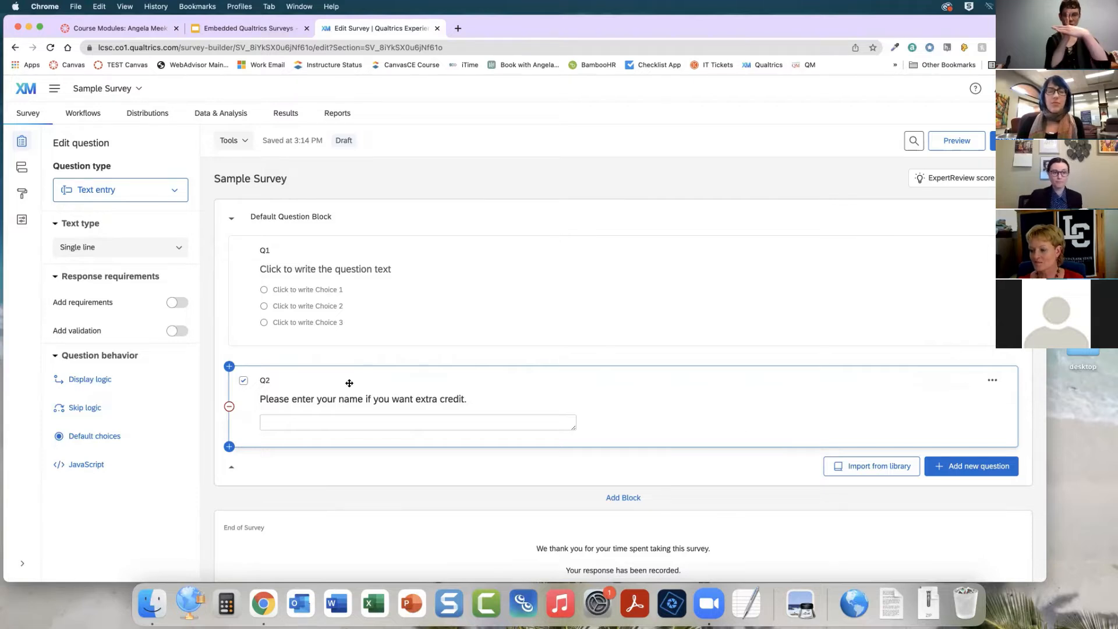
# Move the name question above the multiple-choice question in the block
pyautogui.moveTo(350, 382); pyautogui.dragTo(358, 226)
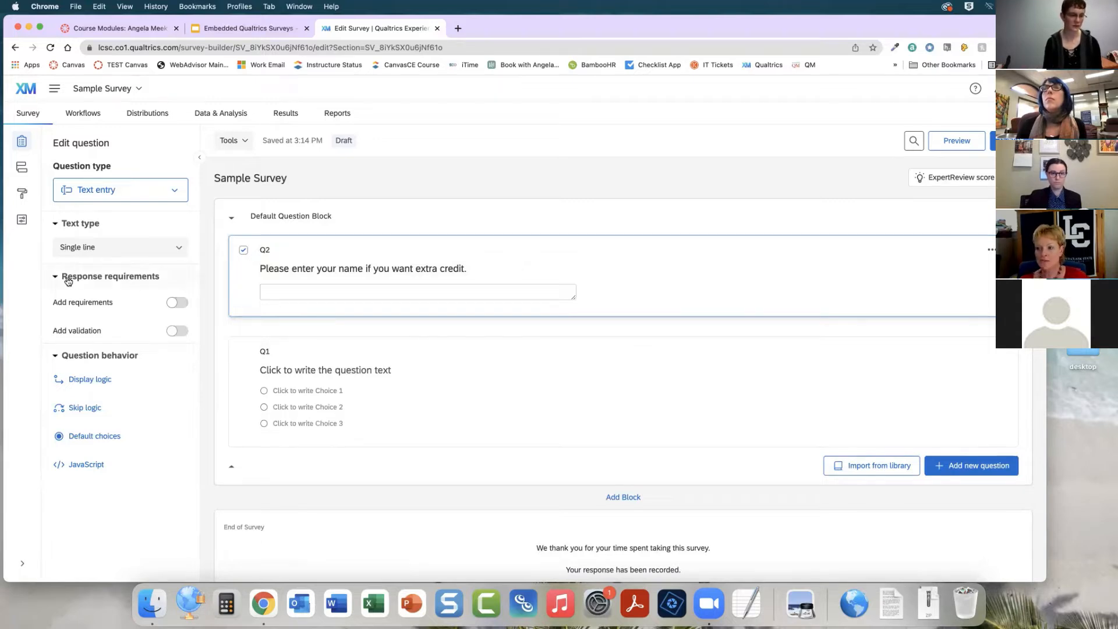
pyautogui.click(97, 278)
pyautogui.click(105, 279)
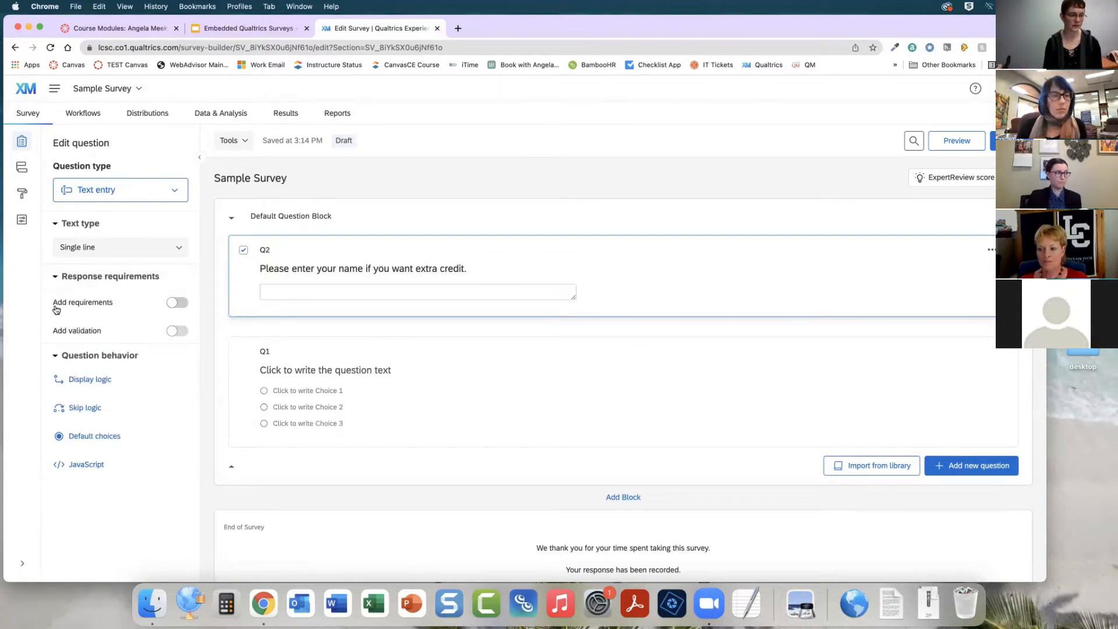
# Turn on response requirements for the name question and set them to Force response
pyautogui.click(173, 304)
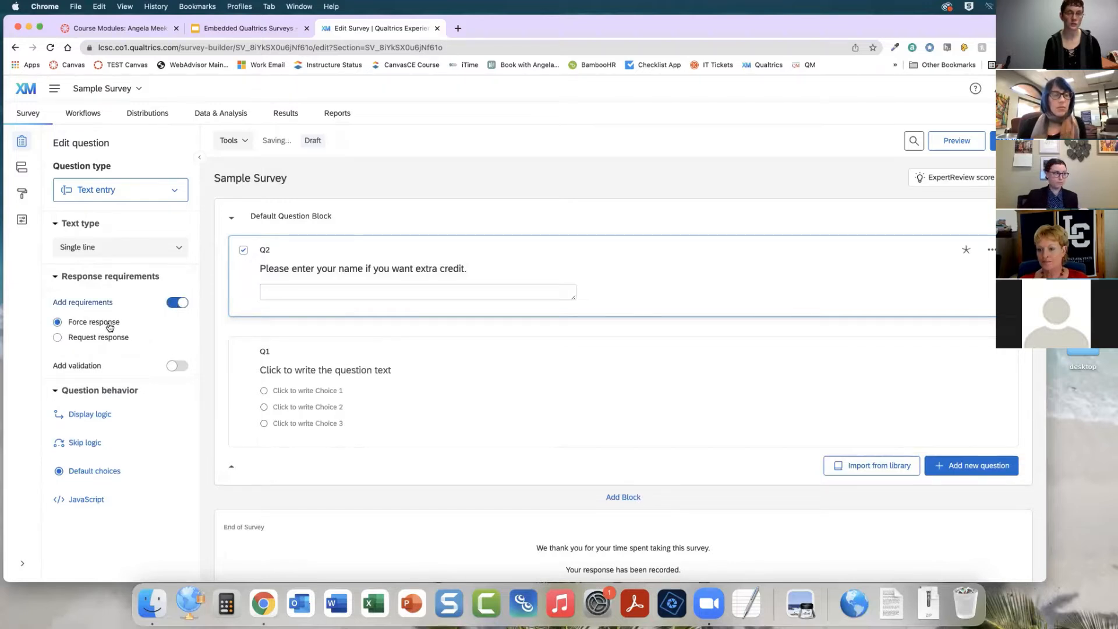
pyautogui.click(99, 339)
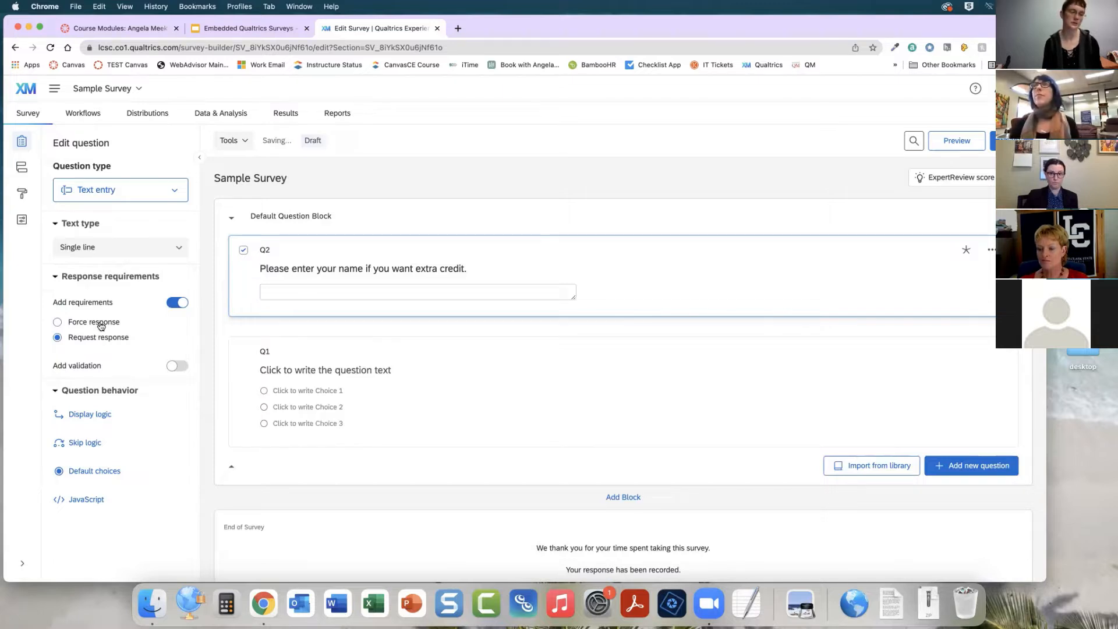
pyautogui.click(61, 323)
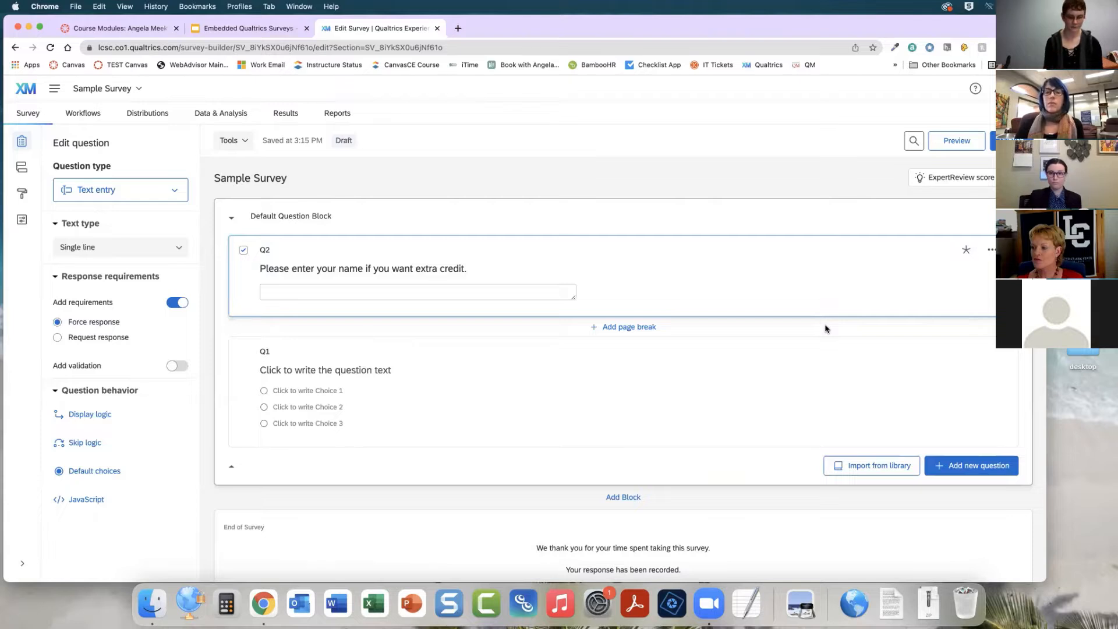
# Set the multiple-choice question to allow multiple answers
pyautogui.click(507, 383)
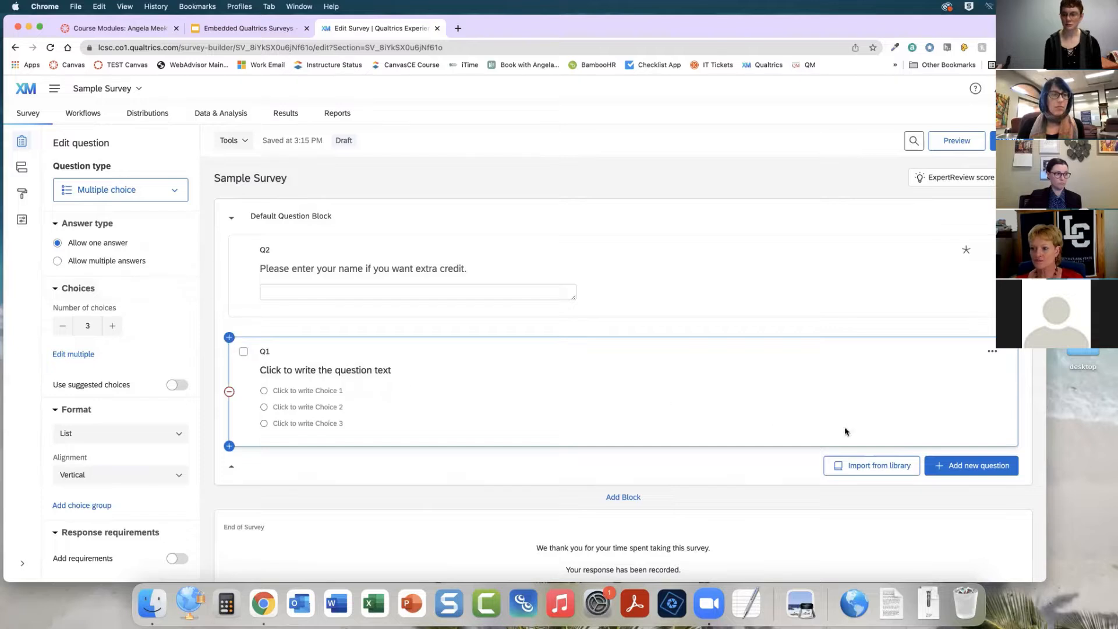
pyautogui.click(980, 468)
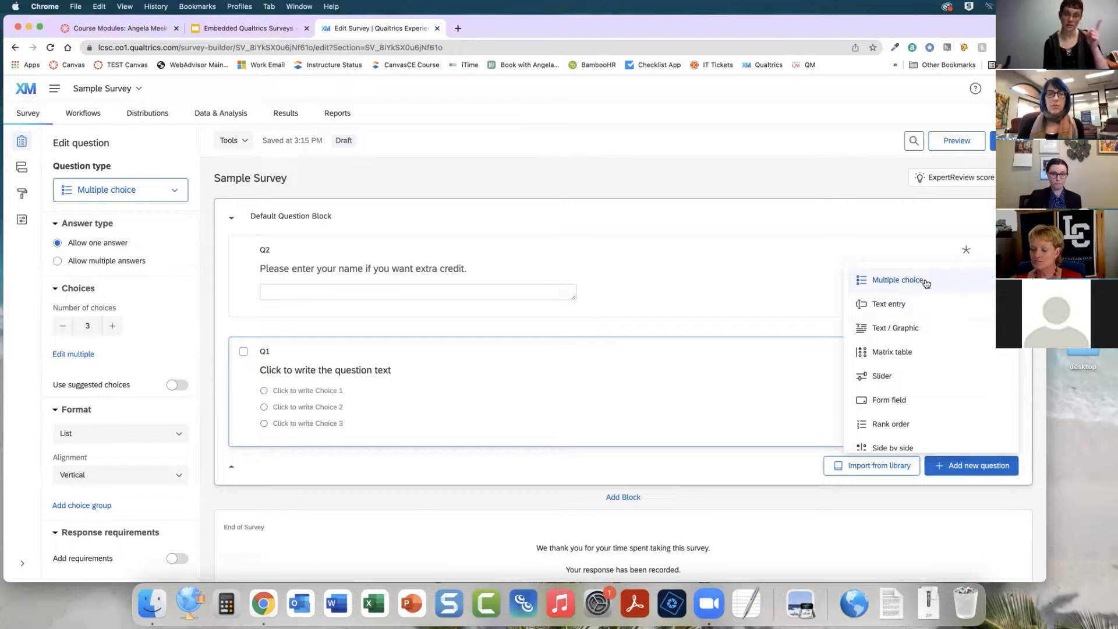
pyautogui.click(689, 427)
pyautogui.click(425, 368)
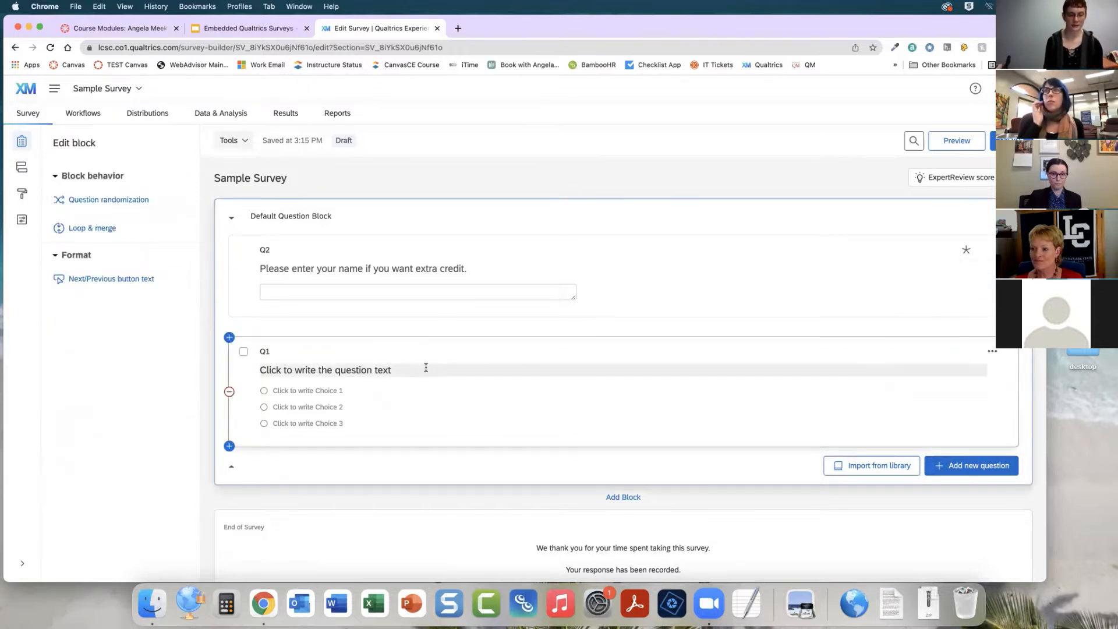
pyautogui.click(438, 413)
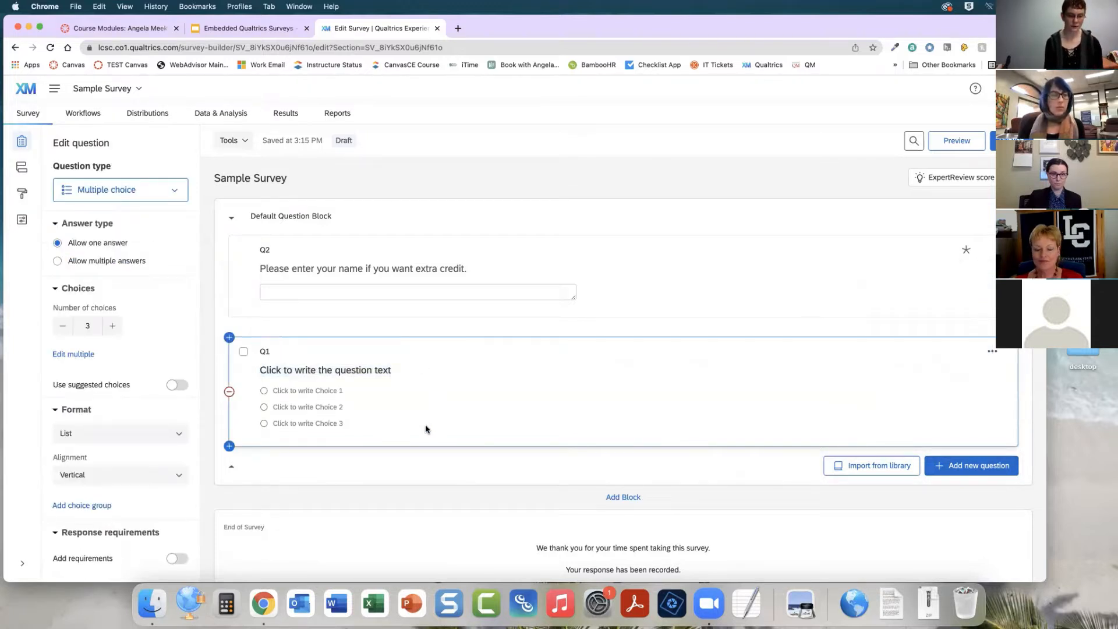
pyautogui.click(57, 261)
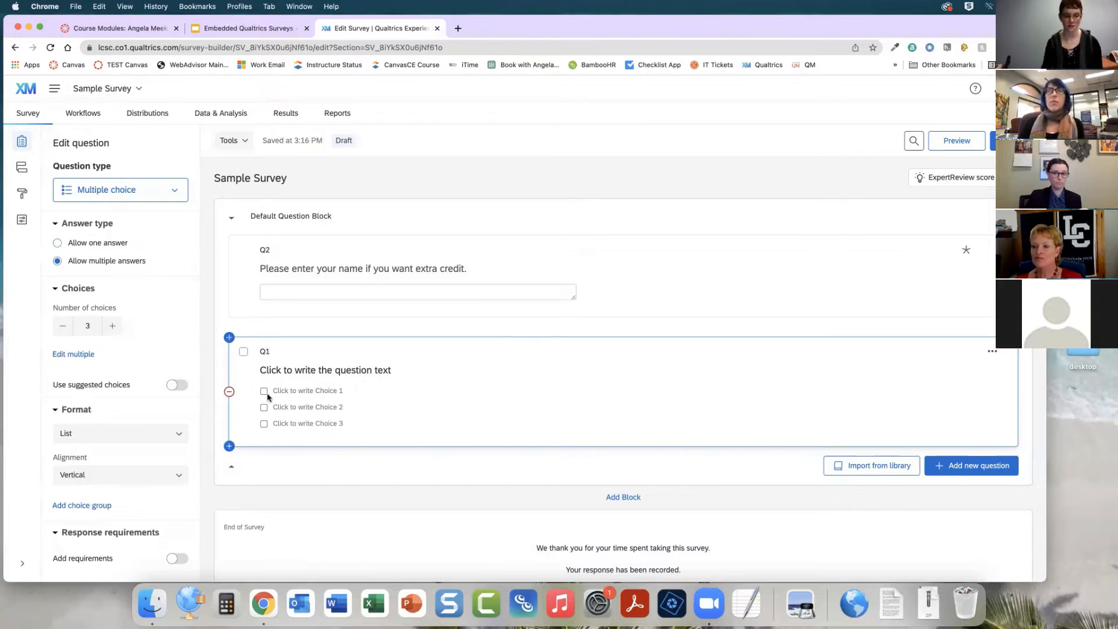
pyautogui.click(80, 247)
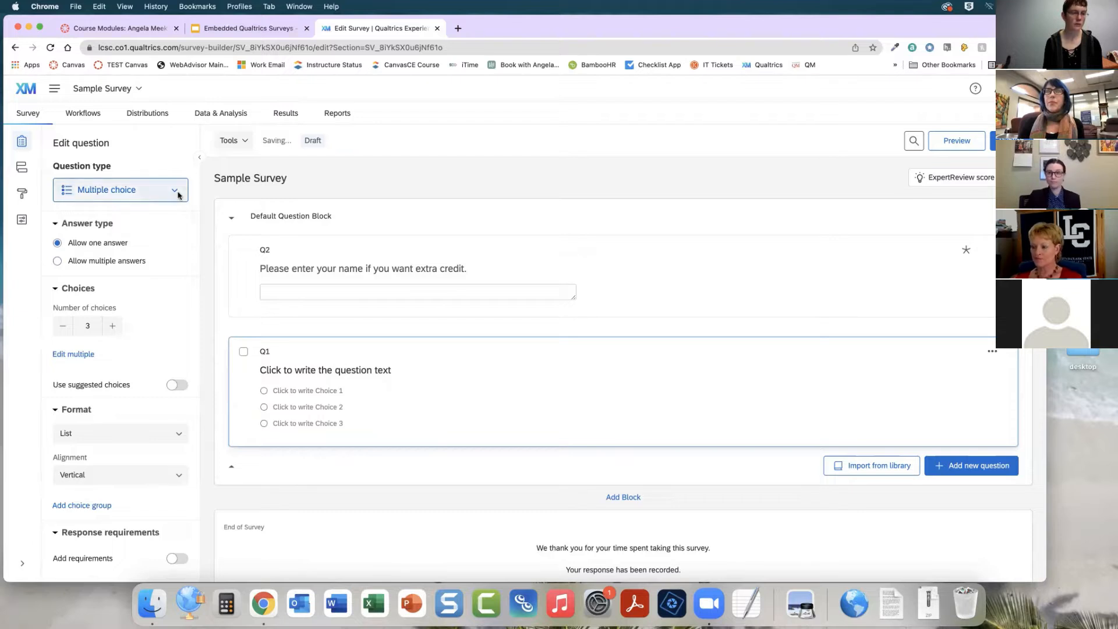
pyautogui.click(176, 191)
pyautogui.click(178, 196)
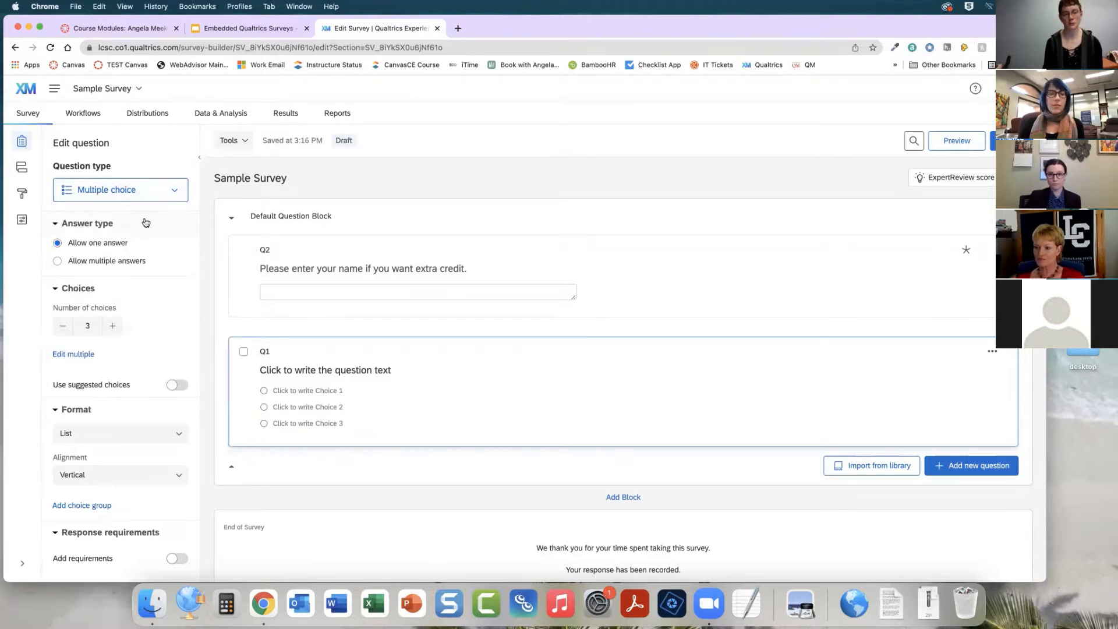
pyautogui.click(76, 263)
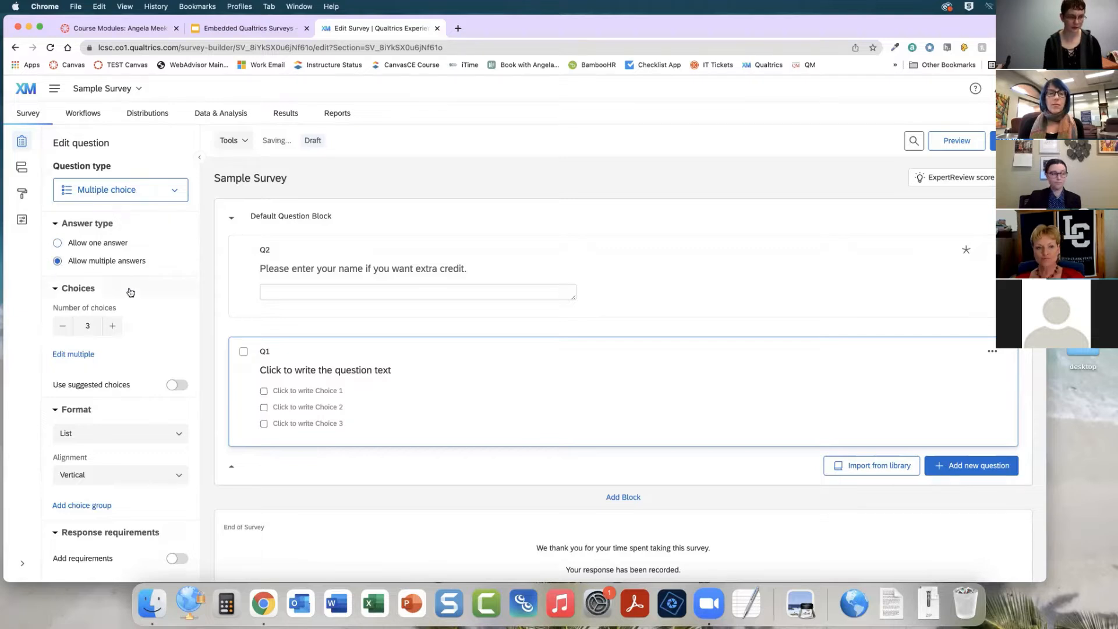
# Increase the multiple-choice question to six answer choices
pyautogui.scroll(-1, 131, 288)
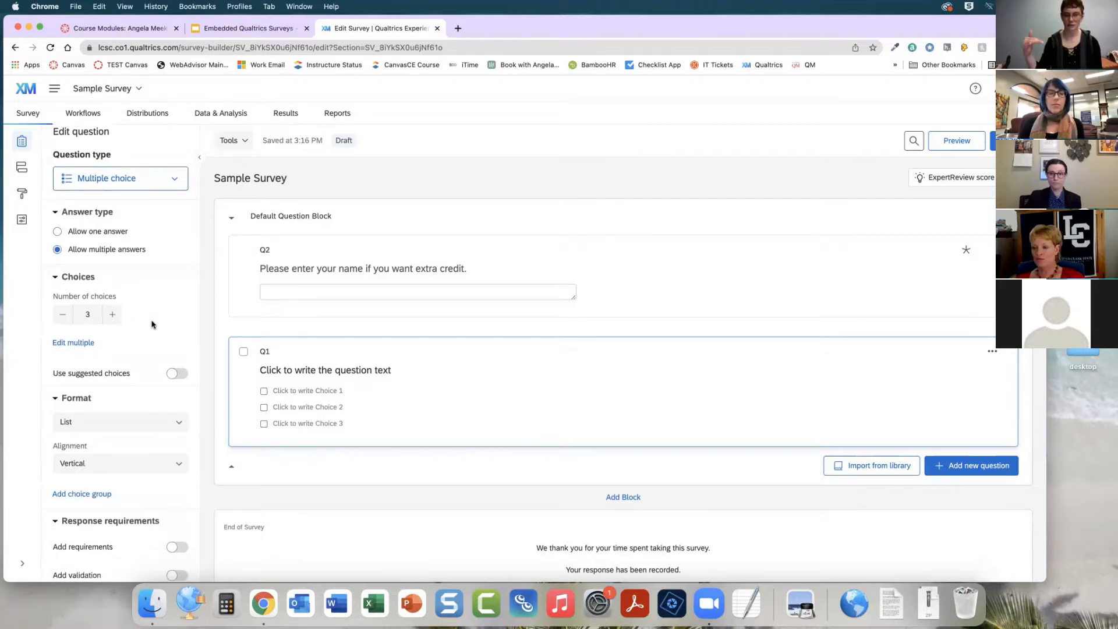
pyautogui.click(113, 317)
pyautogui.click(113, 316)
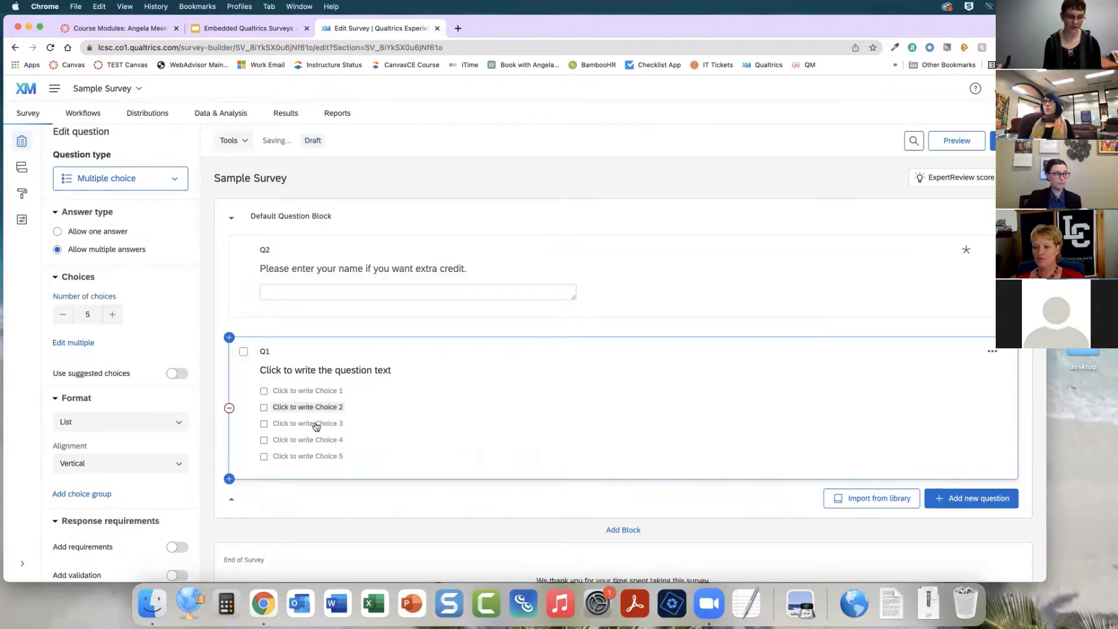
pyautogui.click(309, 457)
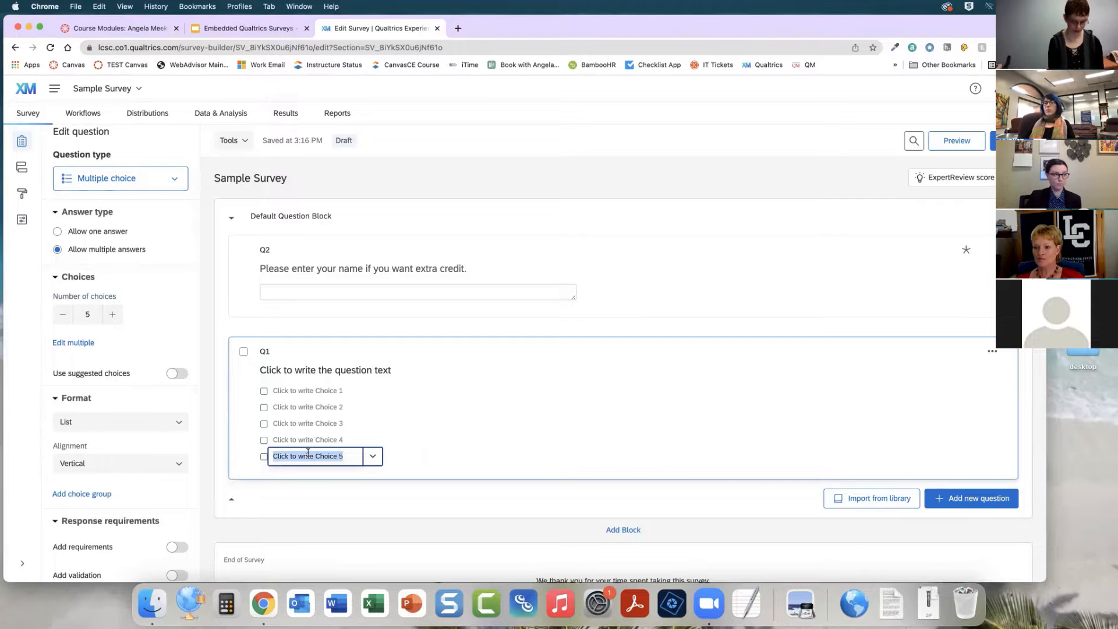
pyautogui.press('Return')
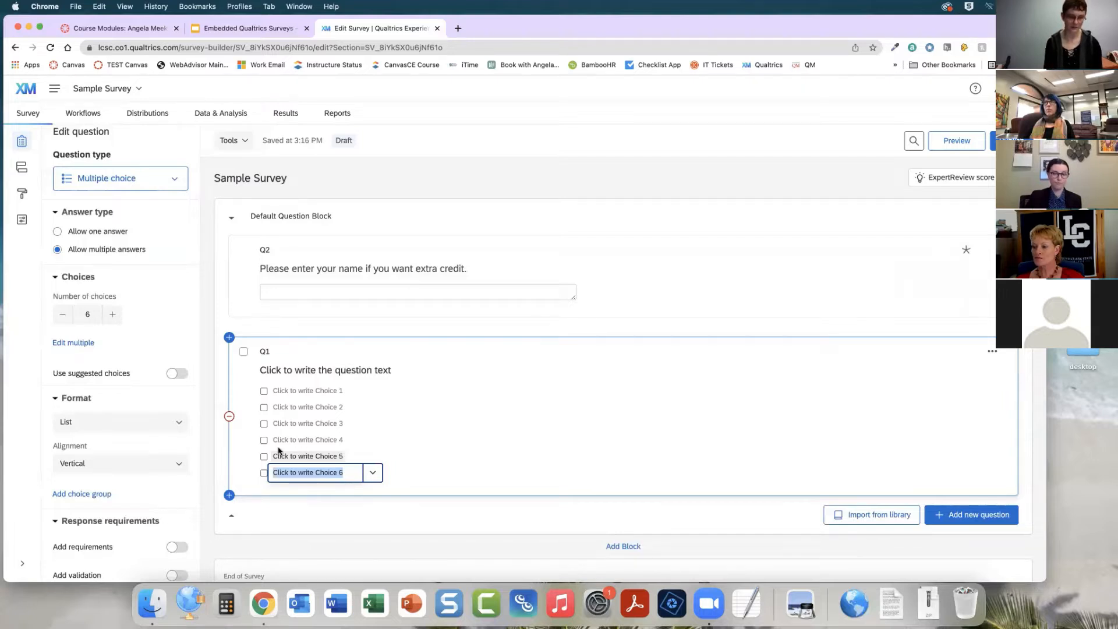
# Write the multiple-choice question text as "What is your favorite food? select all that apply"
pyautogui.click(315, 371)
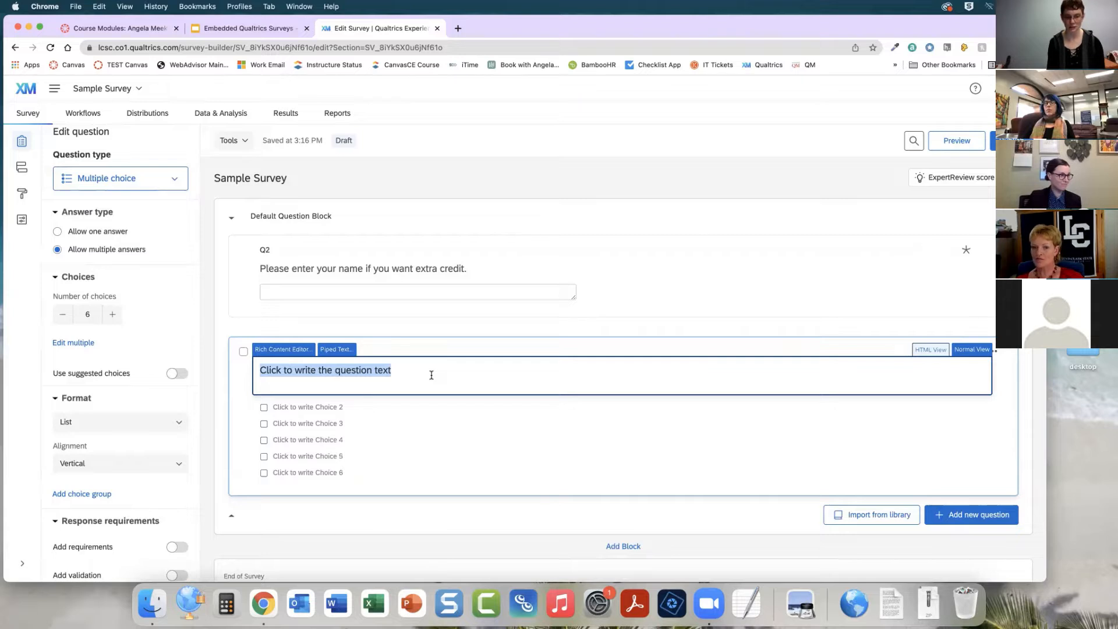
pyautogui.write('What is y')
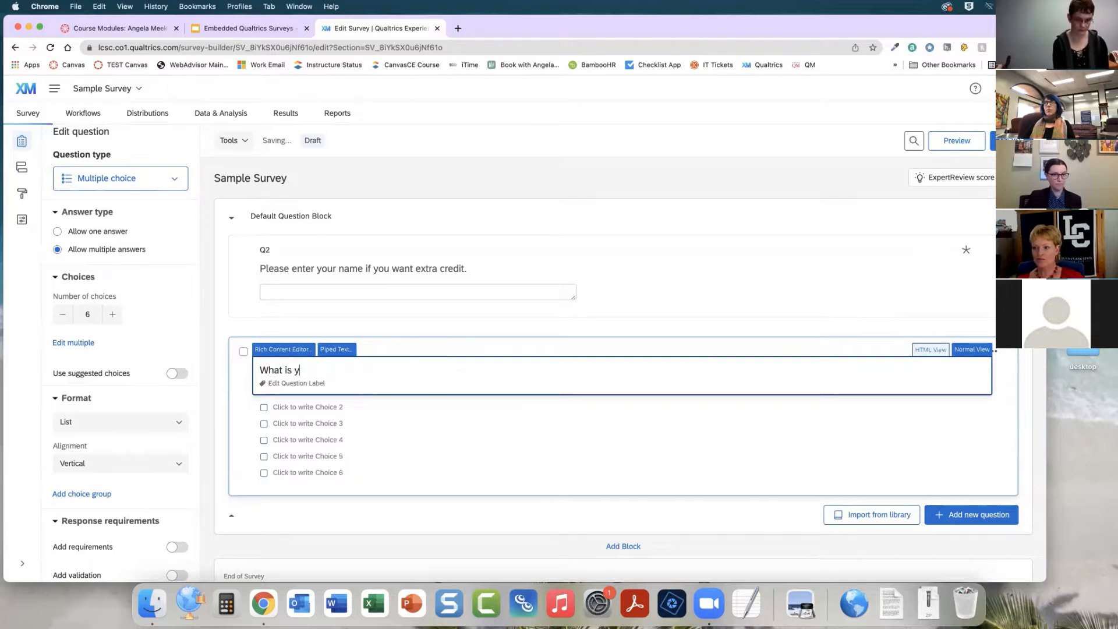
pyautogui.write('our favorite')
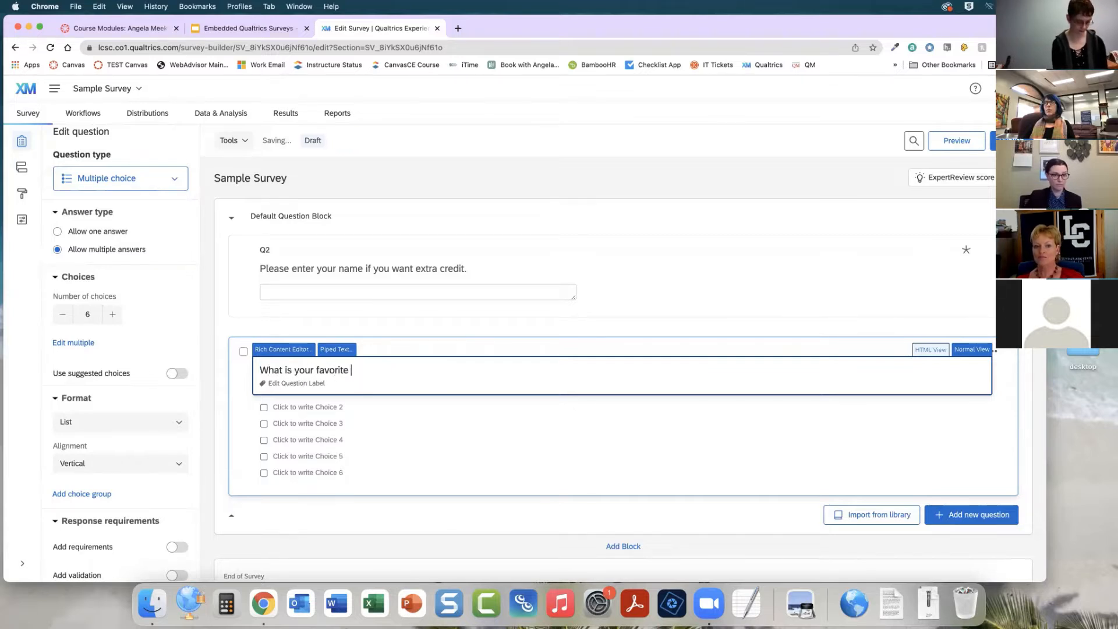
pyautogui.write(' food? ')
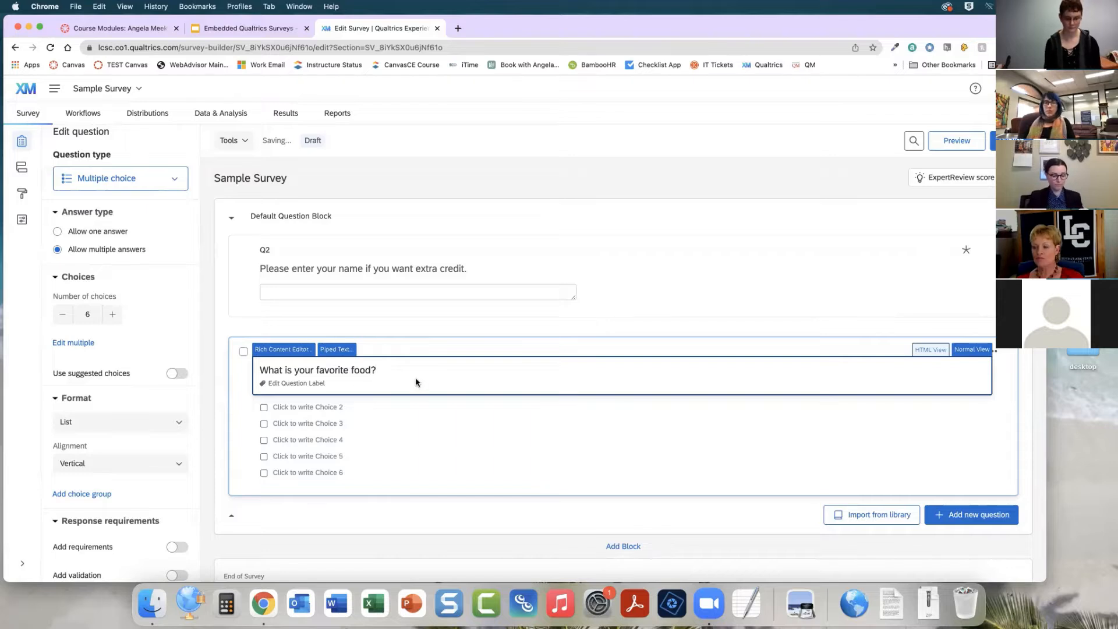
pyautogui.write('select all')
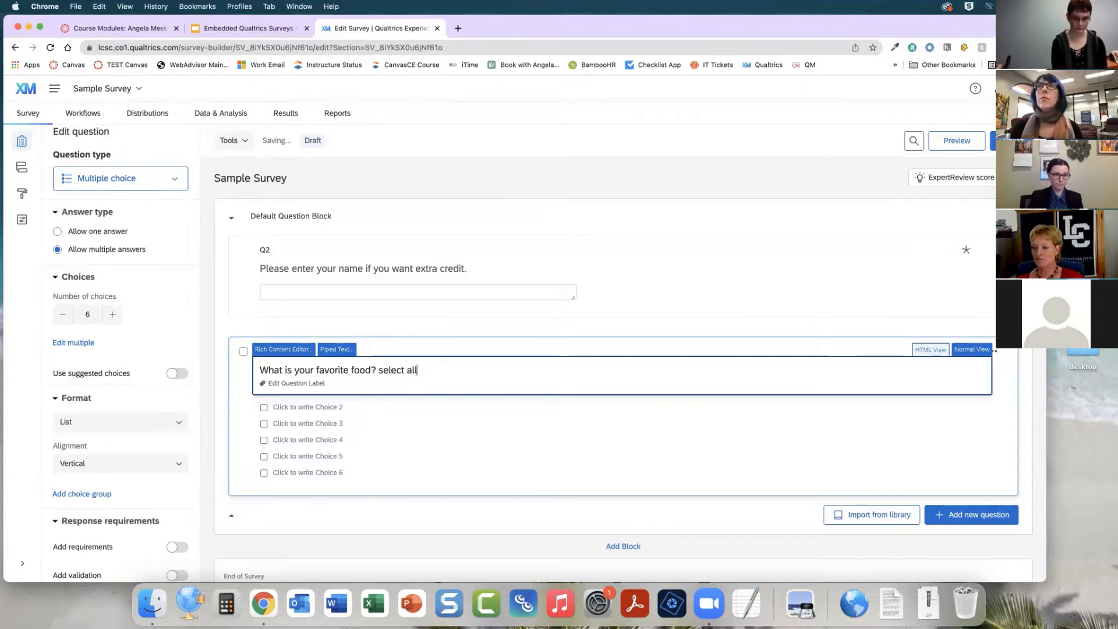
pyautogui.write(' that apply')
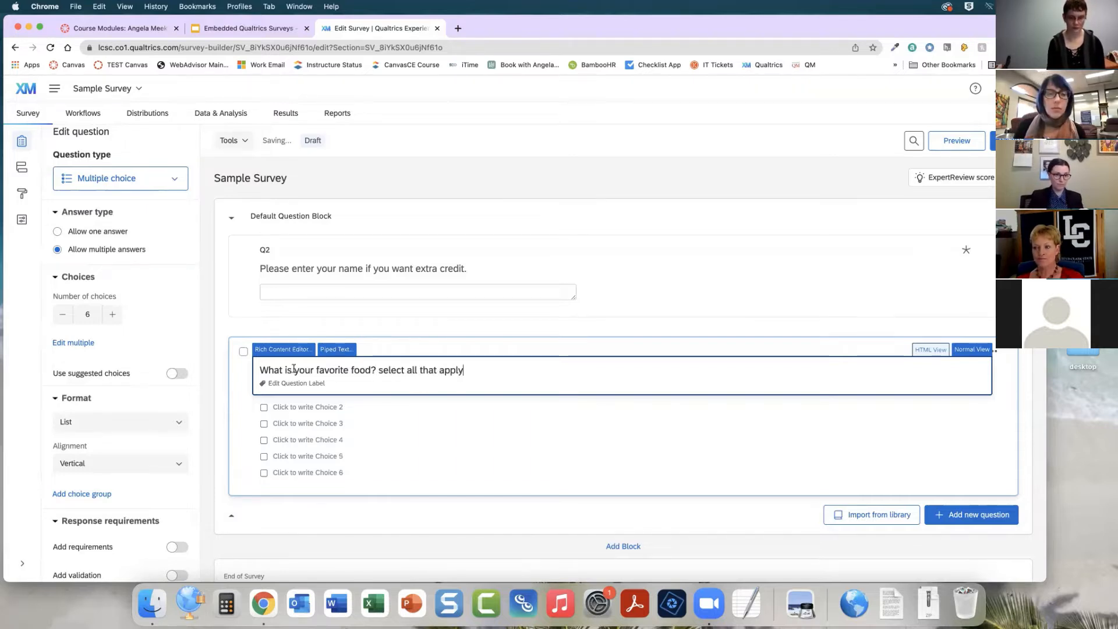
pyautogui.click(513, 338)
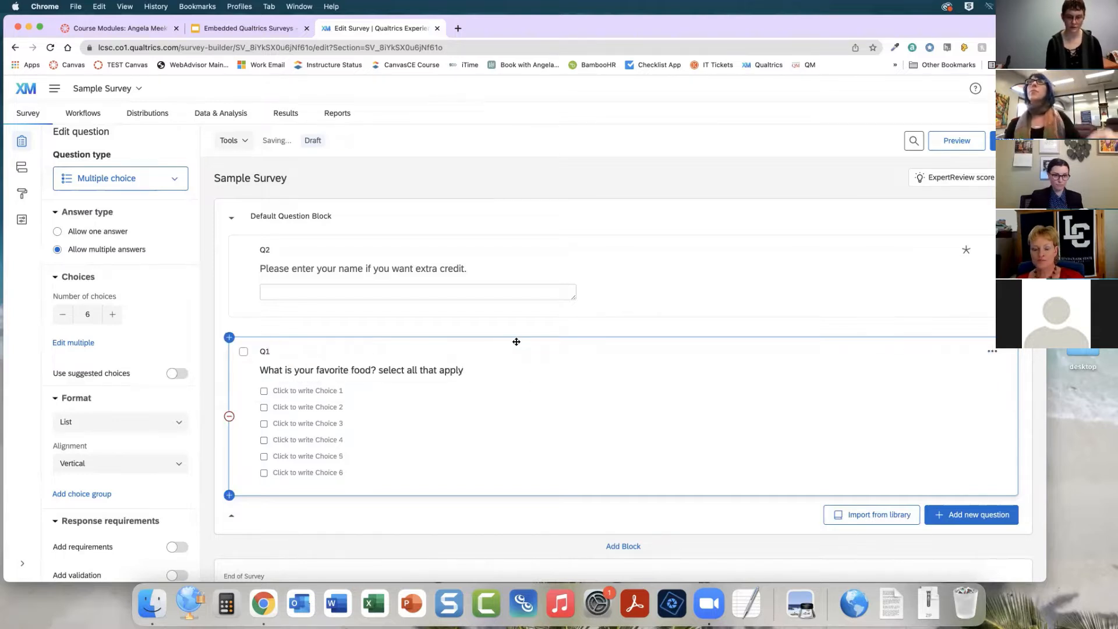
# Fill in the first five answer choices: Chicken, vegetables, meat, grains, ice cream
pyautogui.click(311, 392)
pyautogui.write('Chicken')
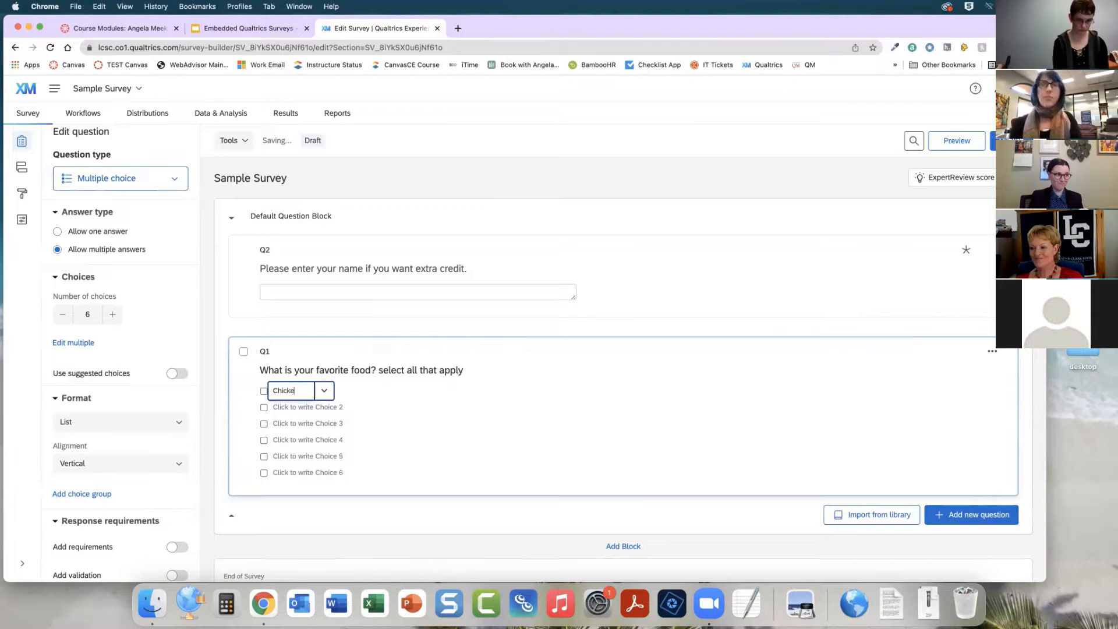
pyautogui.press('Return')
pyautogui.write('vegetables')
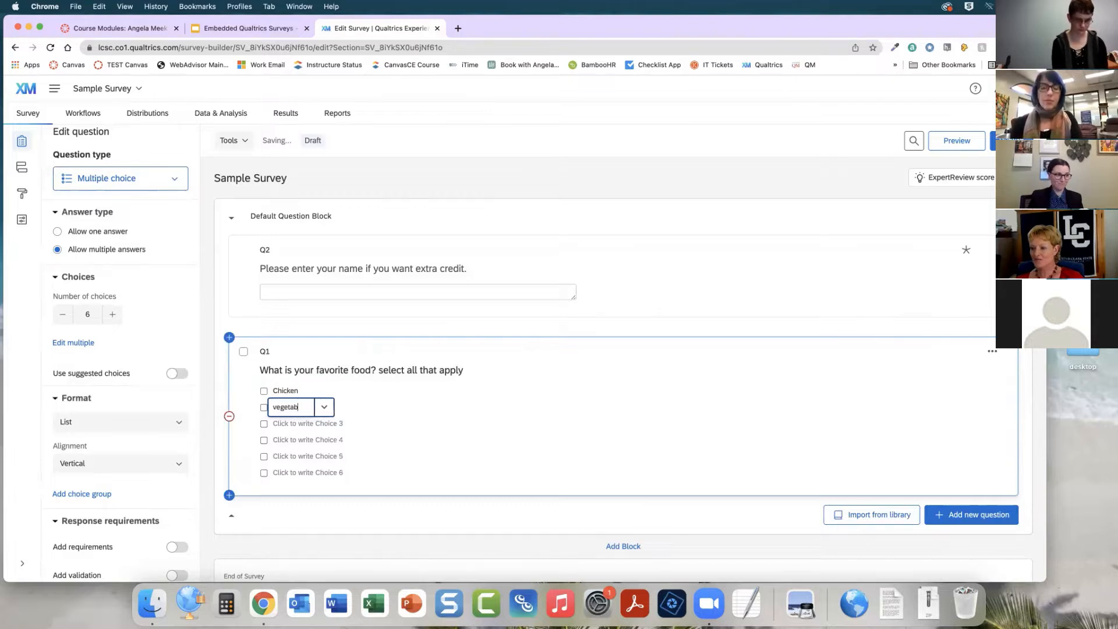
pyautogui.press('Return')
pyautogui.write('meat')
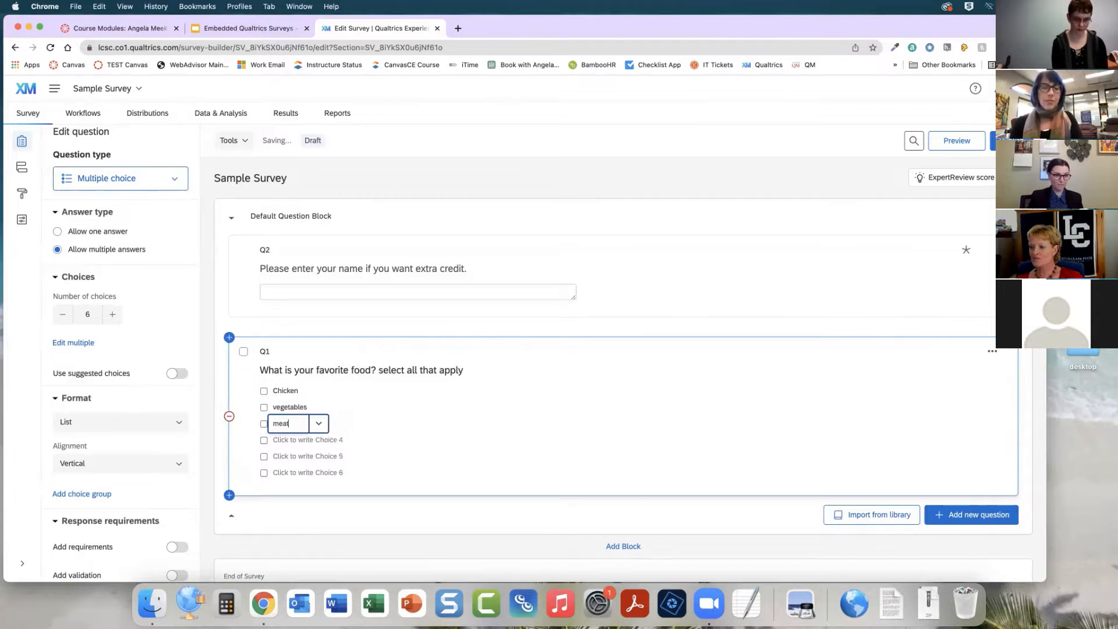
pyautogui.press('Return')
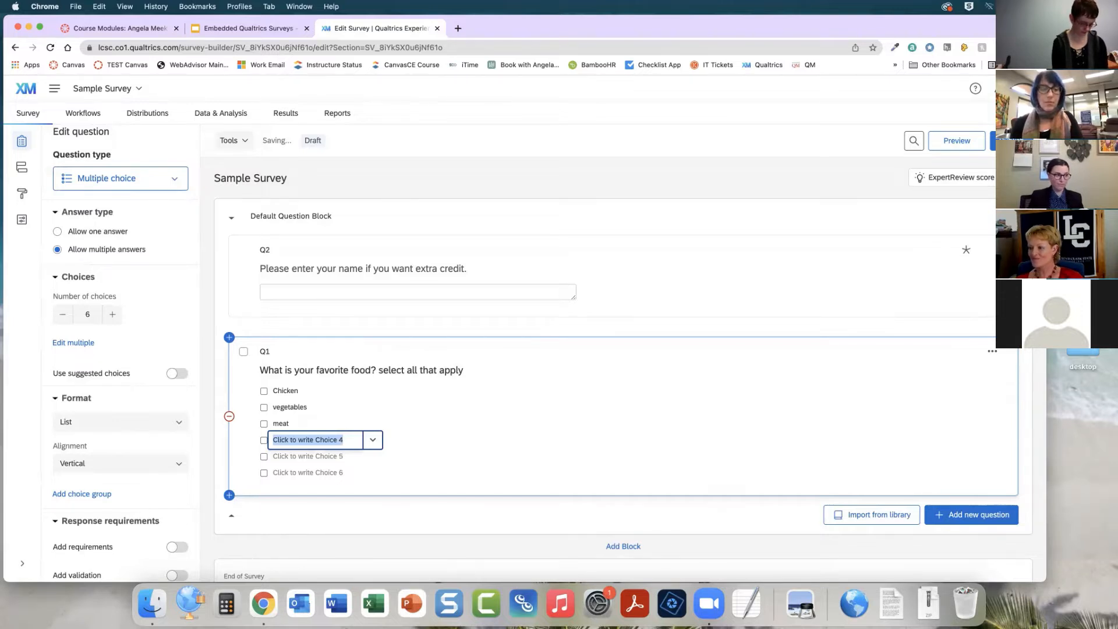
pyautogui.write('grains')
pyautogui.press('Return')
pyautogui.write('ice')
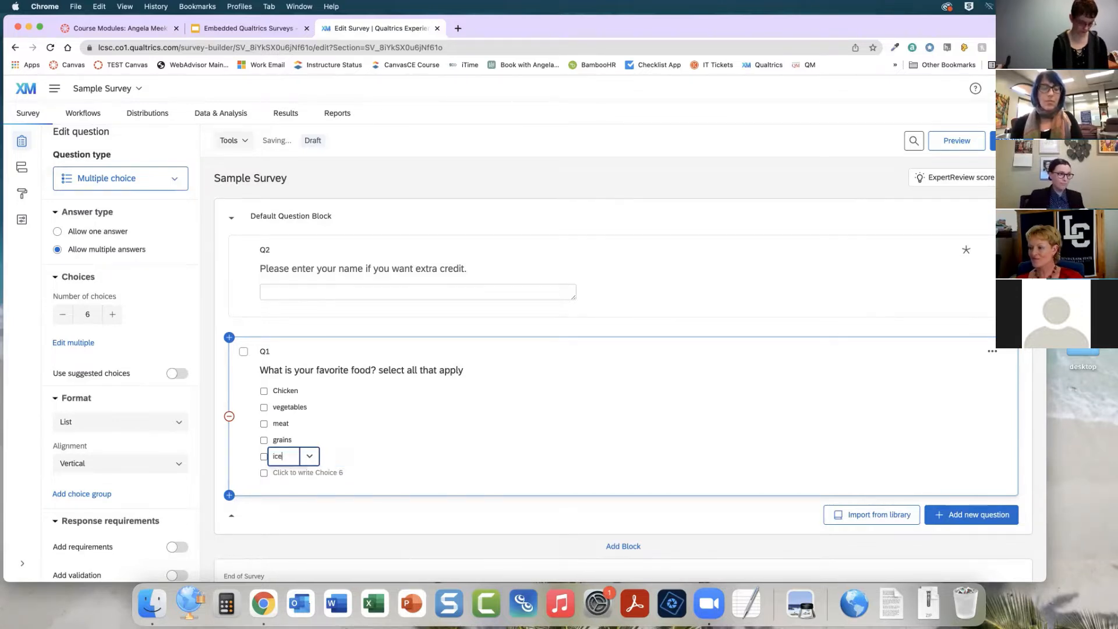
pyautogui.write(' cream')
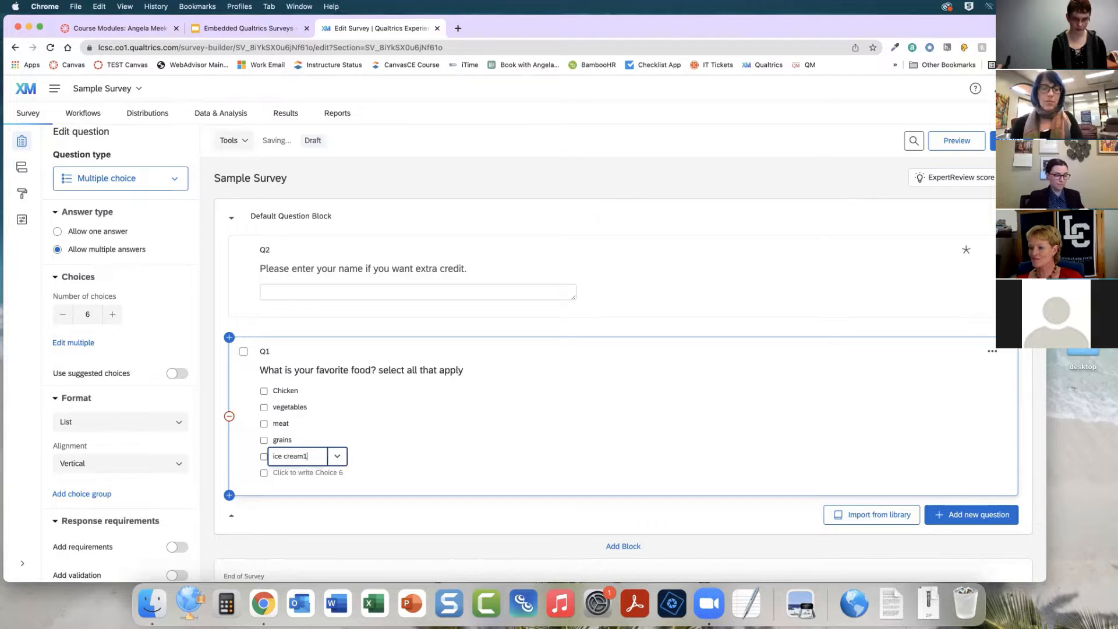
# Remove the empty sixth answer choice from the food question
pyautogui.click(331, 473)
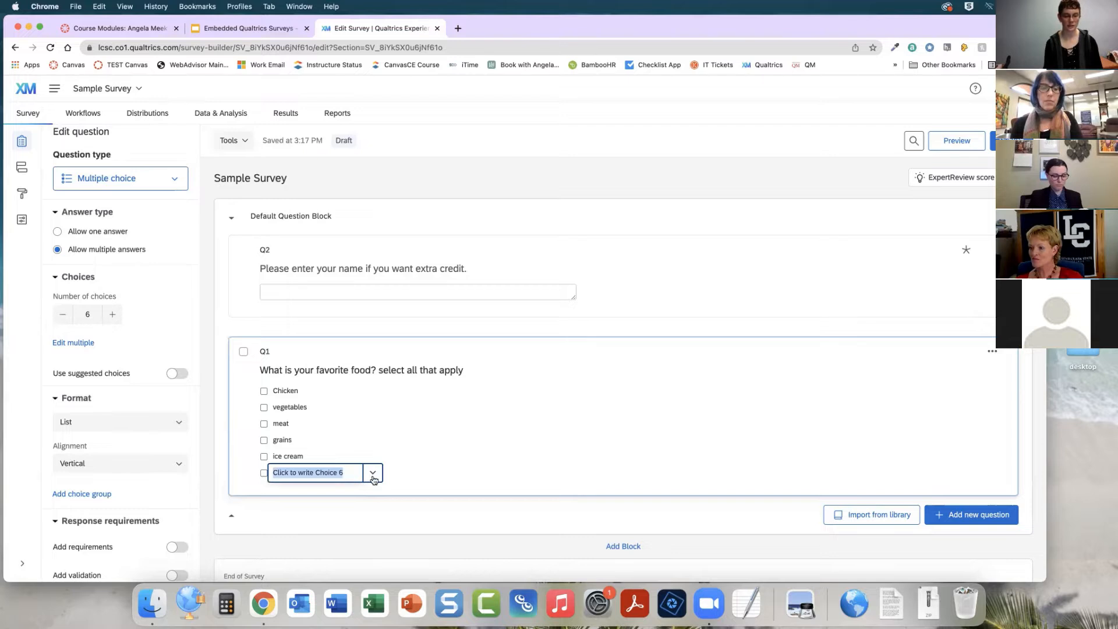
pyautogui.click(372, 474)
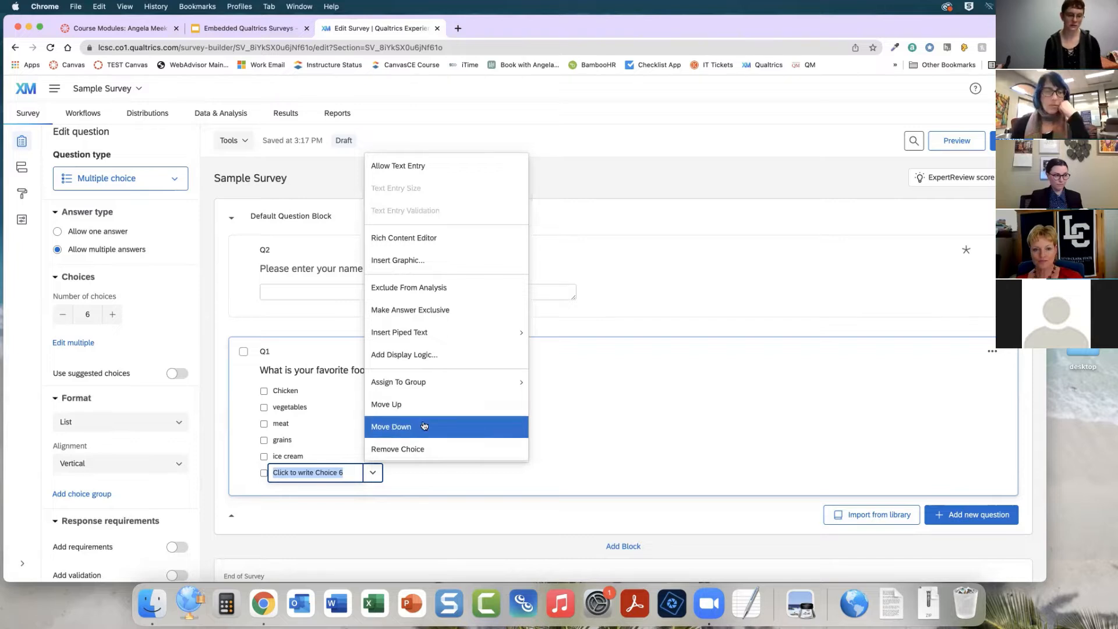
pyautogui.click(446, 452)
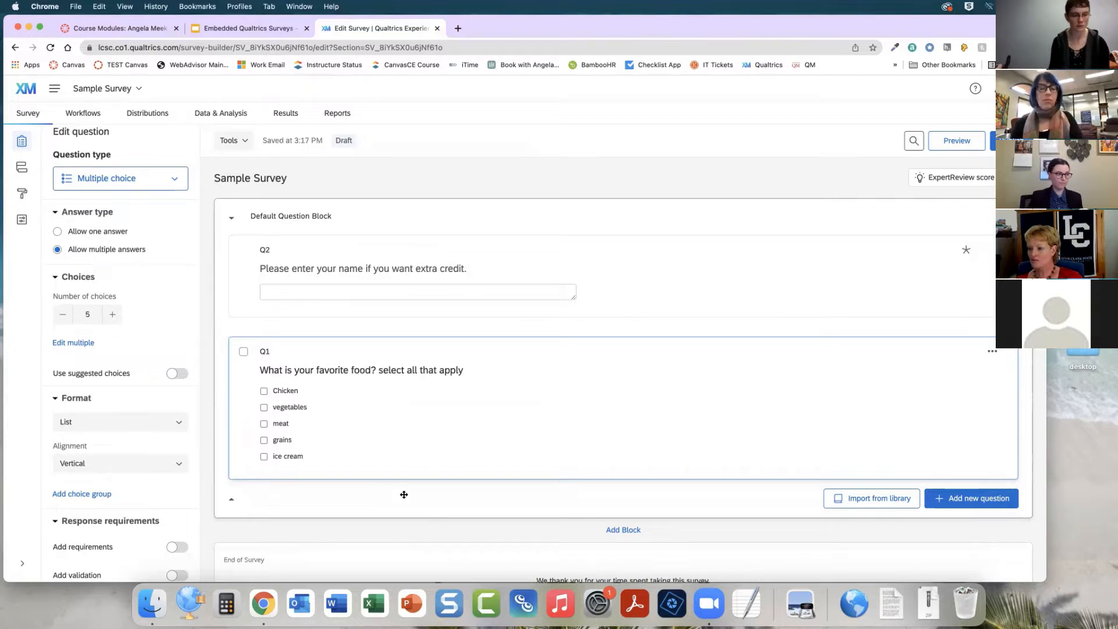
# Try Horizontal and Column alignments for the food choices, then restore Vertical alignment
pyautogui.click(118, 423)
pyautogui.click(122, 448)
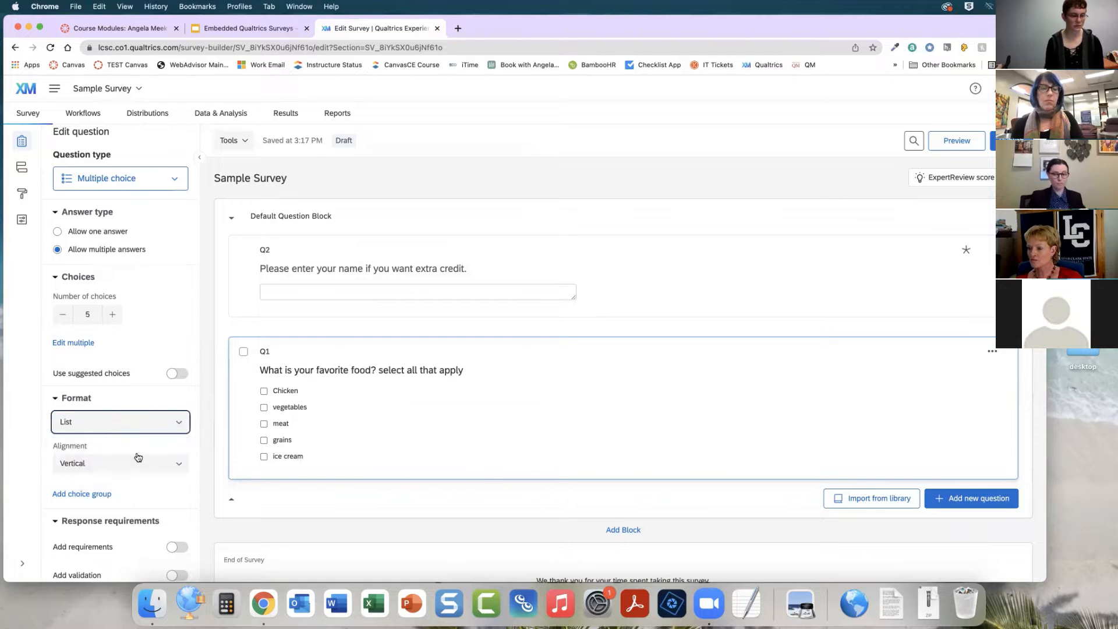
pyautogui.click(142, 464)
pyautogui.click(115, 511)
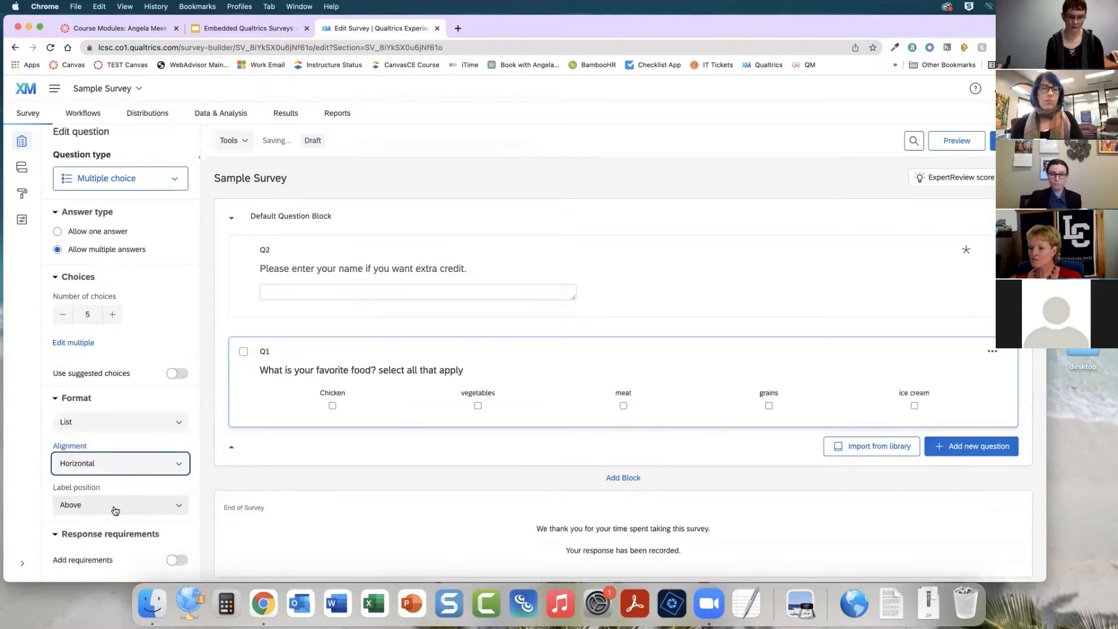
pyautogui.click(146, 464)
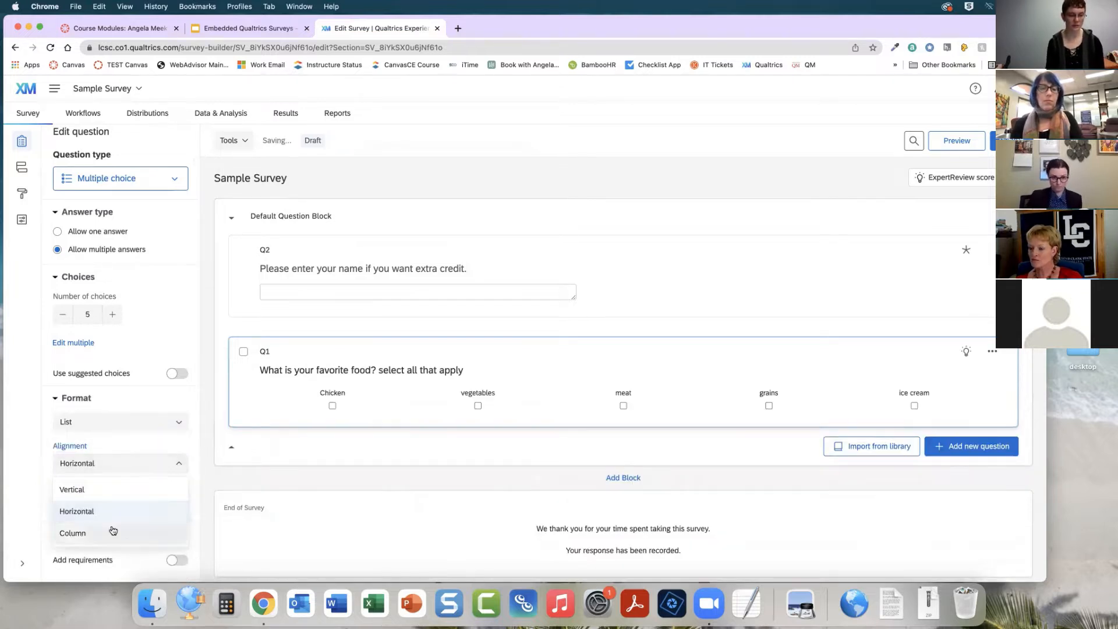
pyautogui.click(111, 532)
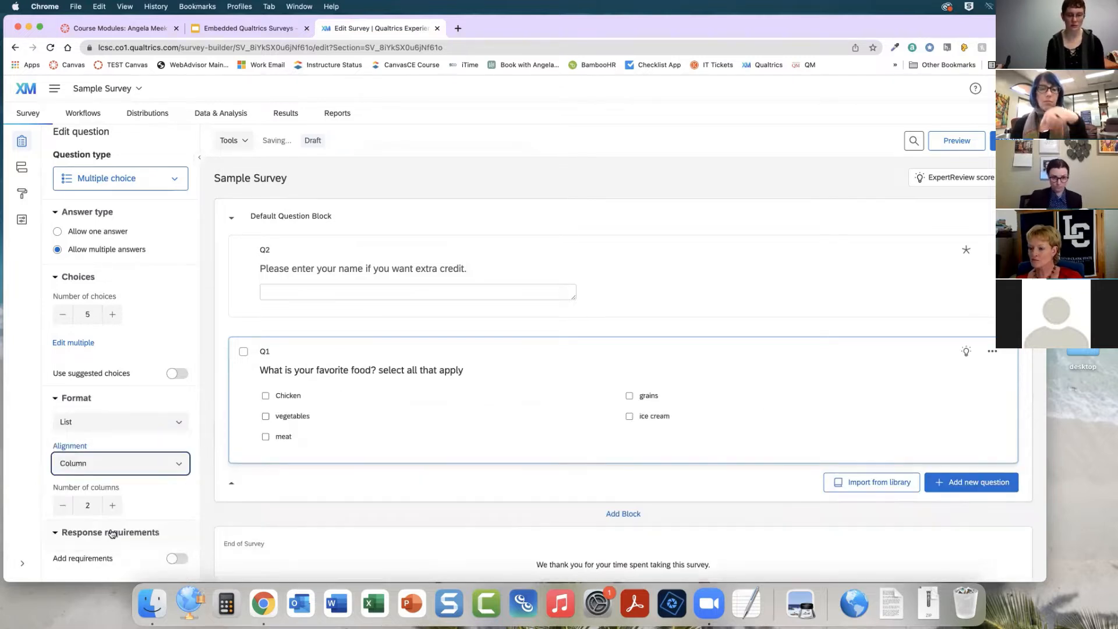
pyautogui.click(158, 465)
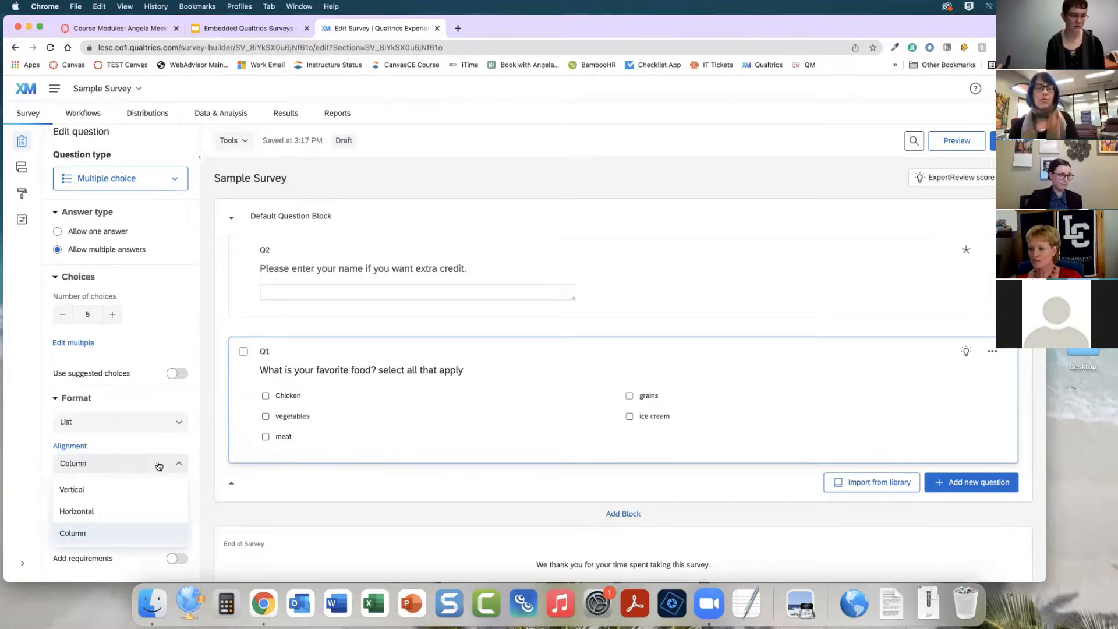
pyautogui.click(155, 489)
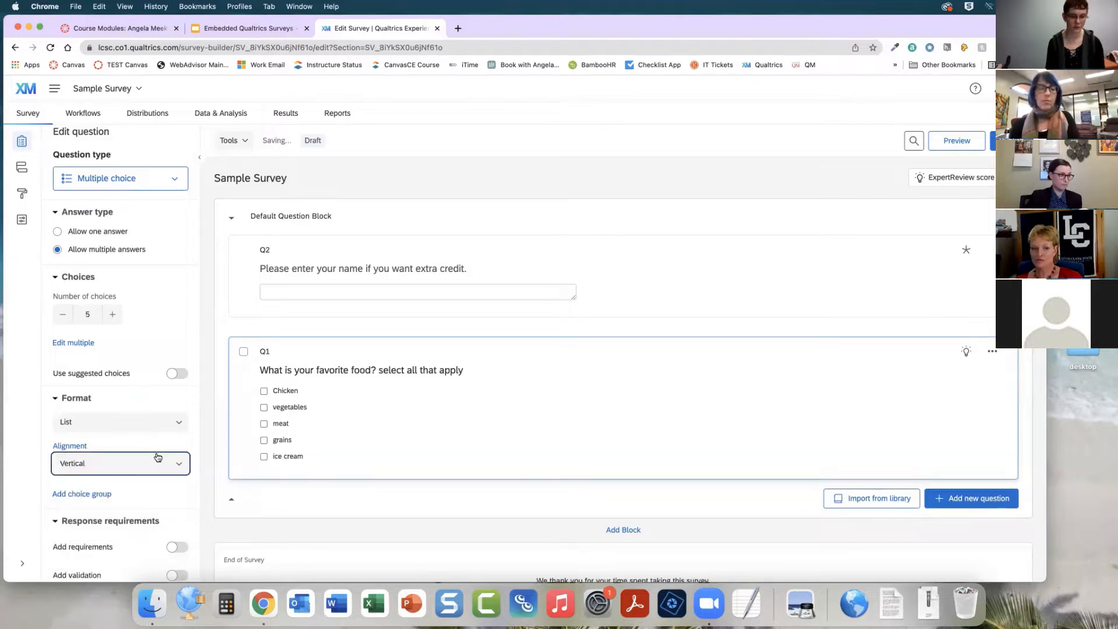
# Turn response requirements on and back off for the food question
pyautogui.scroll(-4, 120, 469)
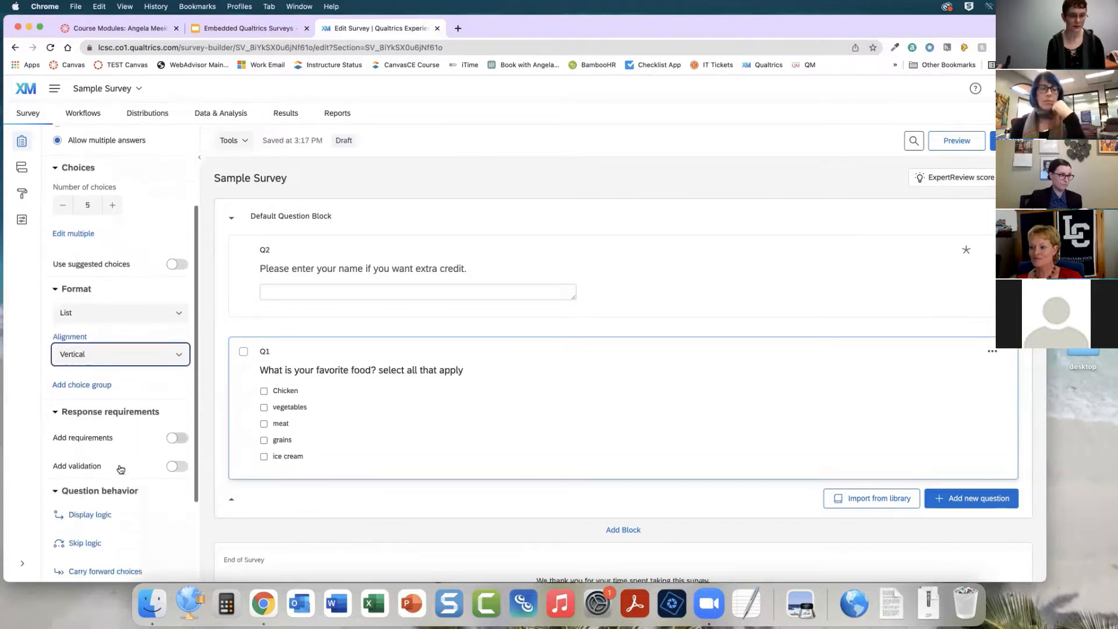
pyautogui.scroll(-1, 120, 469)
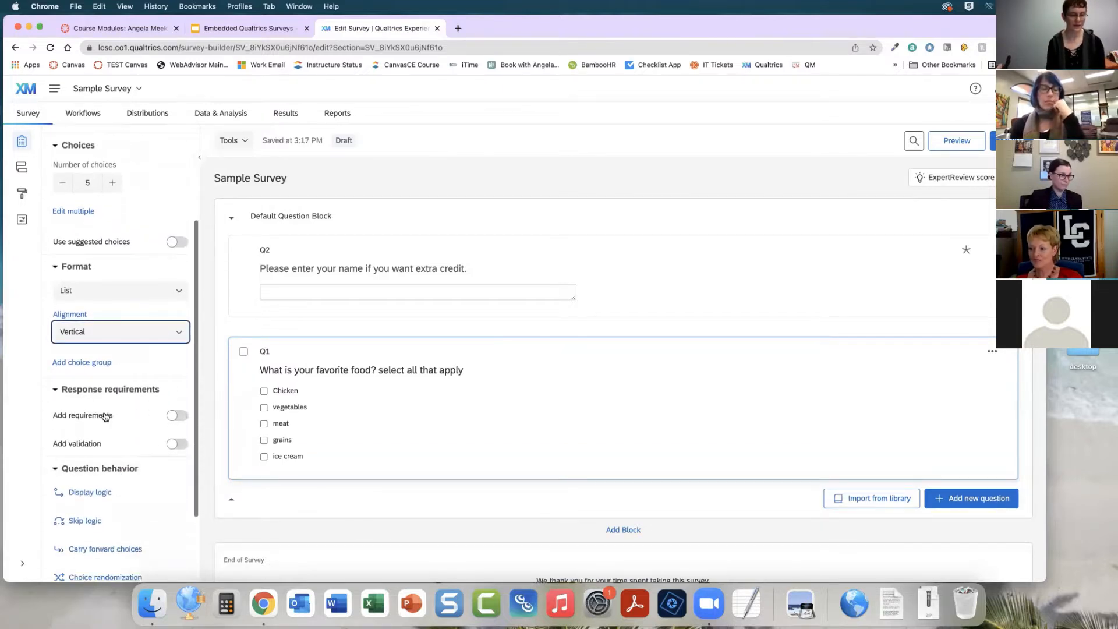
pyautogui.click(170, 417)
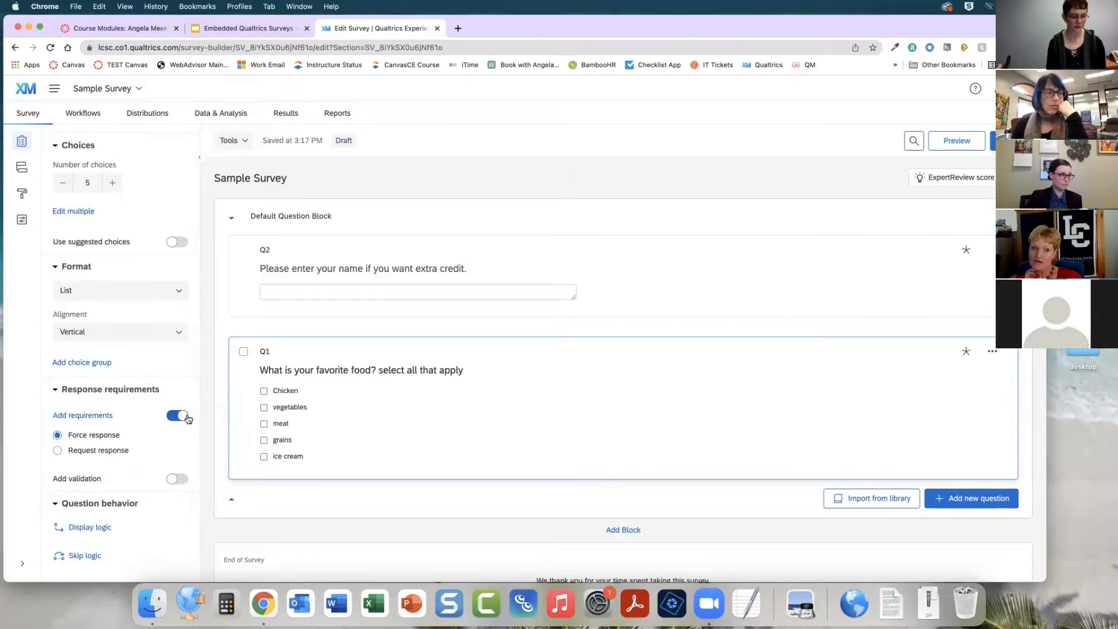
pyautogui.click(182, 417)
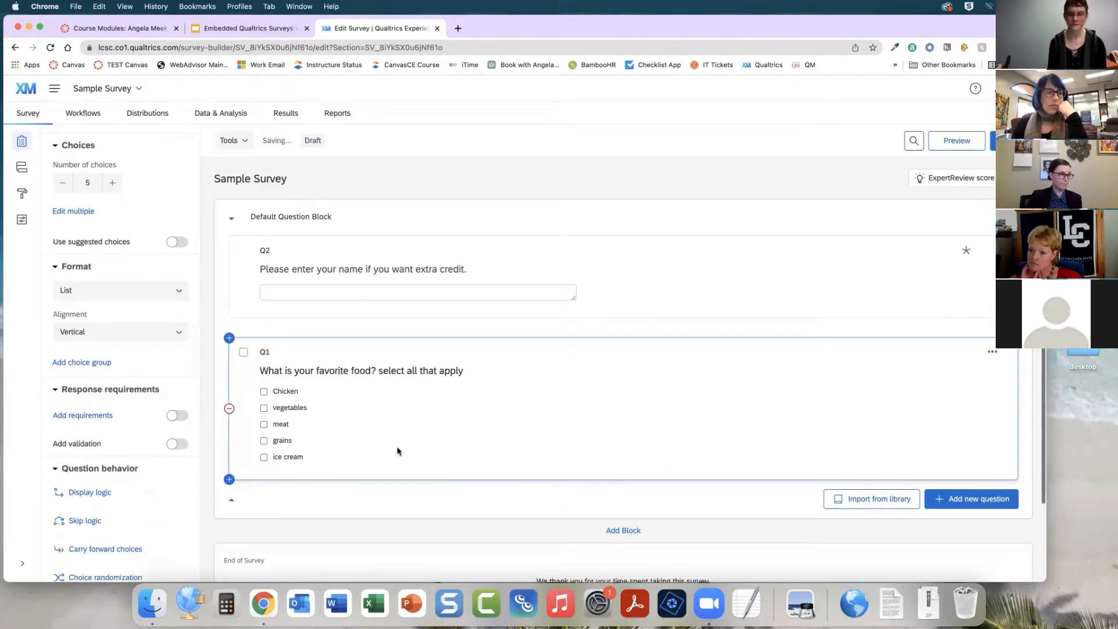
# Add a new Matrix table question below the food question
pyautogui.scroll(-2, 675, 501)
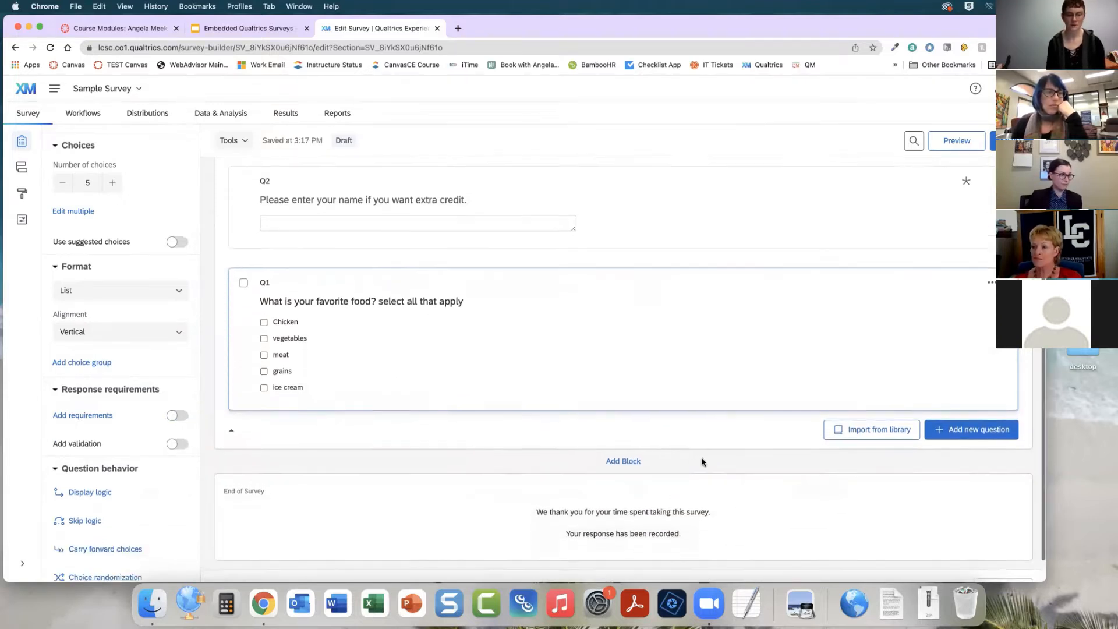
pyautogui.scroll(-1, 701, 457)
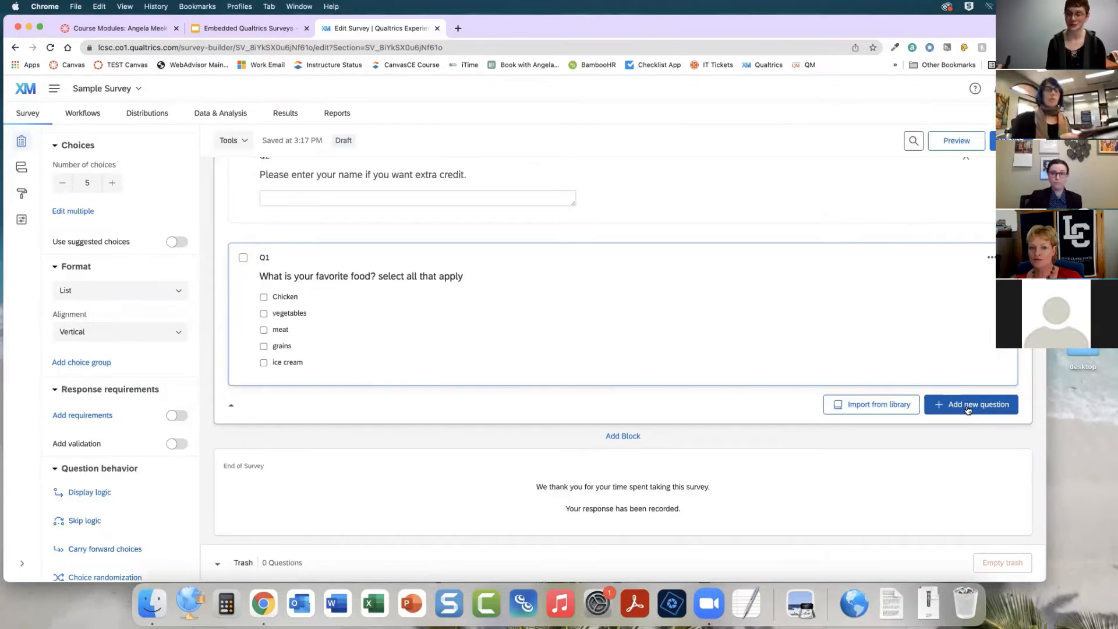
pyautogui.click(968, 410)
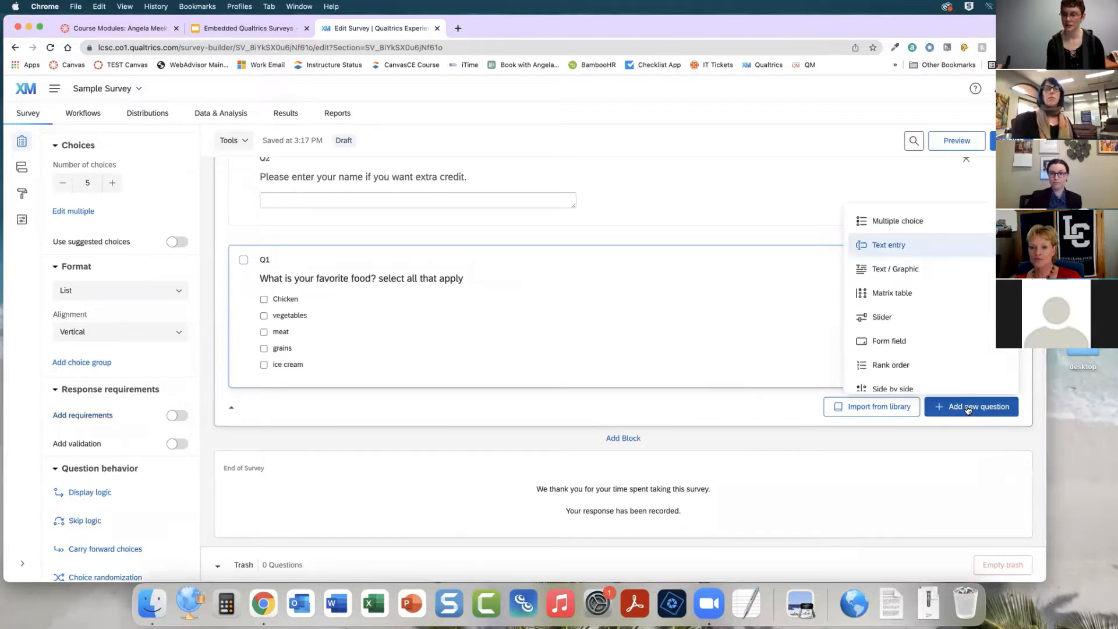
pyautogui.click(928, 297)
pyautogui.scroll(-3, 654, 382)
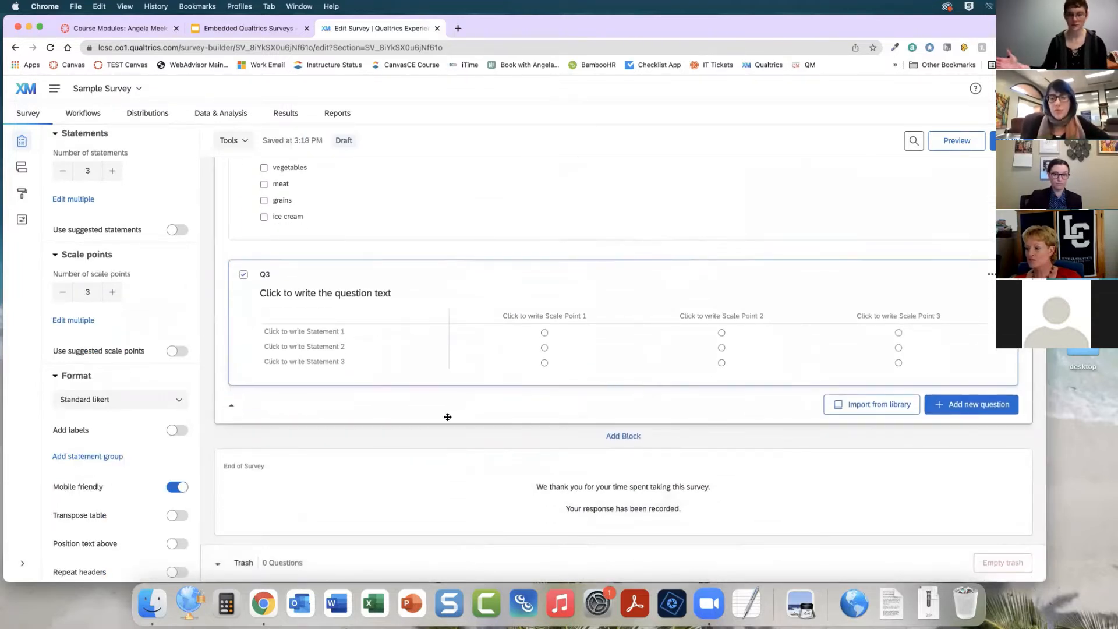
# Write the matrix question text as "Rank your favorite foods."
pyautogui.click(343, 290)
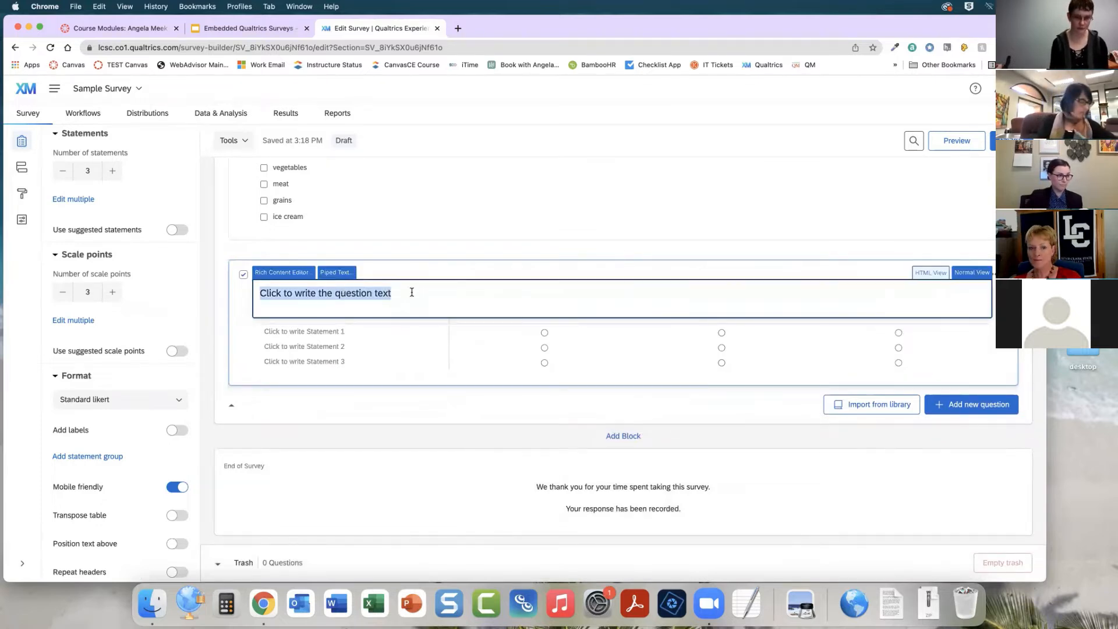
pyautogui.write('Rank')
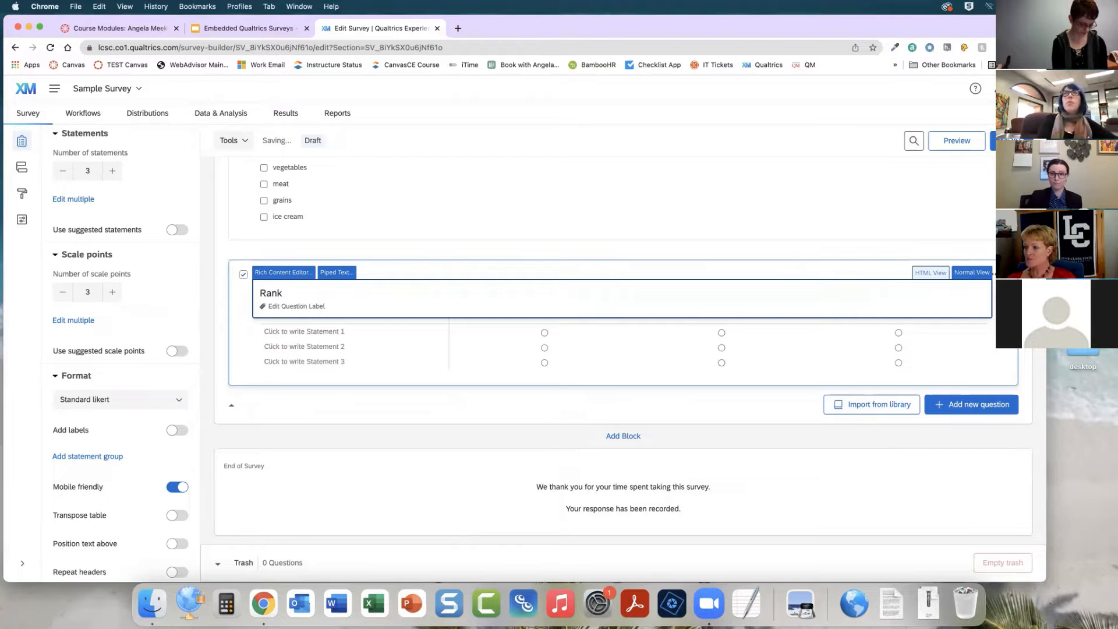
pyautogui.write(' your favorite')
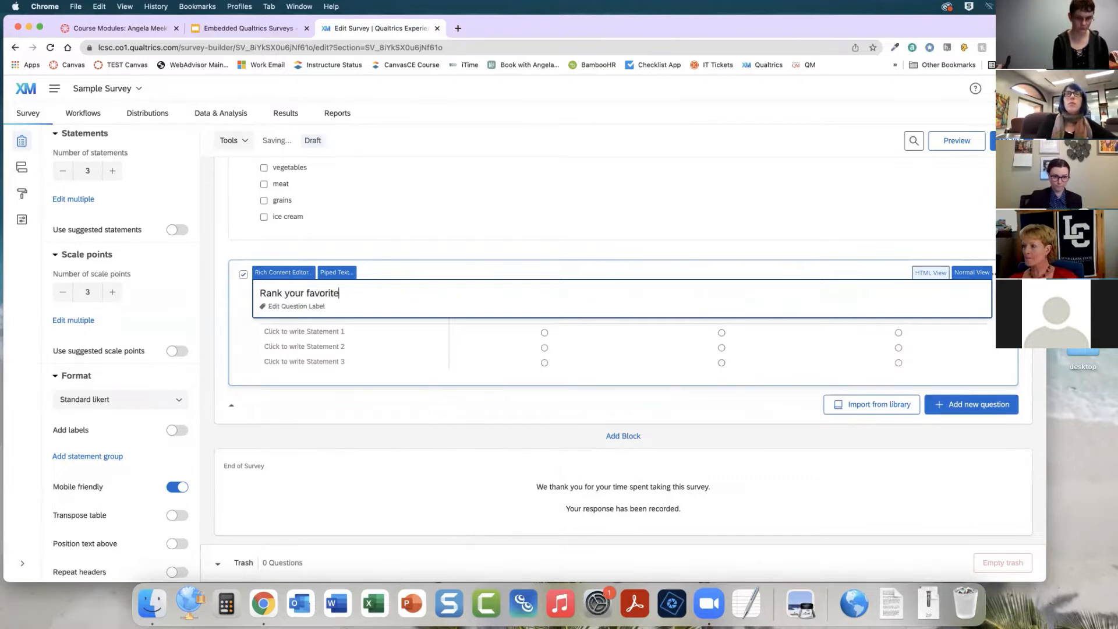
pyautogui.write(' foods.')
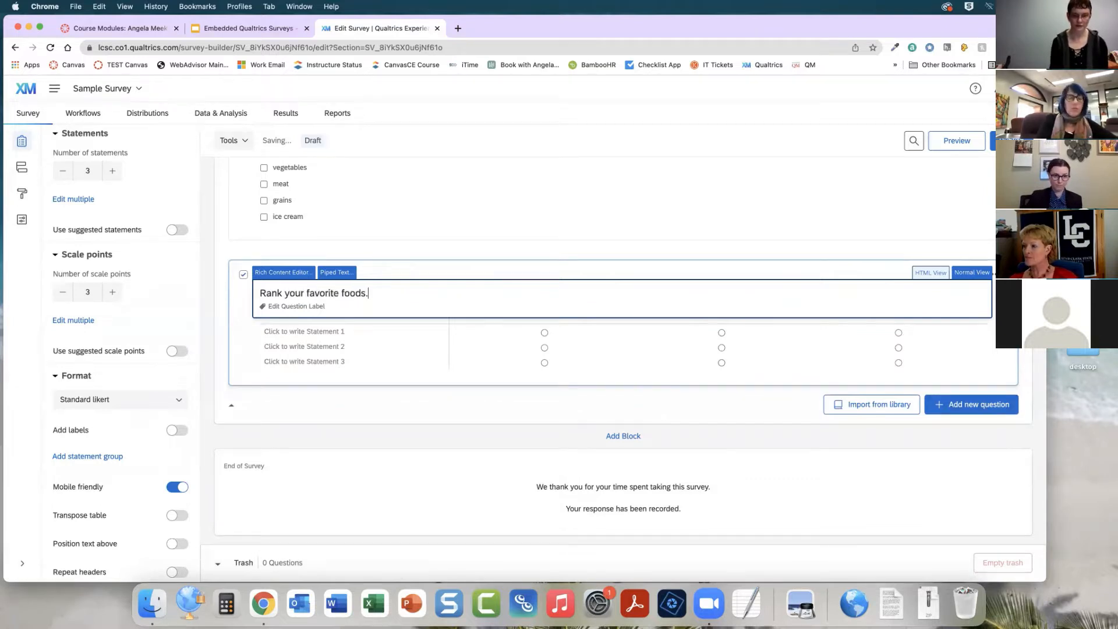
pyautogui.click(534, 393)
# Label the matrix's three scale points "Gross", "I like it." and "I would die without it."
pyautogui.click(542, 319)
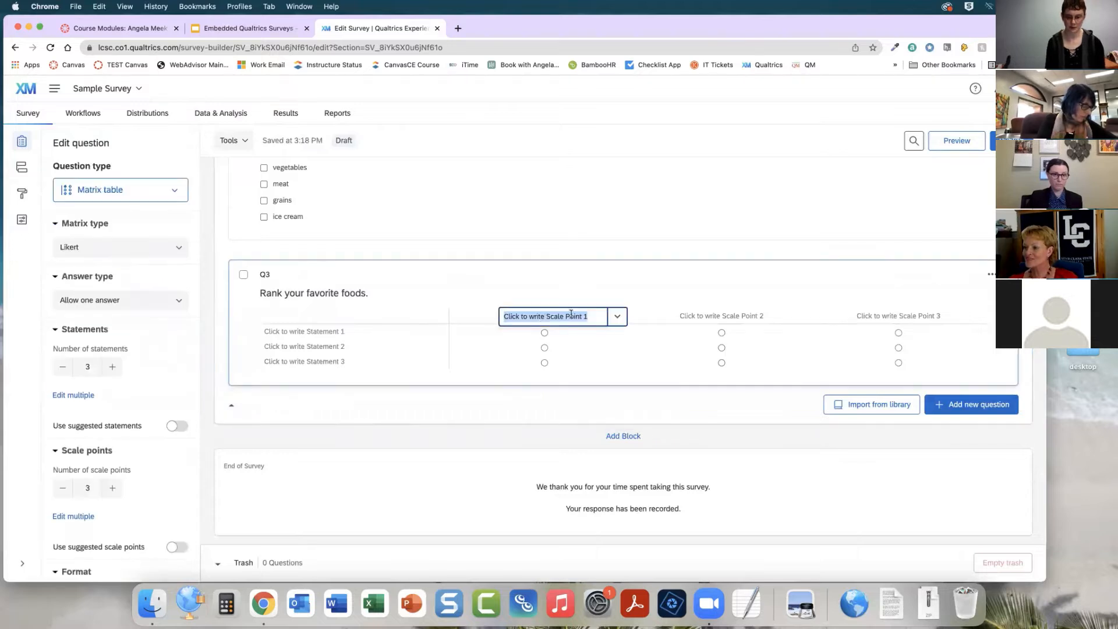
pyautogui.write('Gross')
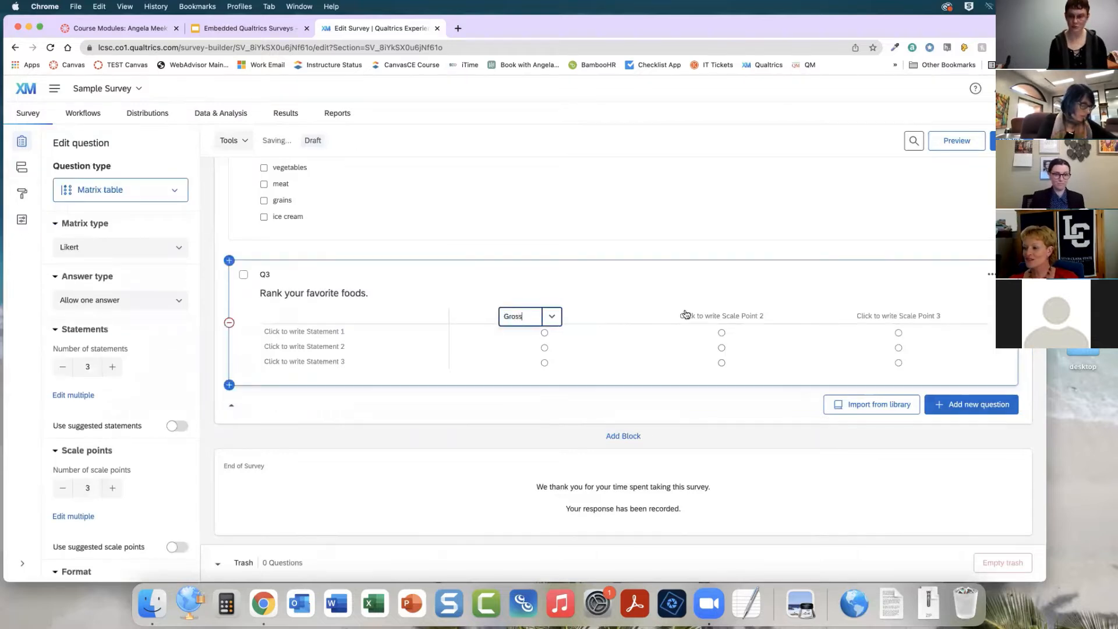
pyautogui.click(692, 315)
pyautogui.write('I like it.')
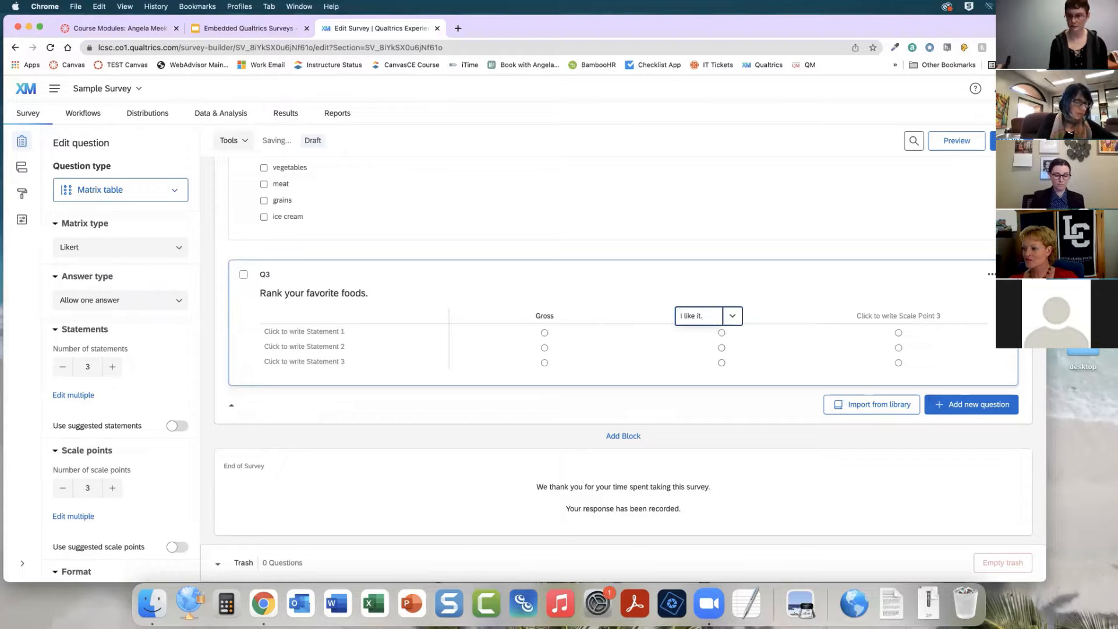
pyautogui.click(917, 316)
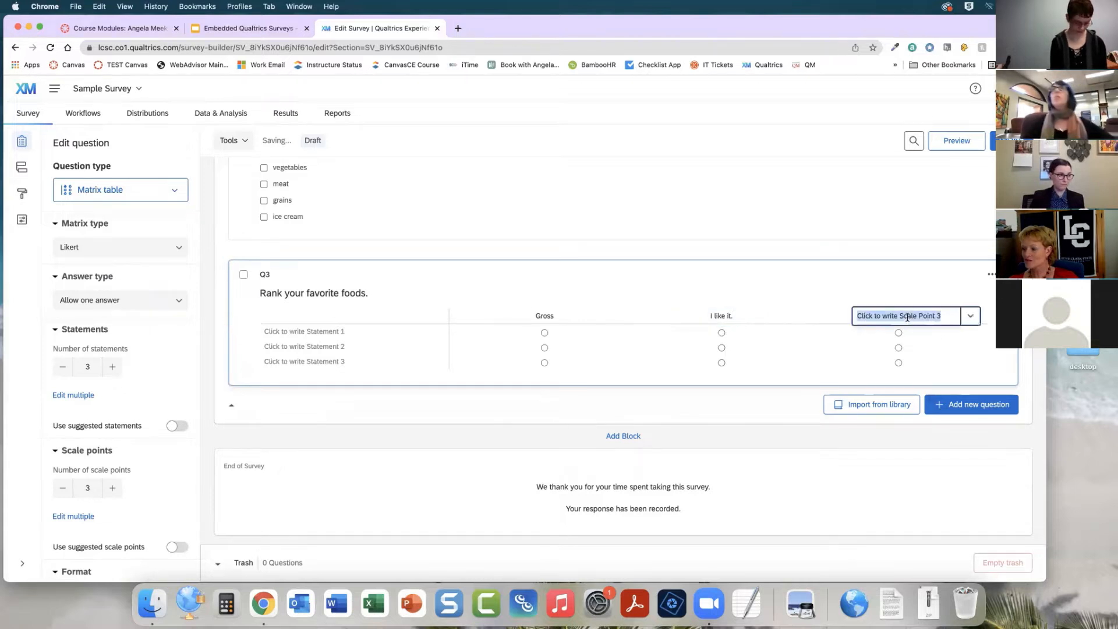
pyautogui.write('I would die wit')
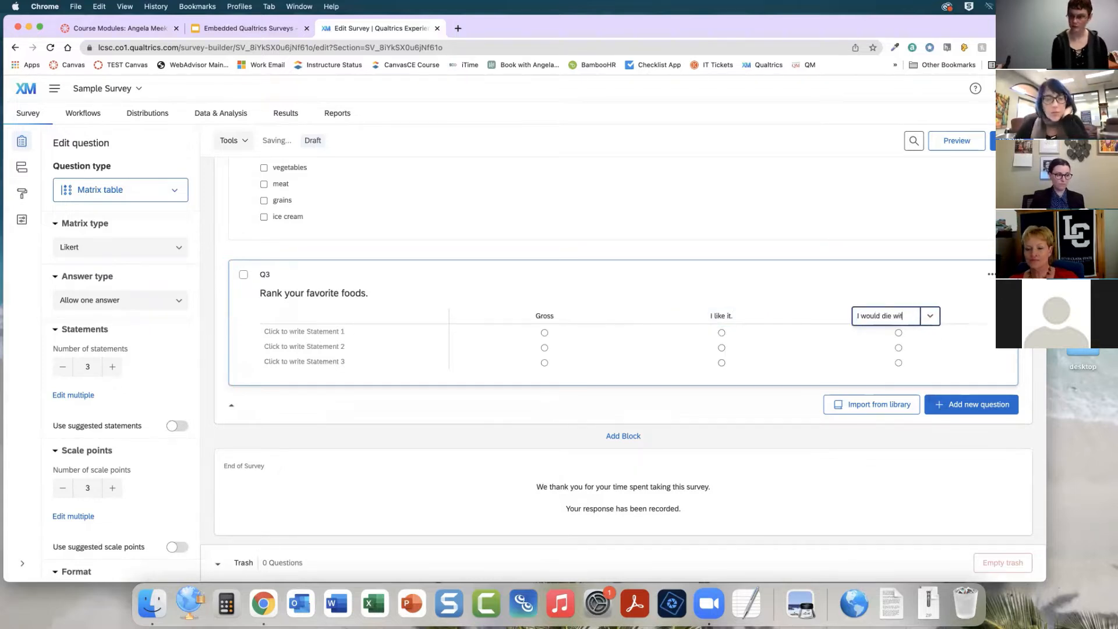
pyautogui.write('hout it.')
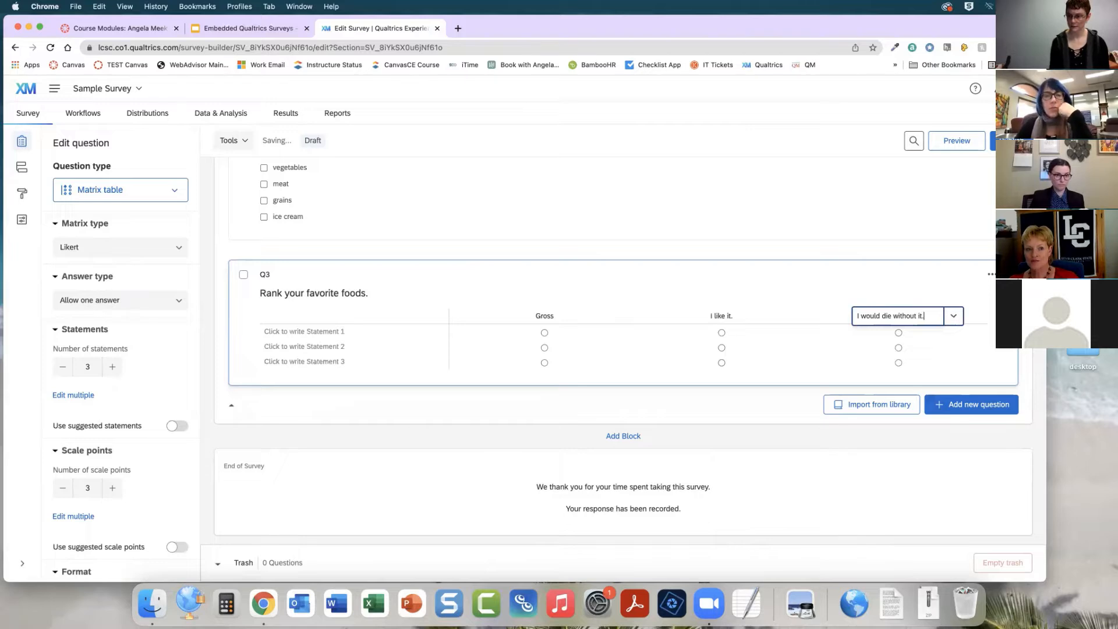
pyautogui.click(728, 406)
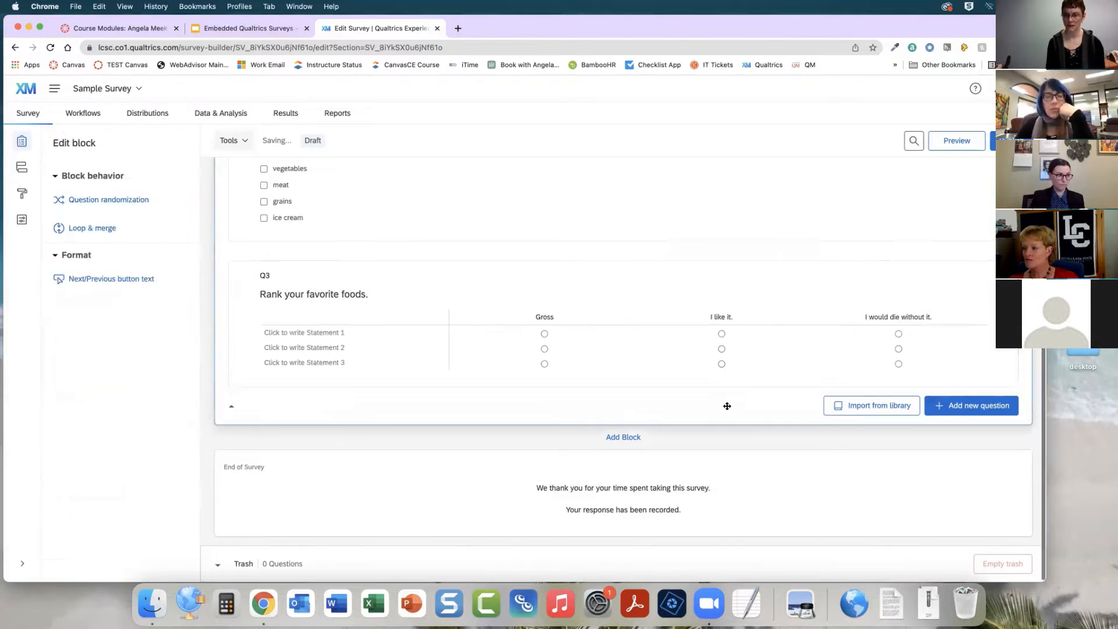
# Add a scale point "it's ok" after "Gross"
pyautogui.click(545, 319)
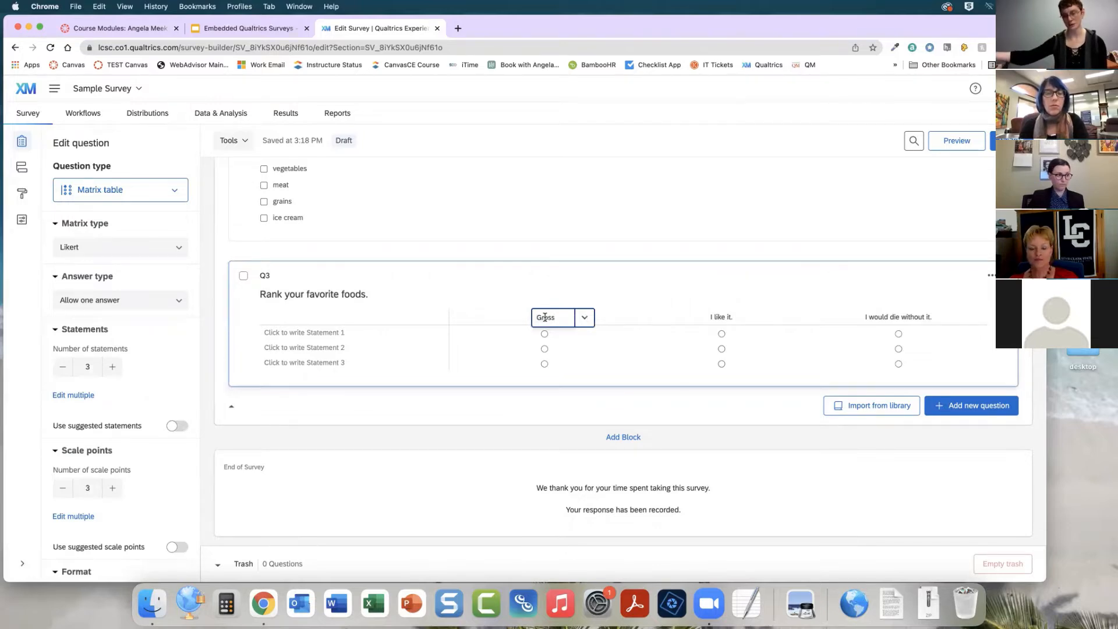
pyautogui.press('Return')
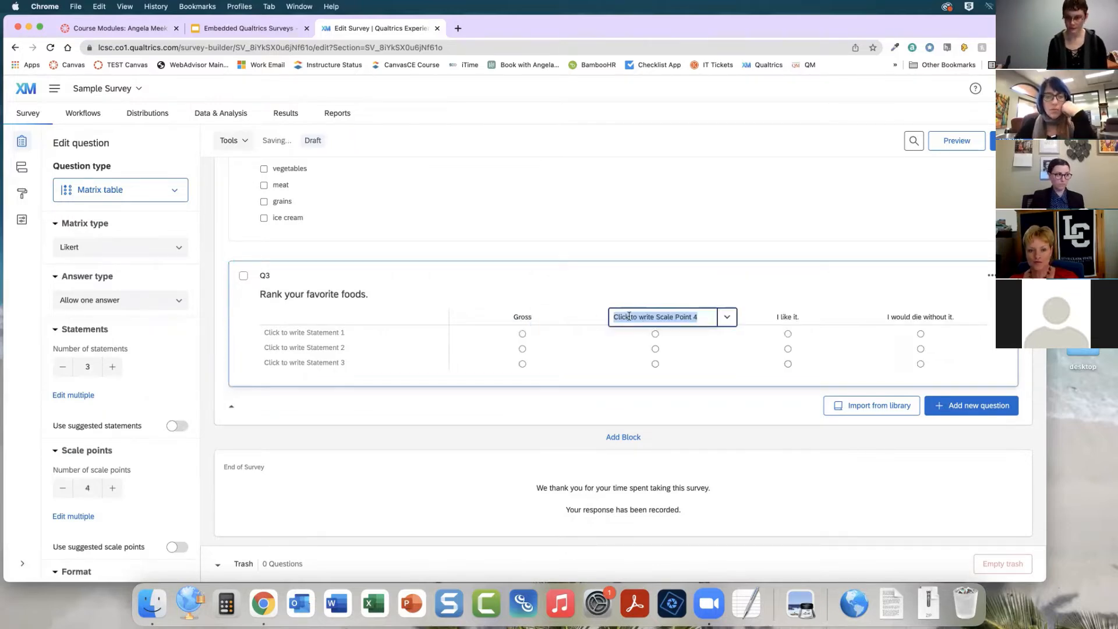
pyautogui.write("it's ok")
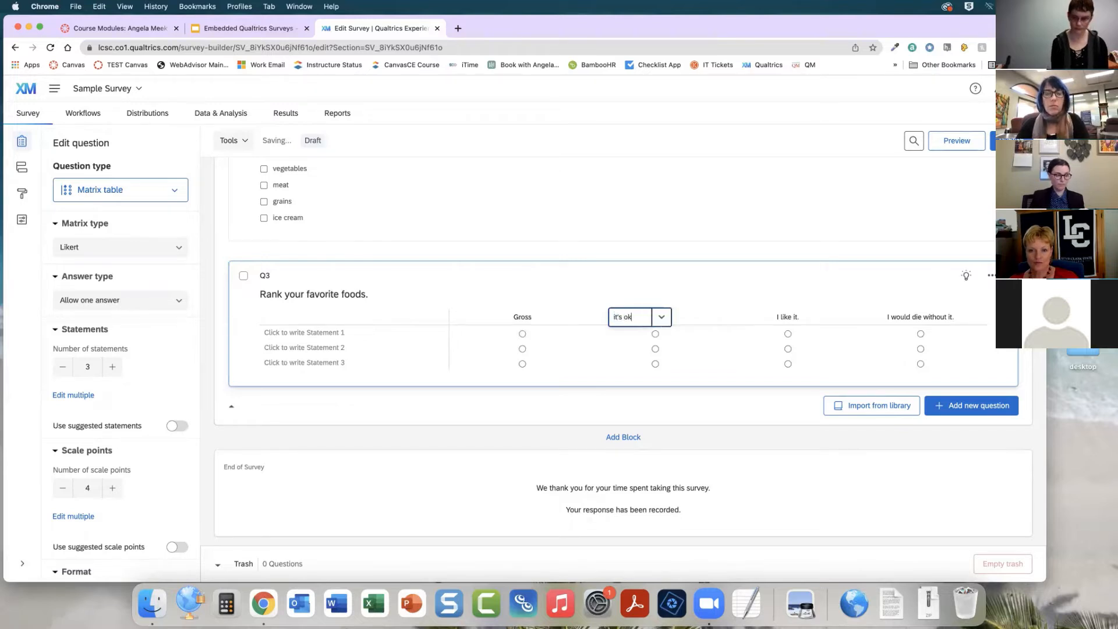
# Add a scale point "I enjoy it a lot" after "I like it."
pyautogui.click(788, 318)
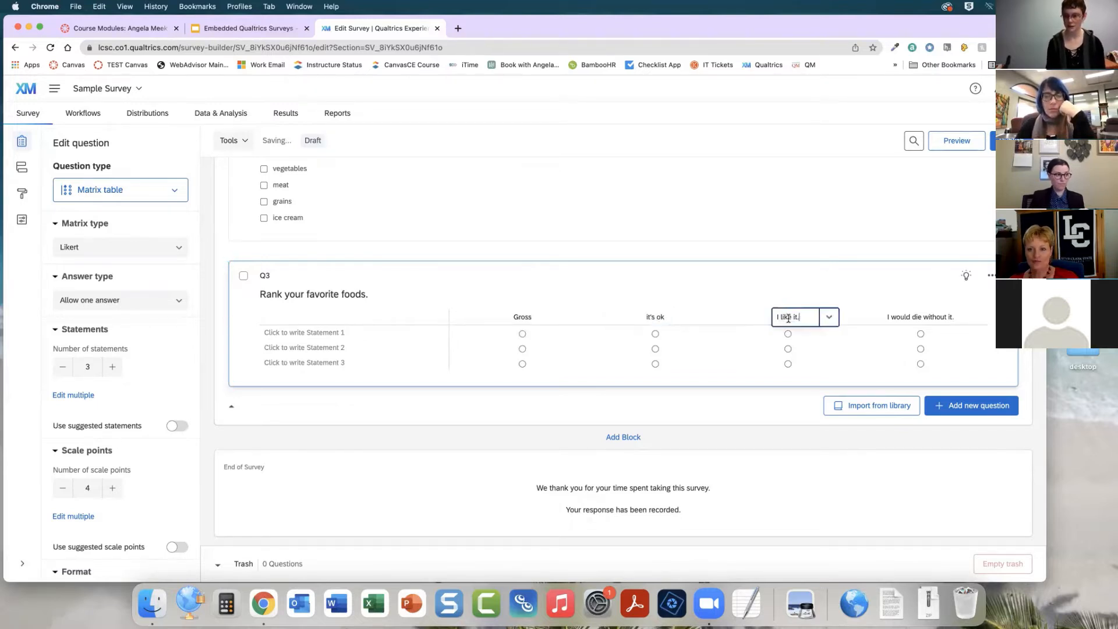
pyautogui.press('Return')
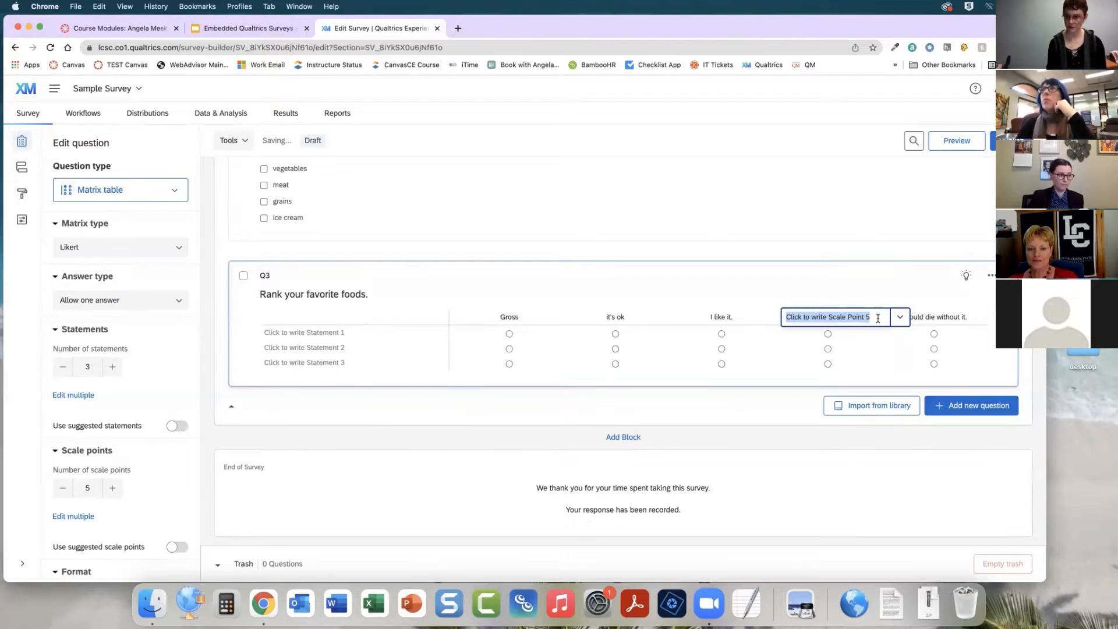
pyautogui.write('I')
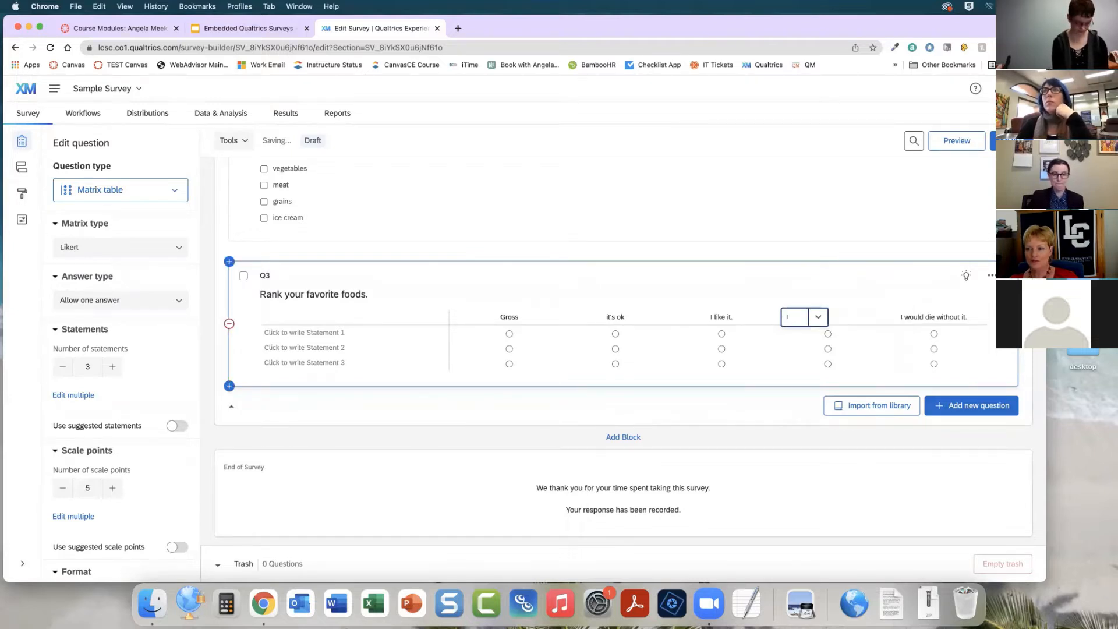
pyautogui.write(' enjoy it alot')
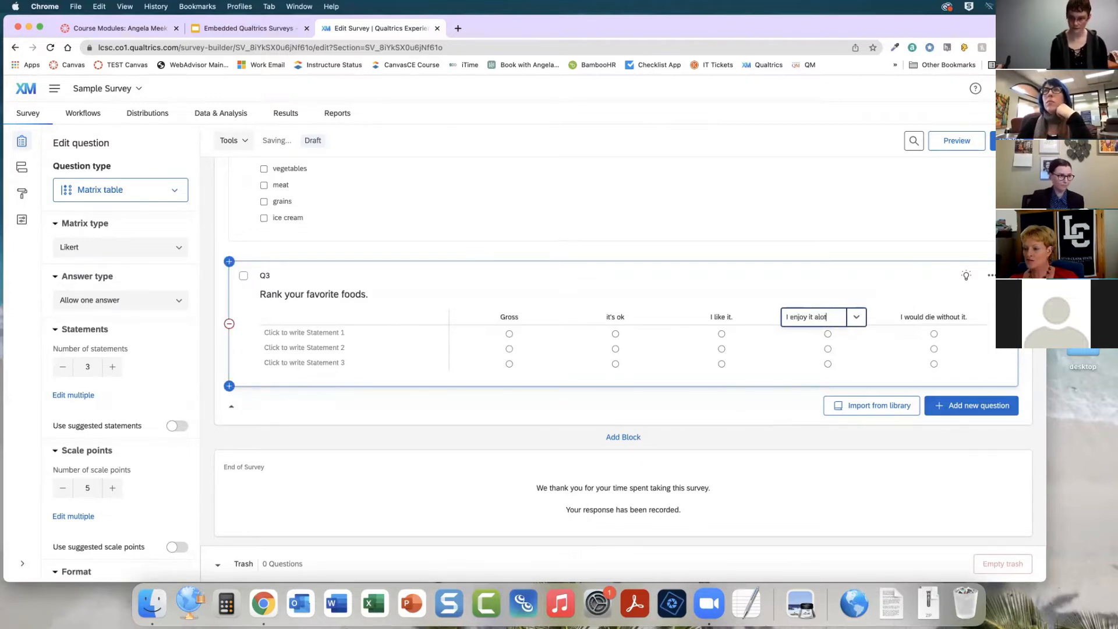
pyautogui.press('Left')
pyautogui.press('Left')
pyautogui.press('Left')
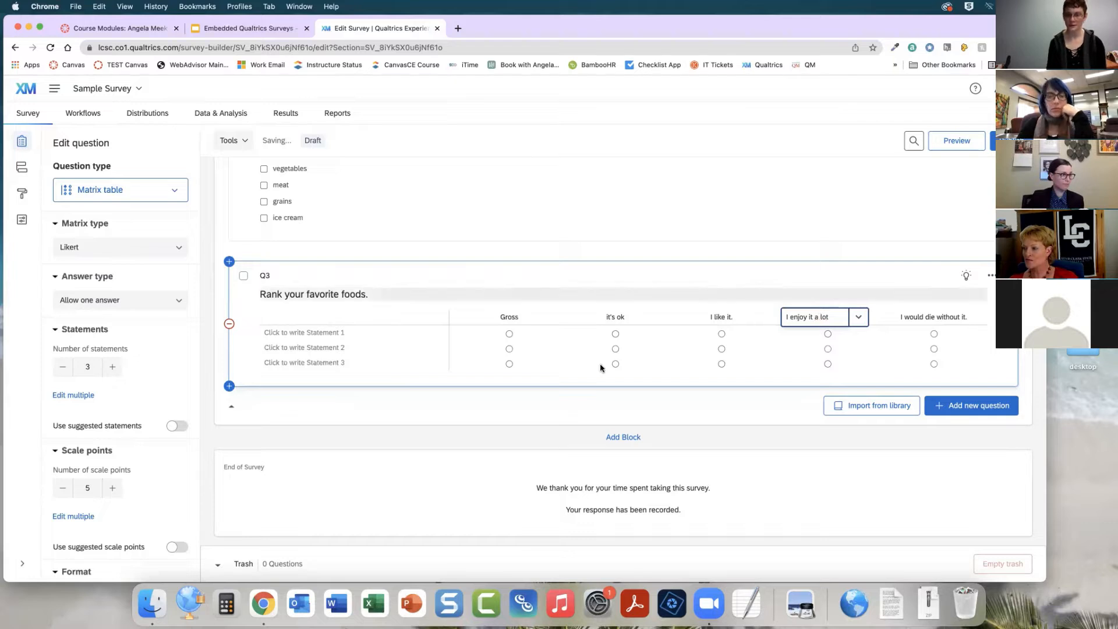
pyautogui.click(540, 406)
# Name the first matrix statement "Chicken"
pyautogui.click(291, 334)
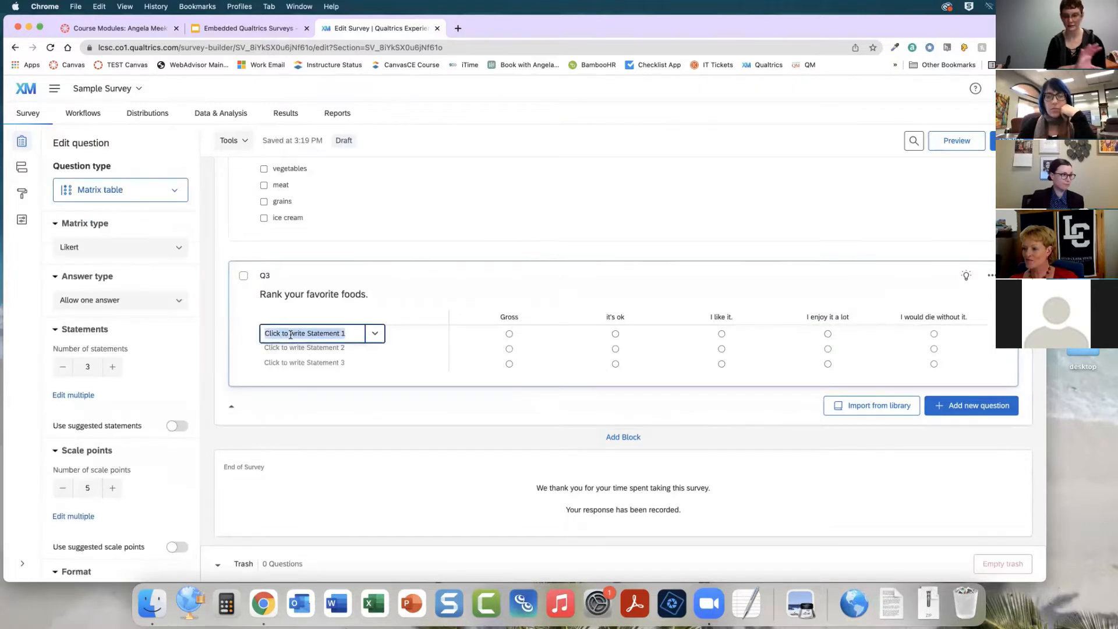
pyautogui.write('Chickn')
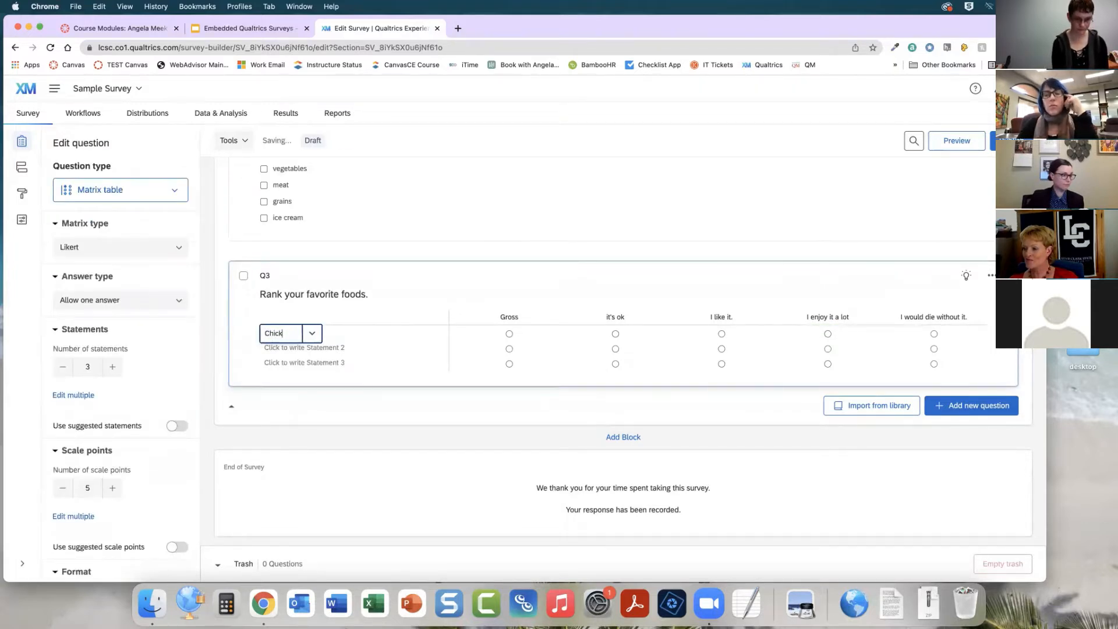
pyautogui.press('Tab')
pyautogui.click(287, 339)
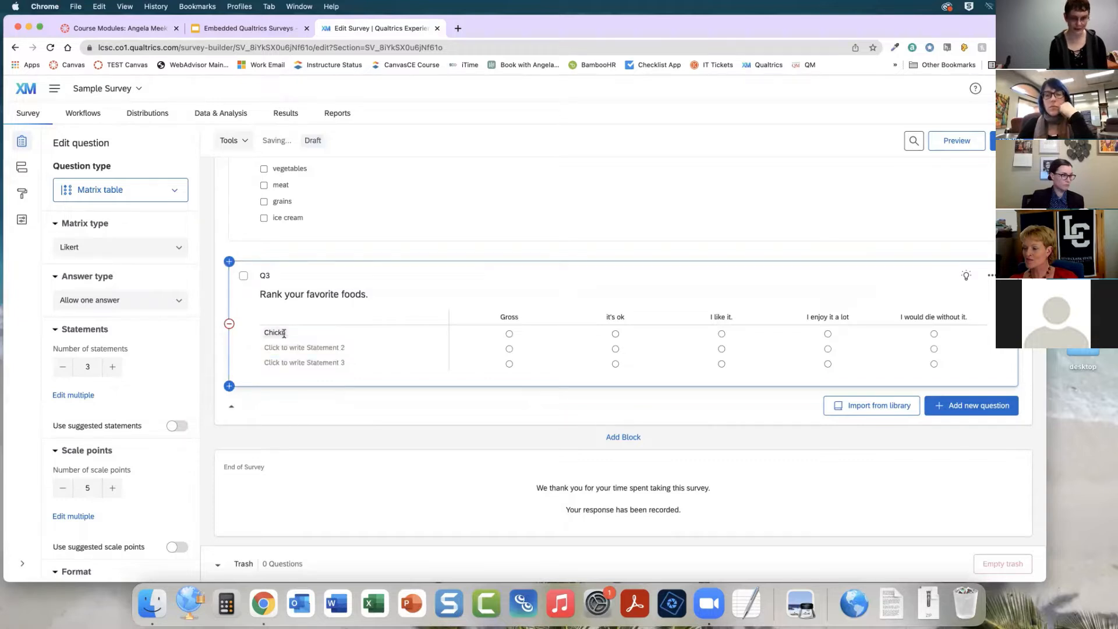
pyautogui.press('BackSpace')
pyautogui.write('en')
# Name the remaining statements "Veggies" and "Pasta", and add a fourth statement "Ice cream"
pyautogui.click(318, 349)
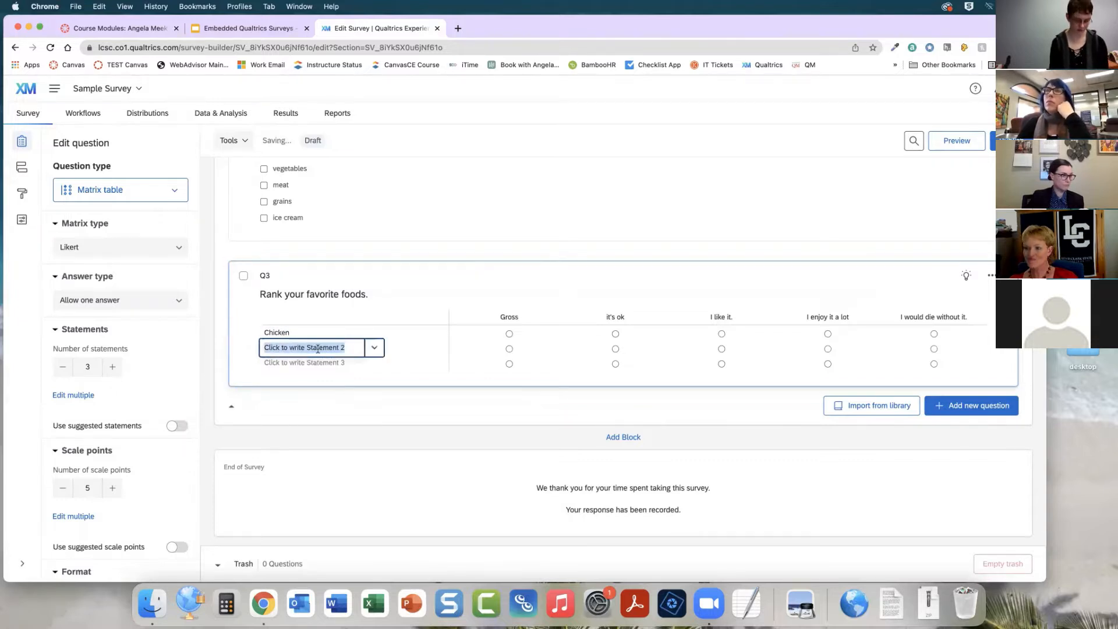
pyautogui.write('Veggies')
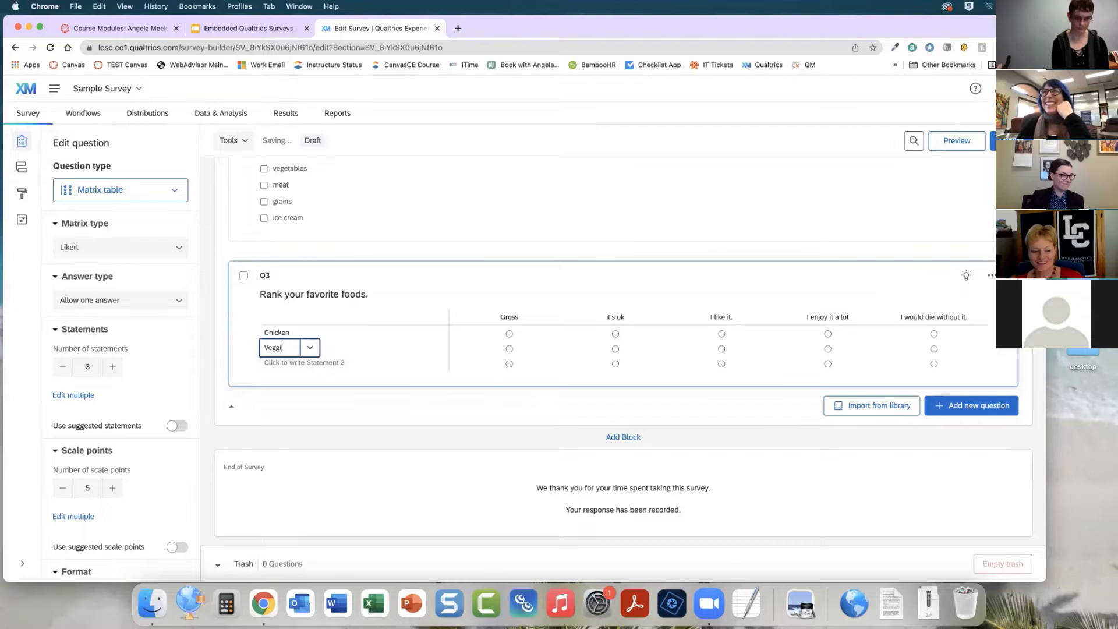
pyautogui.press('Tab')
pyautogui.write('Pasta')
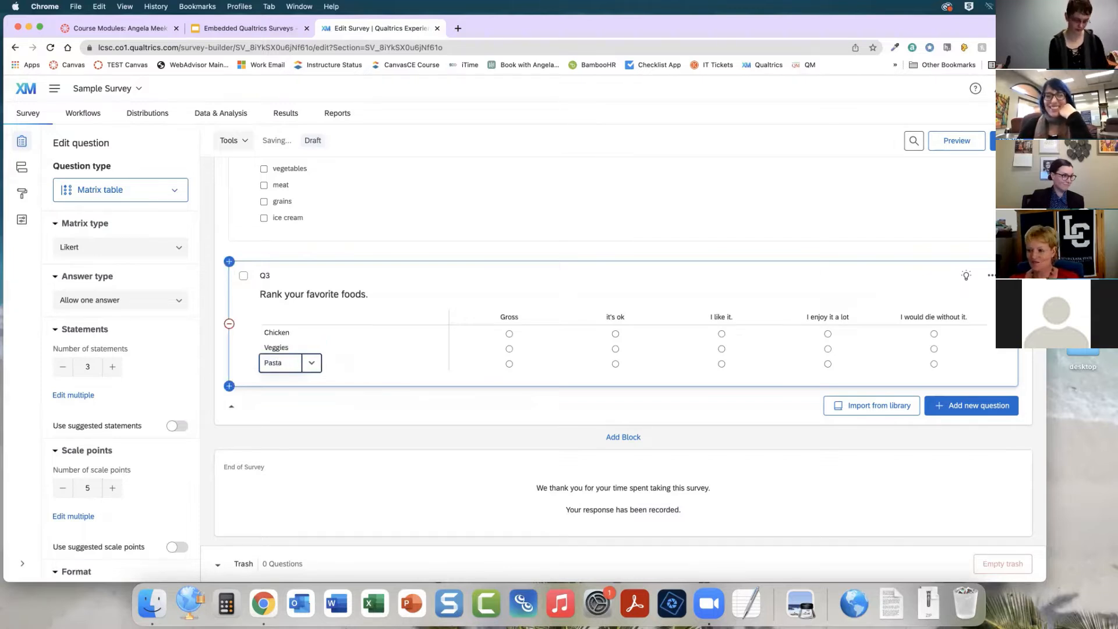
pyautogui.press('Return')
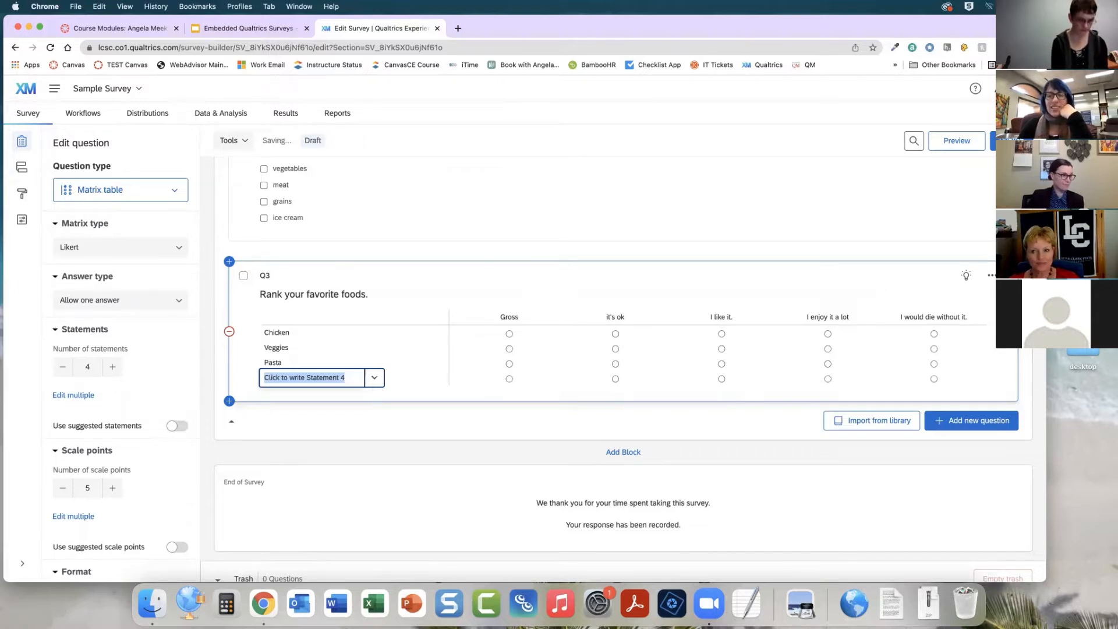
pyautogui.write('Ice cream')
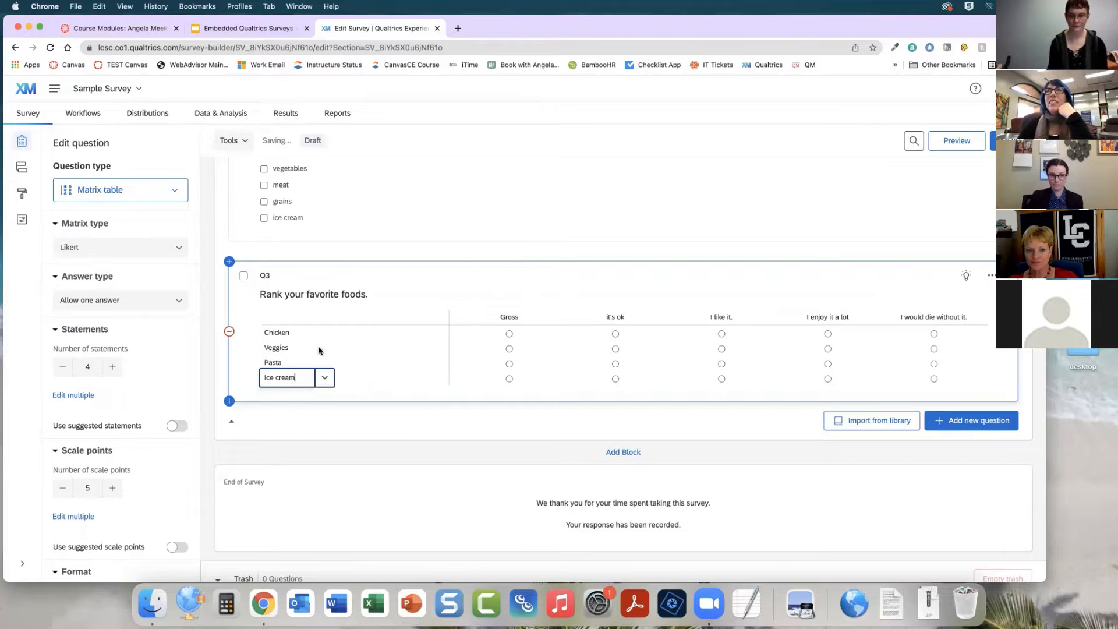
pyautogui.click(635, 418)
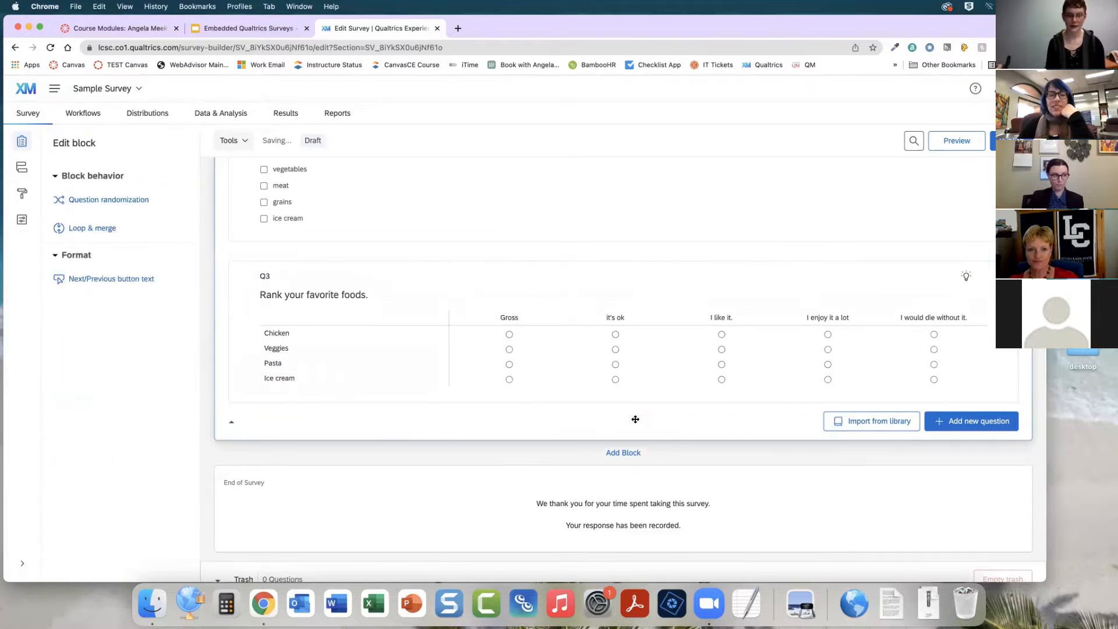
# Add a new Slider question below the matrix question
pyautogui.scroll(-1, 671, 408)
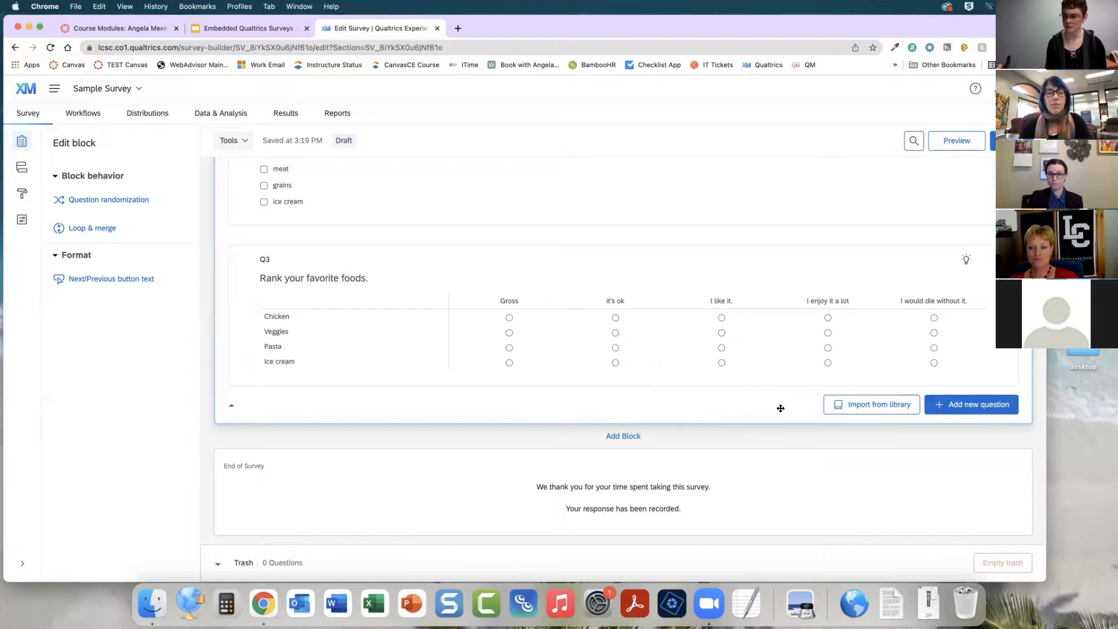
pyautogui.click(978, 411)
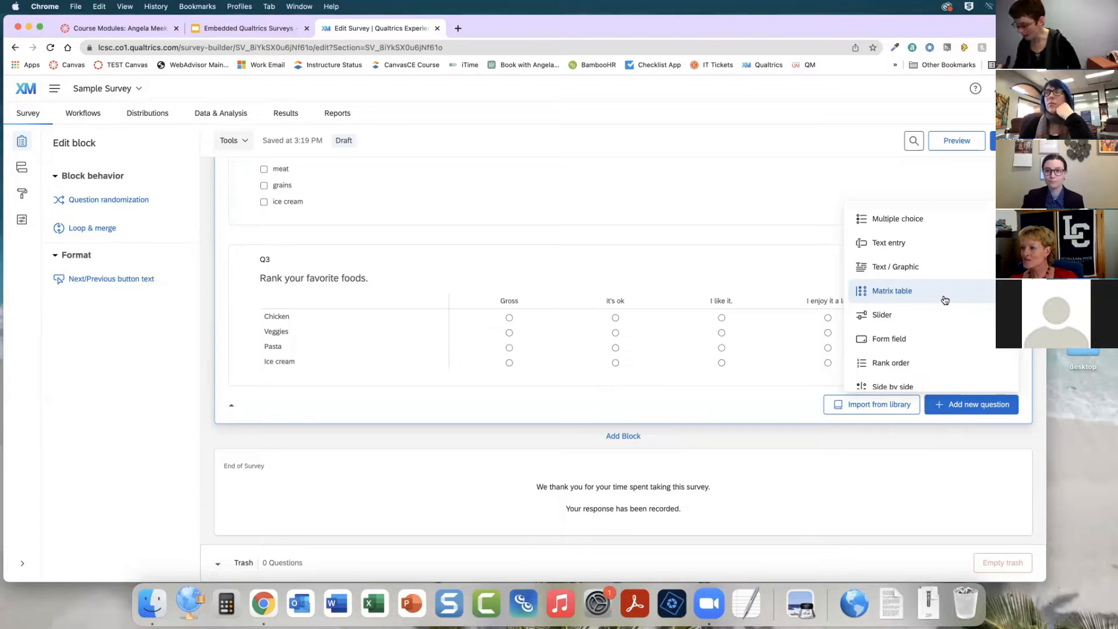
pyautogui.click(911, 315)
pyautogui.scroll(-3, 571, 407)
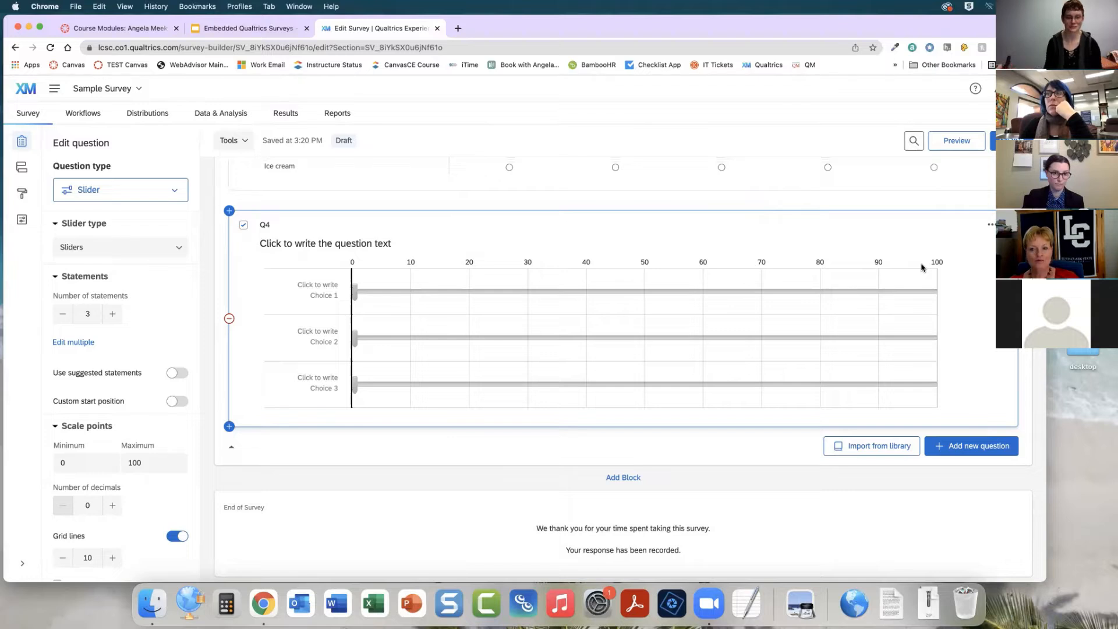
# Remove the second choice from the slider question
pyautogui.click(336, 243)
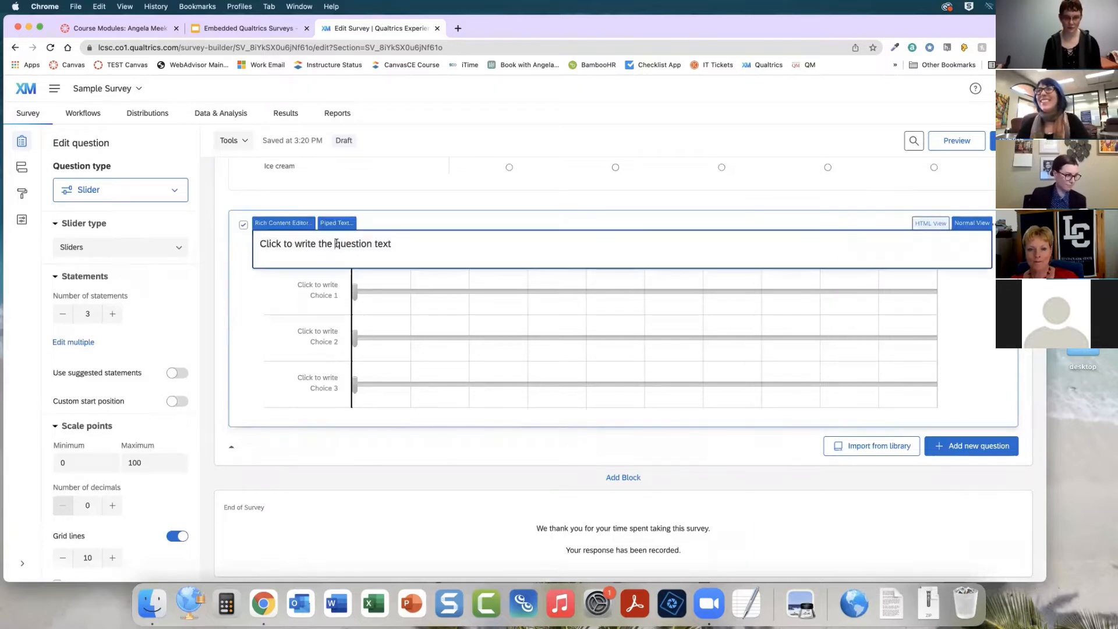
pyautogui.click(307, 291)
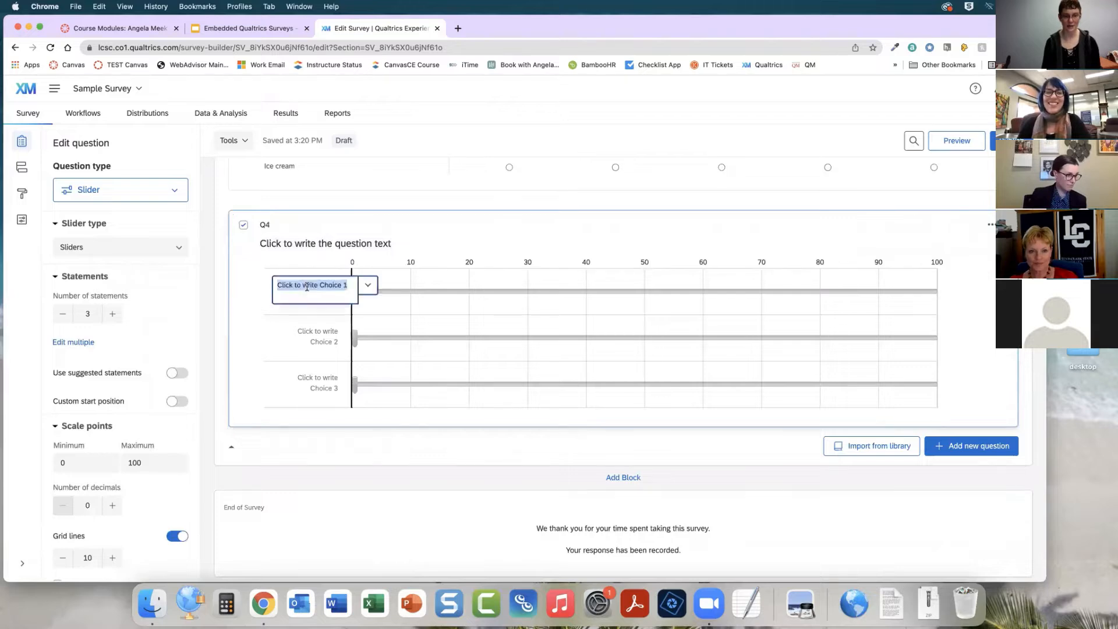
pyautogui.click(317, 341)
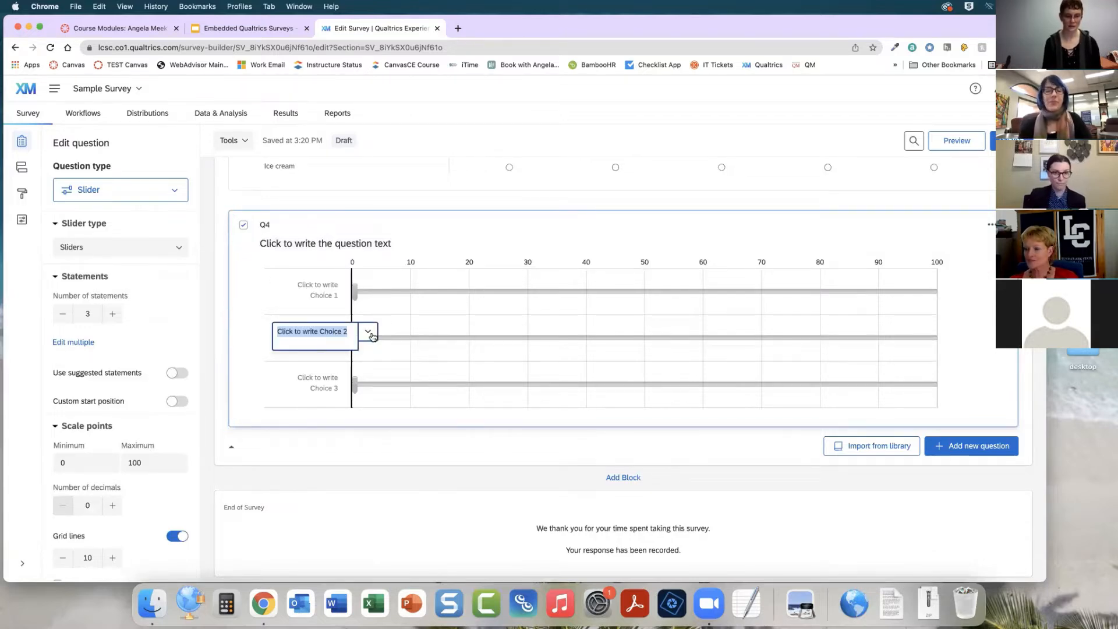
pyautogui.click(368, 331)
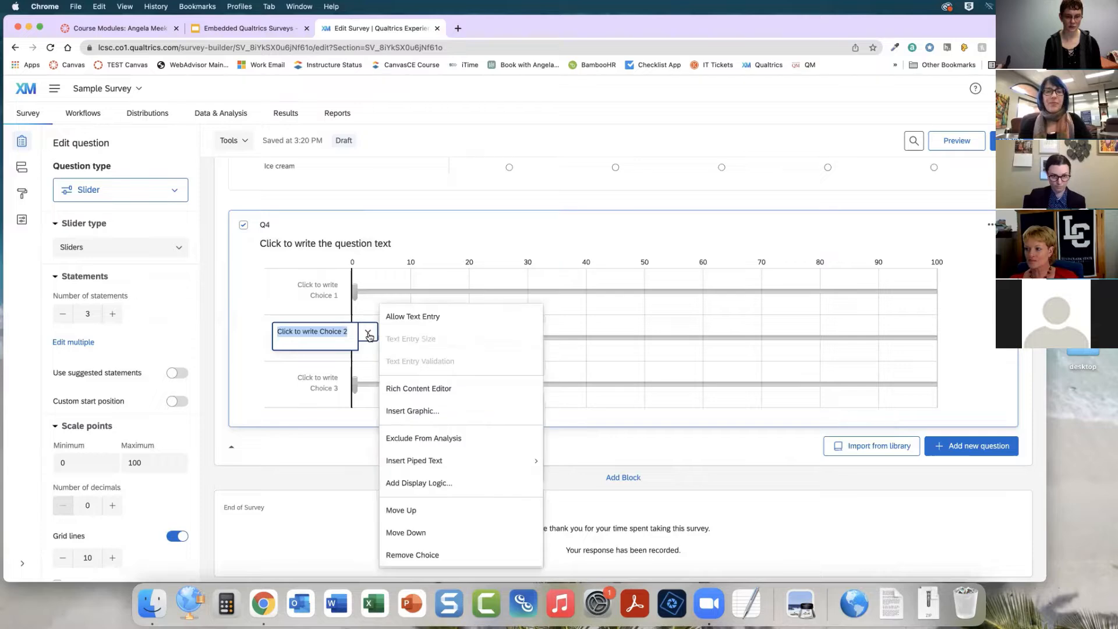
pyautogui.click(422, 556)
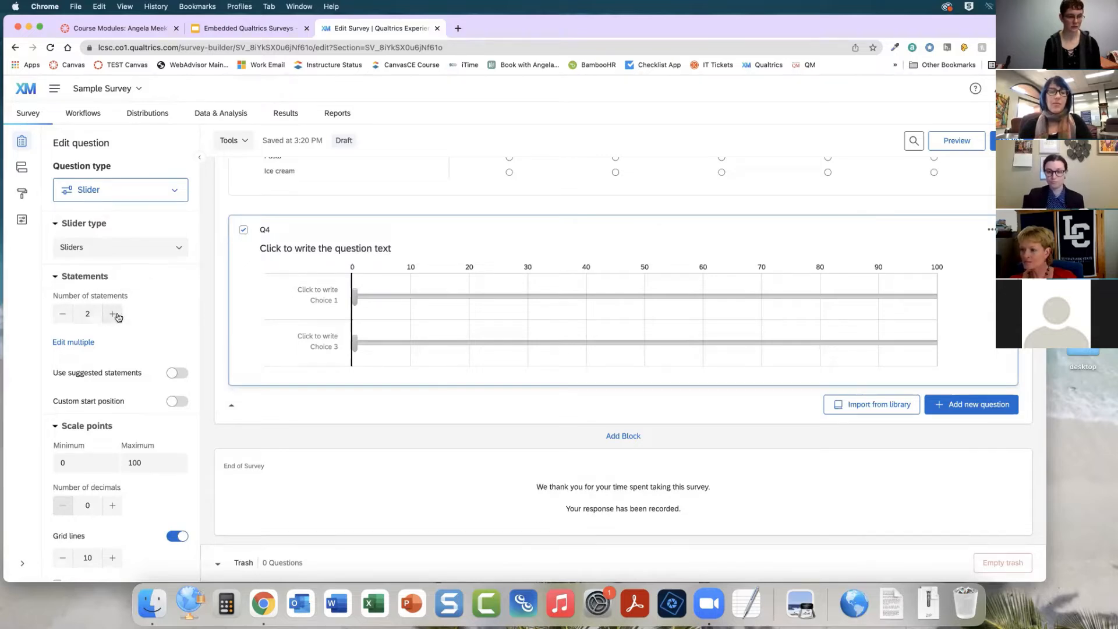
# Try the Bars and Stars slider types on the slider question, then set its type back to Sliders
pyautogui.click(176, 248)
pyautogui.click(134, 297)
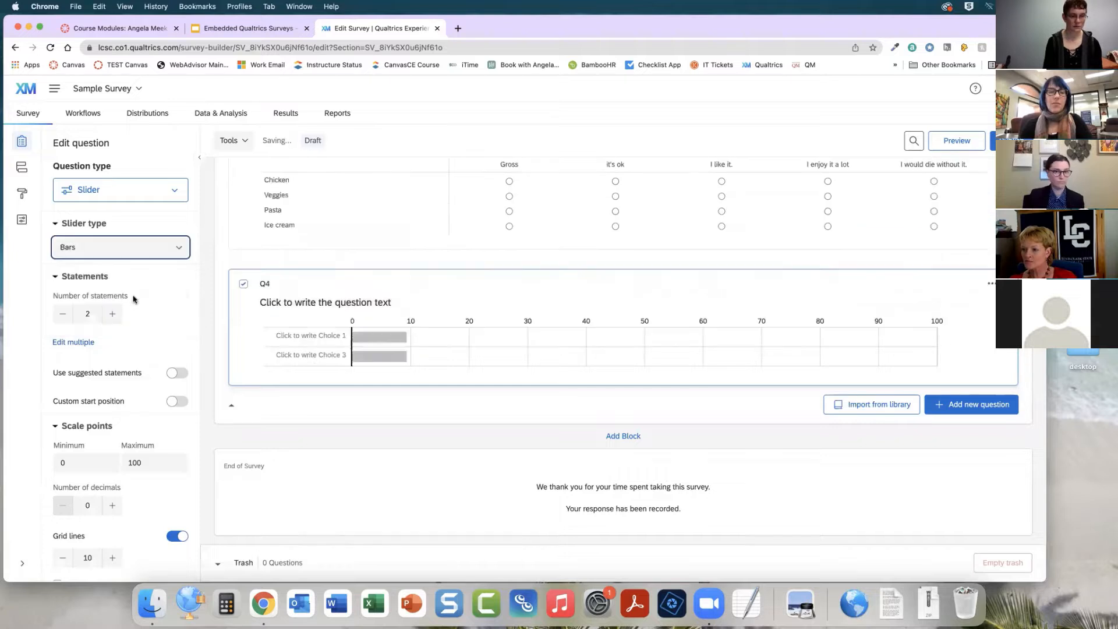
pyautogui.click(175, 249)
pyautogui.click(131, 318)
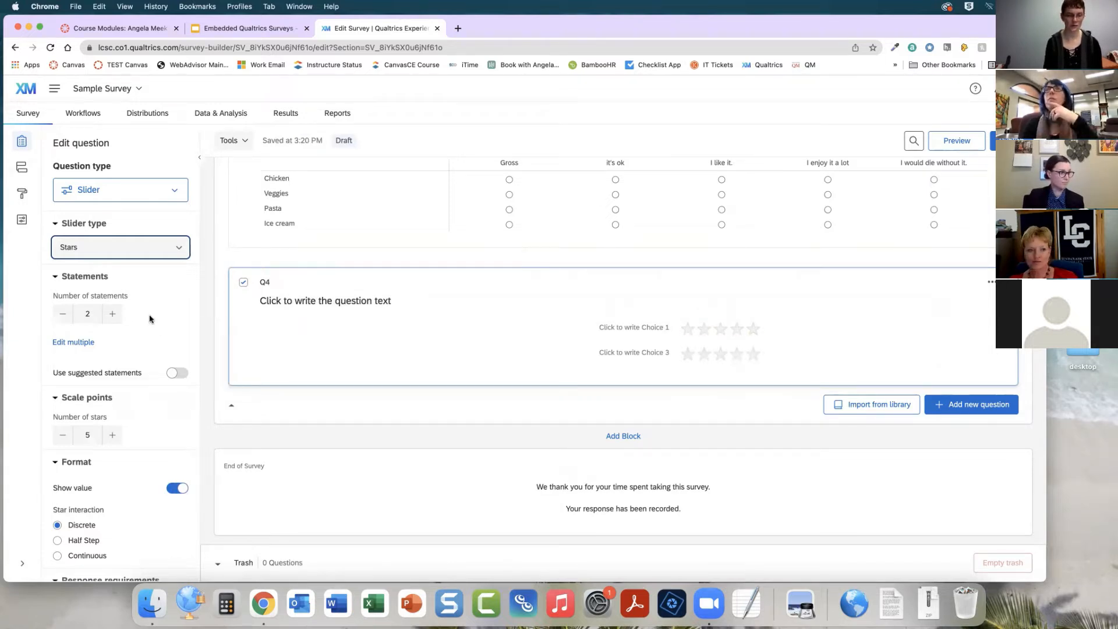
pyautogui.click(177, 247)
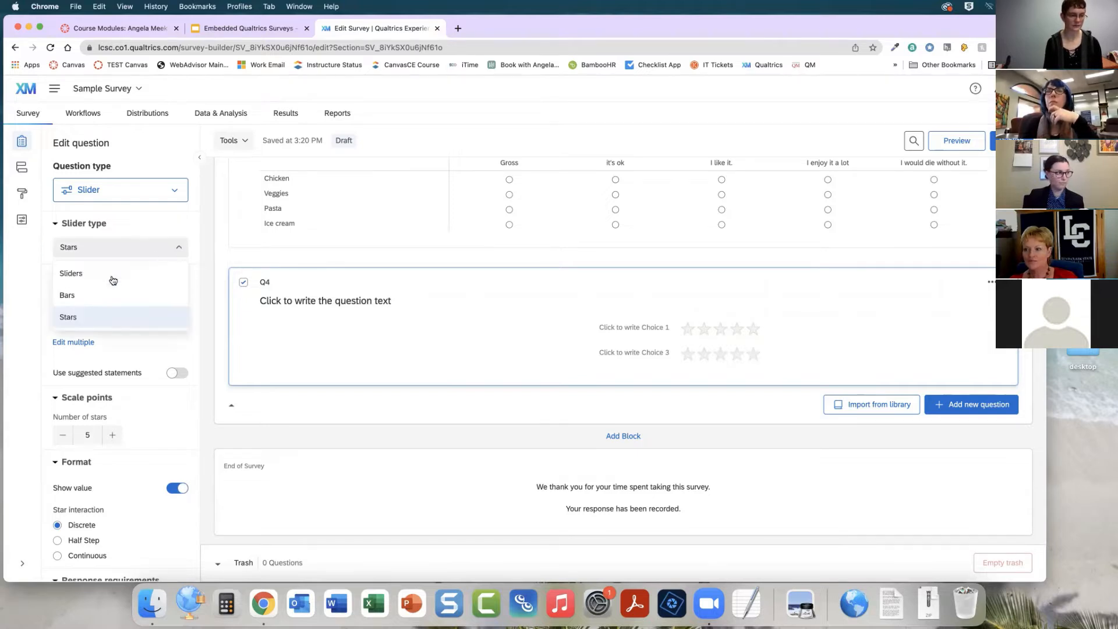
pyautogui.click(110, 277)
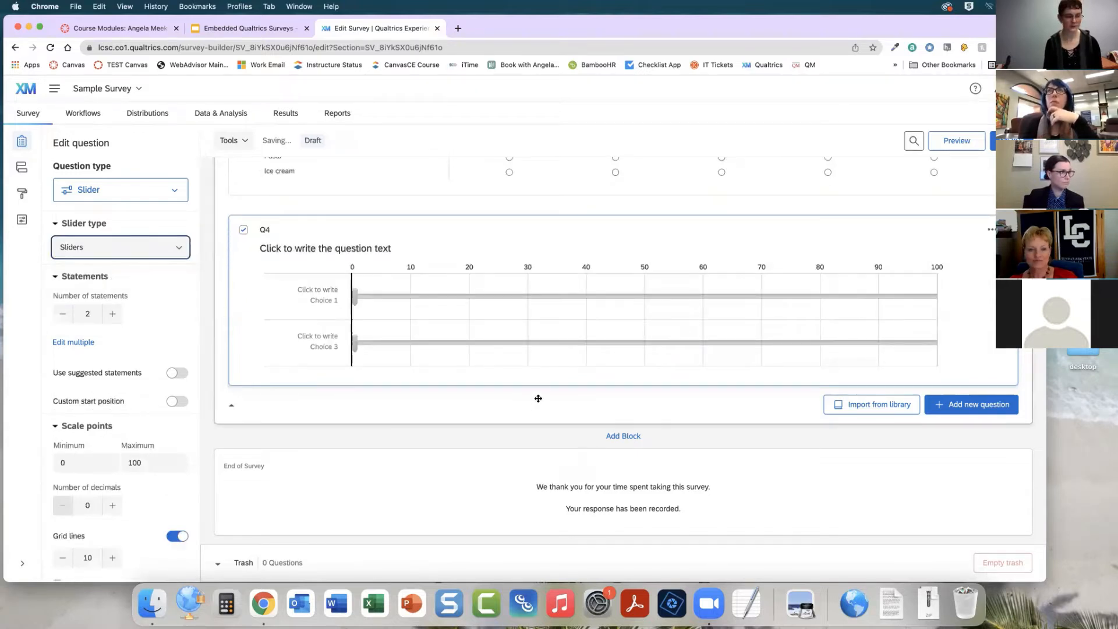
# Scroll through the slider question's scale point and format options
pyautogui.scroll(-3, 93, 483)
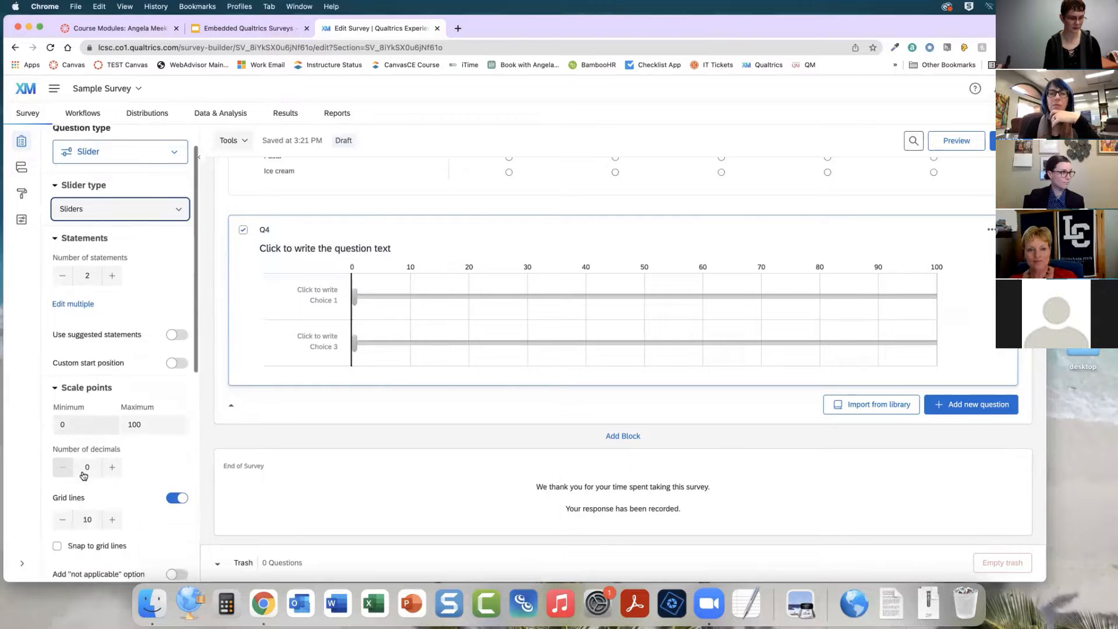
pyautogui.scroll(-2, 83, 476)
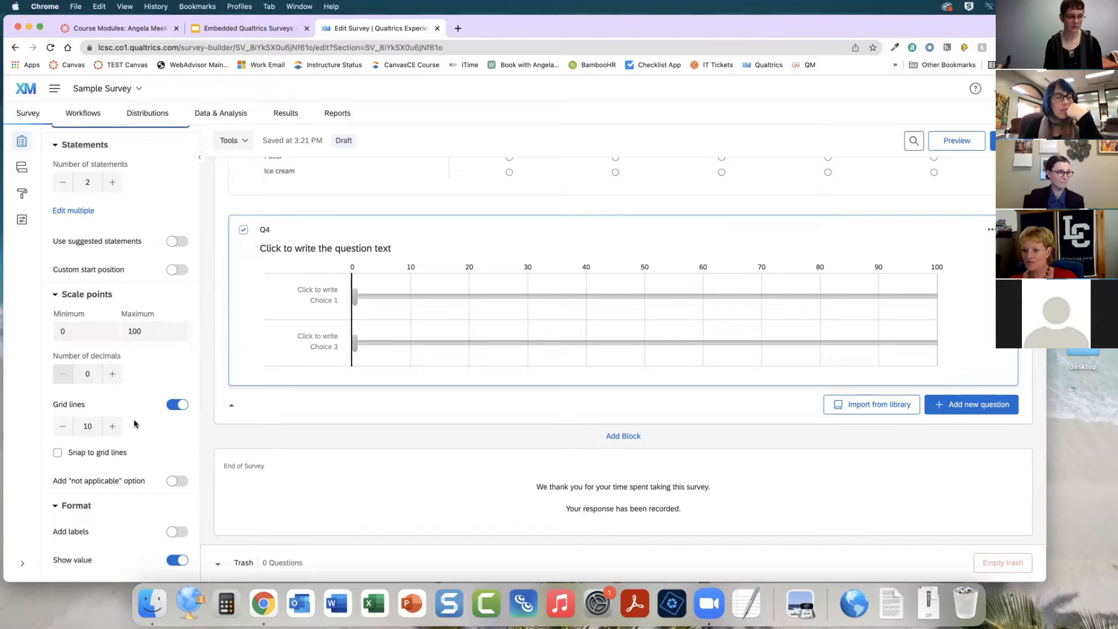
pyautogui.scroll(-1, 135, 424)
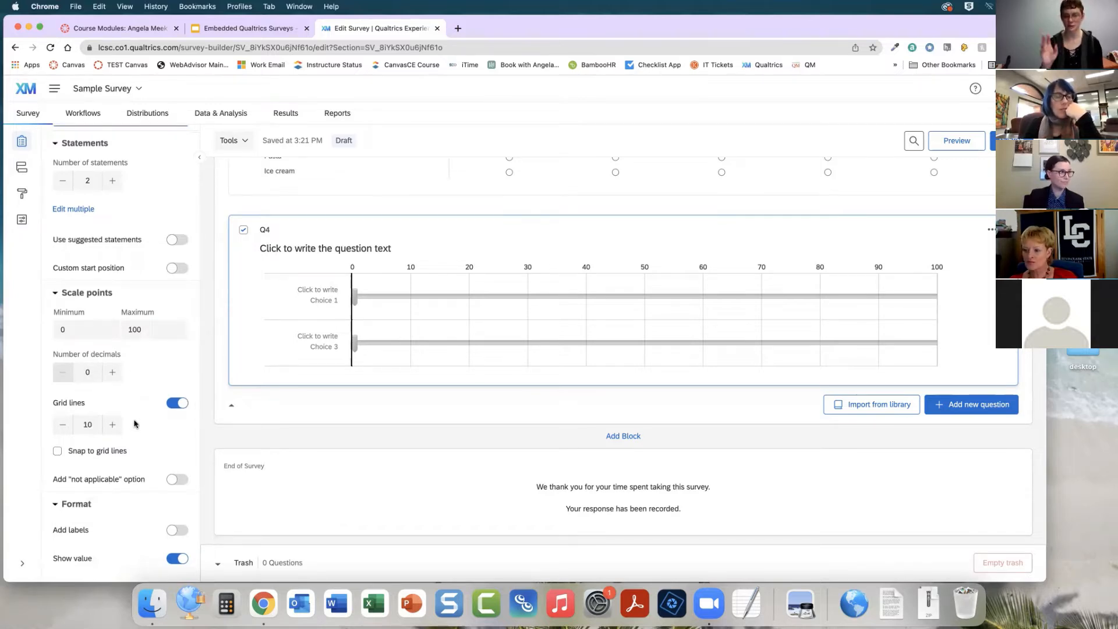
pyautogui.scroll(2, 422, 432)
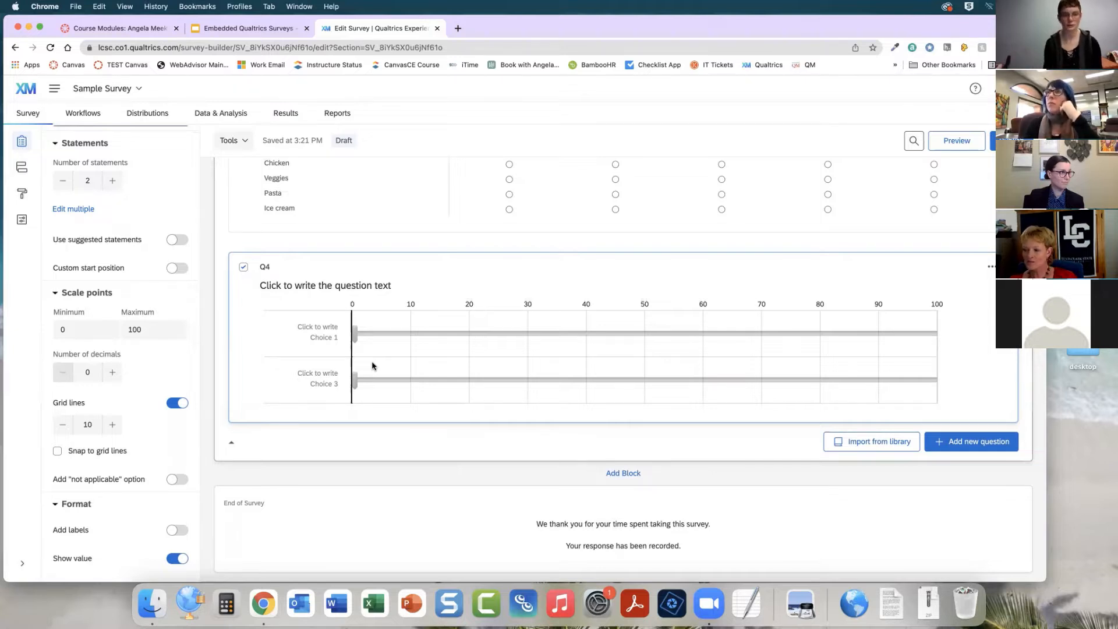
# Add a Rank order question with the text "Rank your favorite foods from top to bottom, with top being your favorite."
pyautogui.click(986, 451)
pyautogui.scroll(-2, 973, 368)
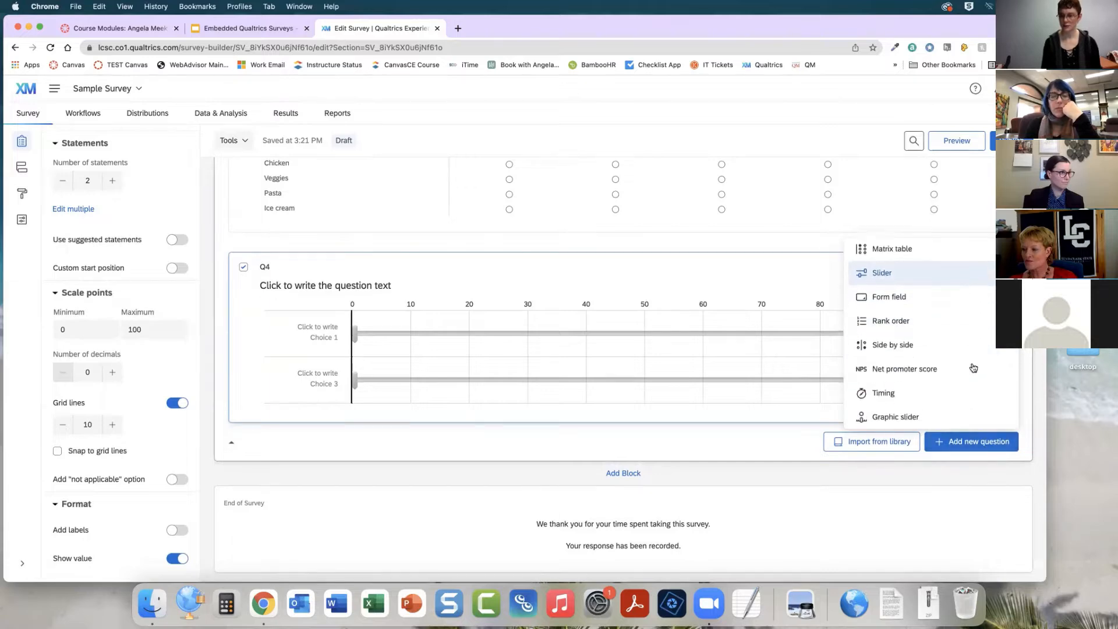
pyautogui.click(917, 297)
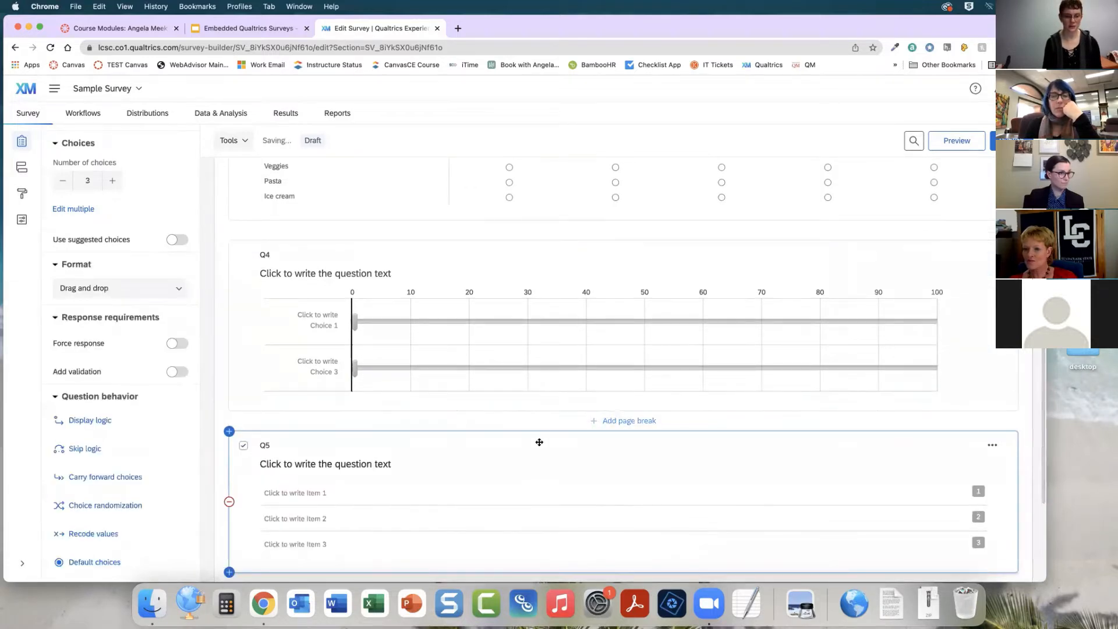
pyautogui.scroll(-3, 539, 442)
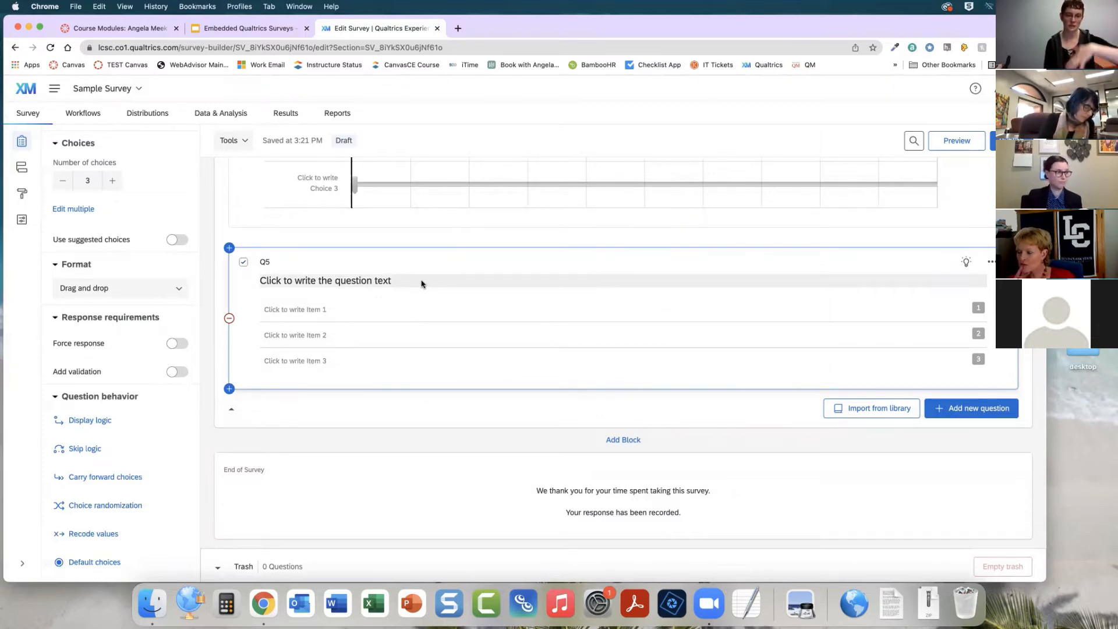
pyautogui.click(422, 283)
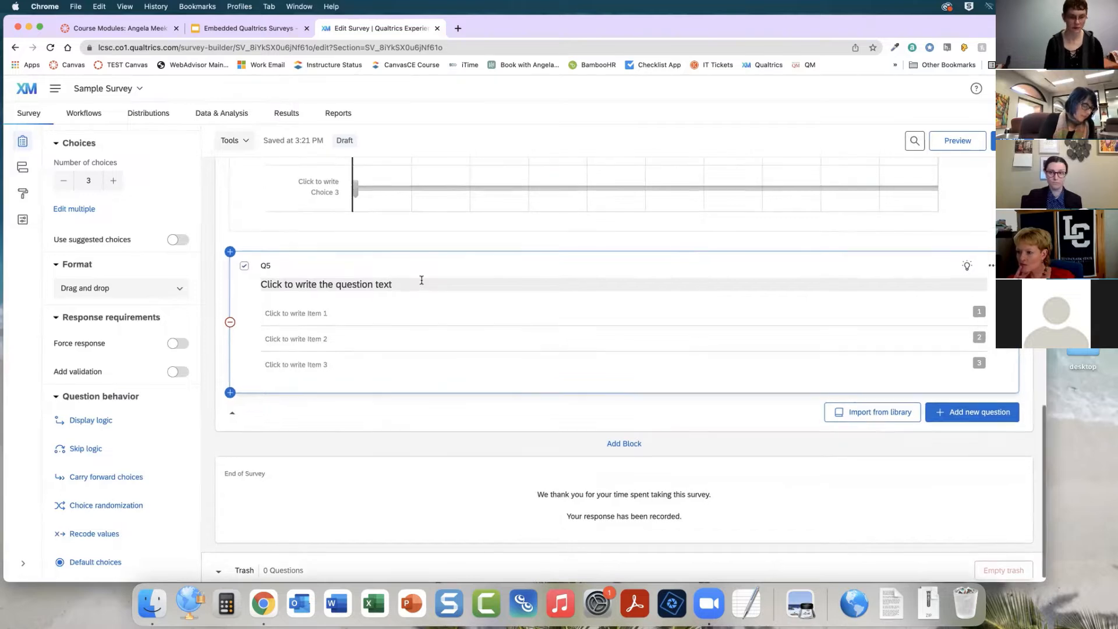
pyautogui.write('Rank yo')
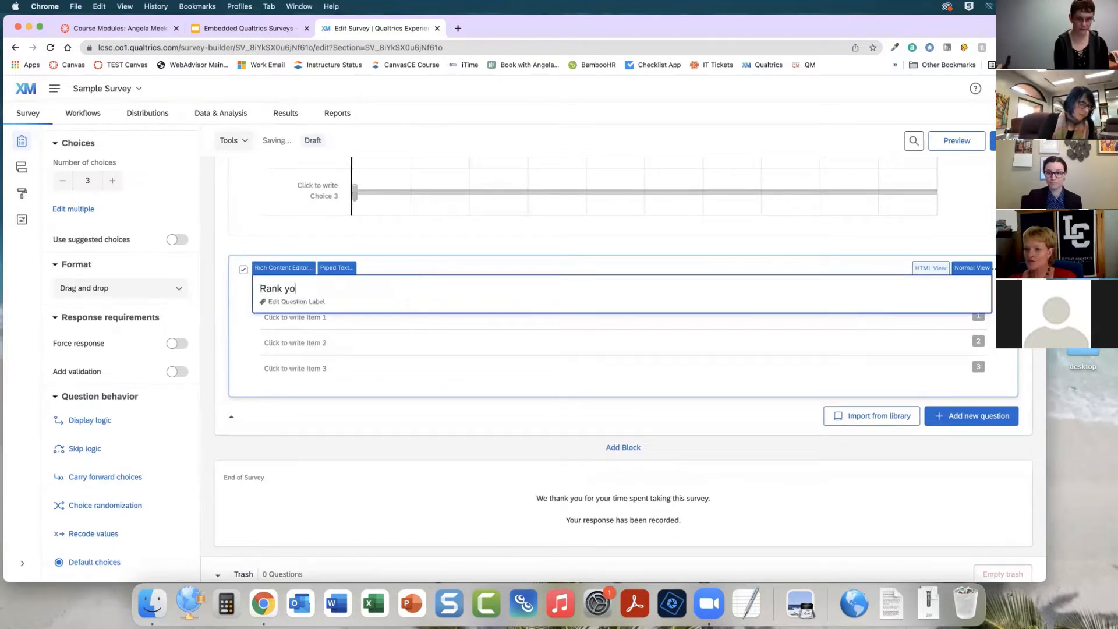
pyautogui.write('ur favorite foods from top to bottom, with top being your favorite.')
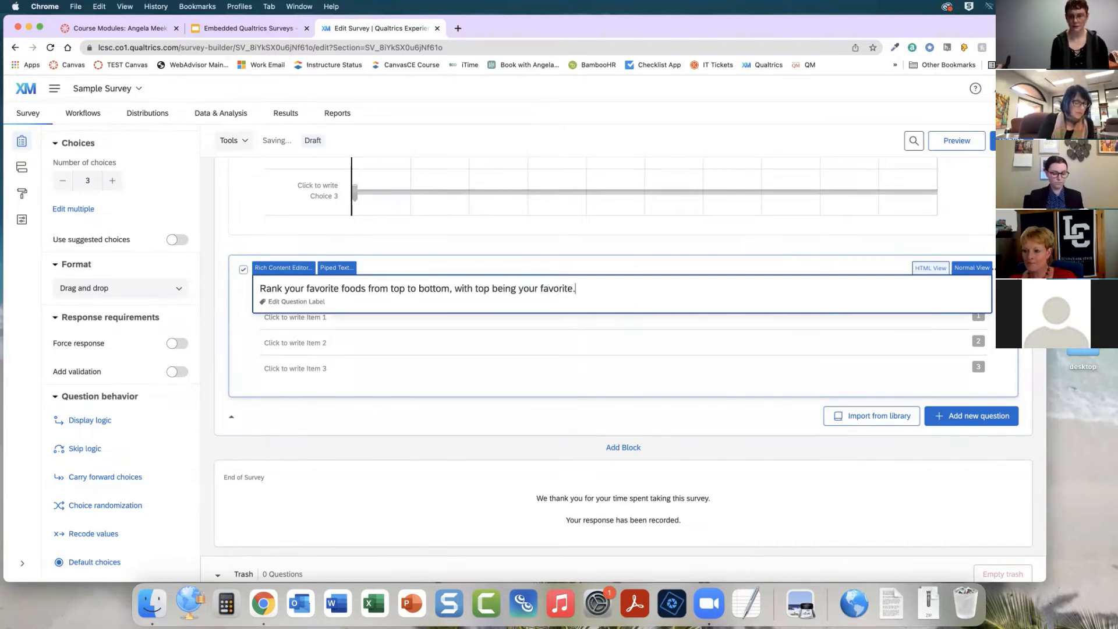
# Enter Pizza, Ice cream and nachos as the three items of the rank order question
pyautogui.click(334, 317)
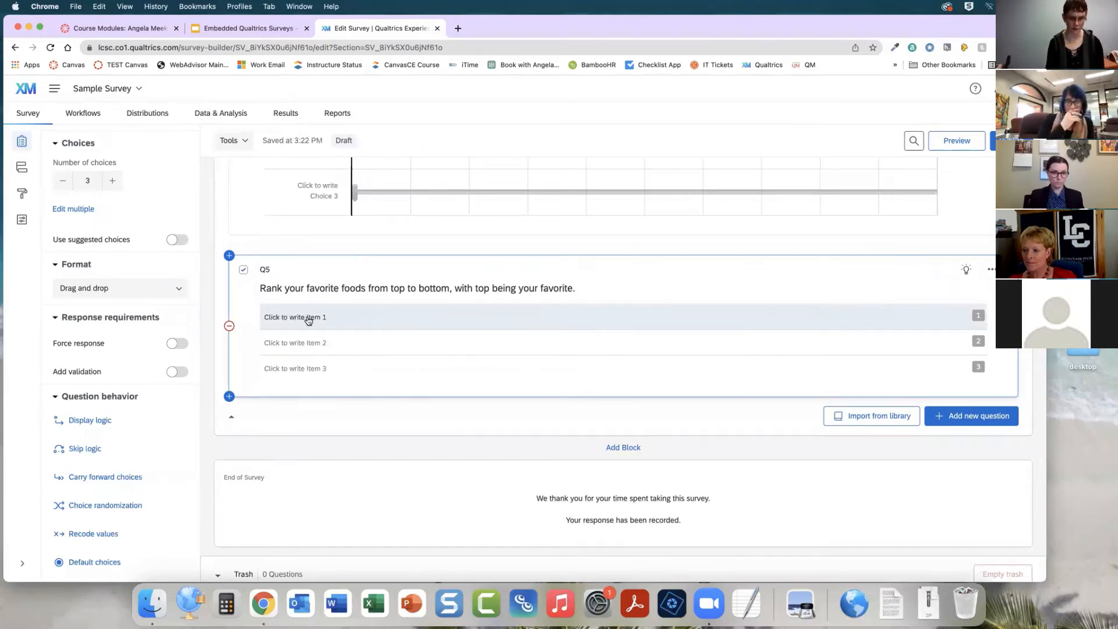
pyautogui.click(315, 317)
pyautogui.write('Pizza')
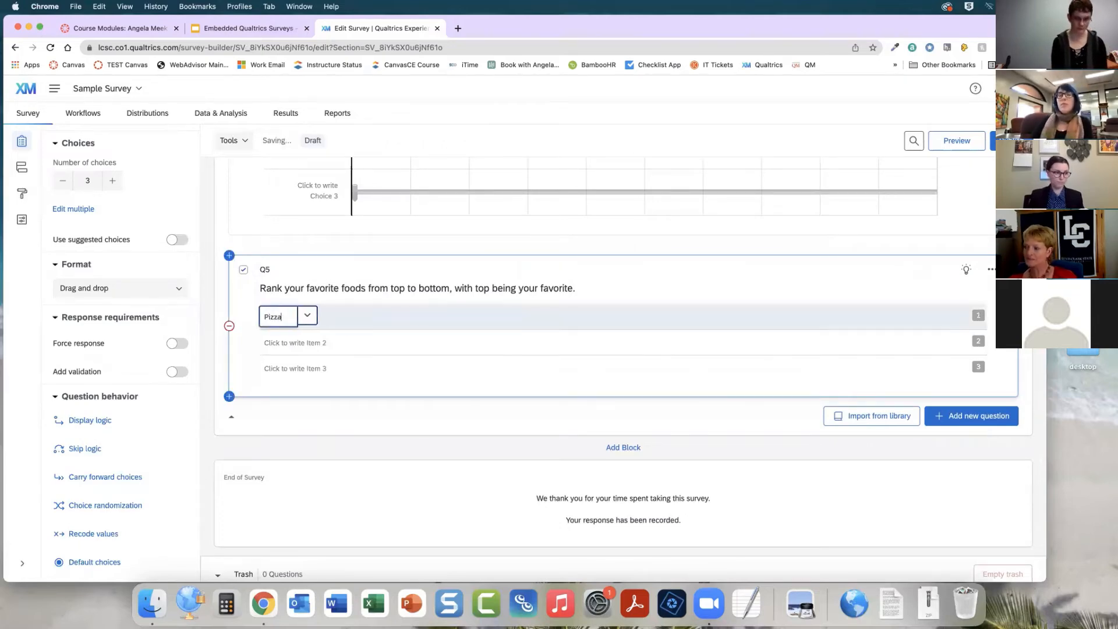
pyautogui.press('Return')
pyautogui.write('Ice cream')
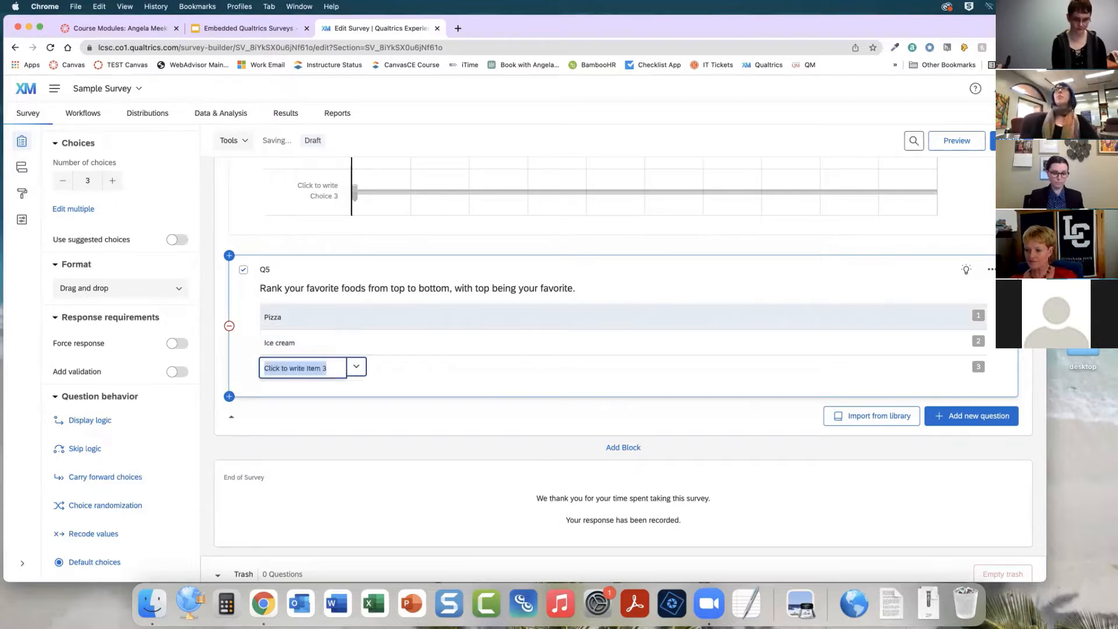
pyautogui.press('Return')
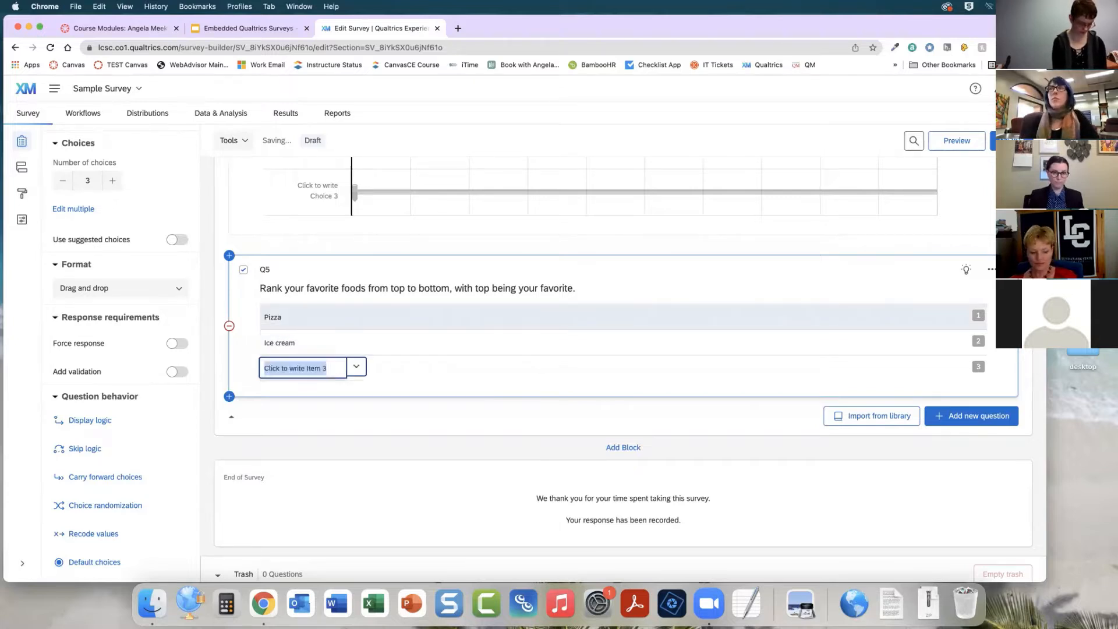
pyautogui.write('nachos')
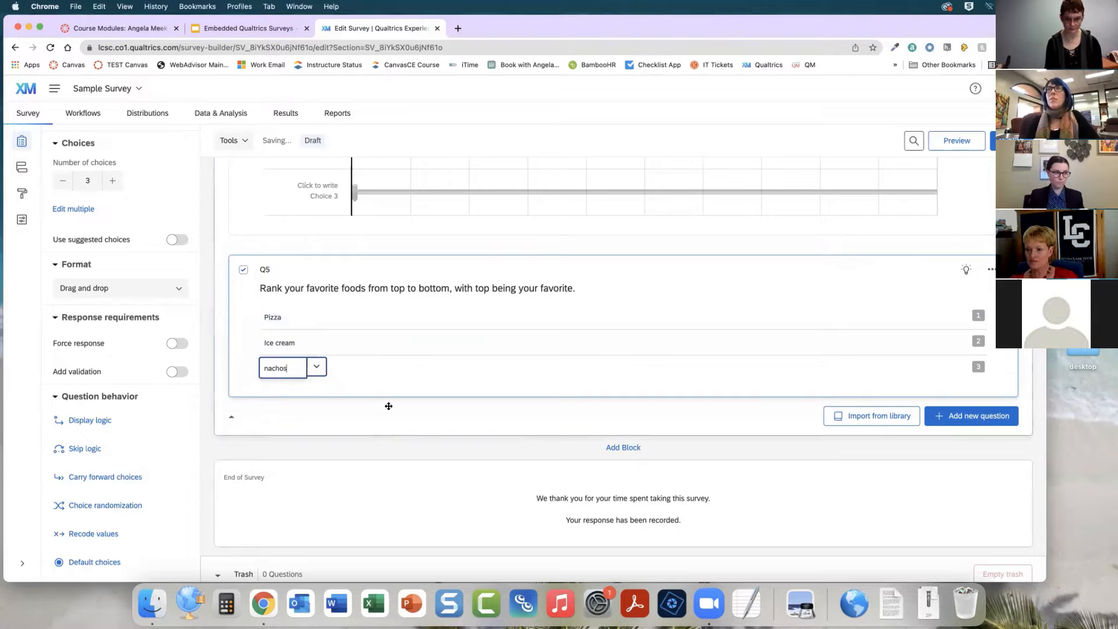
pyautogui.click(350, 392)
pyautogui.click(300, 369)
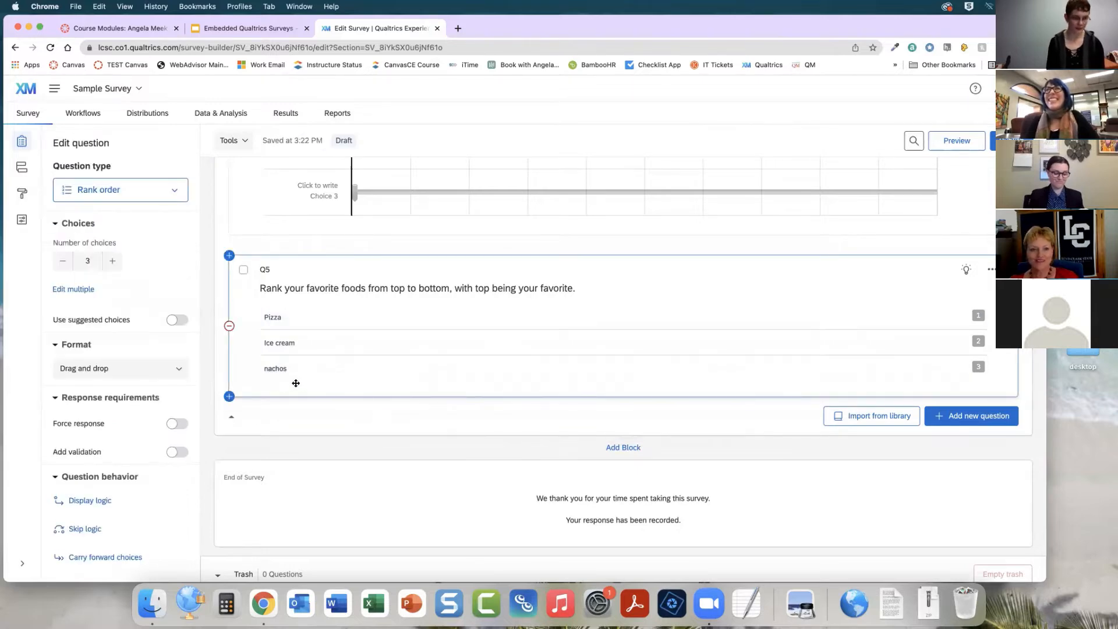
# Review the rank order question's format options, keeping Drag and drop
pyautogui.click(178, 369)
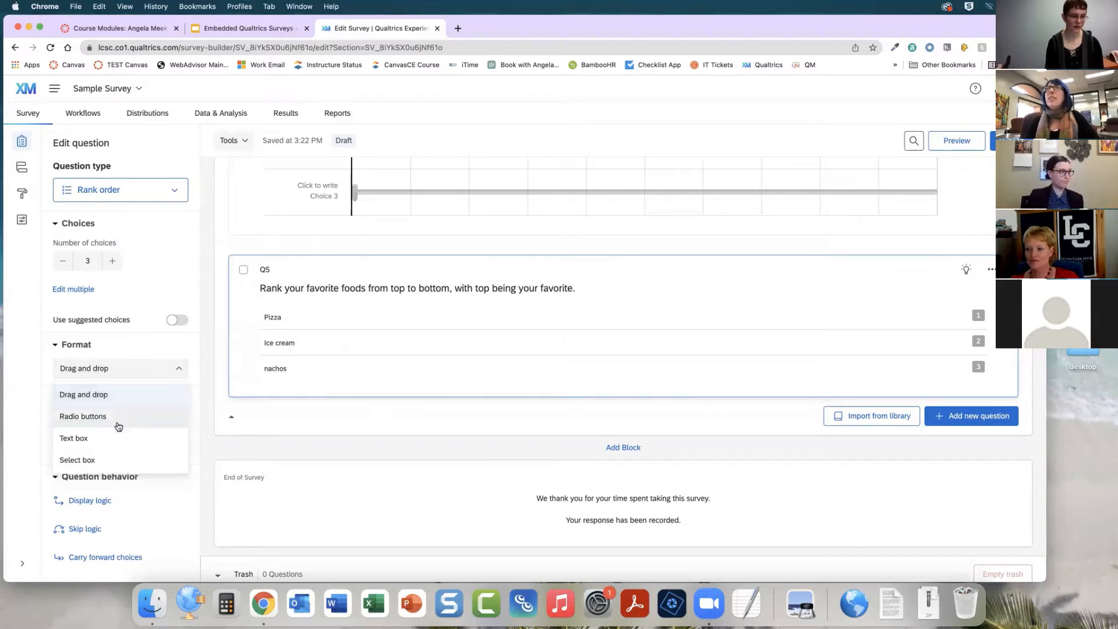
pyautogui.click(120, 396)
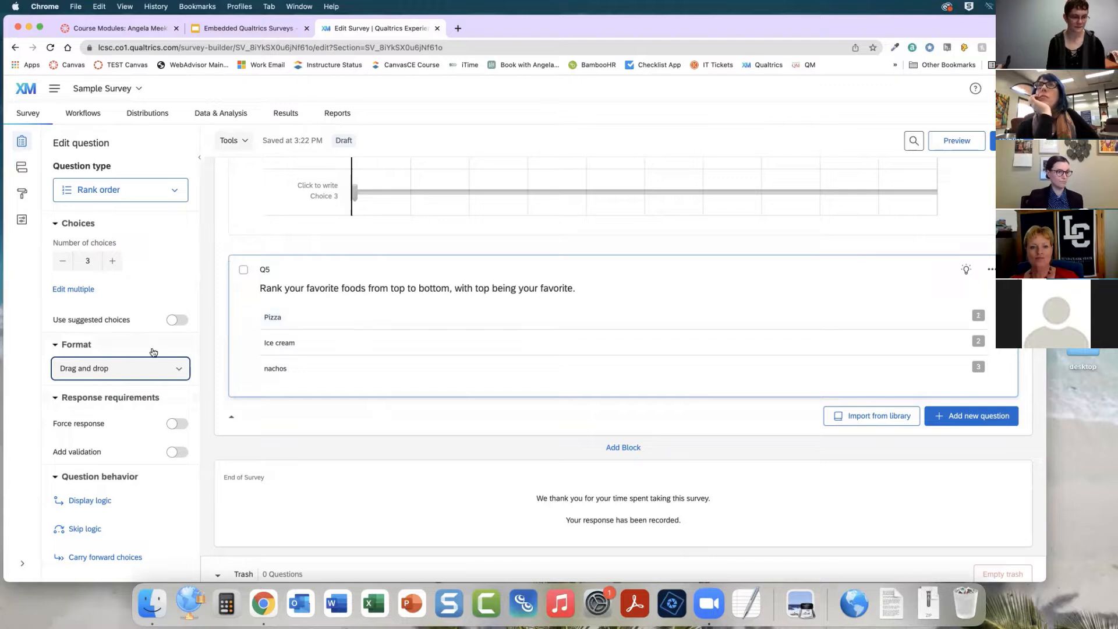
pyautogui.scroll(-3, 146, 354)
pyautogui.scroll(1, 142, 355)
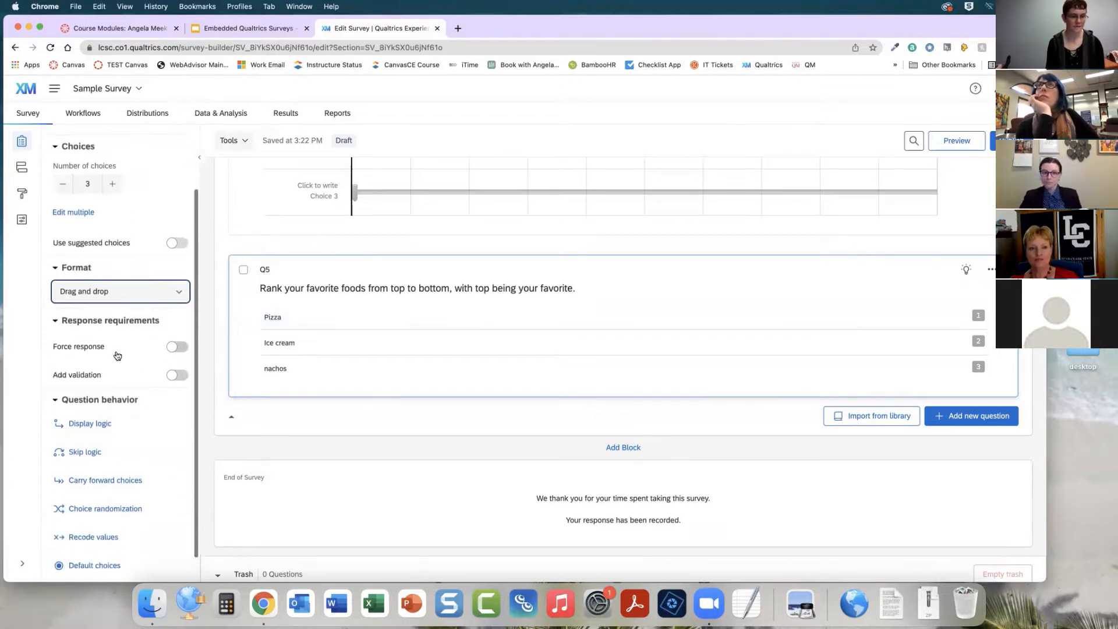
pyautogui.scroll(1, 116, 353)
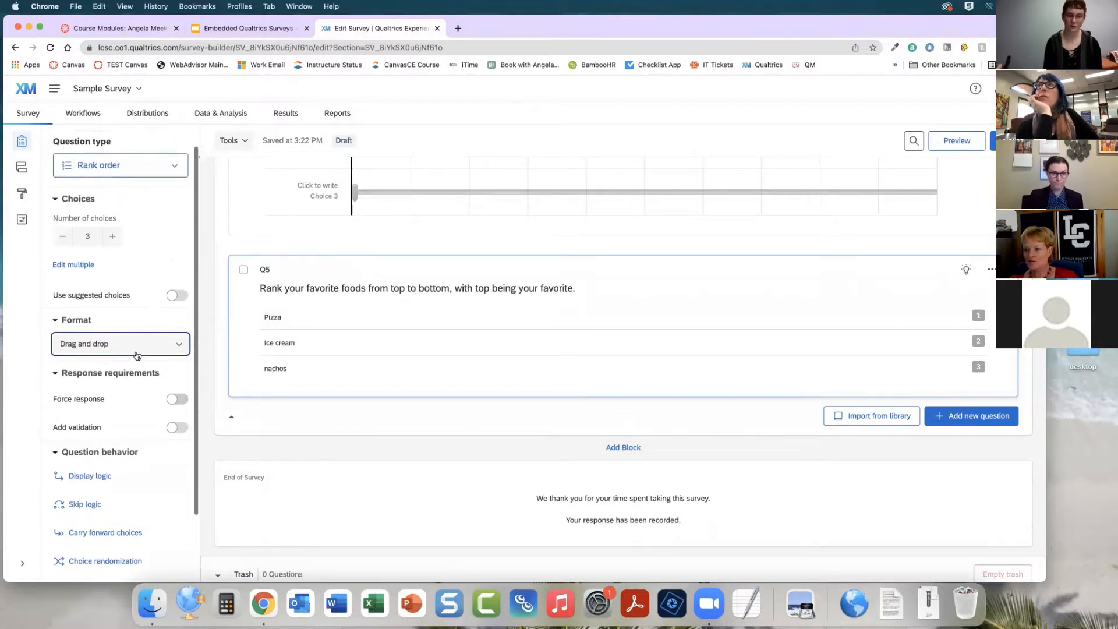
pyautogui.click(527, 418)
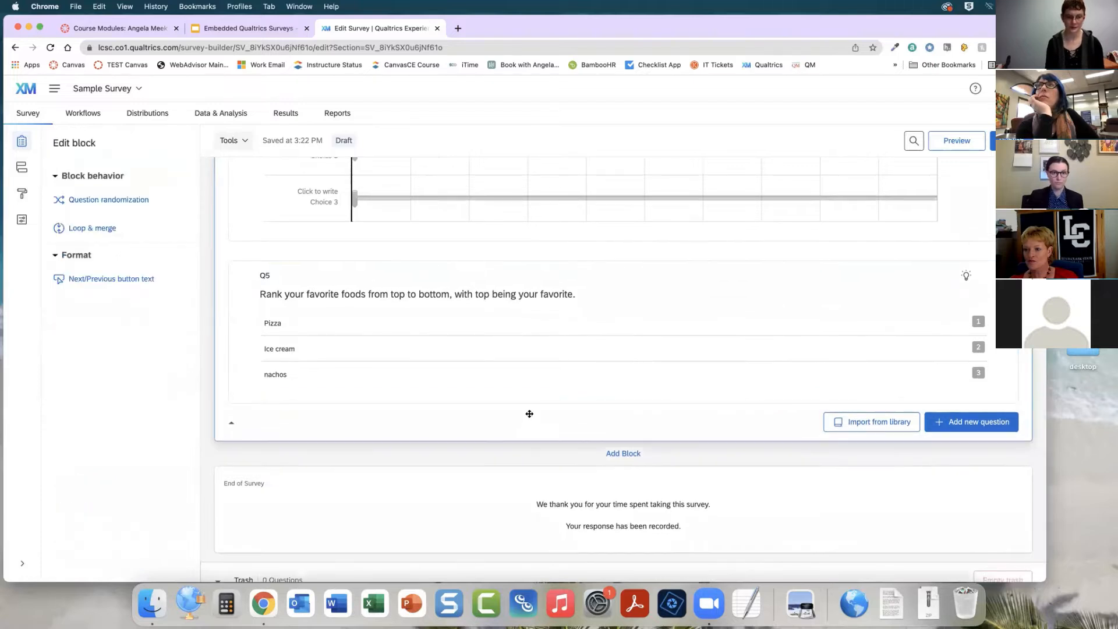
# Add a new Side by side question below the rank order question
pyautogui.click(958, 422)
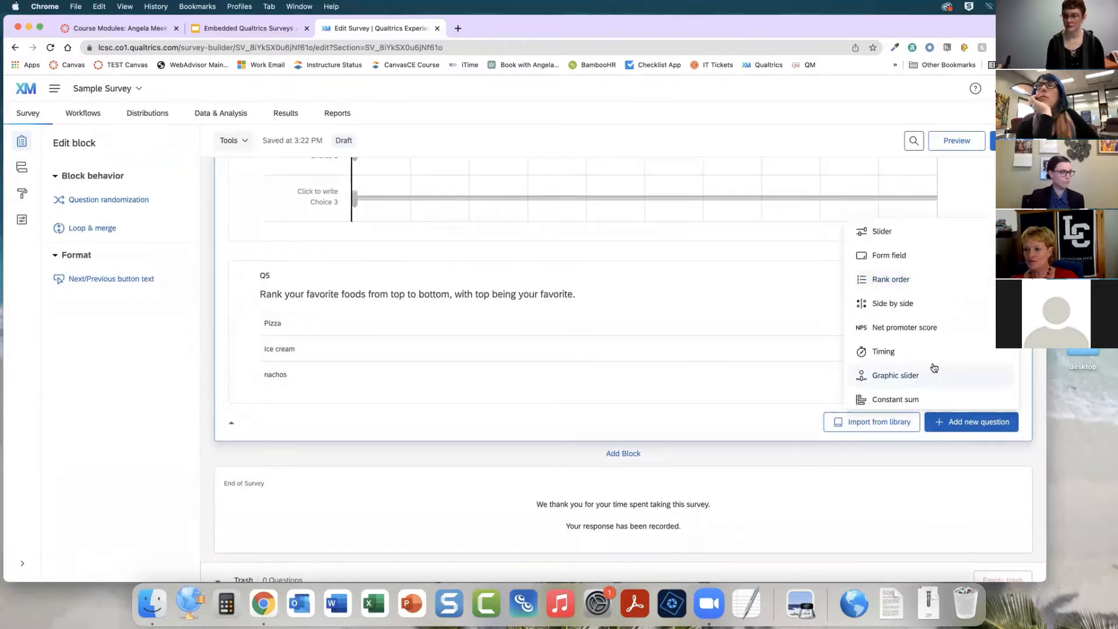
pyautogui.click(932, 308)
pyautogui.scroll(-3, 741, 419)
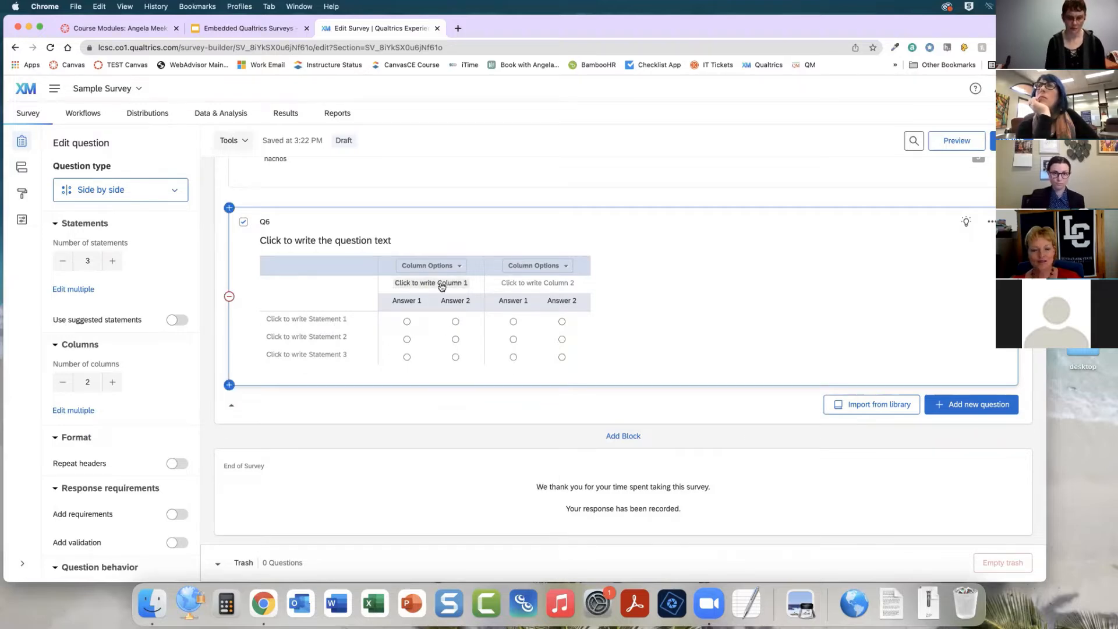
# Try changing the side-by-side question's column and statement counts, leaving 2 columns and 3 statements
pyautogui.click(113, 382)
pyautogui.click(114, 382)
pyautogui.click(62, 382)
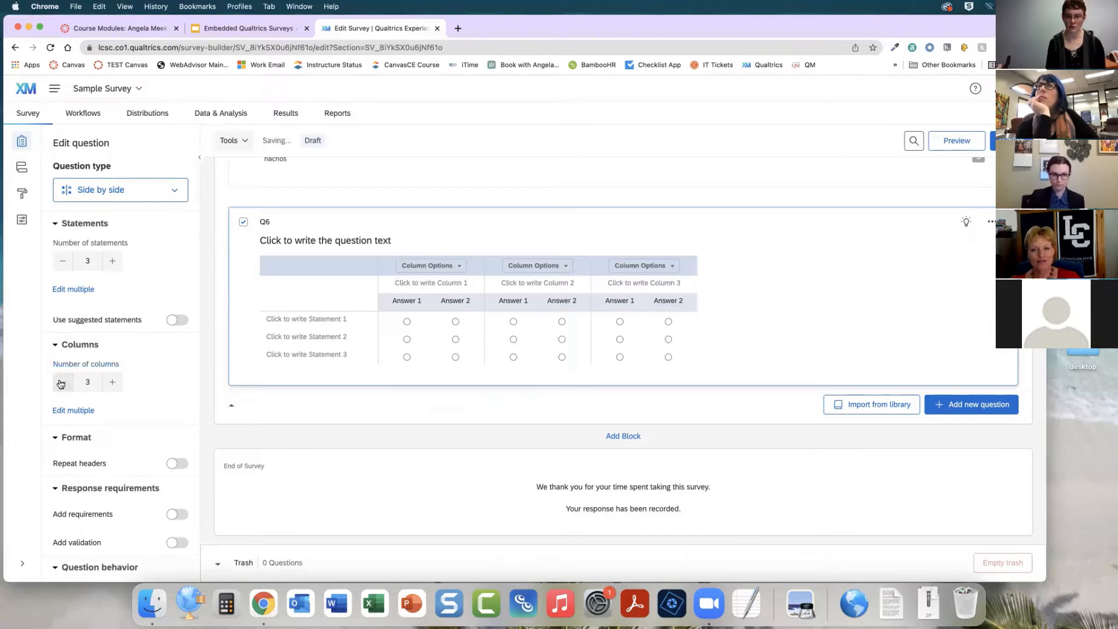
pyautogui.click(62, 382)
pyautogui.scroll(-2, 121, 379)
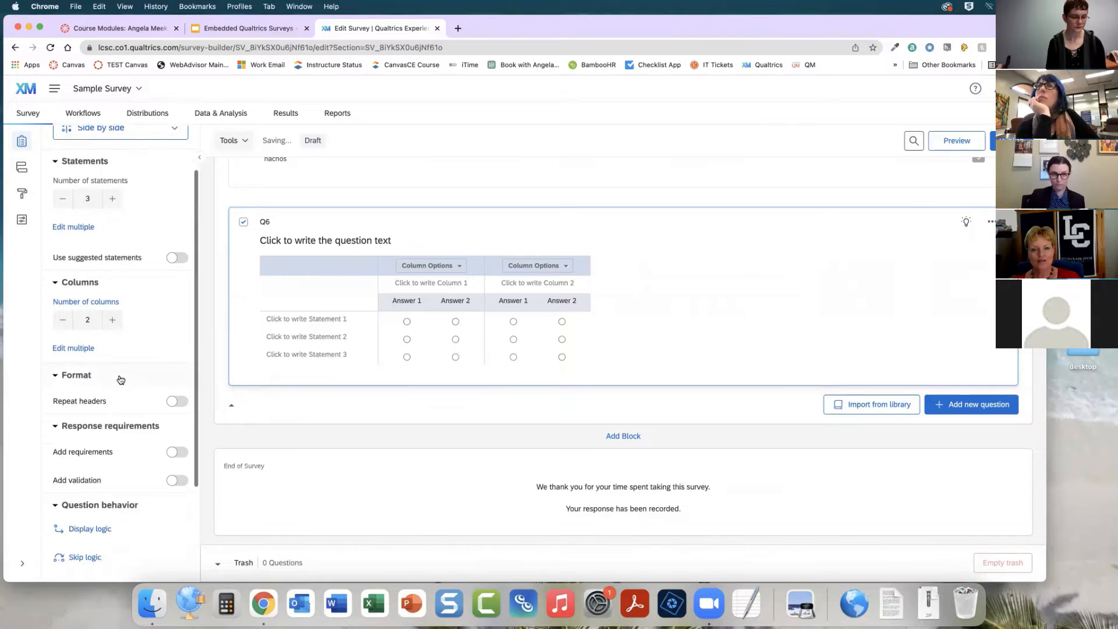
pyautogui.scroll(1, 120, 376)
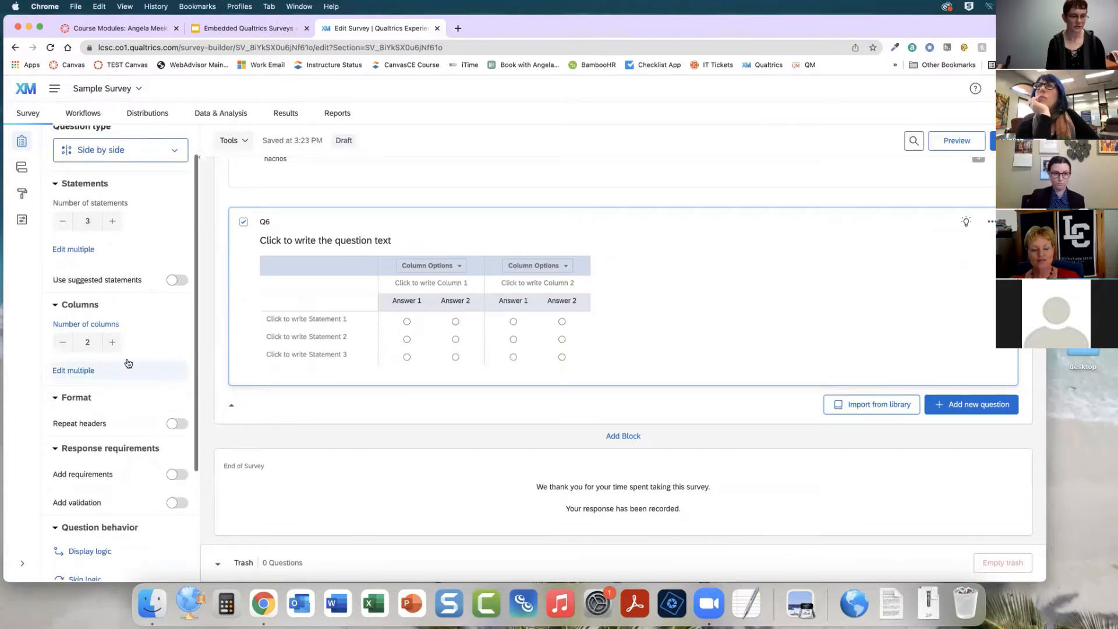
pyautogui.click(113, 222)
pyautogui.click(63, 222)
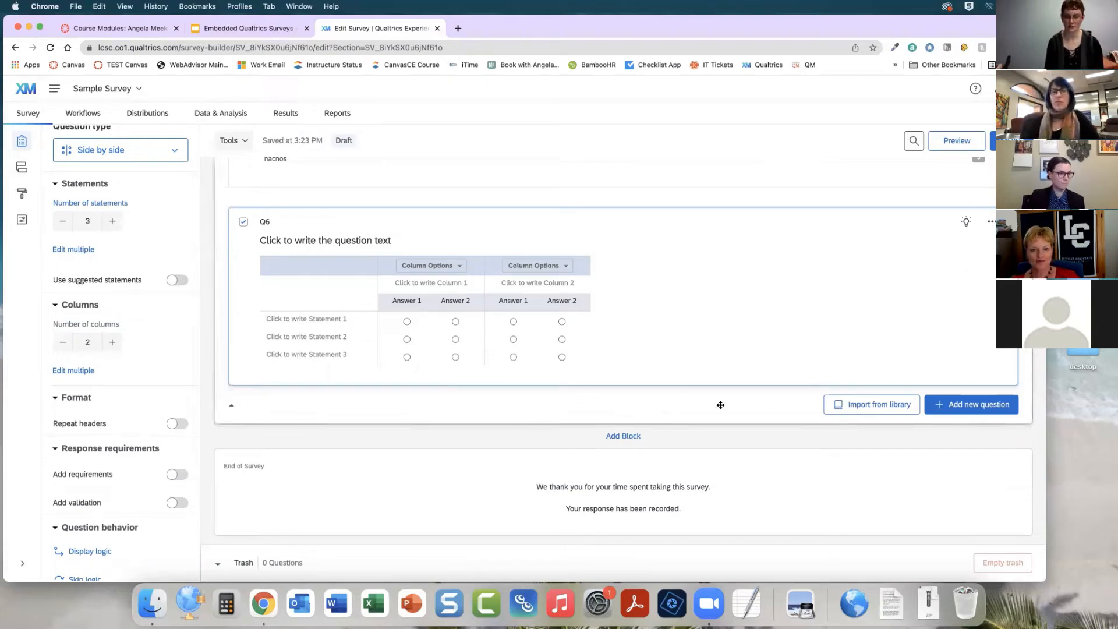
# Add a new Graphic slider question below the side-by-side question
pyautogui.click(1001, 411)
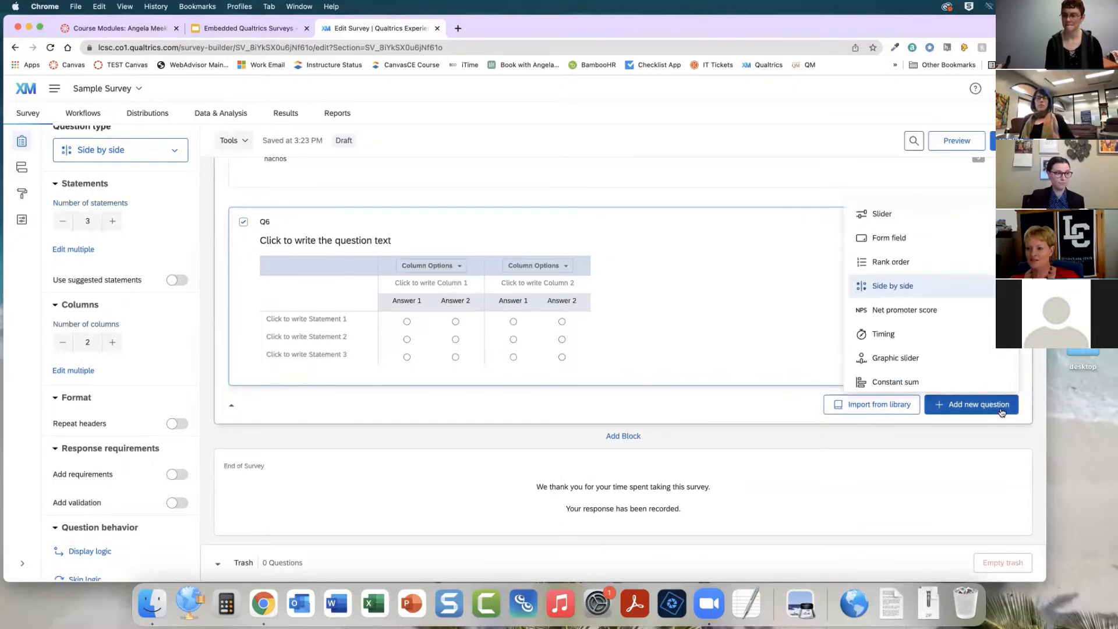
pyautogui.scroll(-1, 908, 344)
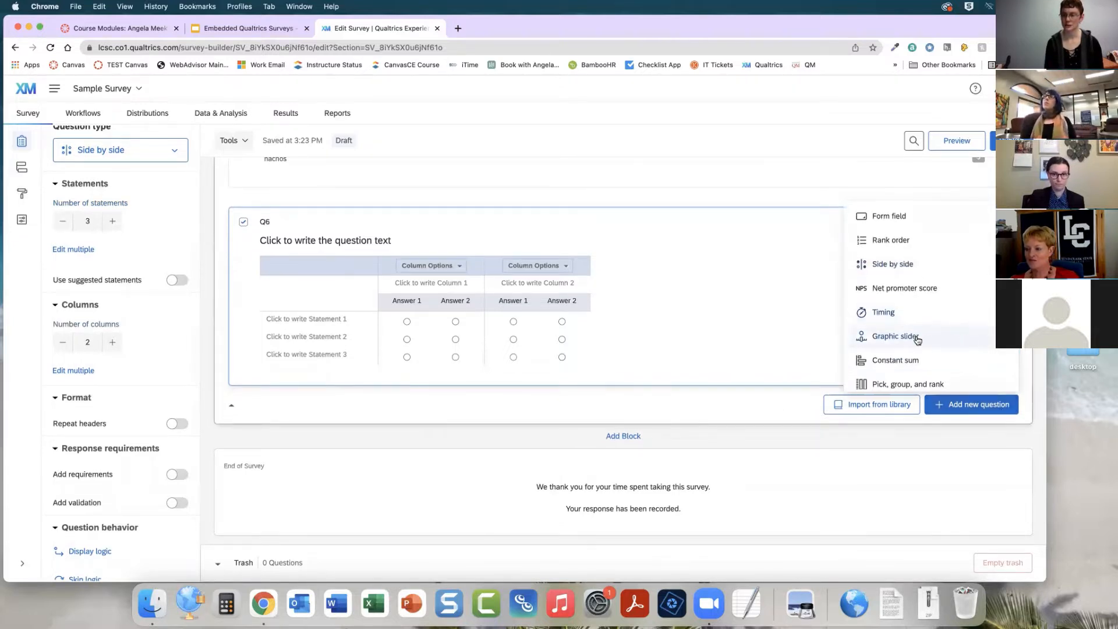
pyautogui.click(895, 337)
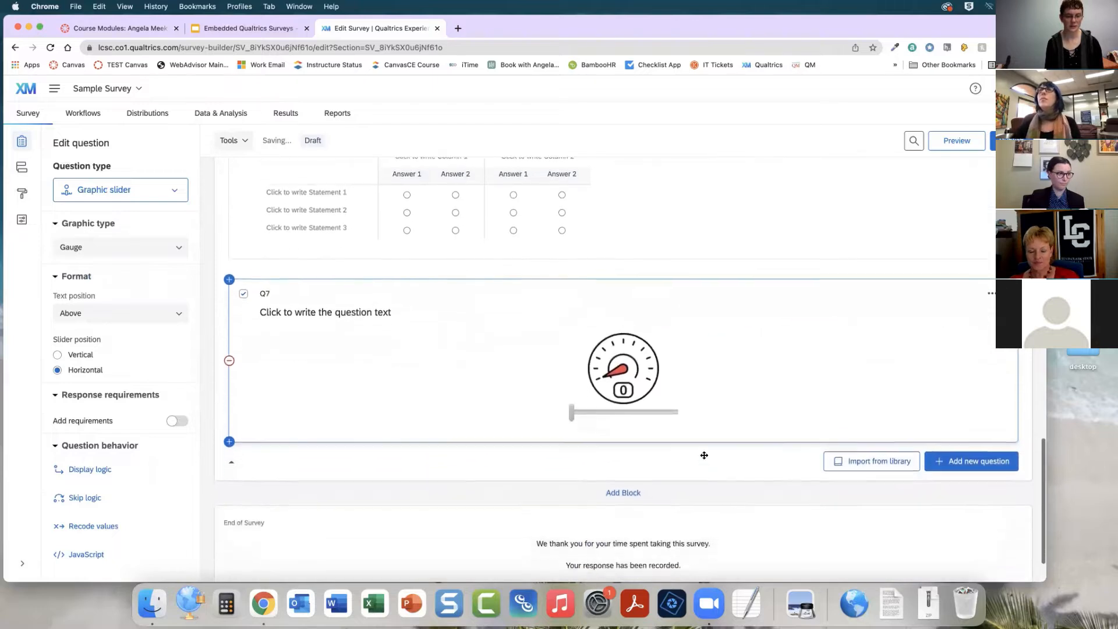
pyautogui.scroll(-1, 610, 434)
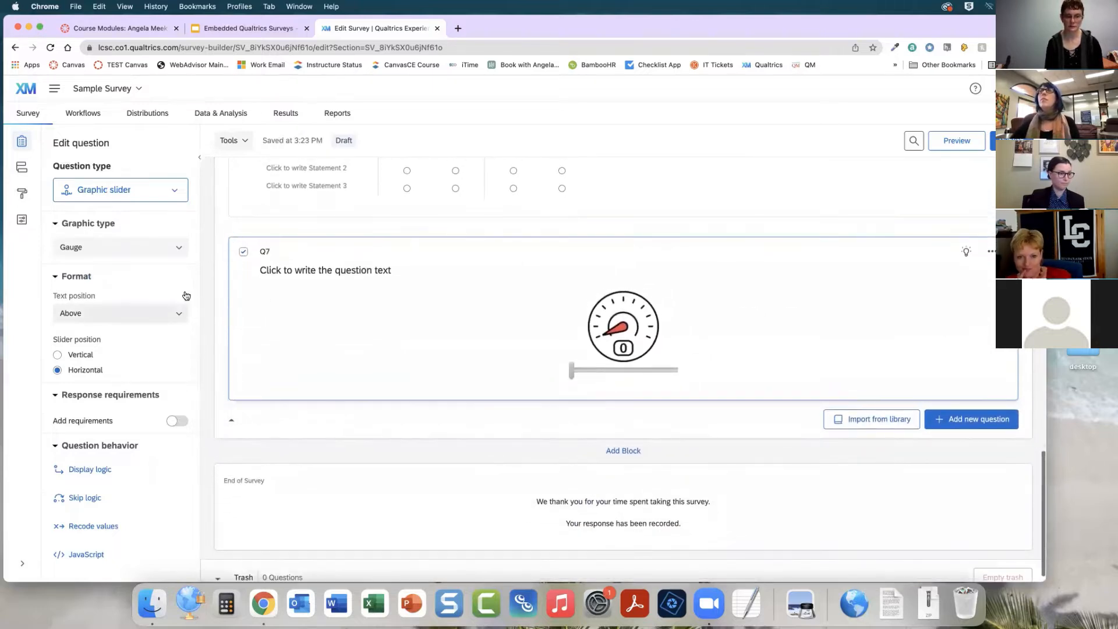
# Try the Thermometer and Stop light graphic types on the graphic slider question, moving its slider in each
pyautogui.moveTo(572, 369)
pyautogui.mouseDown()
pyautogui.moveTo(686, 374)
pyautogui.moveTo(570, 370)
pyautogui.mouseUp()
pyautogui.click(182, 250)
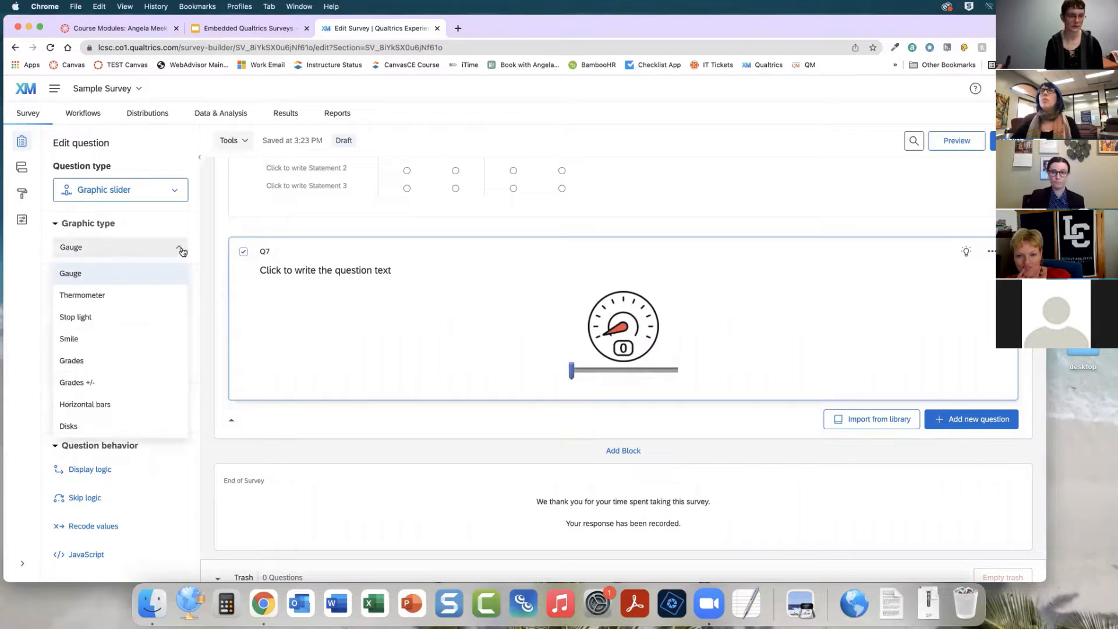
pyautogui.click(128, 296)
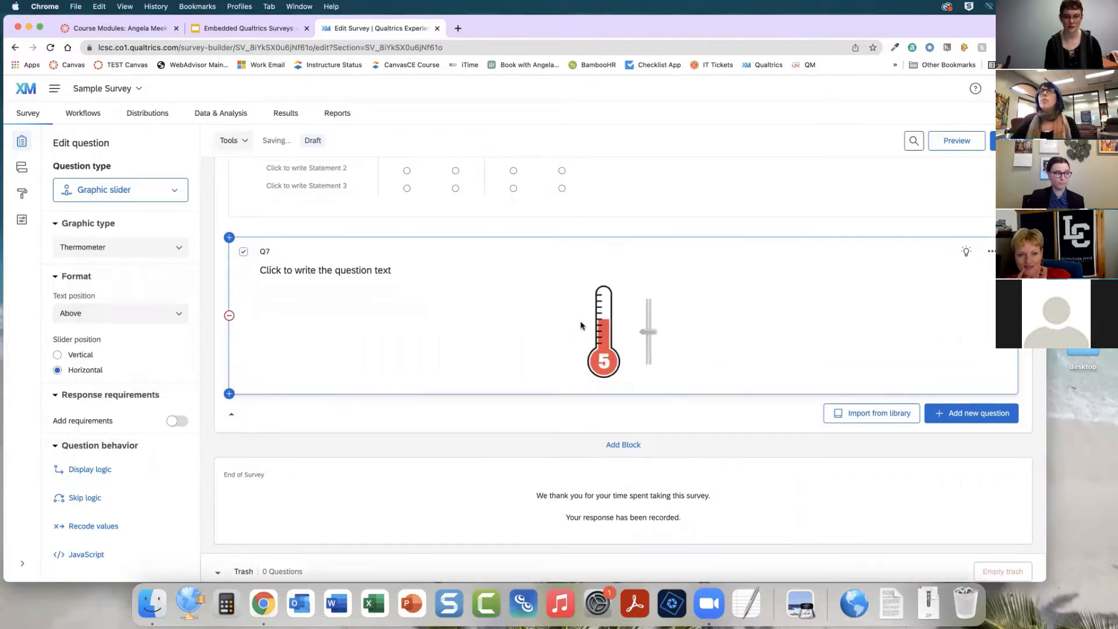
pyautogui.moveTo(648, 332)
pyautogui.mouseDown()
pyautogui.moveTo(651, 300)
pyautogui.moveTo(655, 313)
pyautogui.mouseUp()
pyautogui.click(156, 253)
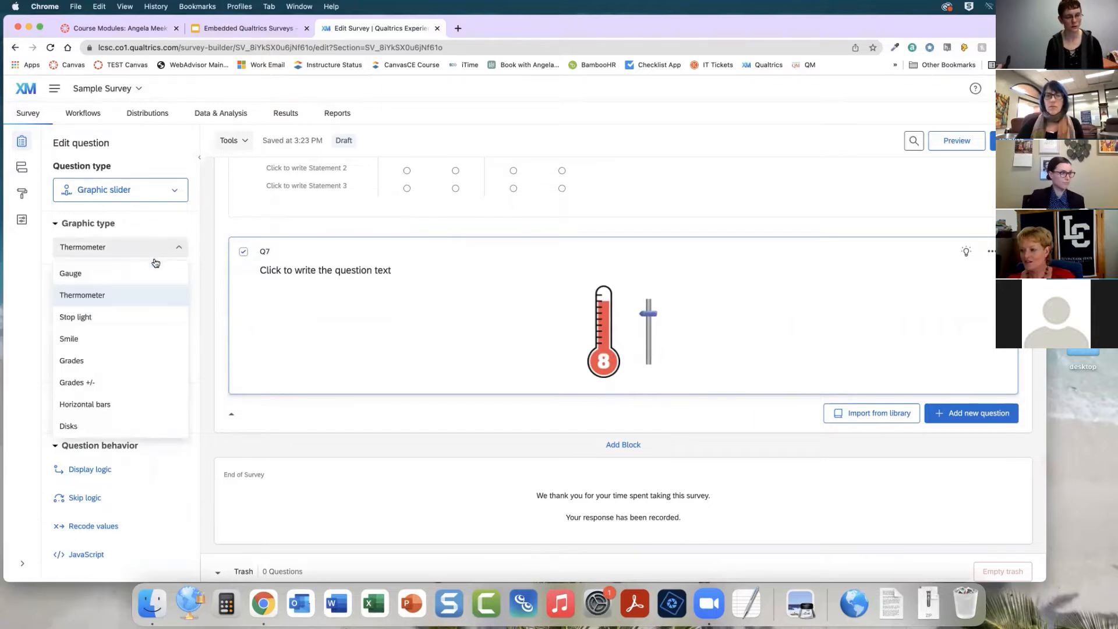
pyautogui.click(125, 318)
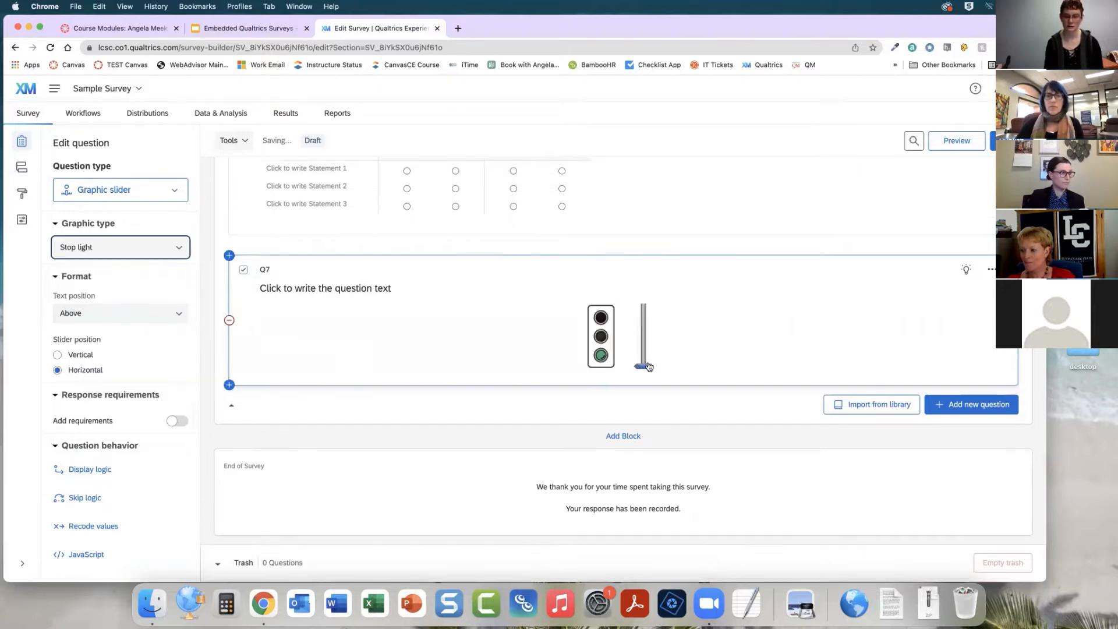
pyautogui.moveTo(649, 366); pyautogui.dragTo(643, 306)
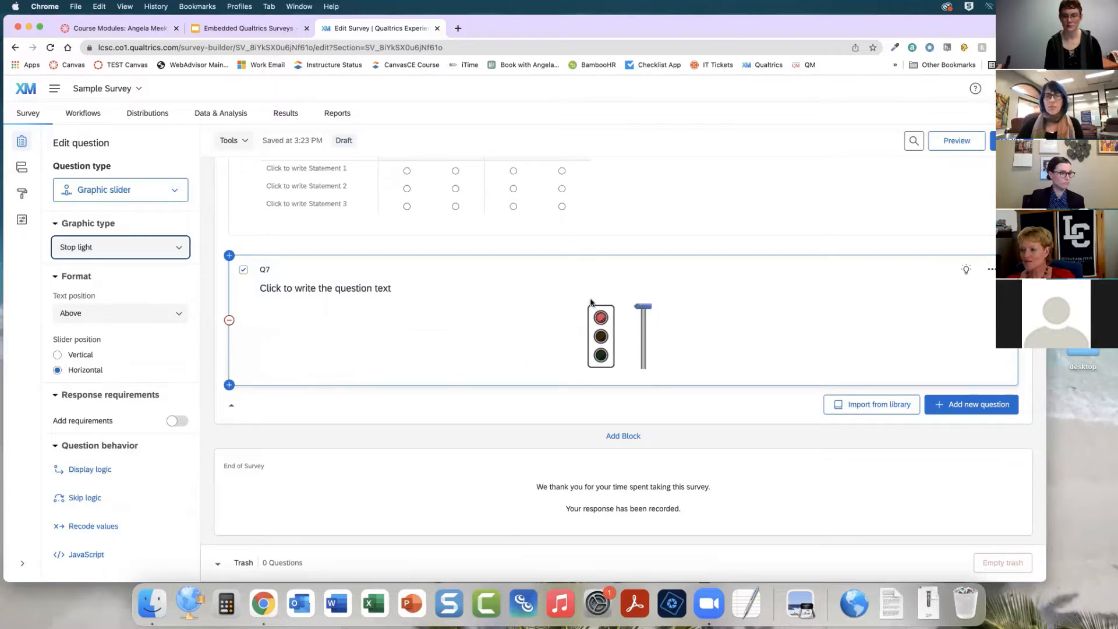
# Try the Smile and Disks graphic types, then set the graphic slider back to Gauge
pyautogui.click(169, 251)
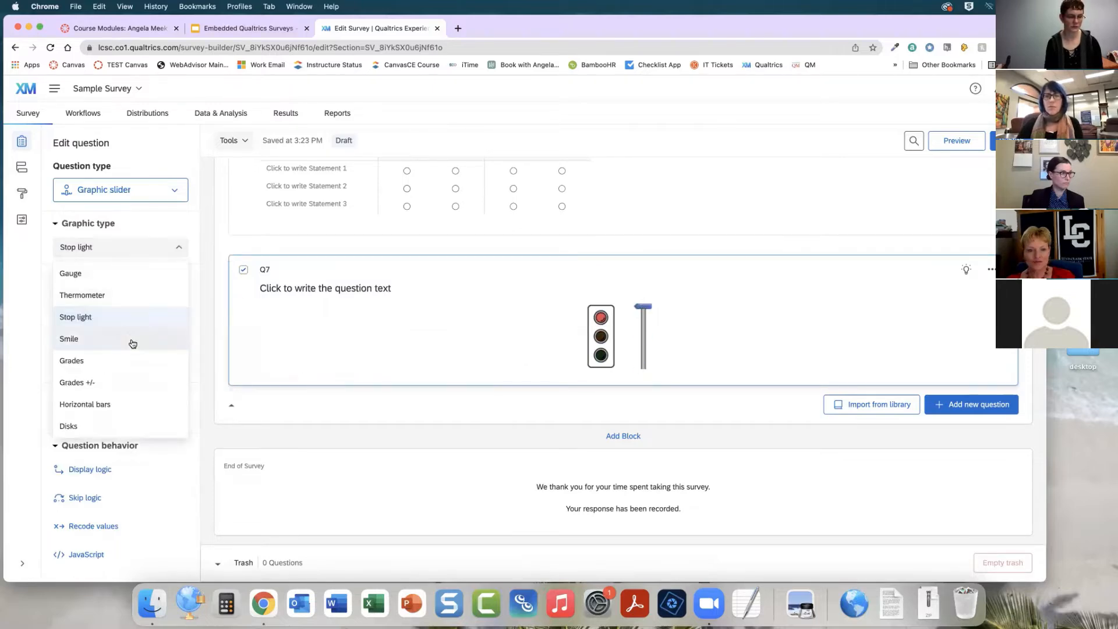
pyautogui.click(132, 342)
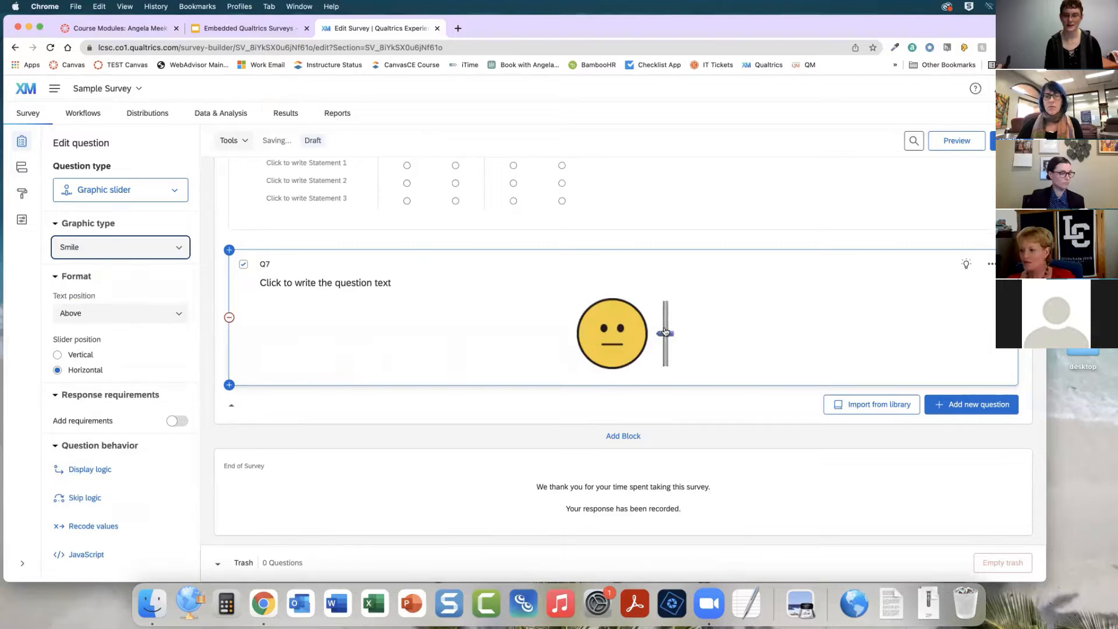
pyautogui.moveTo(665, 334); pyautogui.dragTo(668, 303)
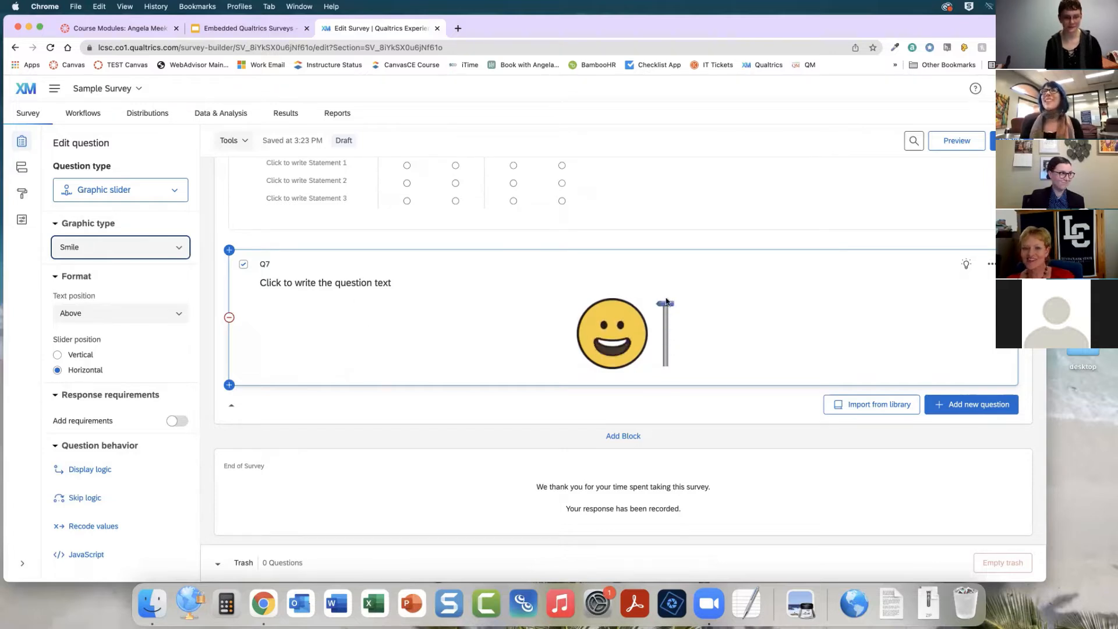
pyautogui.click(169, 248)
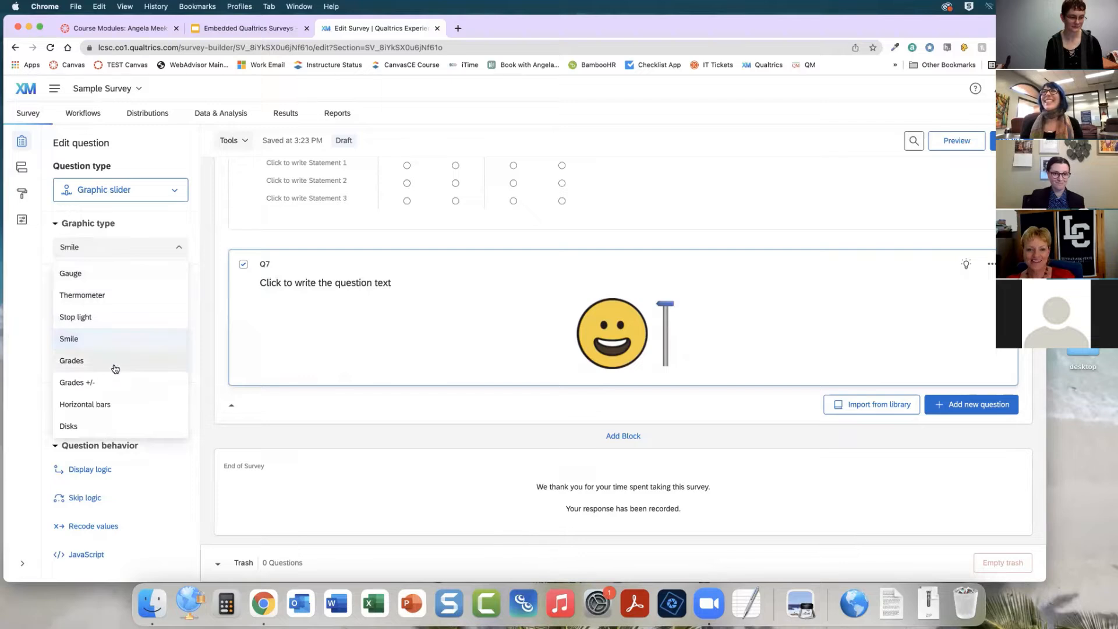
pyautogui.click(95, 425)
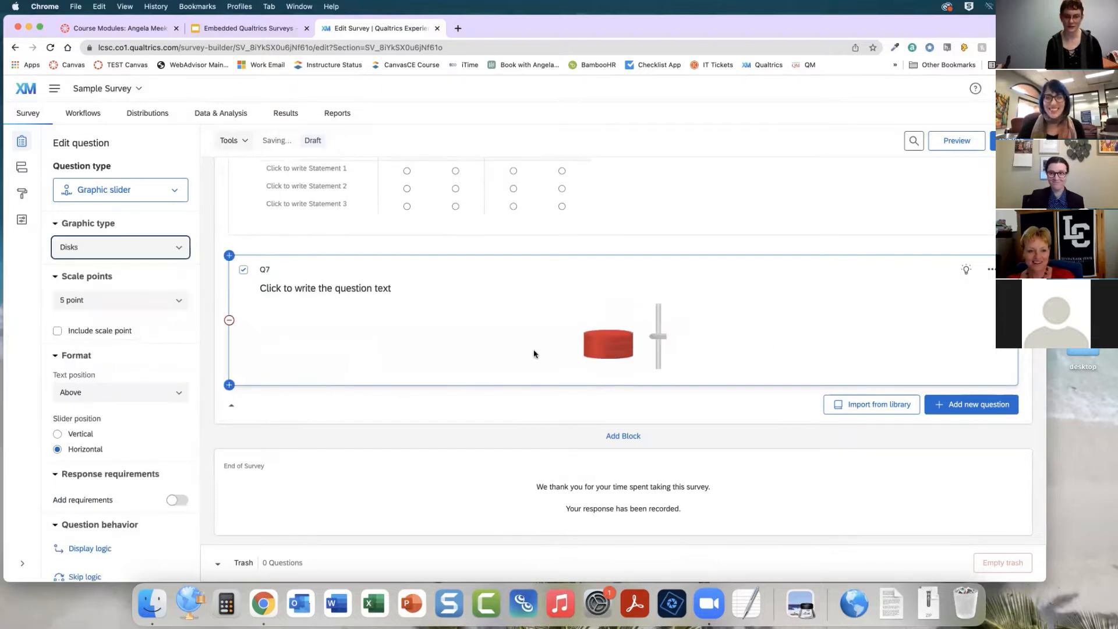
pyautogui.moveTo(657, 338); pyautogui.dragTo(660, 307)
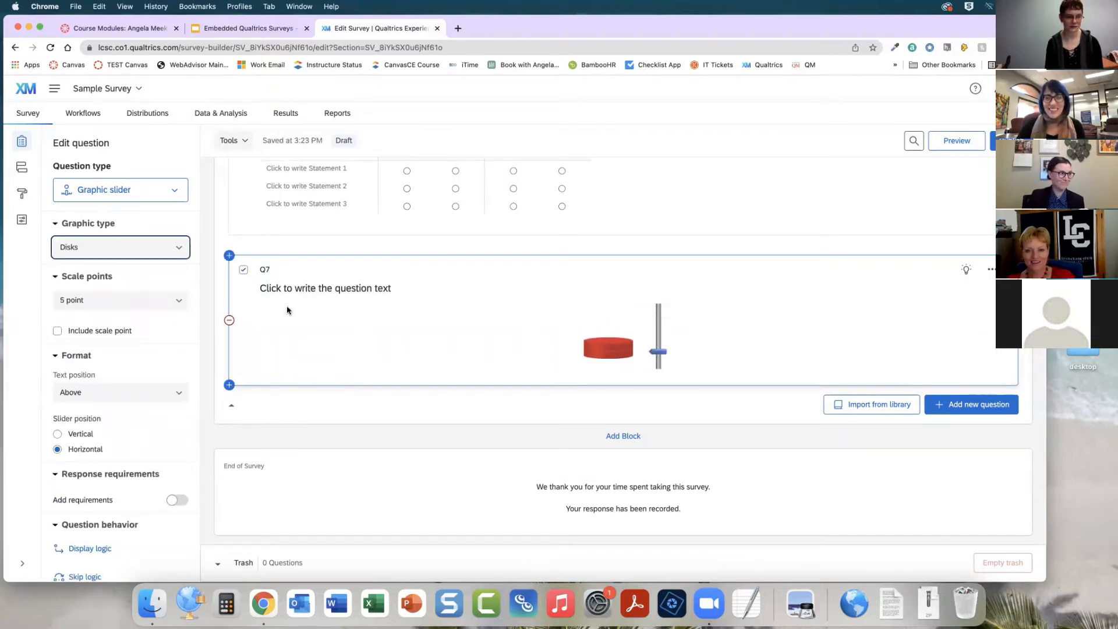
pyautogui.click(133, 255)
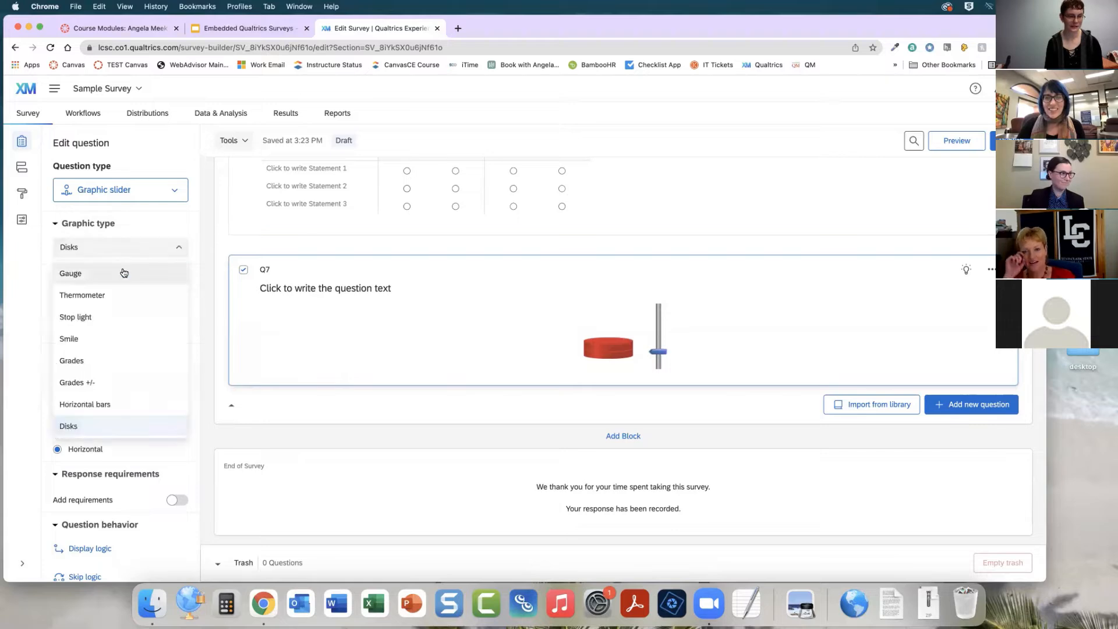
pyautogui.click(120, 272)
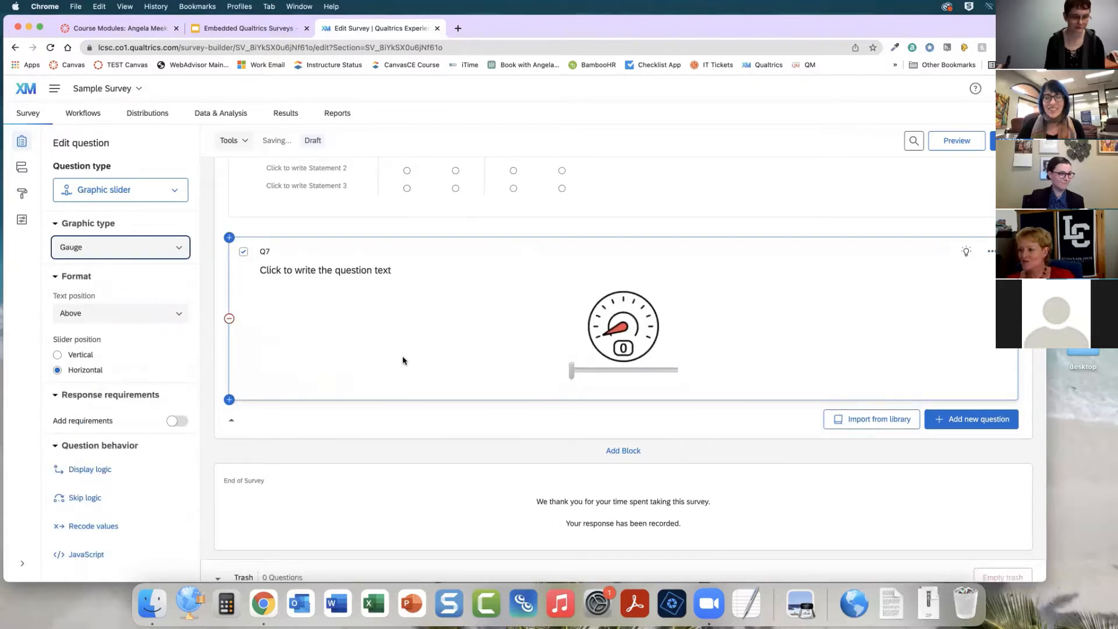
# Add a new Pick, group, and rank question below the graphic slider question
pyautogui.scroll(-1, 402, 360)
pyautogui.click(947, 408)
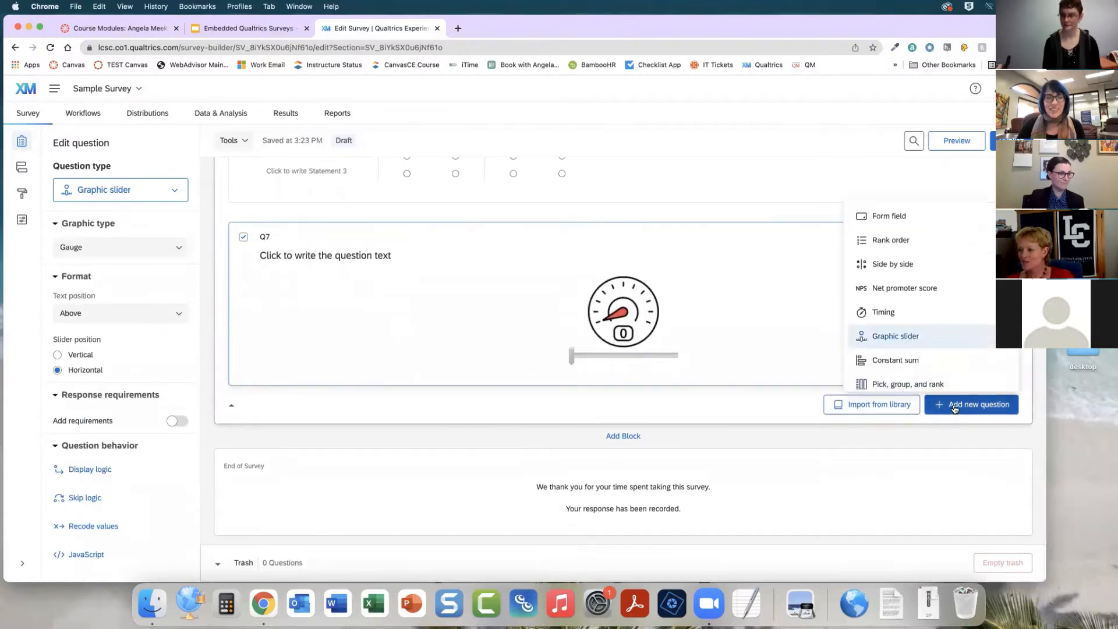
pyautogui.scroll(-2, 931, 322)
pyautogui.click(934, 327)
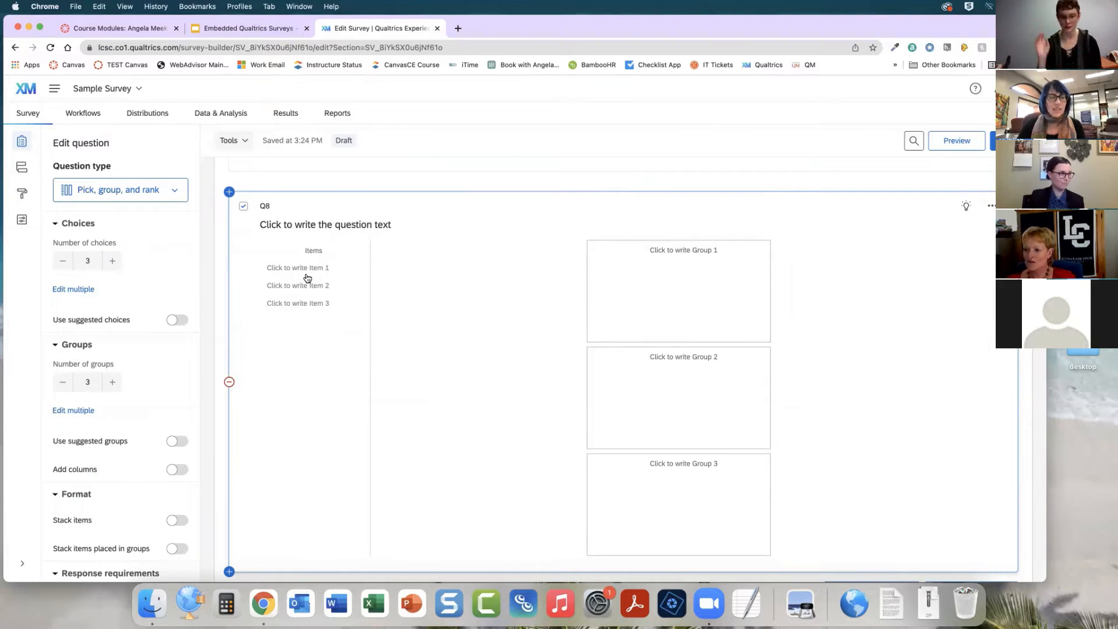
# Name the pick, group, and rank items chocolate, ice cream and candy
pyautogui.scroll(-2, 467, 312)
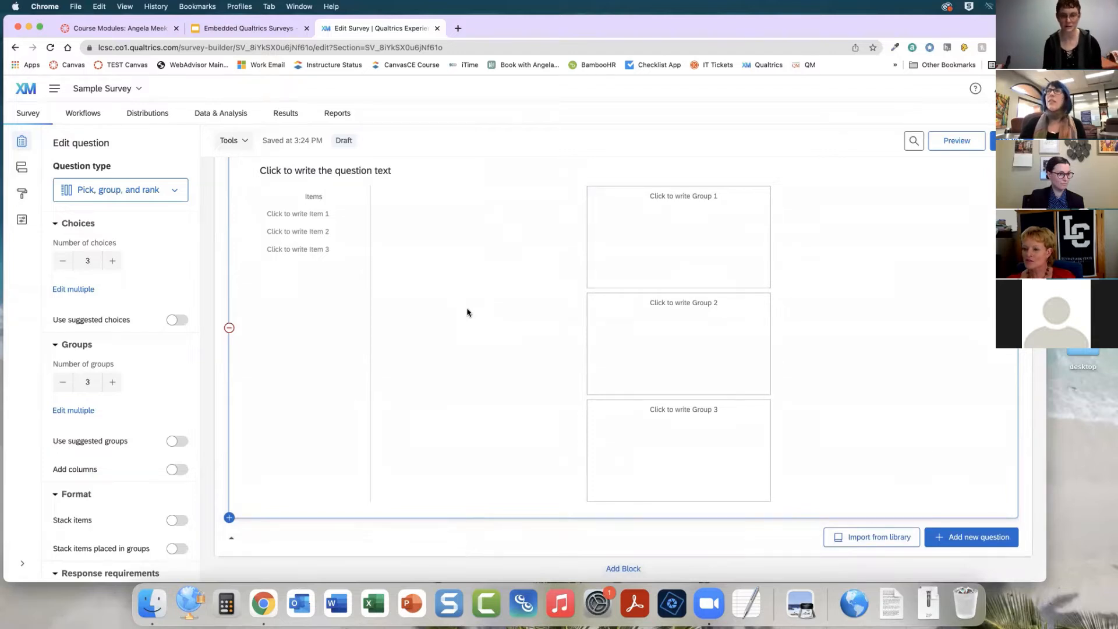
pyautogui.scroll(1, 467, 313)
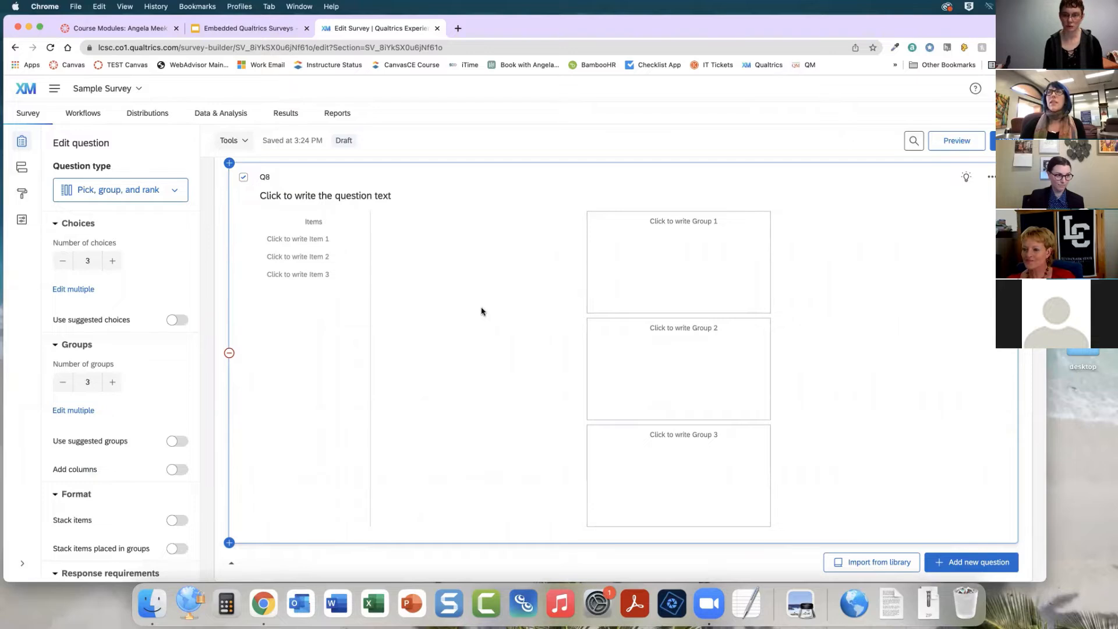
pyautogui.click(300, 238)
pyautogui.write('chocolate')
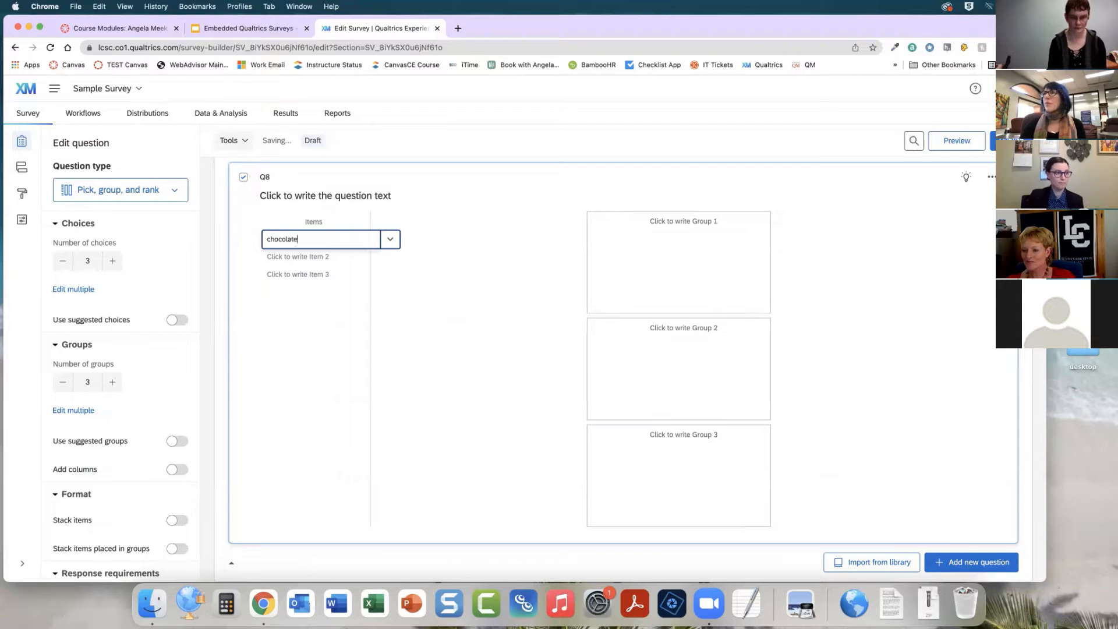
pyautogui.click(289, 257)
pyautogui.write('ice cream')
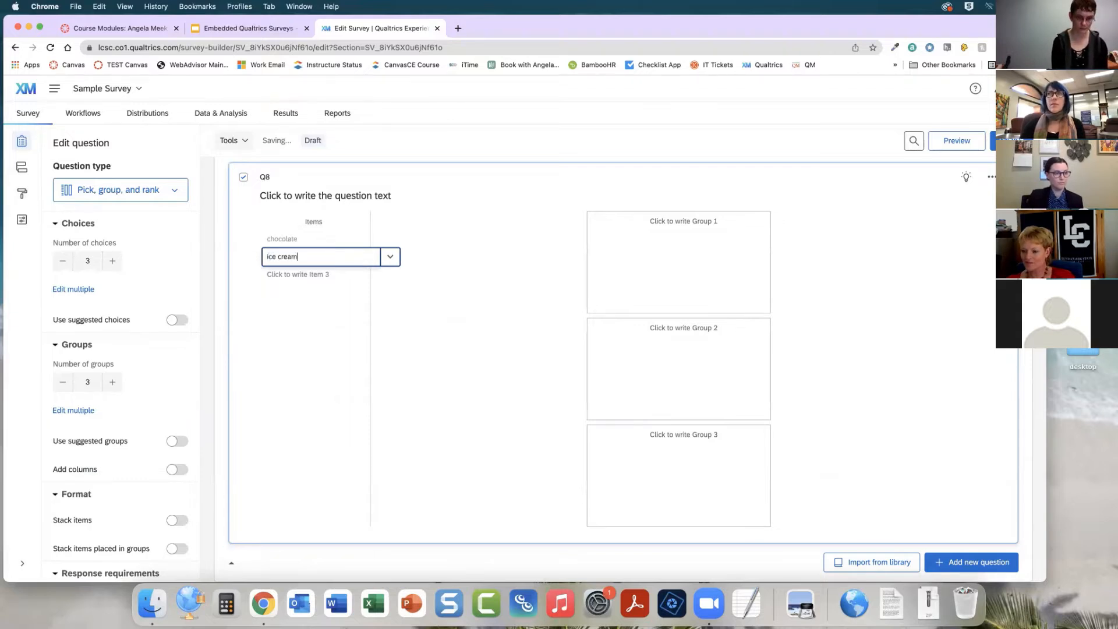
pyautogui.press('Return')
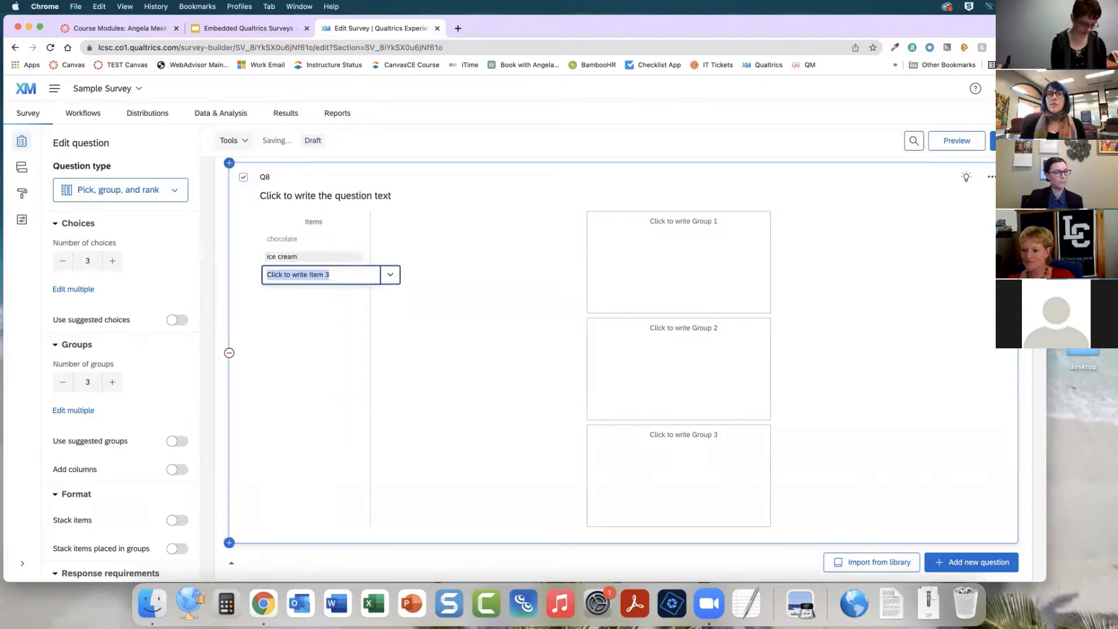
pyautogui.write('candy')
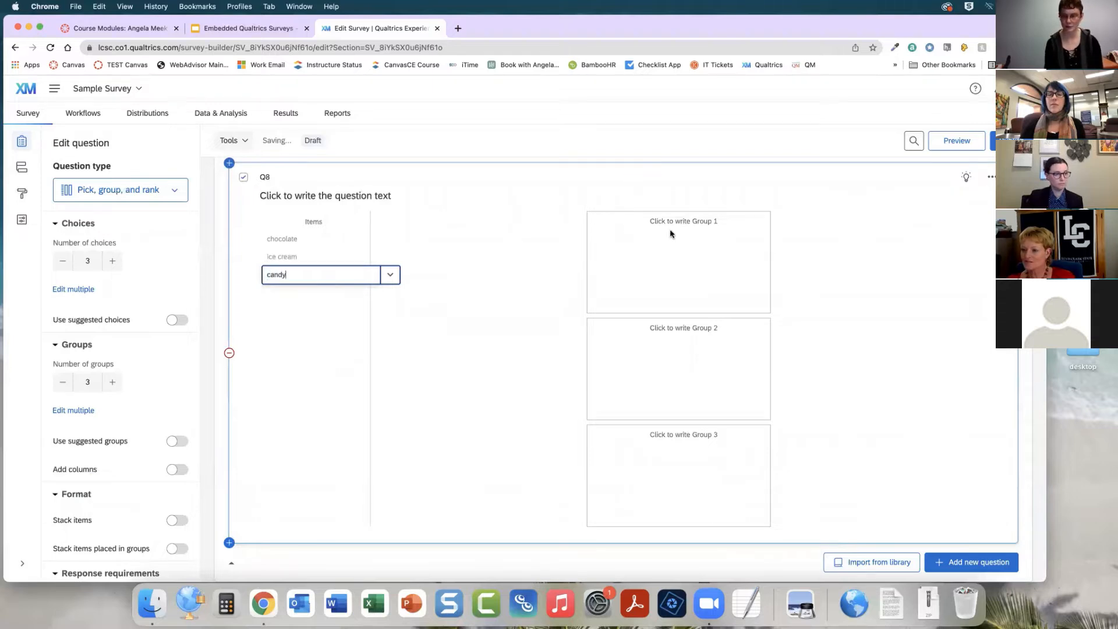
# Name the groups Like, Neither like nor dislike and Dislike using the suggested Dislike - Like groups
pyautogui.click(683, 221)
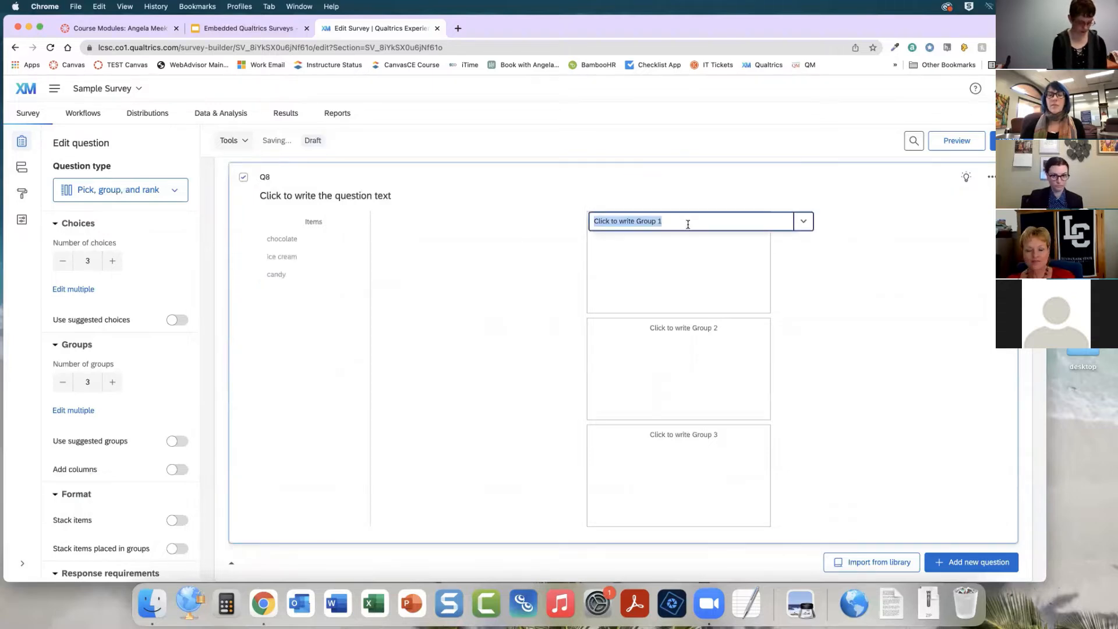
pyautogui.write('Like')
pyautogui.click(680, 330)
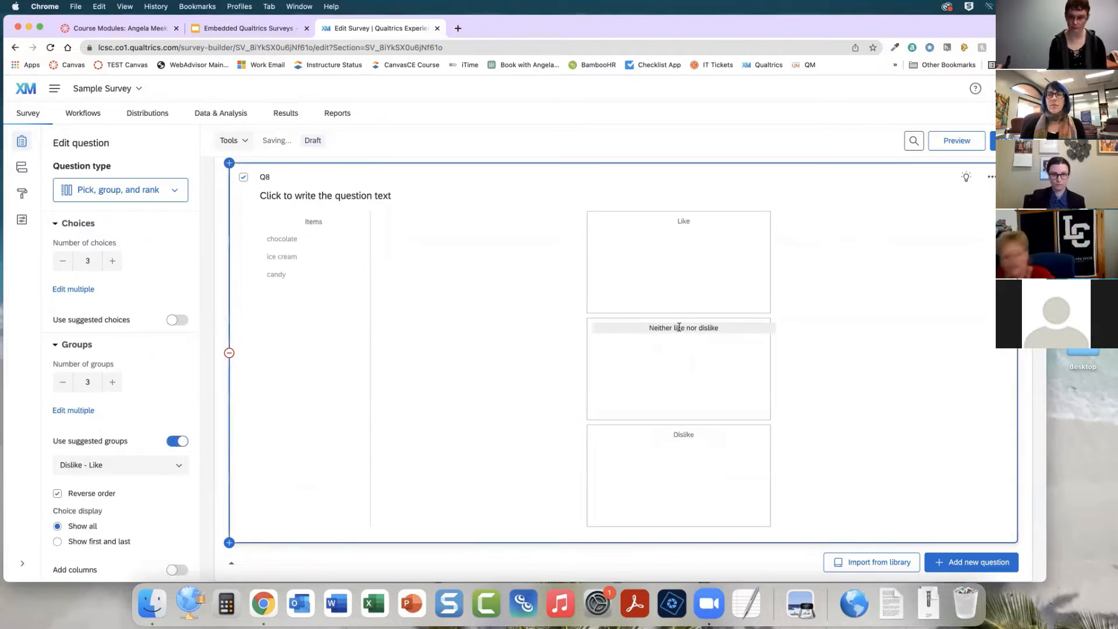
pyautogui.click(683, 329)
pyautogui.click(891, 347)
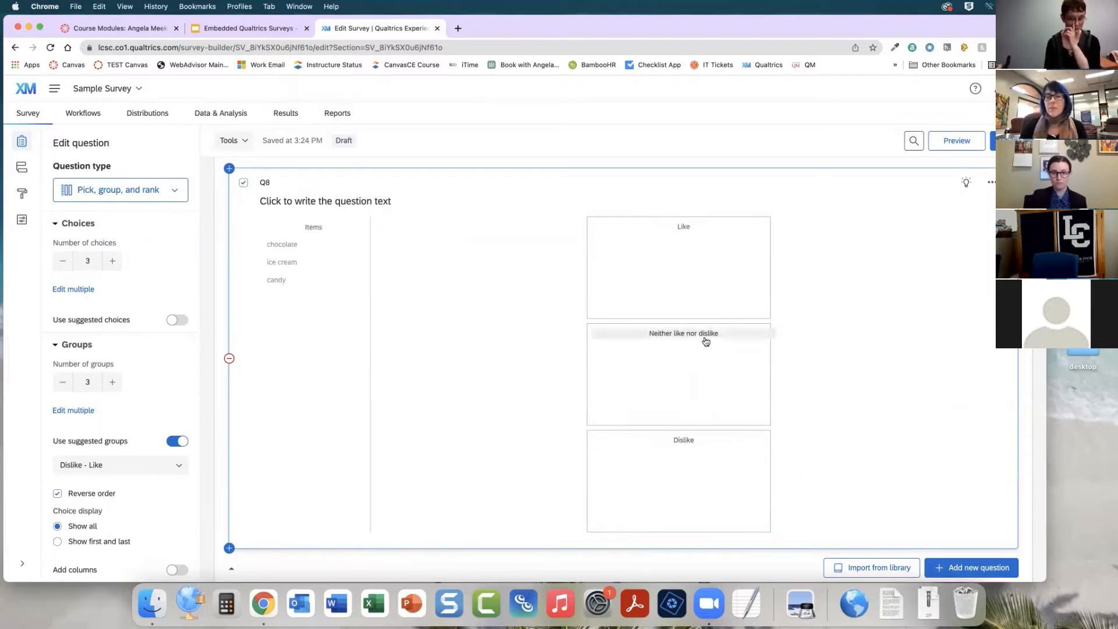
# Browse the remaining question types in the add-question list without adding one
pyautogui.scroll(-1, 452, 389)
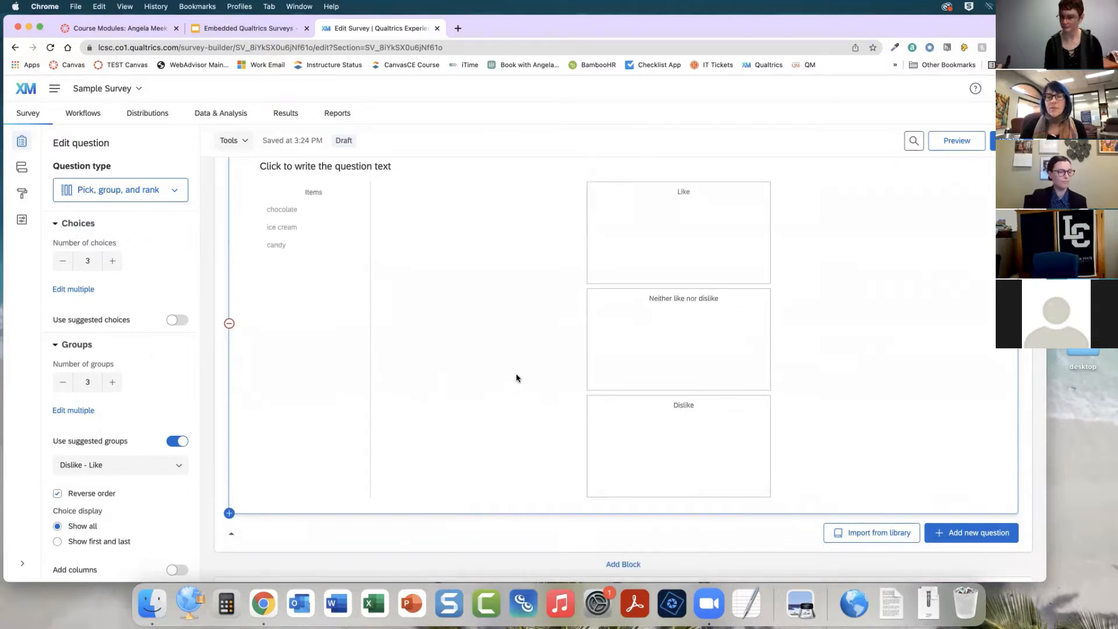
pyautogui.scroll(-4, 516, 378)
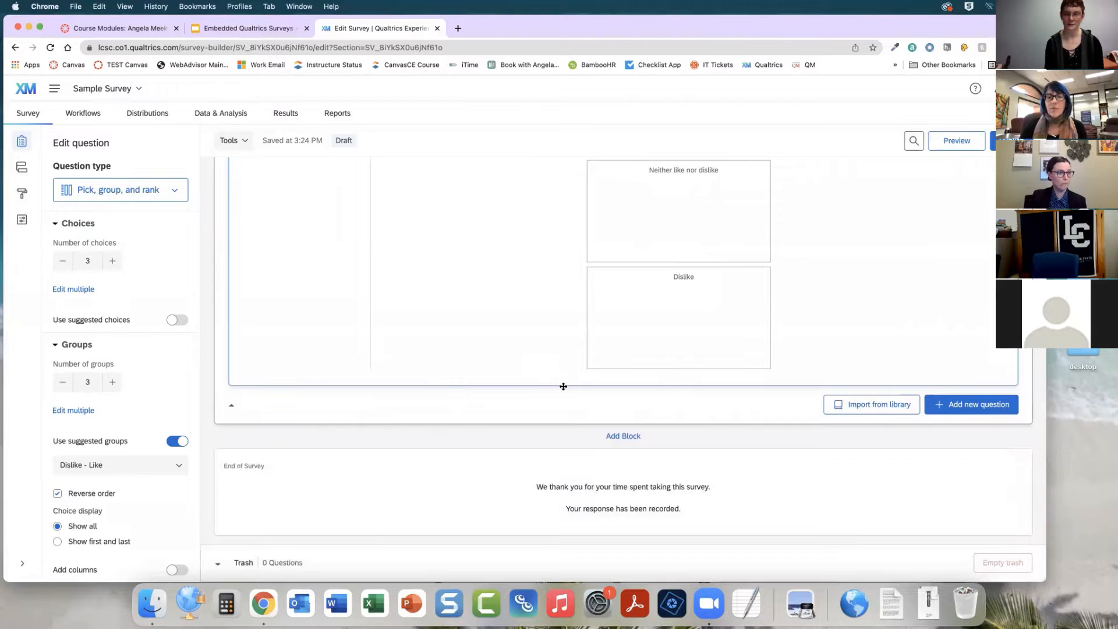
pyautogui.click(969, 404)
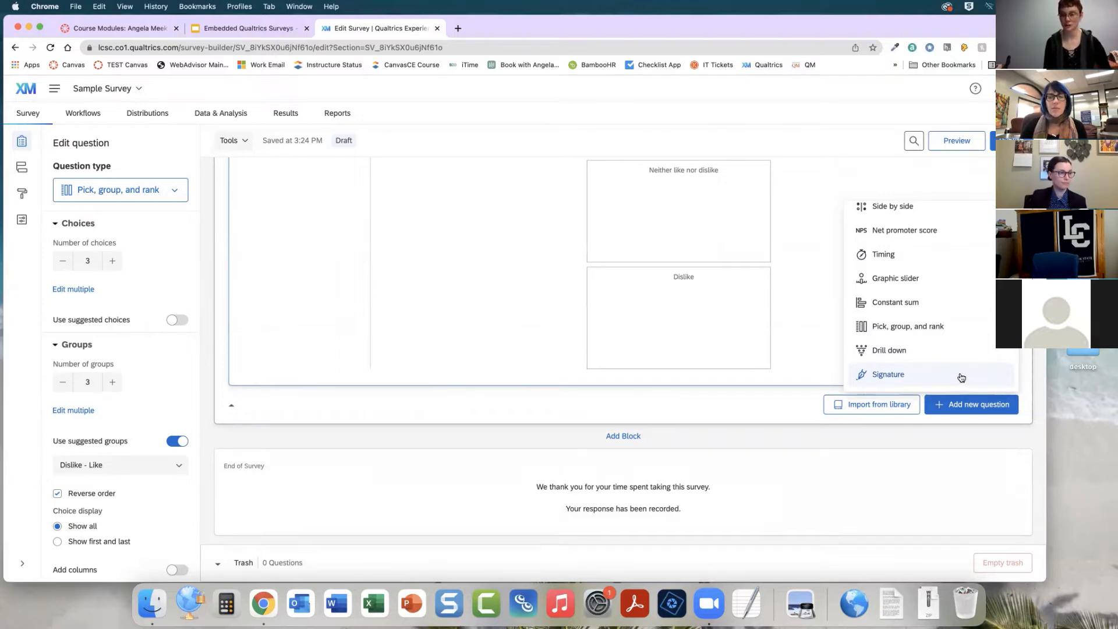
pyautogui.scroll(-5, 936, 344)
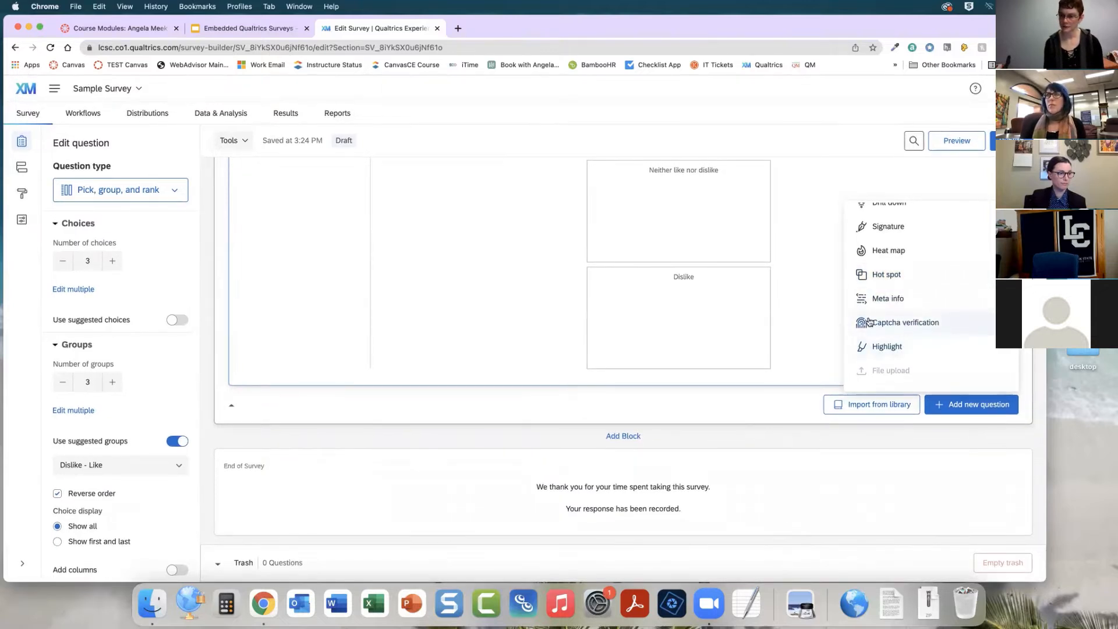
pyautogui.scroll(-1, 941, 342)
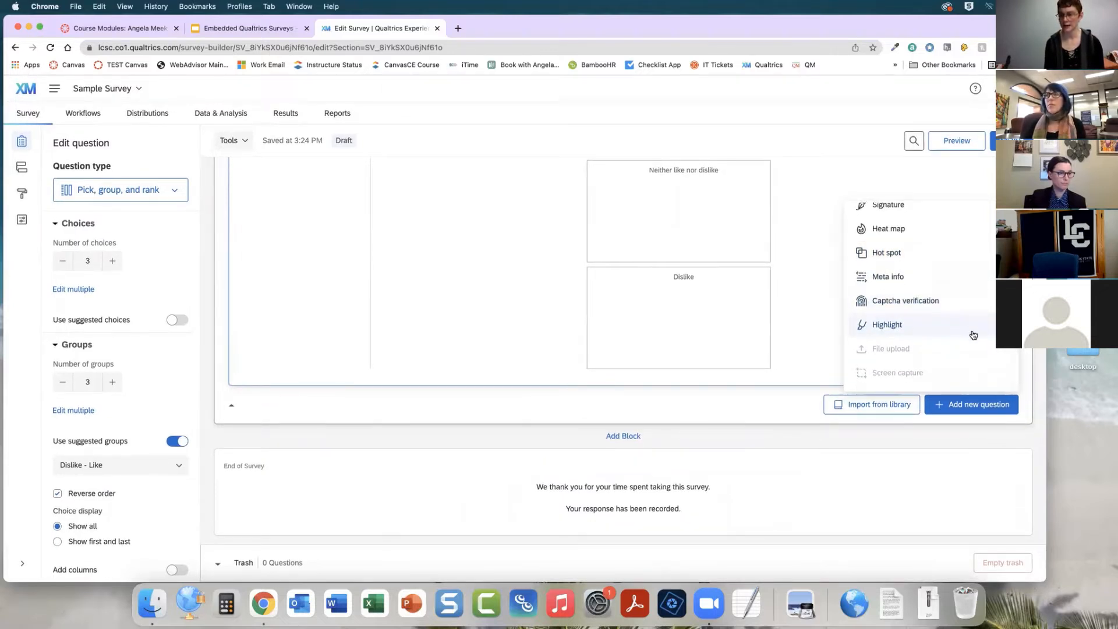
pyautogui.scroll(15, 974, 335)
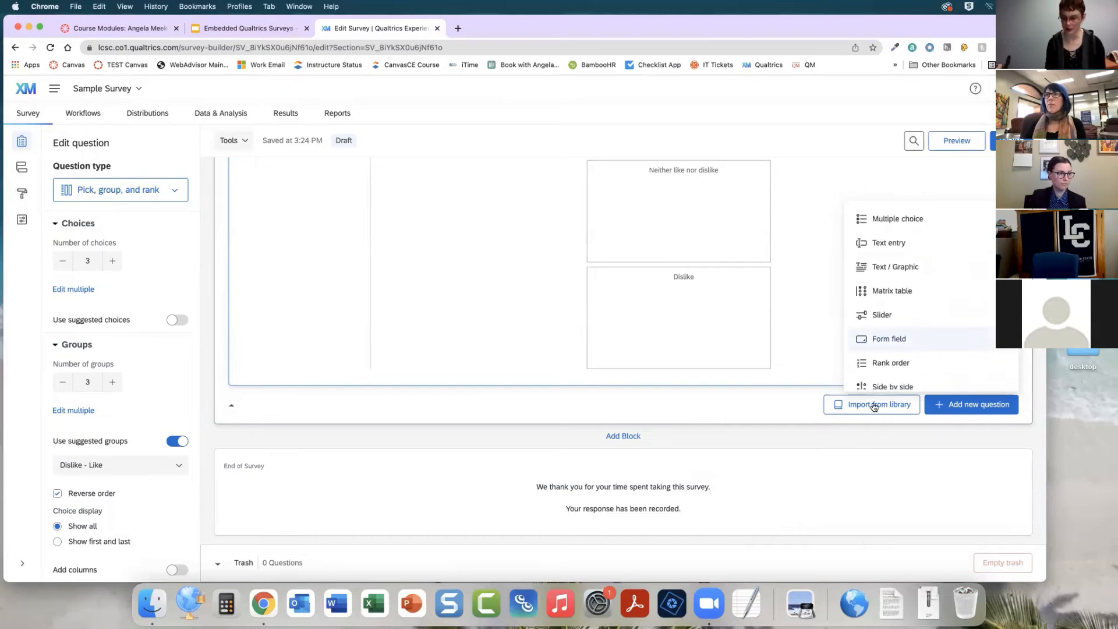
pyautogui.click(731, 406)
# Publish and activate the survey
pyautogui.scroll(5, 739, 410)
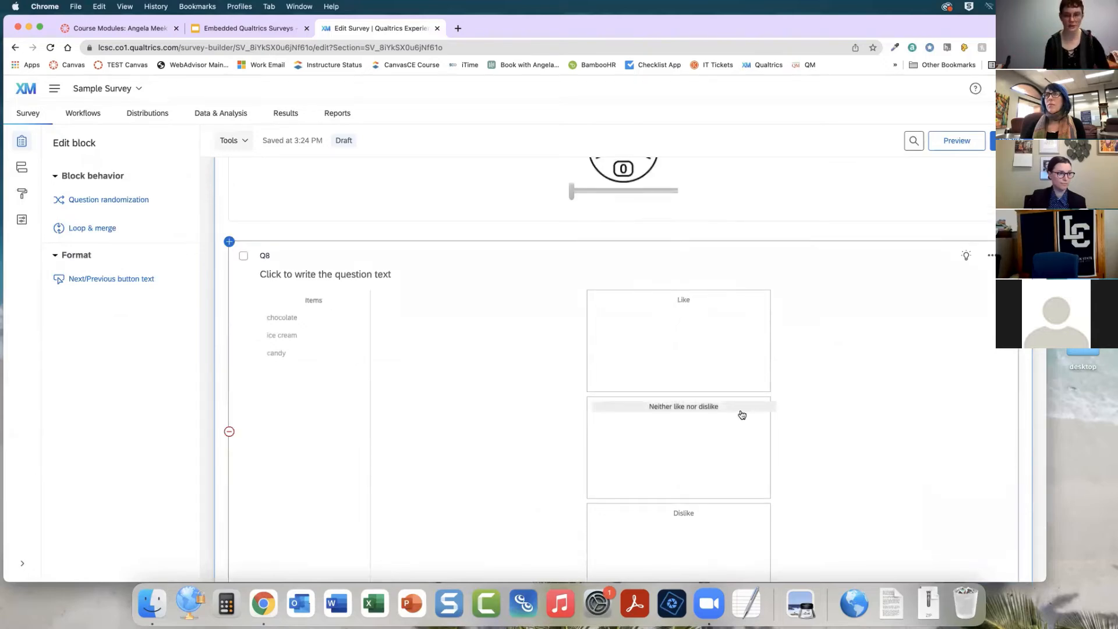
pyautogui.scroll(6, 742, 414)
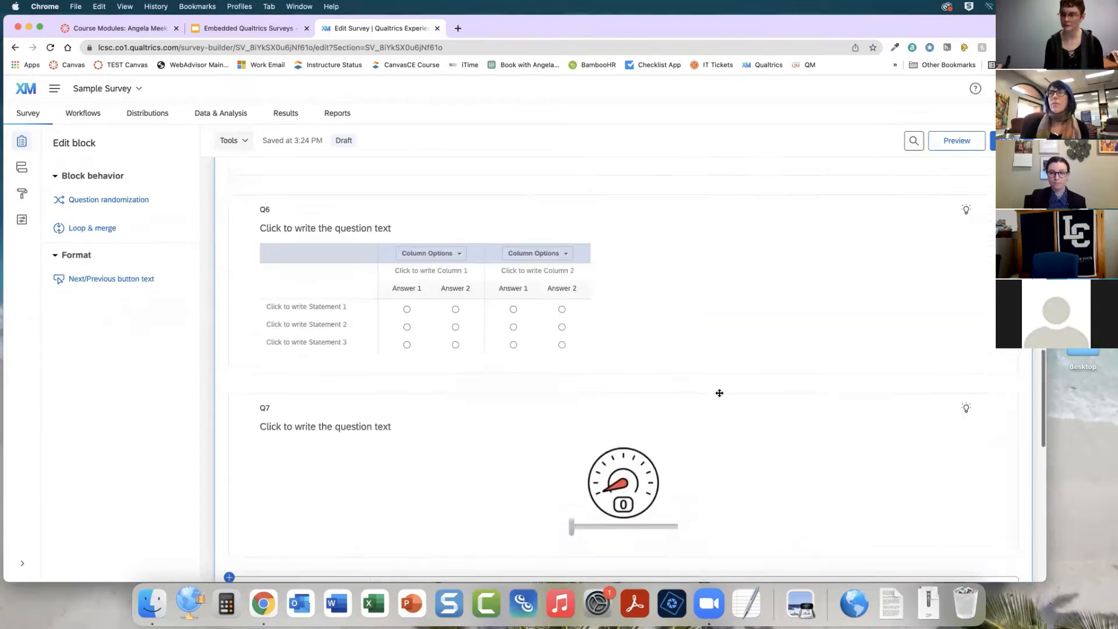
pyautogui.scroll(15, 720, 395)
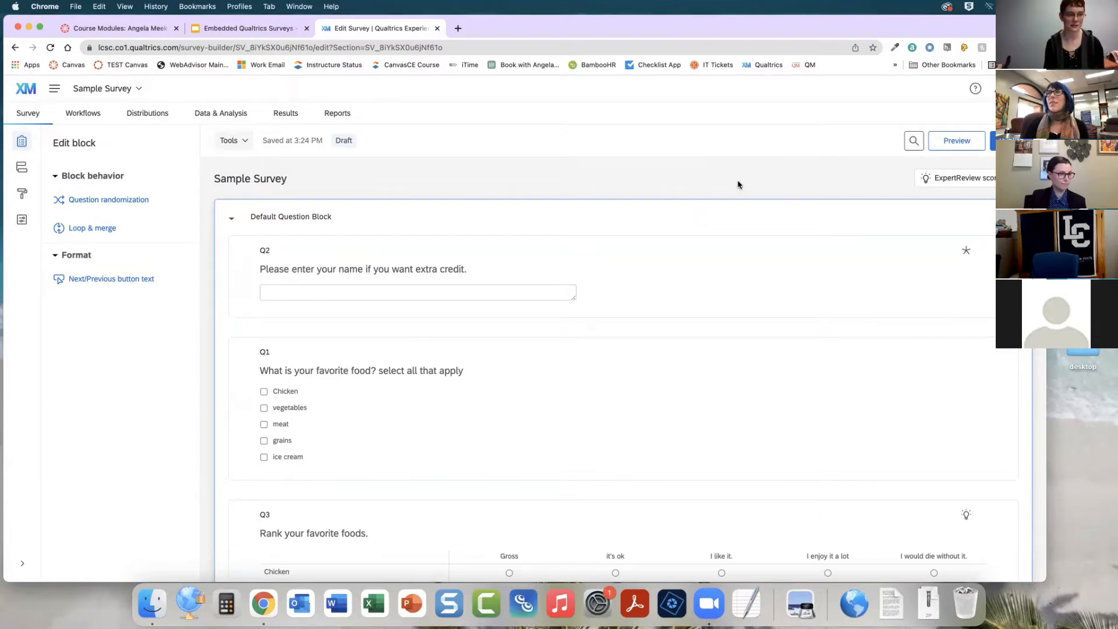
pyautogui.click(993, 140)
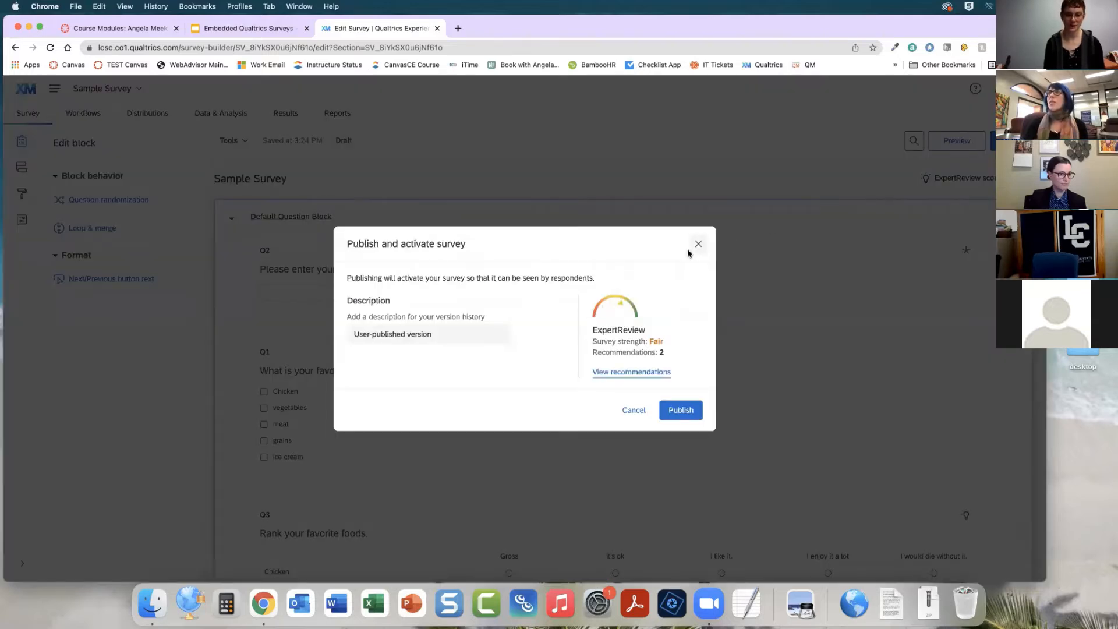
pyautogui.click(681, 410)
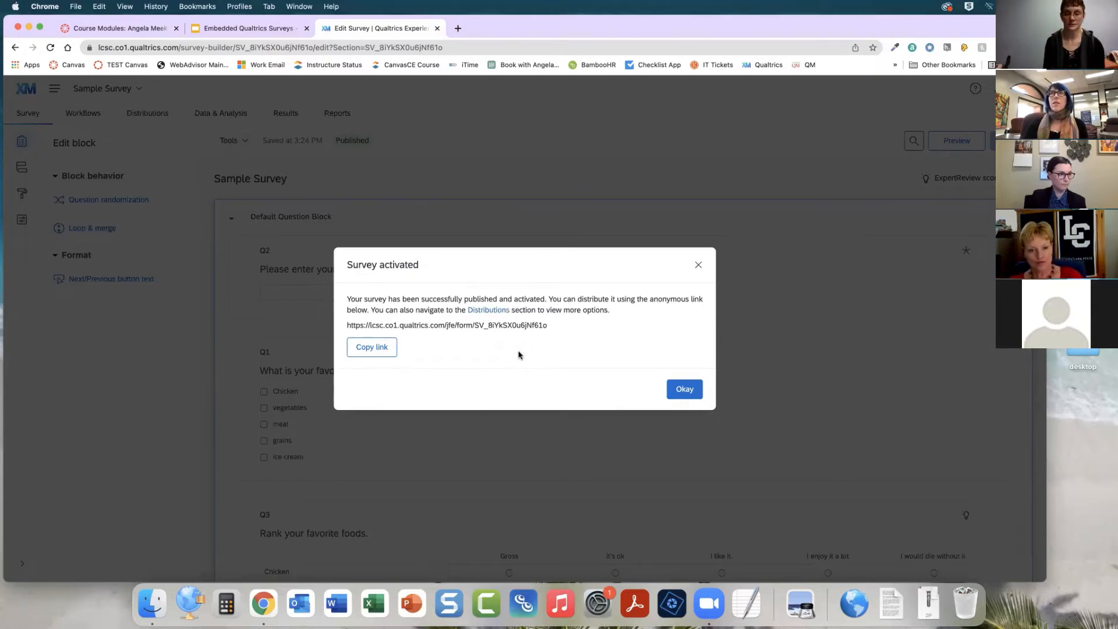
# Close the activation message and open the survey's anonymous link under Distributions
pyautogui.click(668, 387)
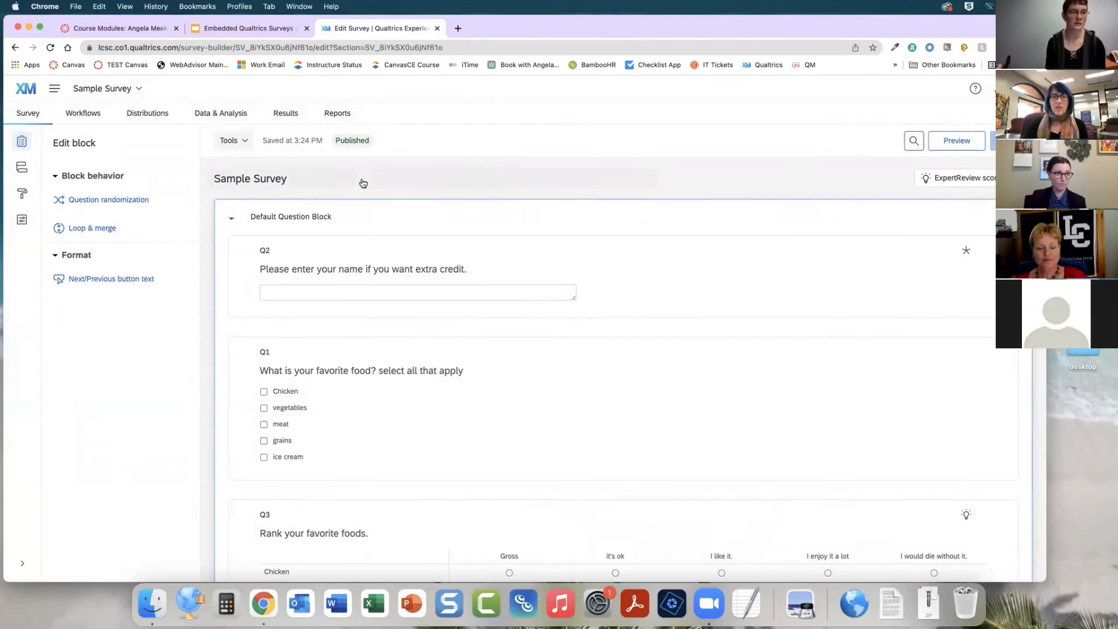
pyautogui.click(146, 117)
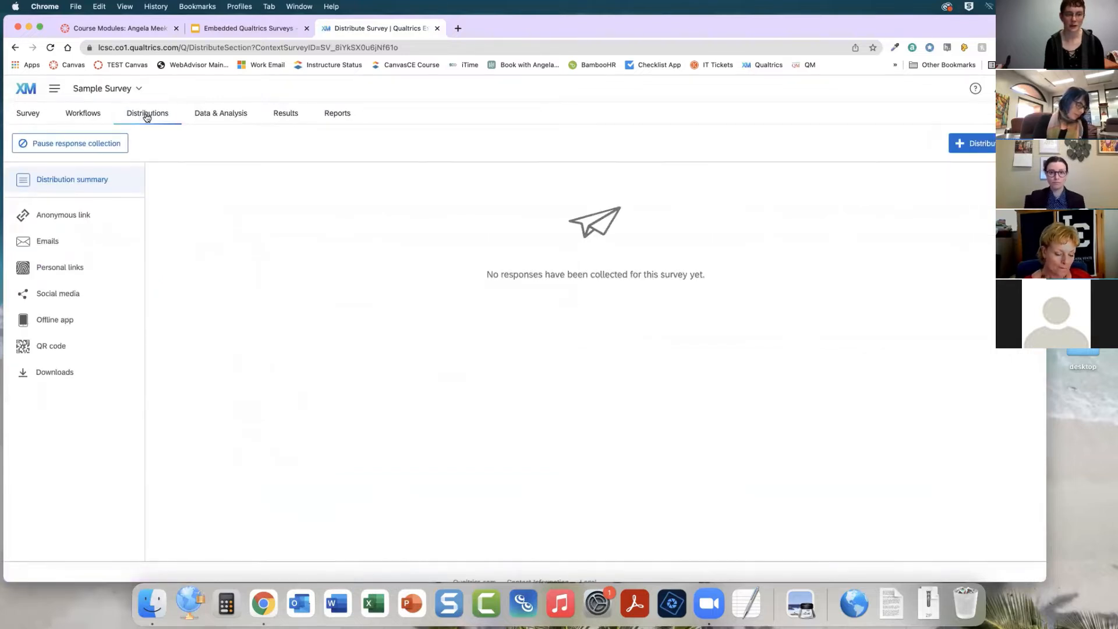
pyautogui.click(57, 216)
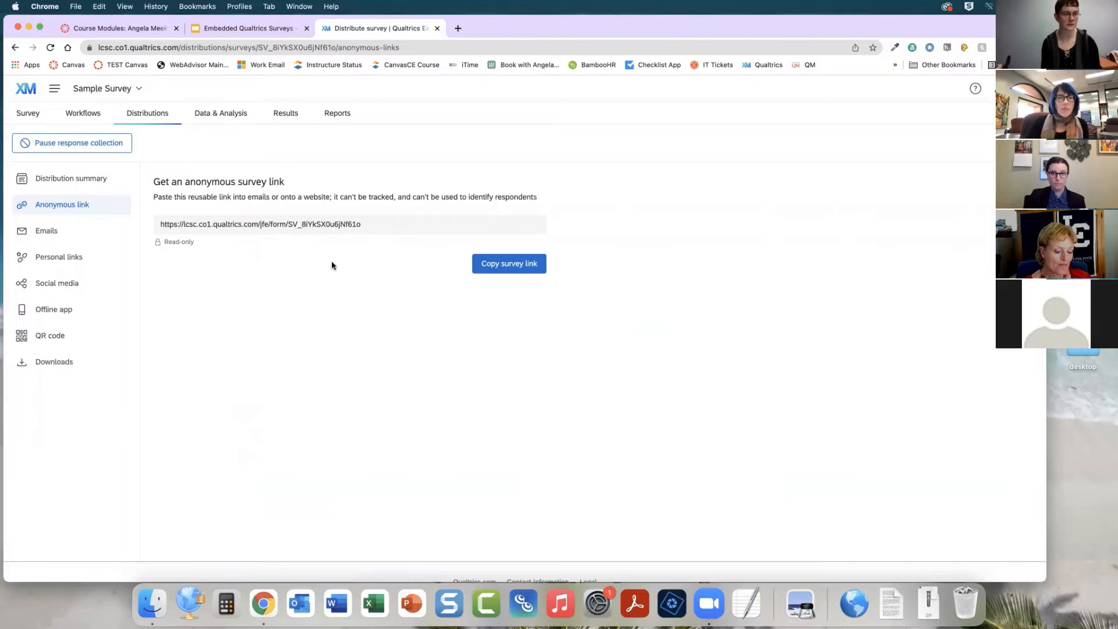
# Switch to the Canvas course modules and open the 1.2 Dashboard Views - CANVAS SURVEY page
pyautogui.click(101, 25)
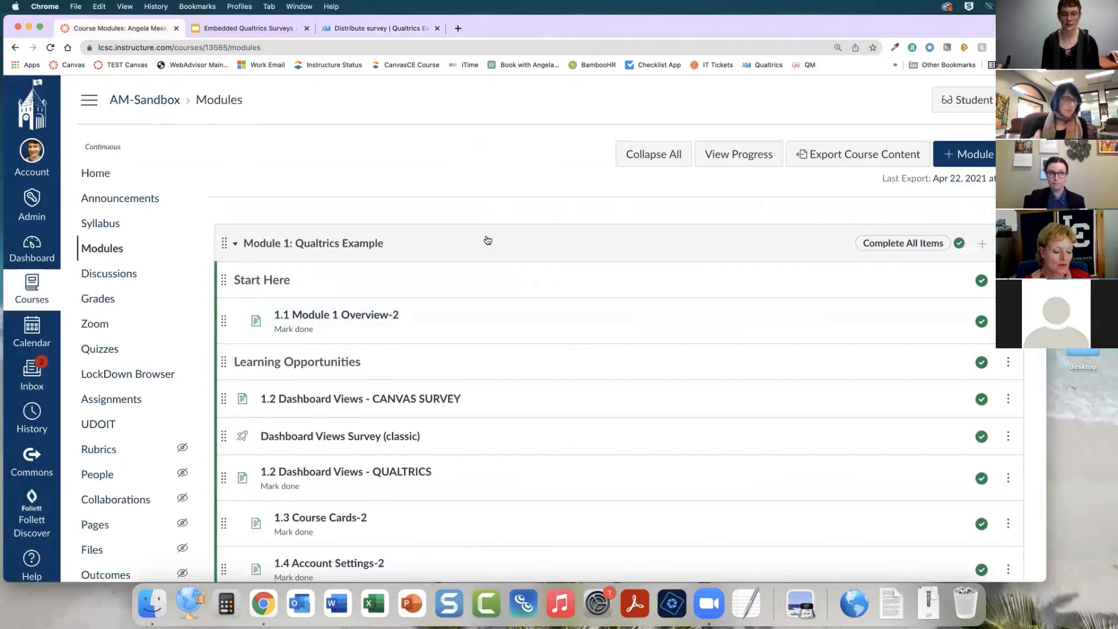
pyautogui.scroll(-3, 456, 168)
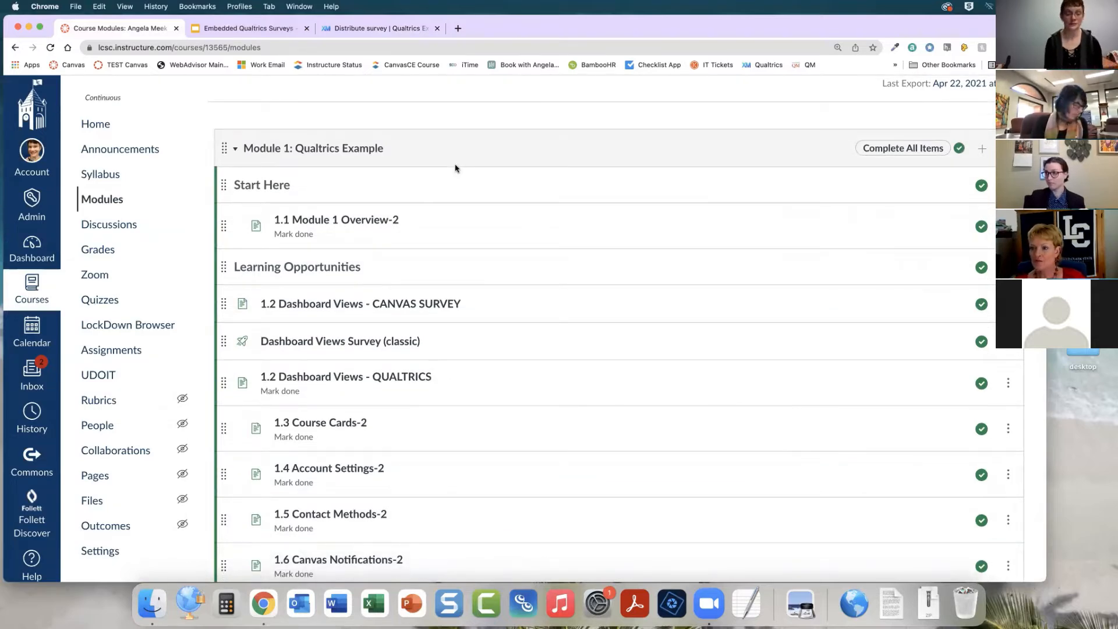
pyautogui.scroll(-1, 455, 168)
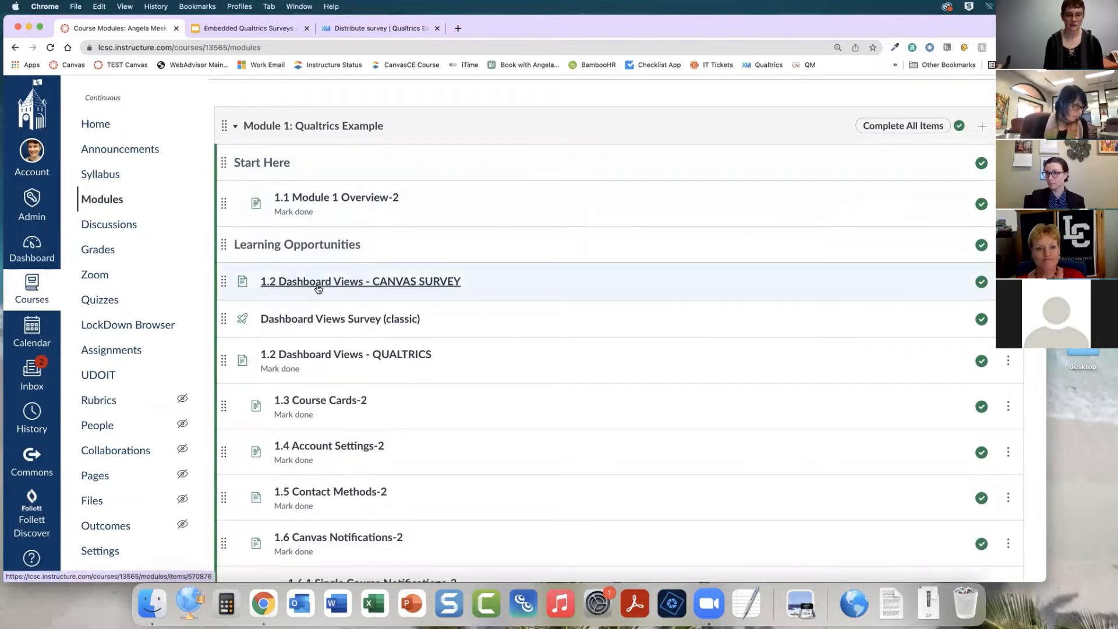
pyautogui.click(321, 286)
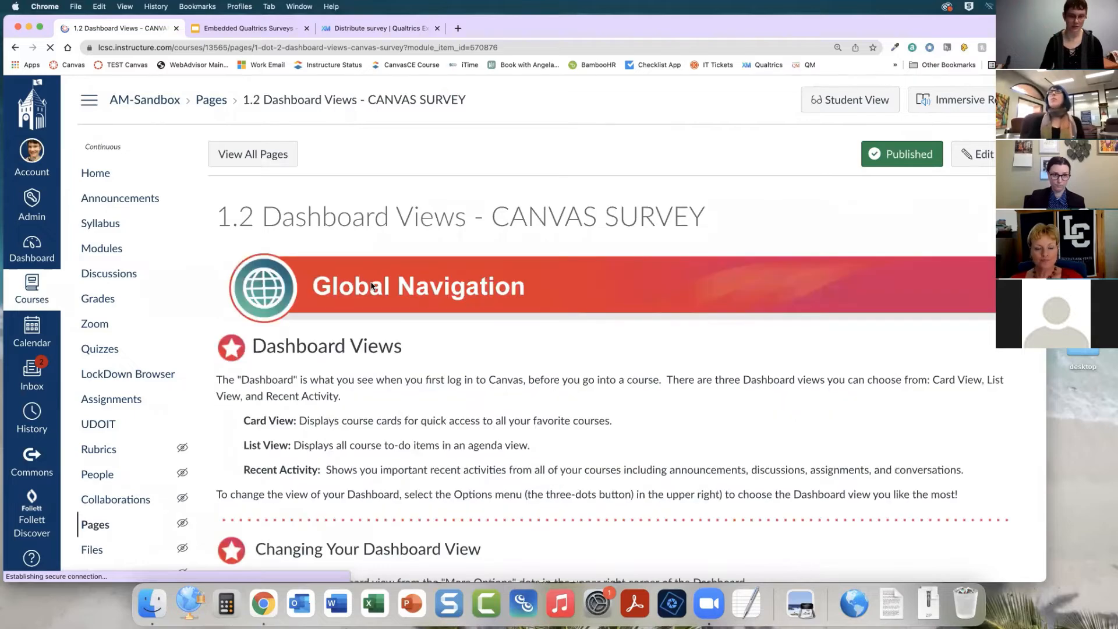
# Scroll through the Canvas survey page to review its content and survey link
pyautogui.scroll(-10, 373, 285)
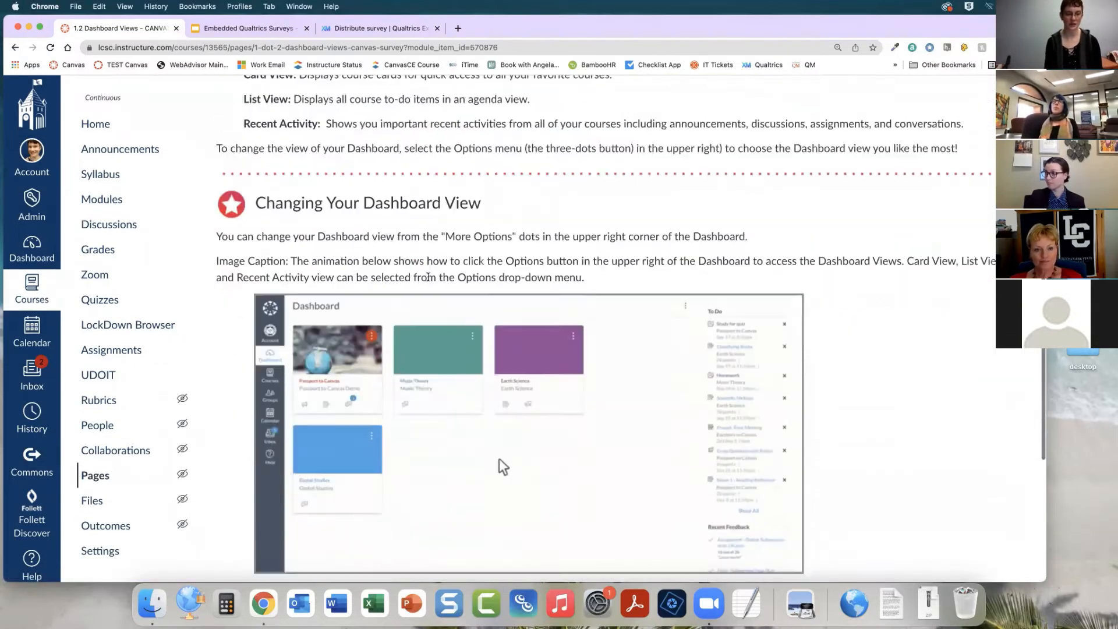
pyautogui.scroll(-2, 428, 280)
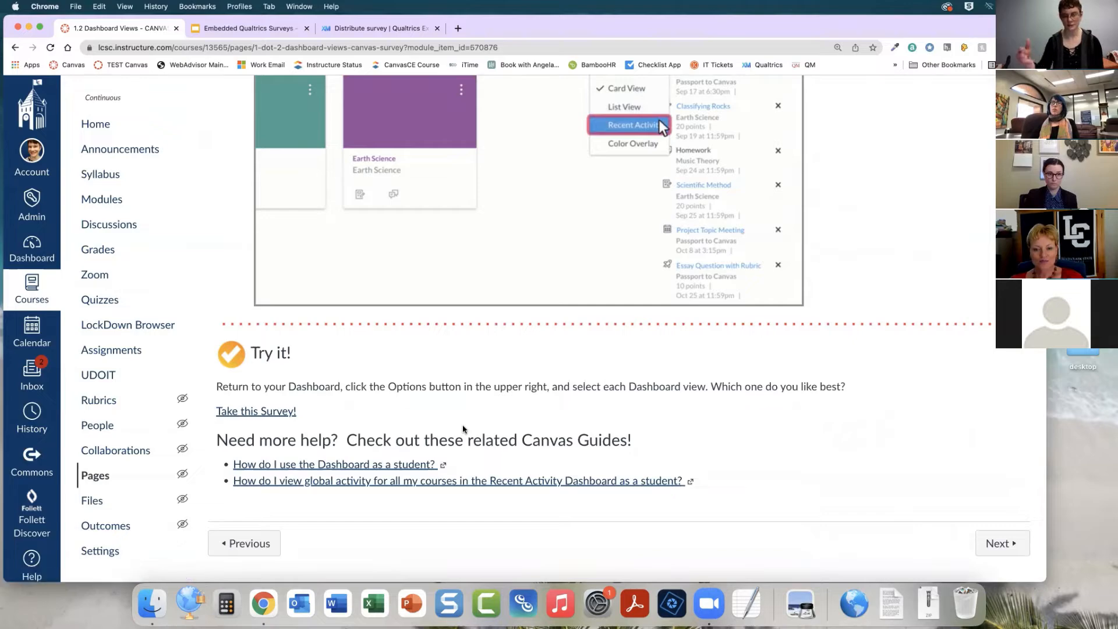
pyautogui.scroll(10, 757, 412)
pyautogui.scroll(3, 757, 412)
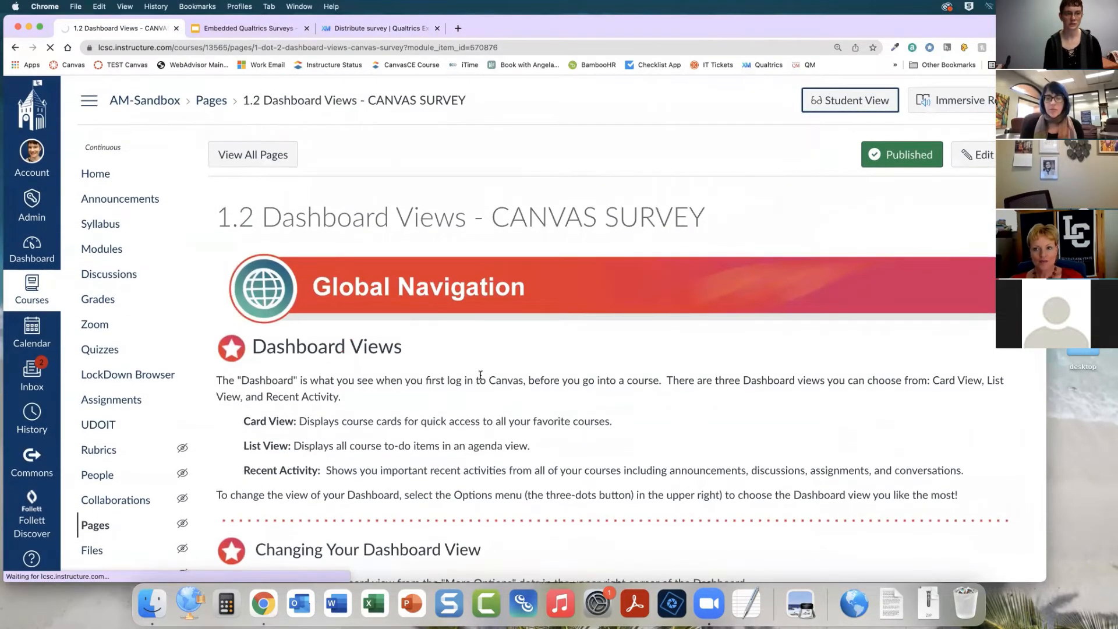
pyautogui.scroll(-15, 478, 377)
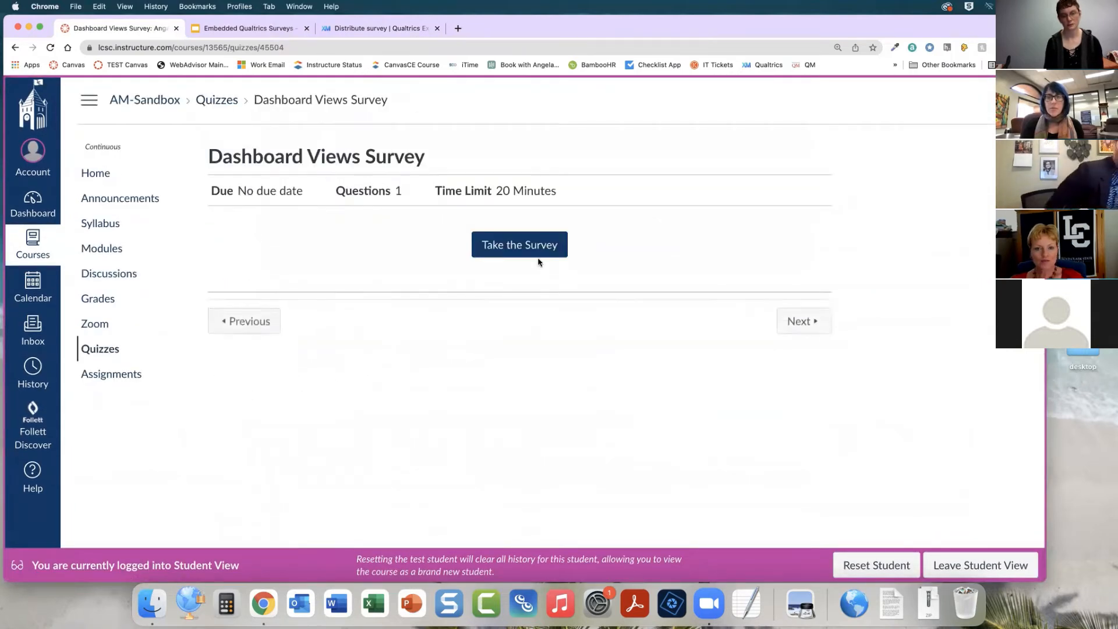
# Take the Dashboard Views Survey as the test student, answering Card View and submitting, and leave Student View
pyautogui.click(537, 252)
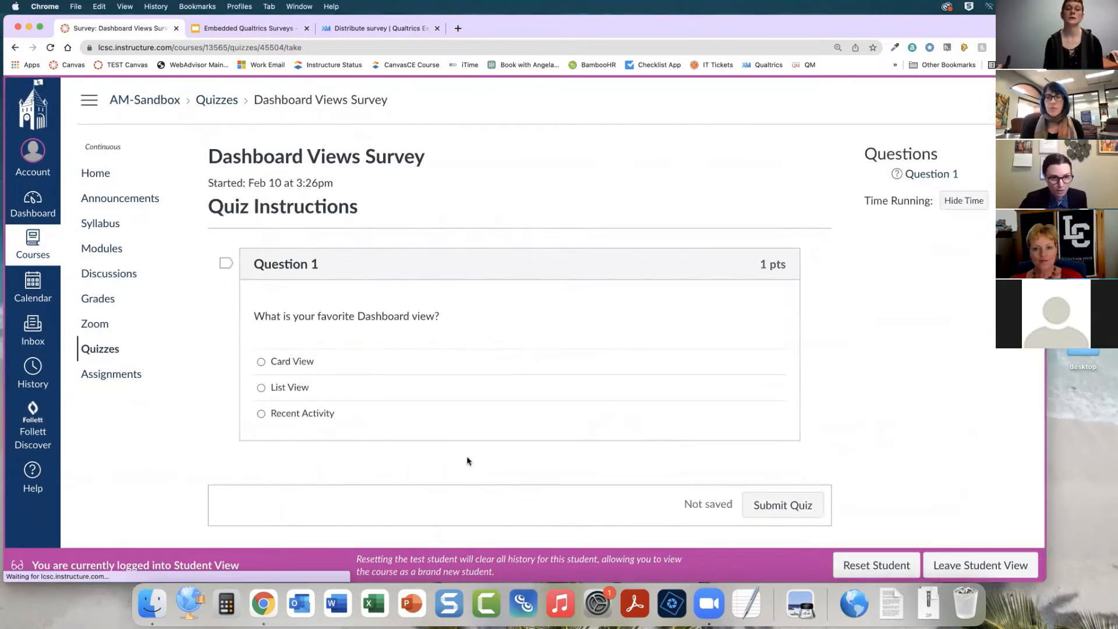
pyautogui.click(309, 364)
pyautogui.scroll(-1, 803, 506)
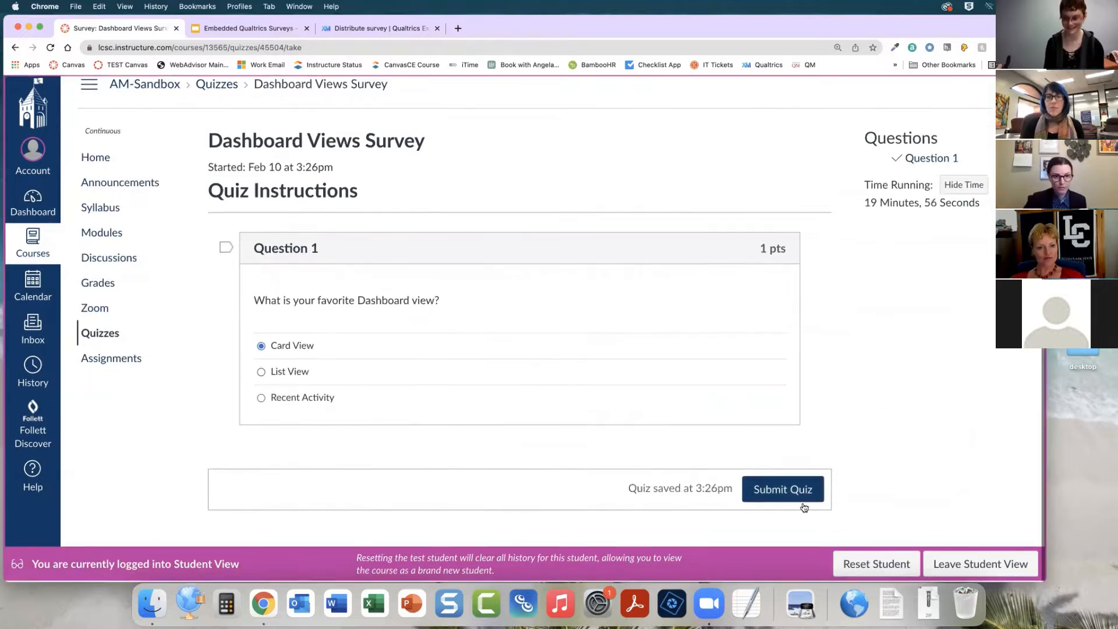
pyautogui.click(795, 496)
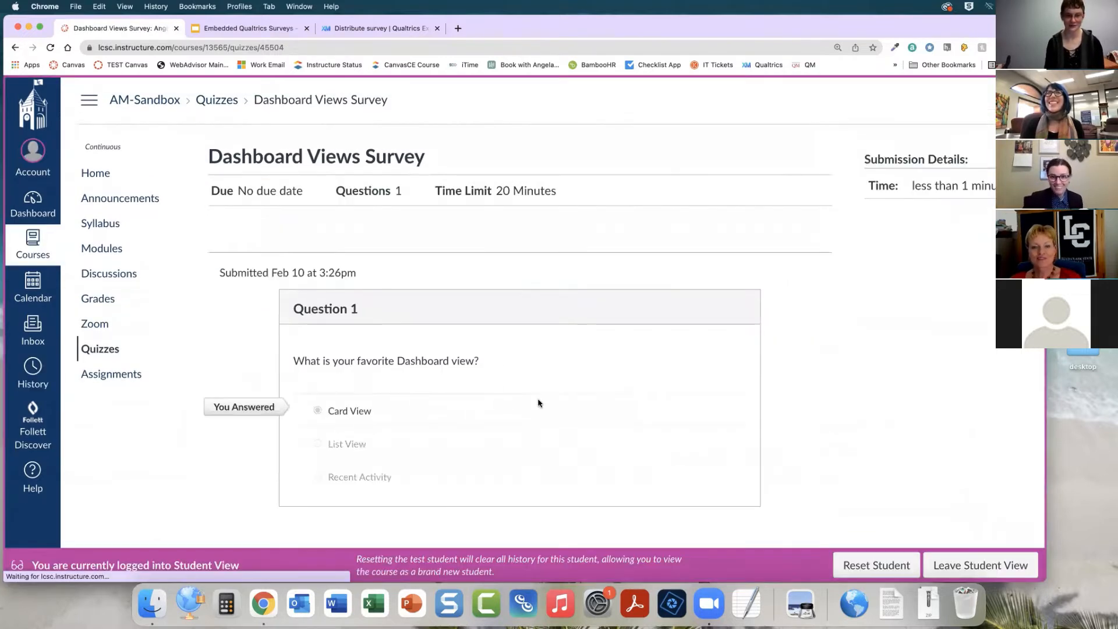
pyautogui.scroll(-2, 674, 456)
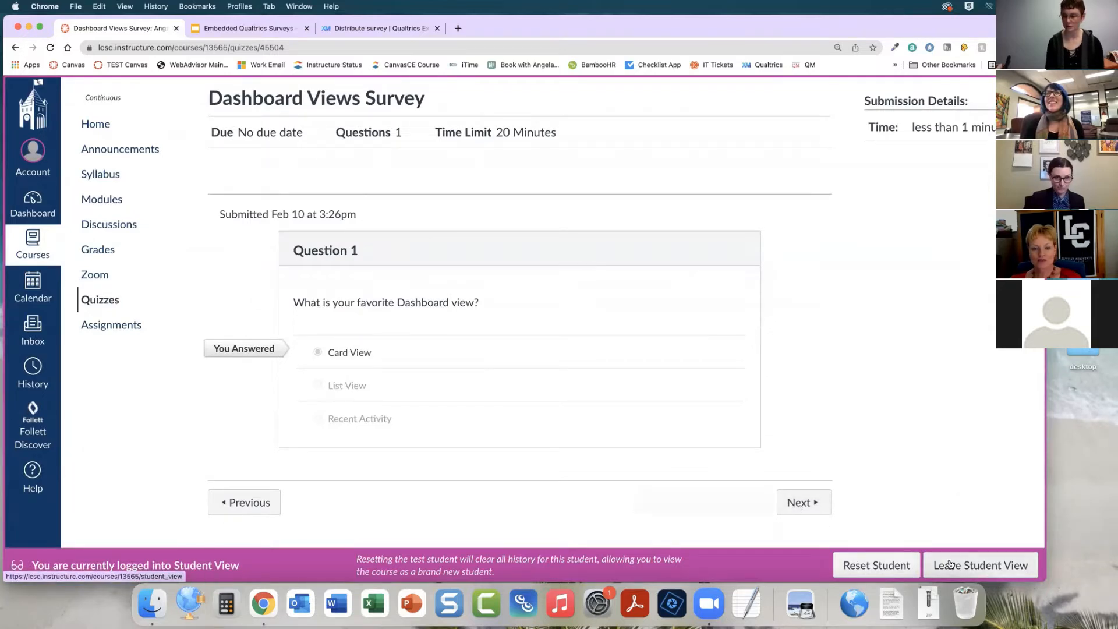
pyautogui.click(981, 565)
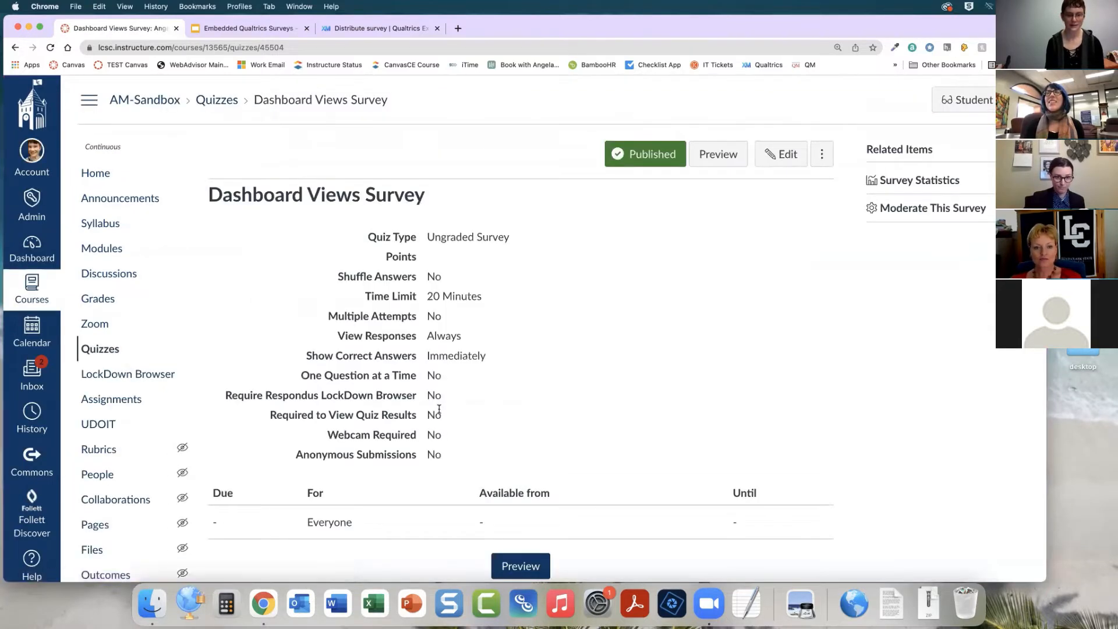
# Move from the survey quiz to the next module item, the 1.2 Dashboard Views - QUALTRICS page
pyautogui.scroll(-3, 439, 409)
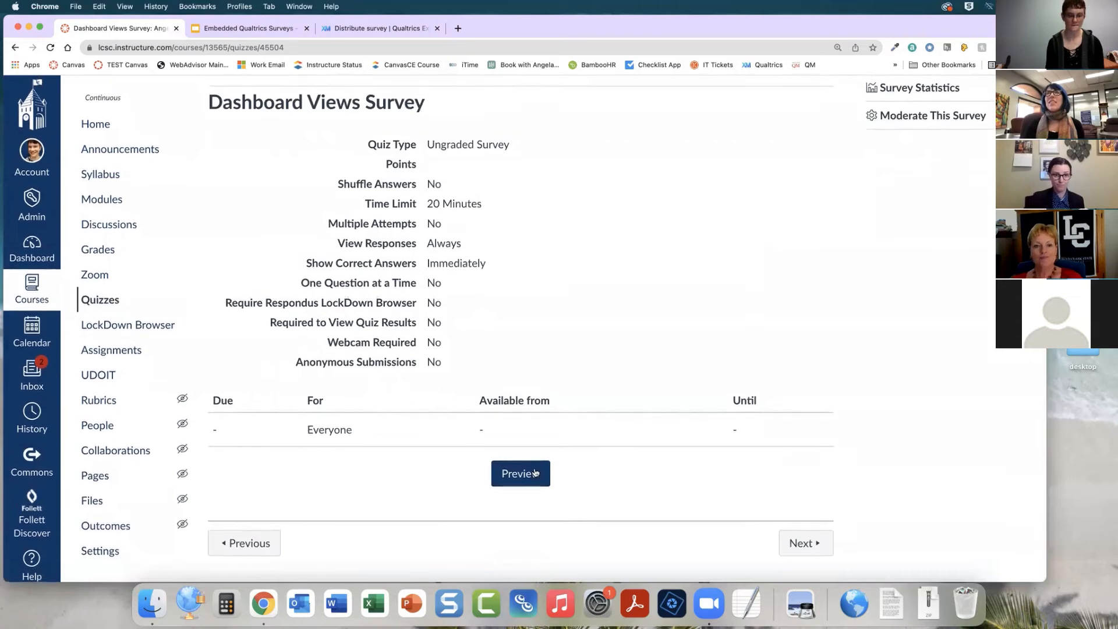
pyautogui.click(806, 543)
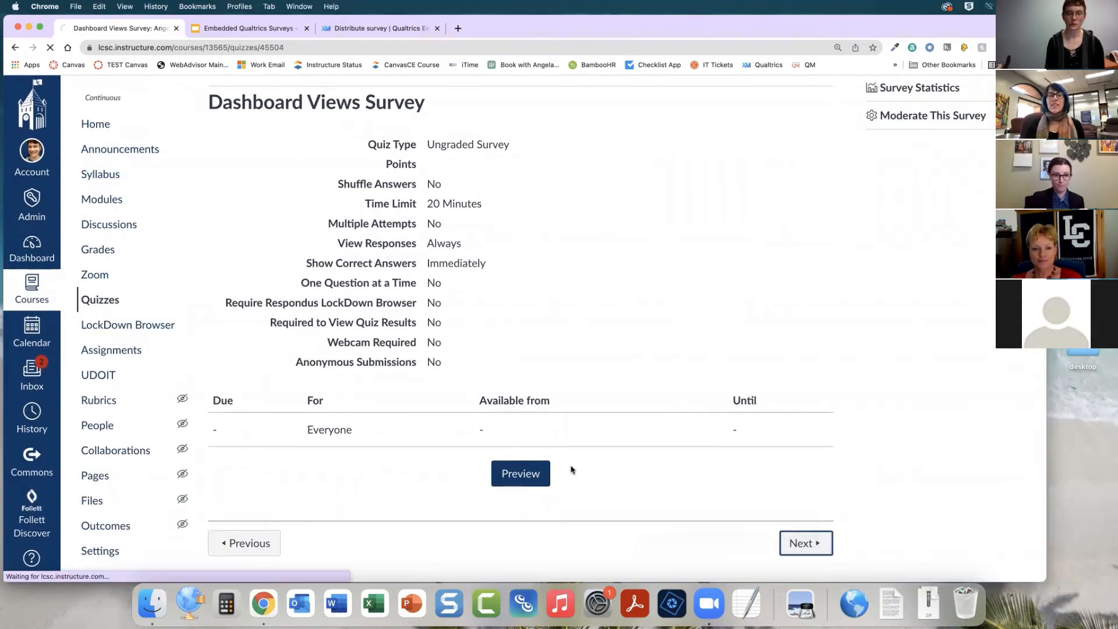
pyautogui.scroll(-15, 571, 468)
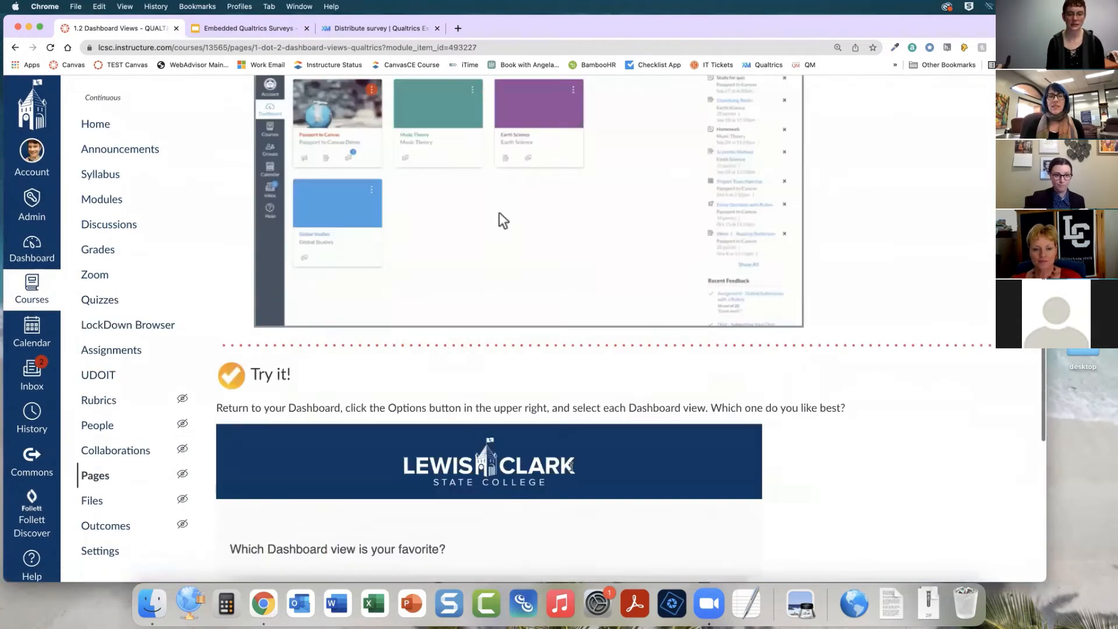
pyautogui.scroll(20, 571, 468)
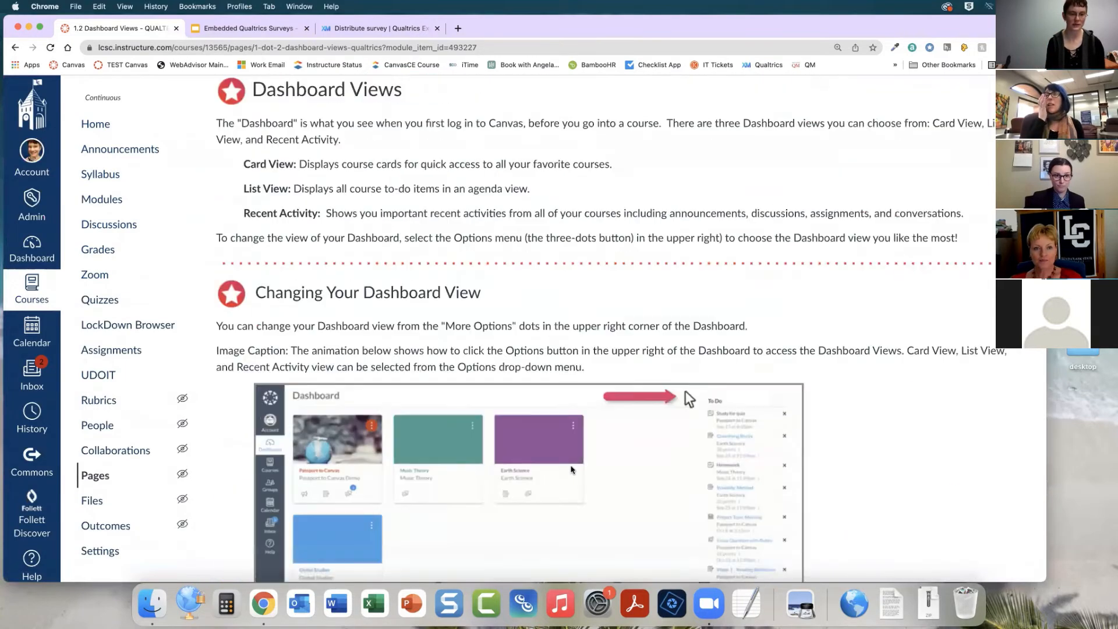
# Return to Modules and open the Dashboard Views Survey (classic) quiz
pyautogui.click(102, 257)
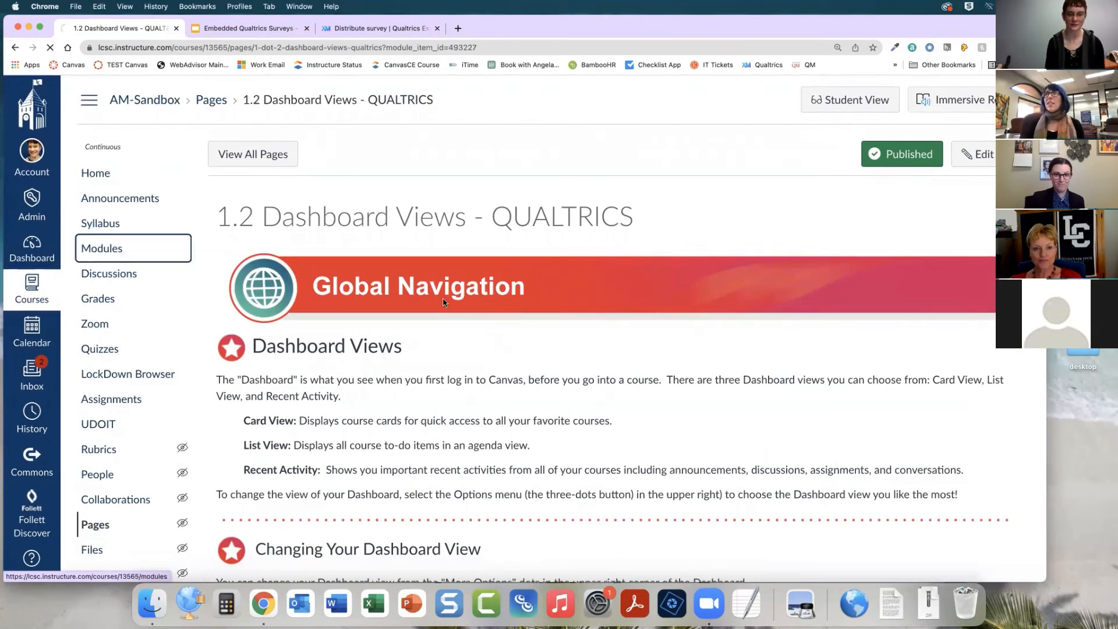
pyautogui.scroll(-3, 447, 305)
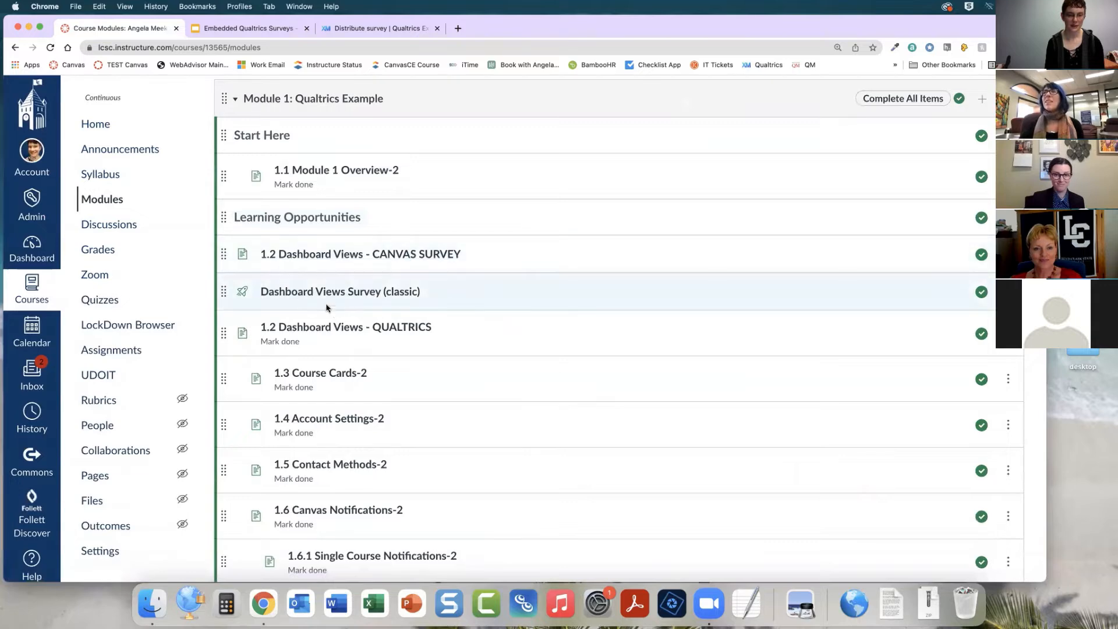
pyautogui.click(290, 293)
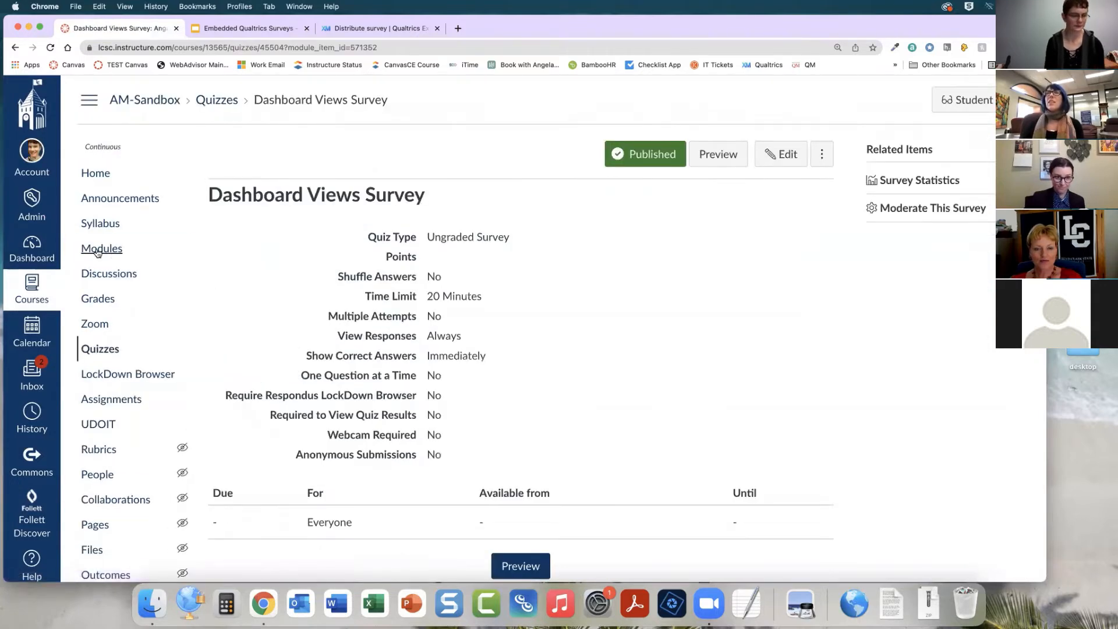
# Return to Modules and open the 1.2 Dashboard Views - QUALTRICS page
pyautogui.click(98, 251)
pyautogui.scroll(-1, 387, 424)
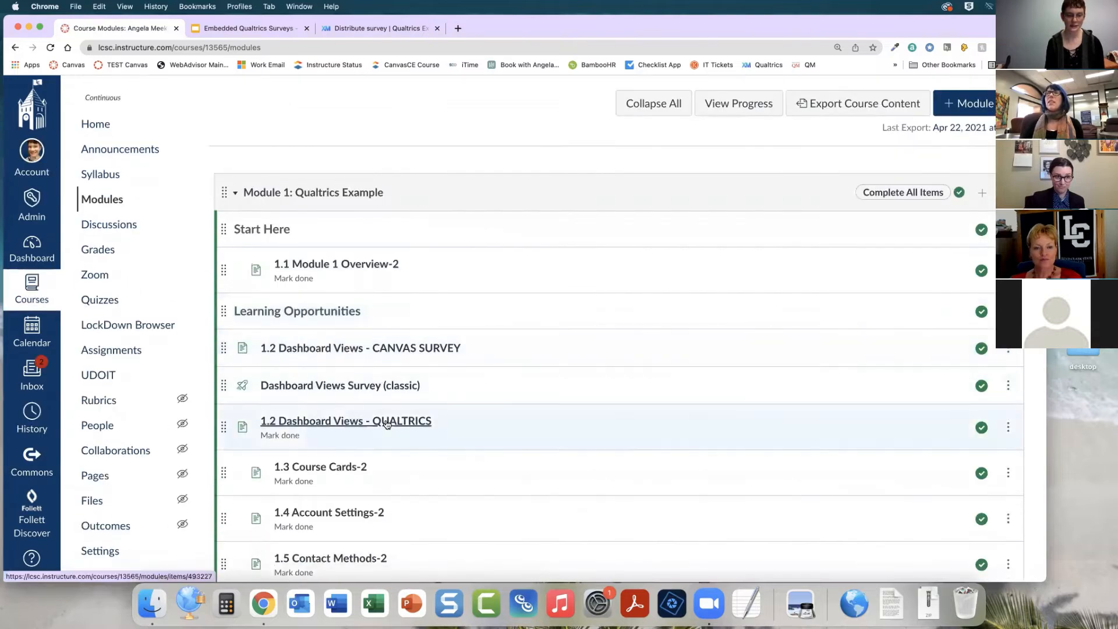
pyautogui.click(387, 424)
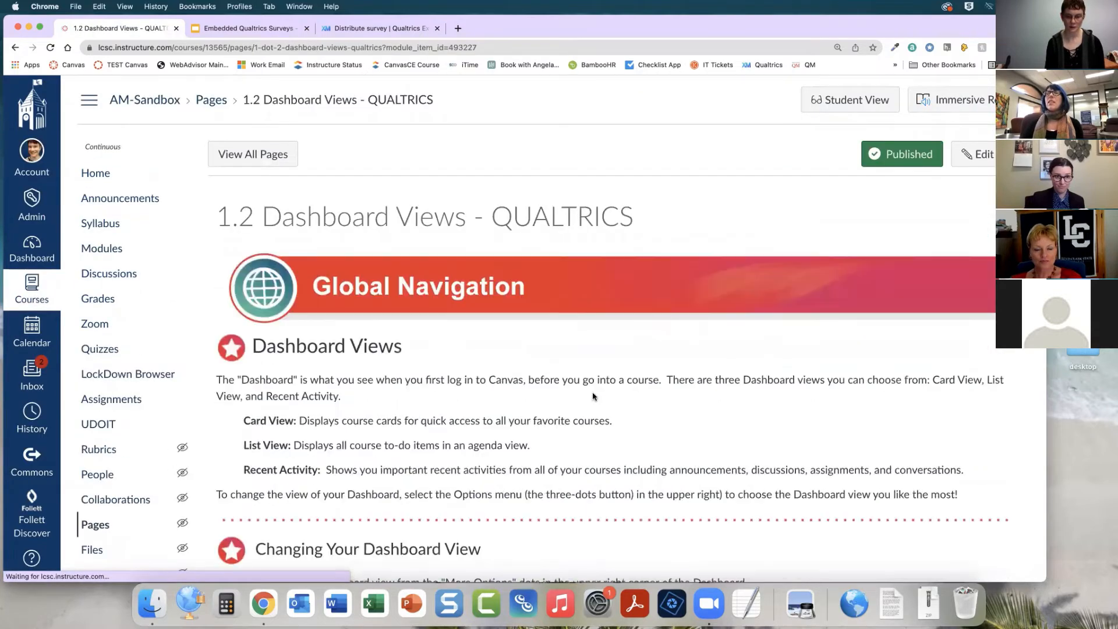
# Scroll down the page to examine the embedded Qualtrics survey
pyautogui.scroll(-5, 503, 554)
pyautogui.scroll(-10, 593, 392)
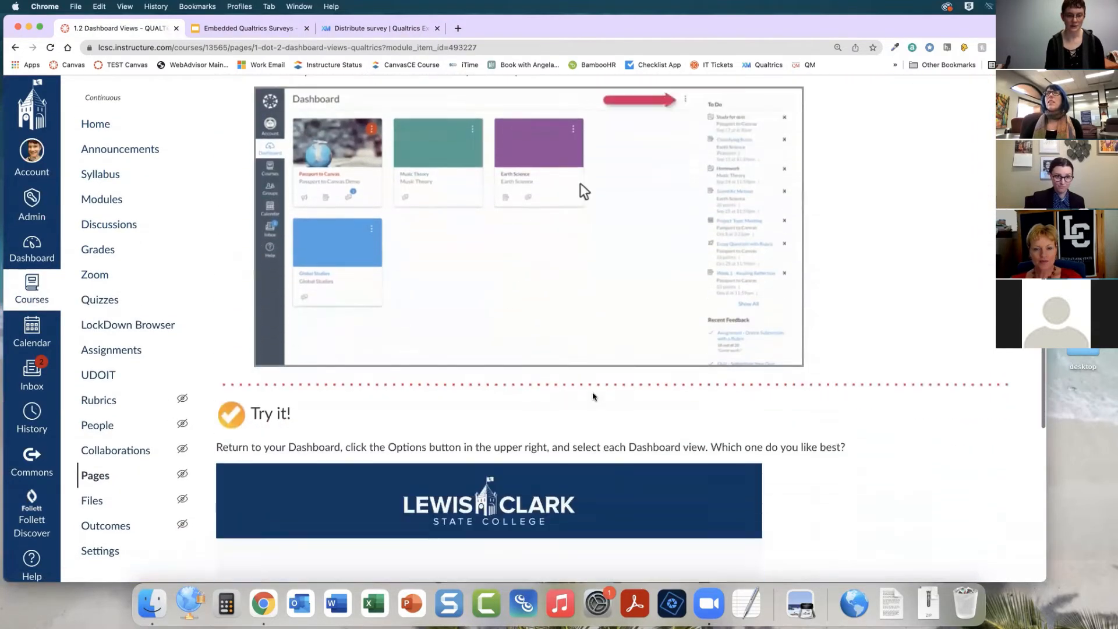
pyautogui.scroll(-3, 790, 400)
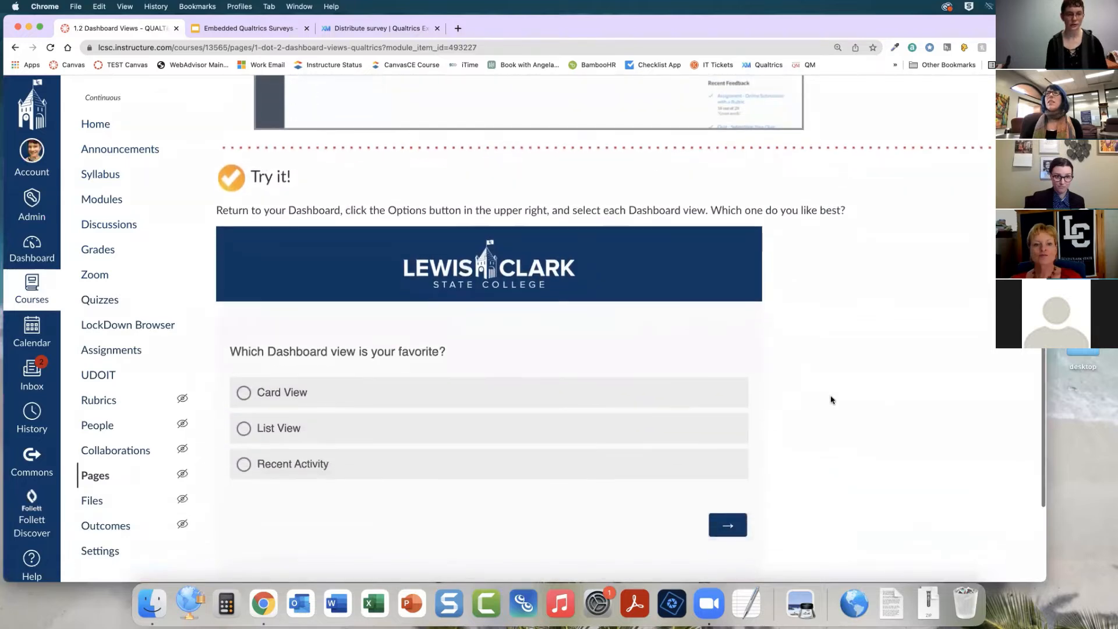
pyautogui.scroll(-1, 831, 400)
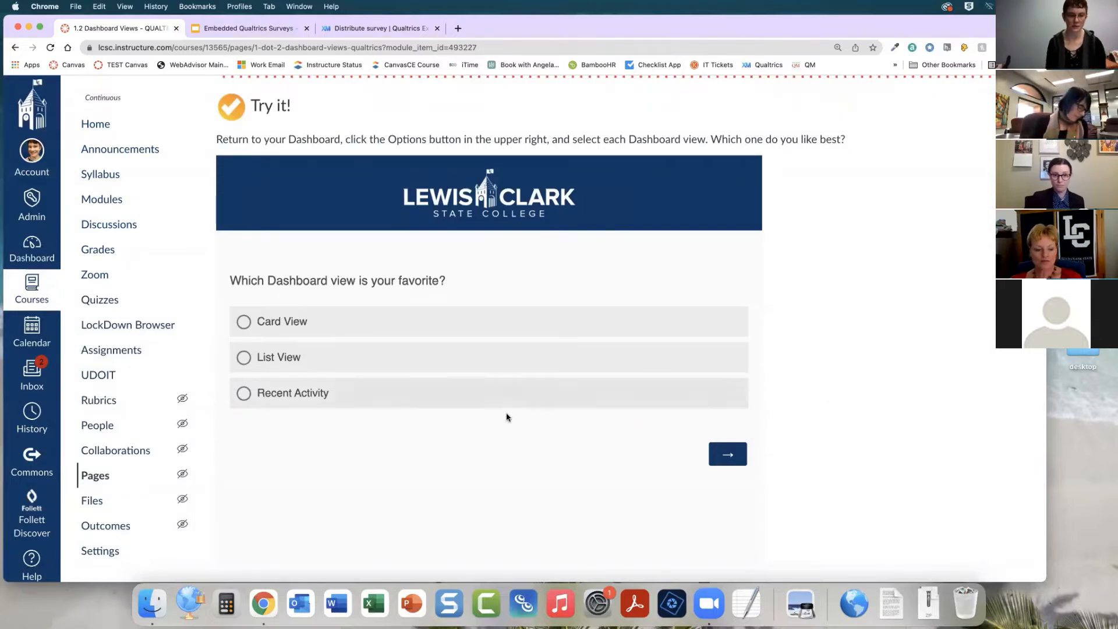
pyautogui.scroll(-2, 506, 417)
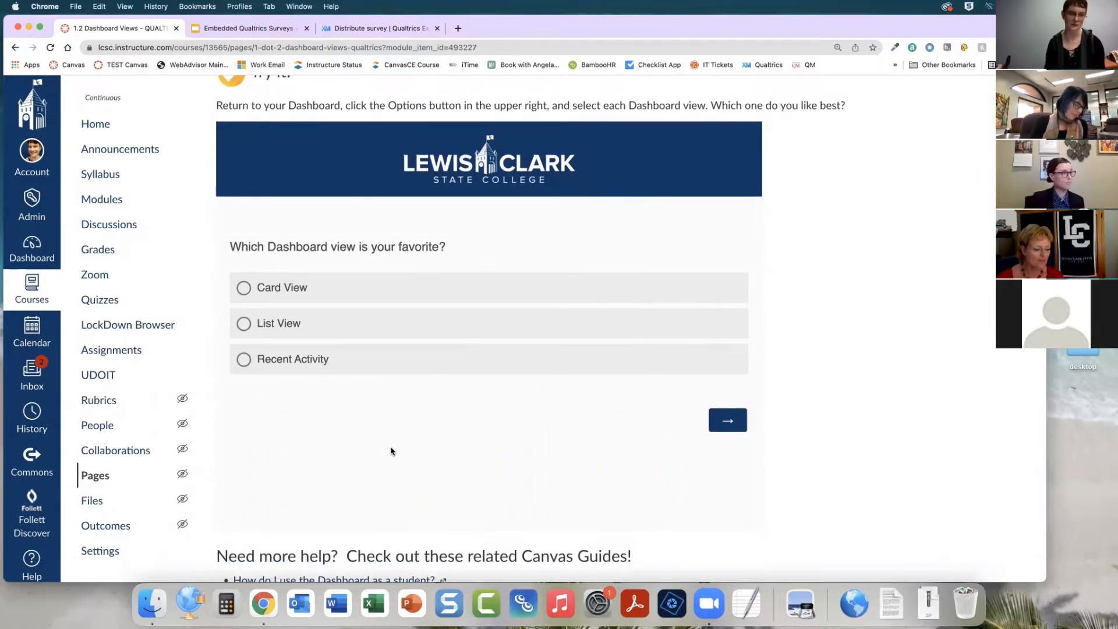
pyautogui.scroll(1, 372, 418)
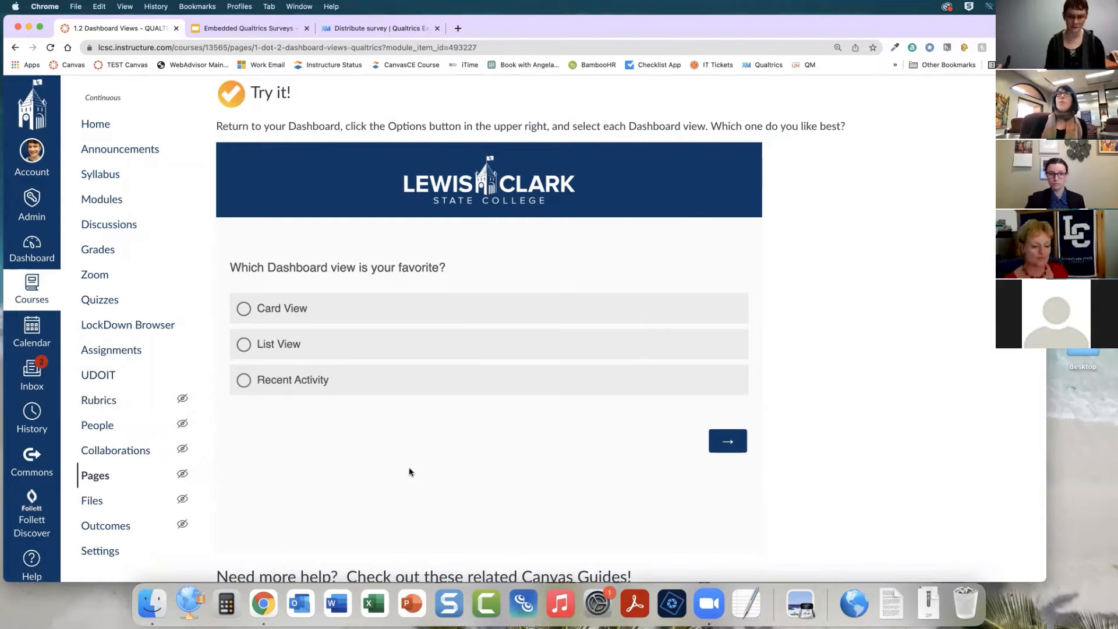
pyautogui.scroll(2, 295, 193)
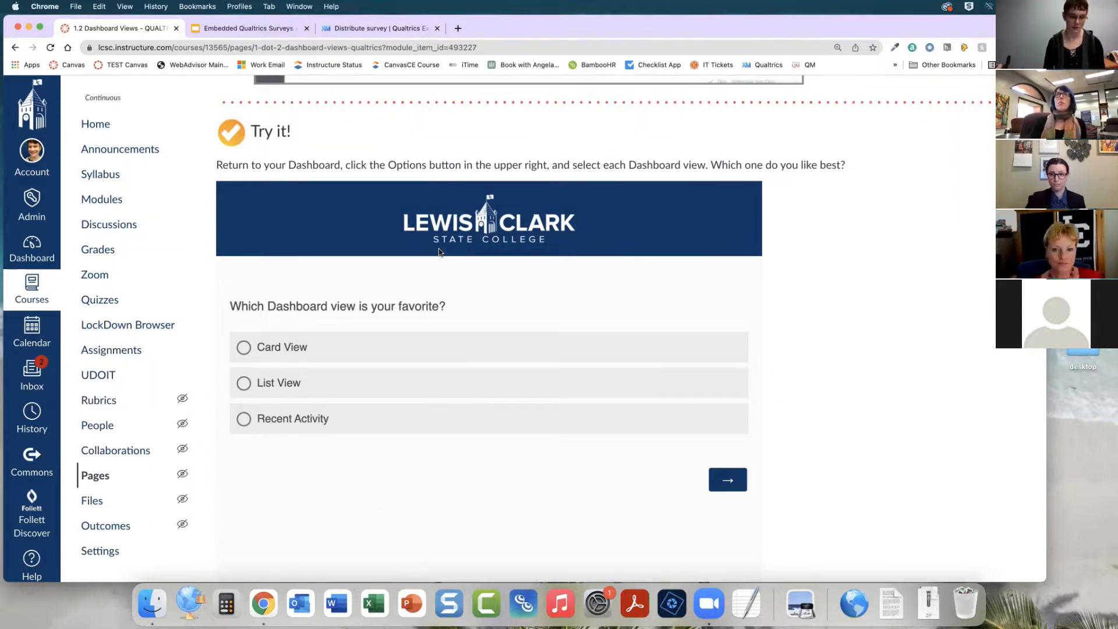
pyautogui.scroll(-2, 419, 472)
# Answer the embedded Qualtrics question with Card View and submit the response
pyautogui.click(243, 323)
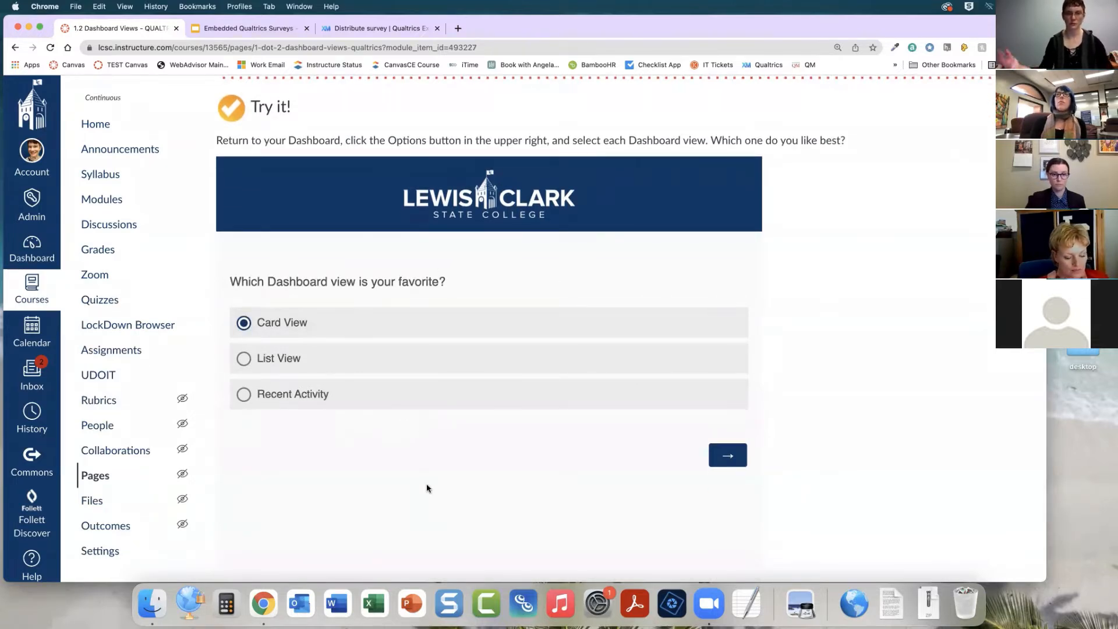
pyautogui.scroll(-3, 426, 488)
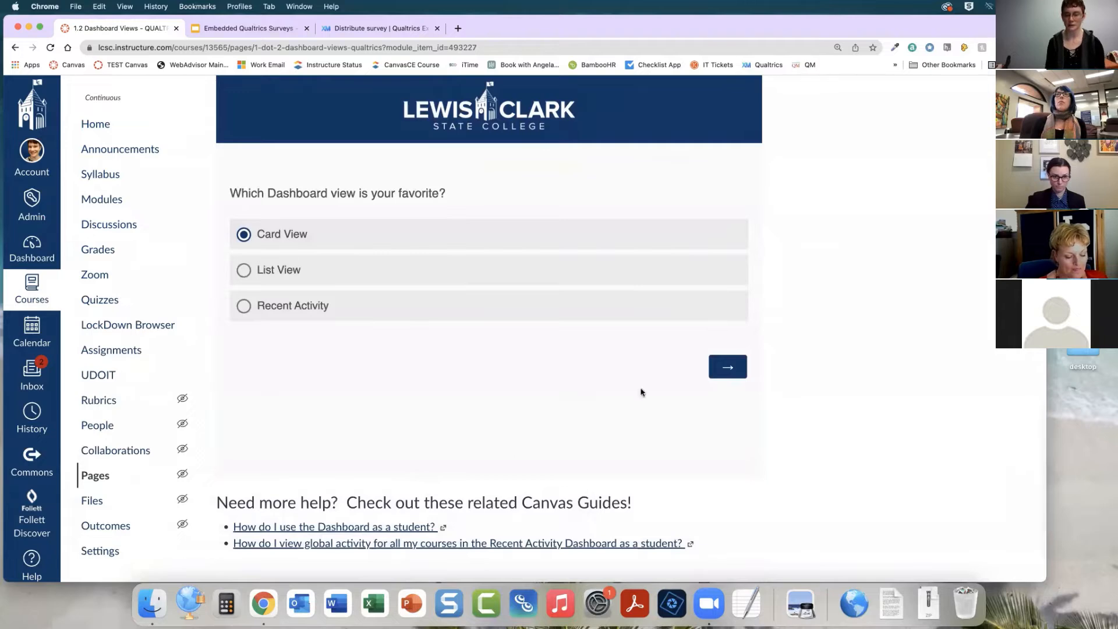
pyautogui.click(720, 371)
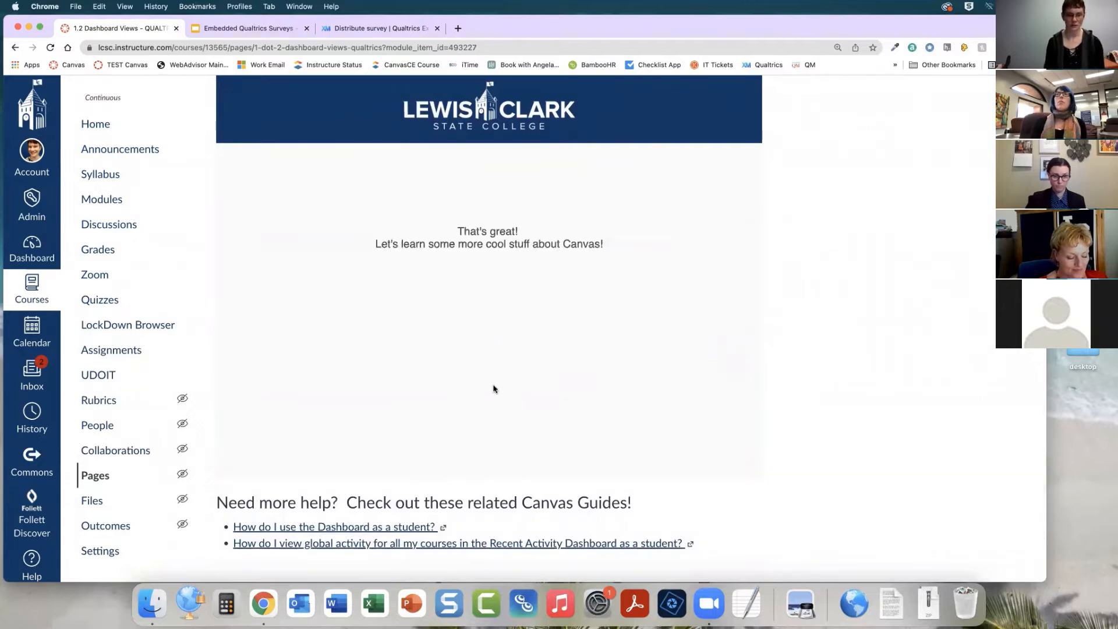
pyautogui.scroll(2, 493, 389)
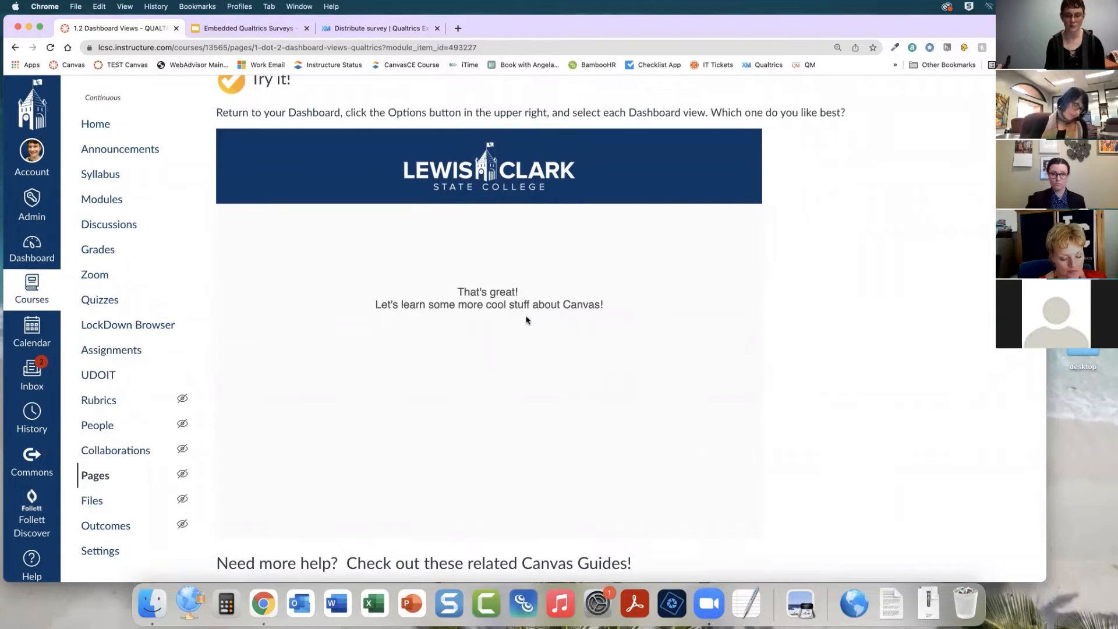
# Return to Modules and open the 5.10 Module 5 Conclusion and Key Points QUALTRICS page
pyautogui.scroll(-4, 468, 383)
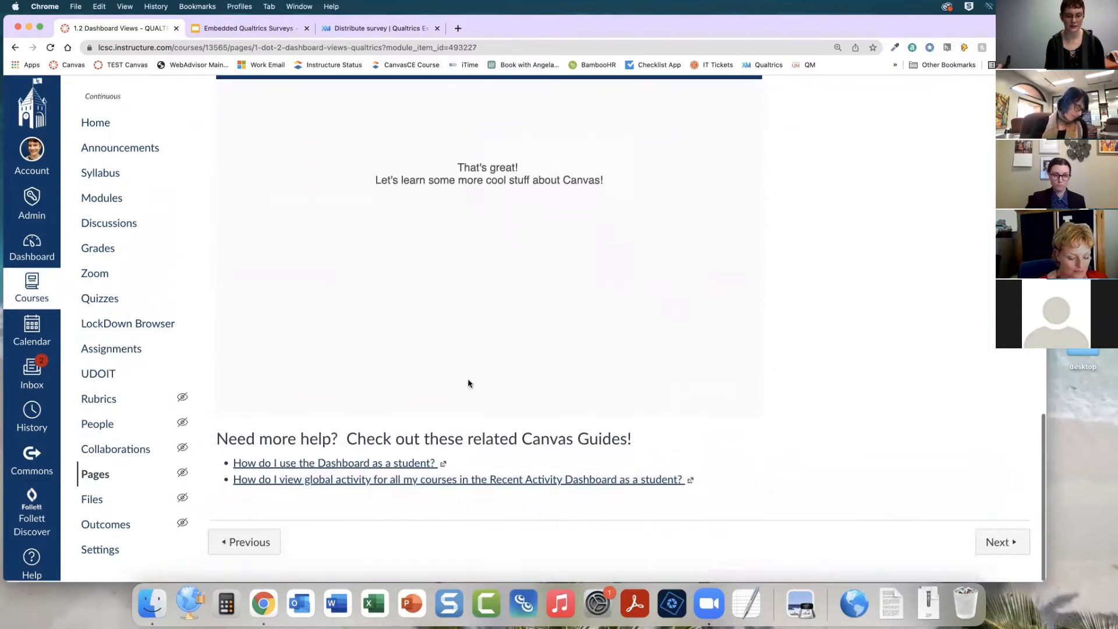
pyautogui.scroll(3, 468, 383)
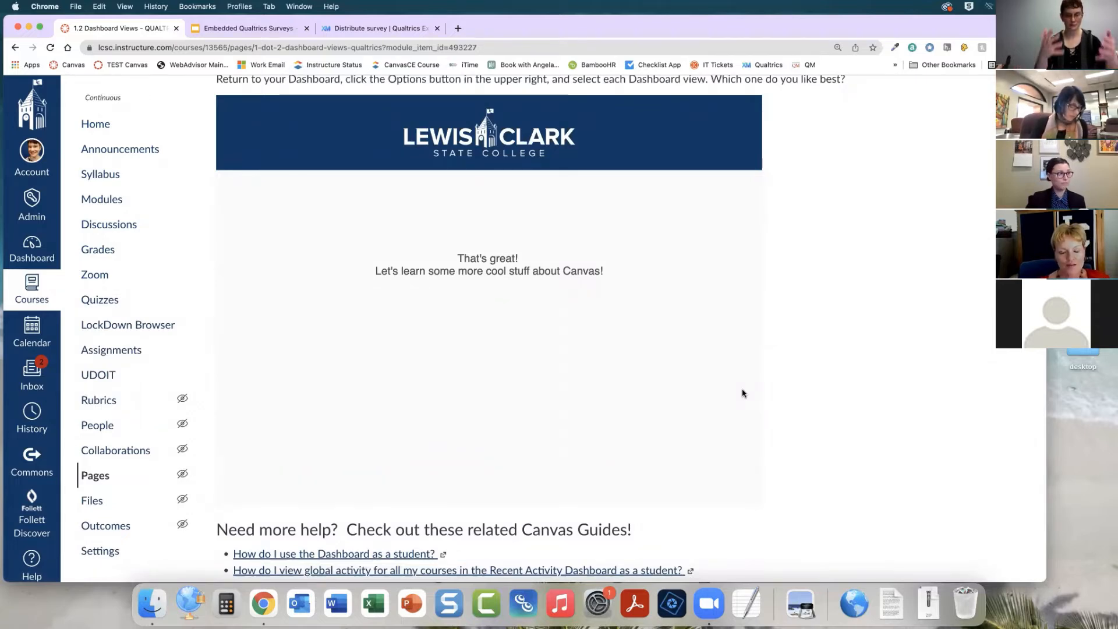
pyautogui.click(96, 205)
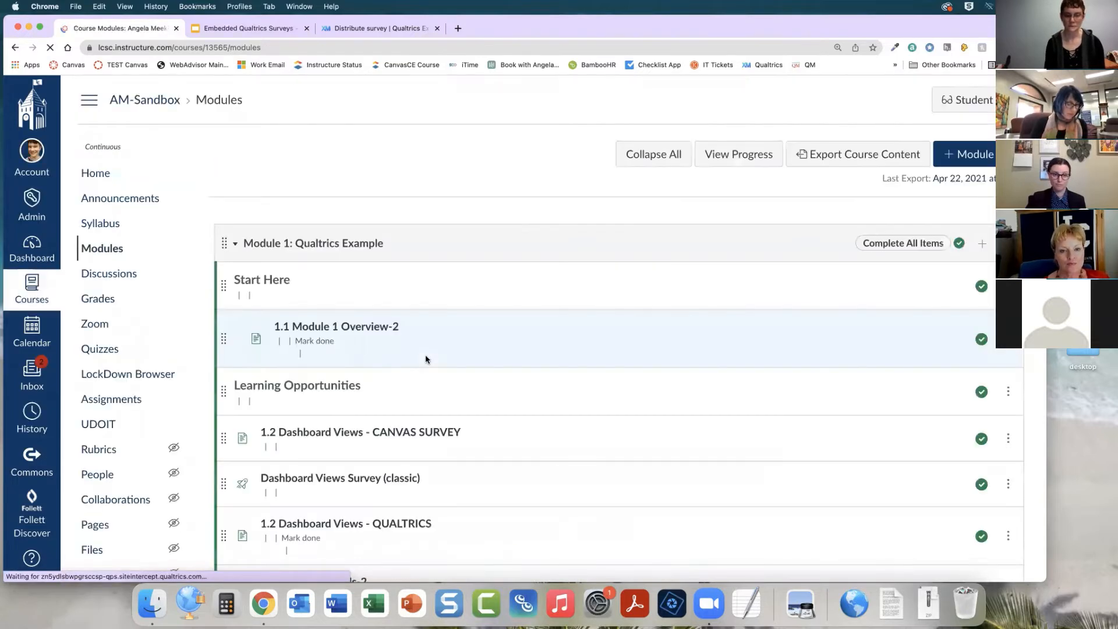
pyautogui.scroll(-1, 426, 360)
pyautogui.scroll(-12, 426, 359)
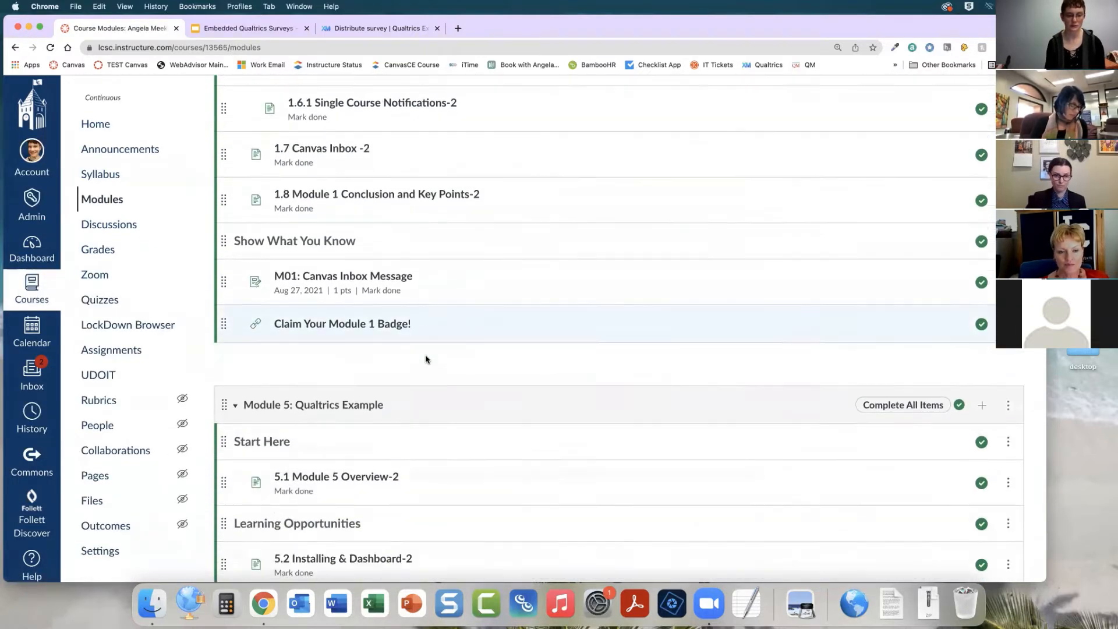
pyautogui.scroll(-7, 426, 359)
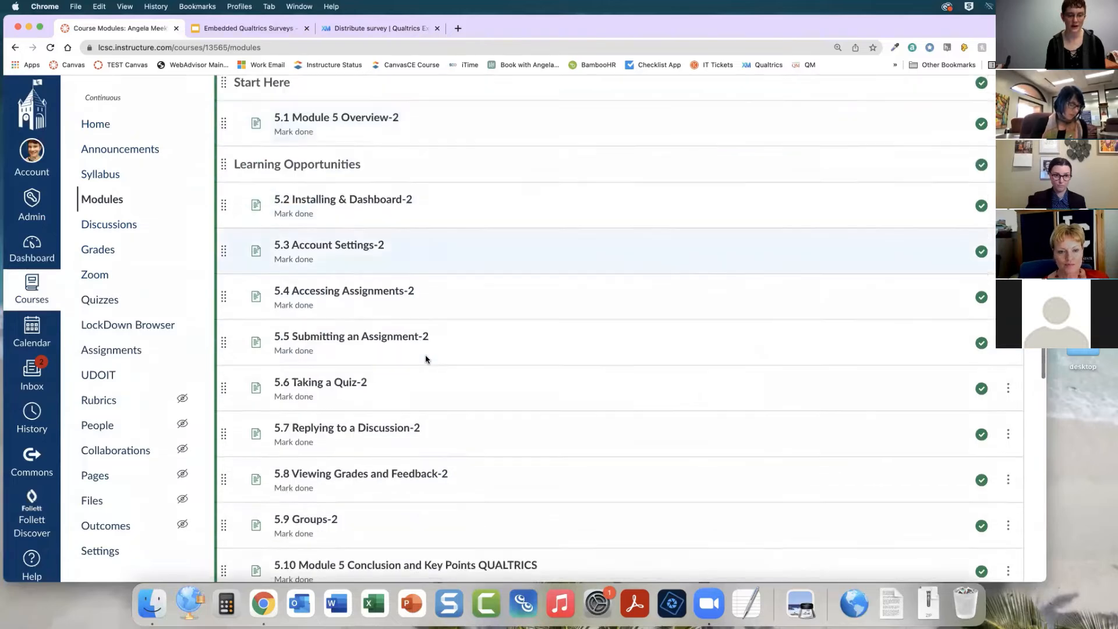
pyautogui.scroll(-2, 426, 359)
pyautogui.click(406, 319)
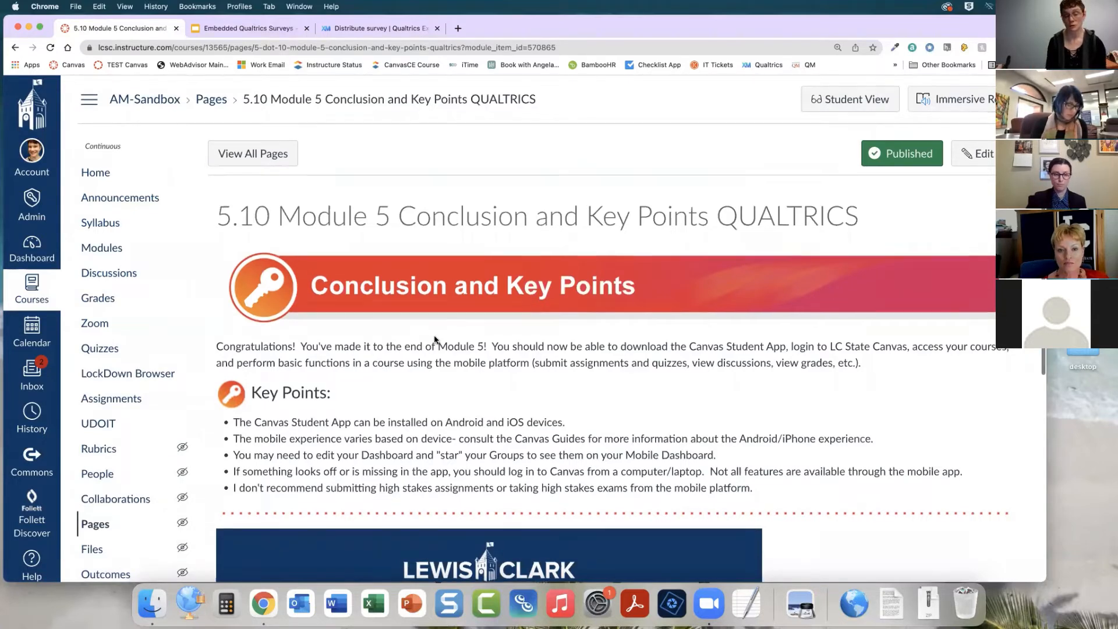
# Answer the embedded Qualtrics question with Computer/Laptop browser and submit the response
pyautogui.scroll(-3, 435, 340)
pyautogui.scroll(-5, 434, 340)
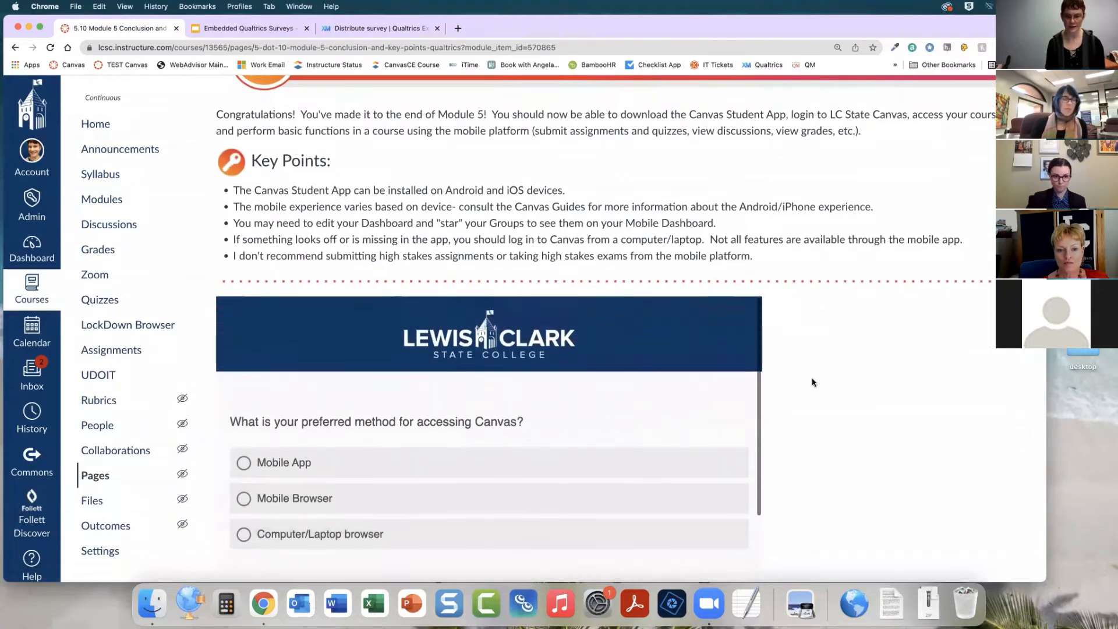
pyautogui.scroll(-3, 812, 379)
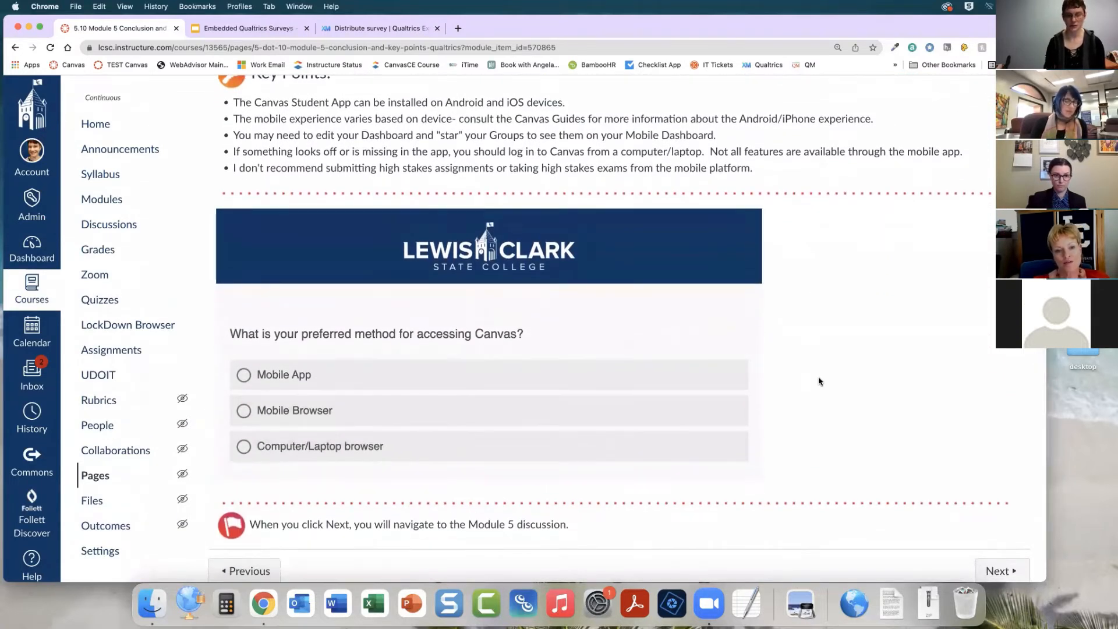
pyautogui.scroll(-3, 613, 390)
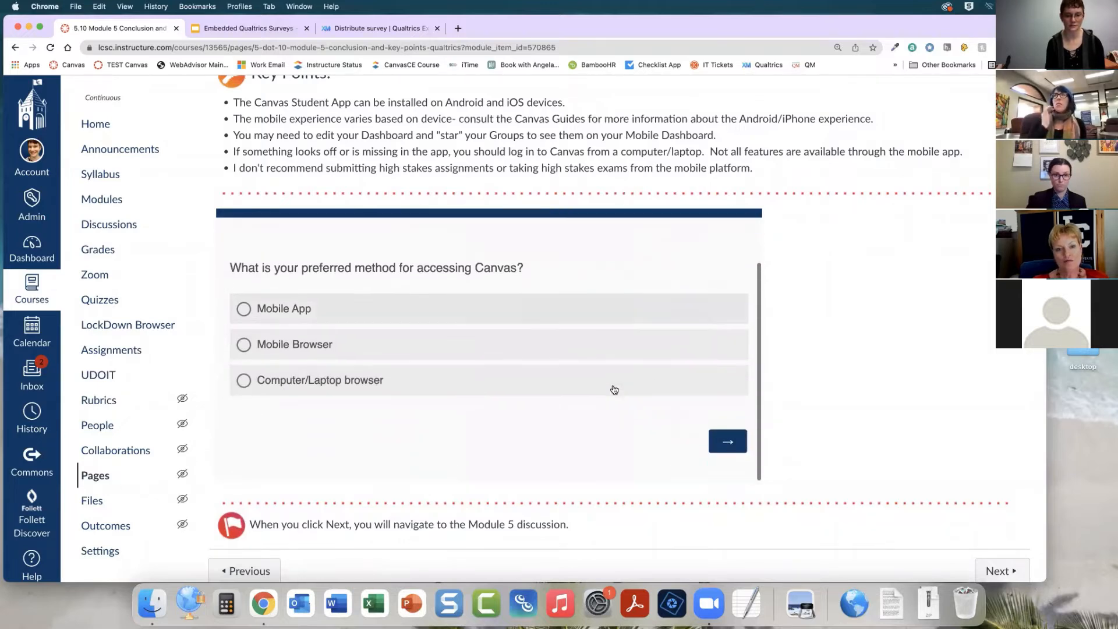
pyautogui.click(290, 382)
pyautogui.click(728, 441)
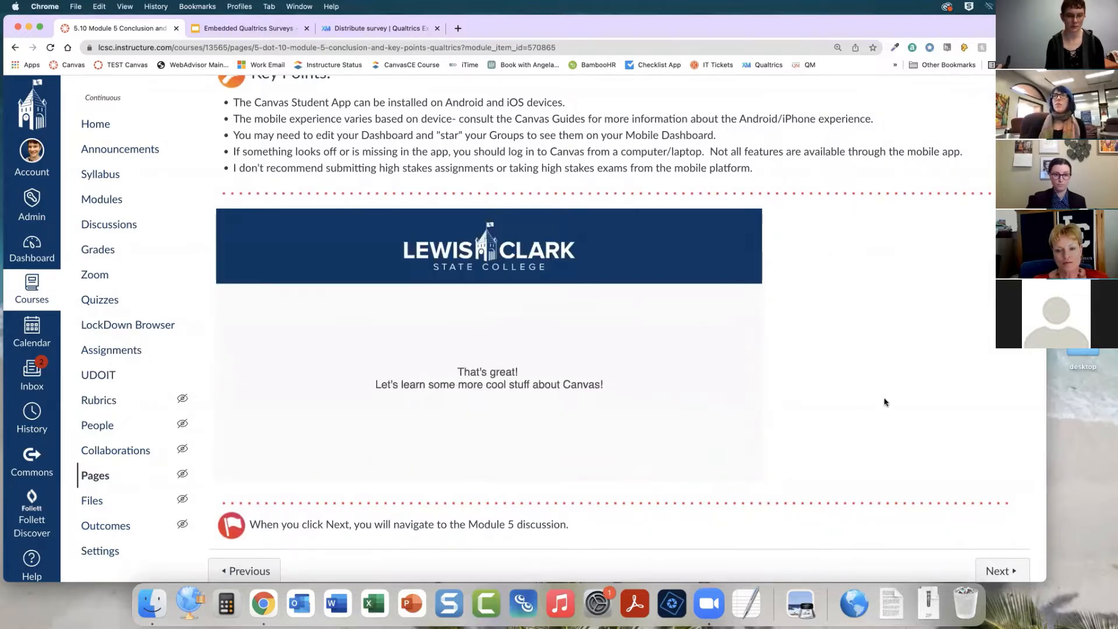
# Return to Modules and open the 1.1 Module 1 Overview-2 page
pyautogui.scroll(1, 885, 400)
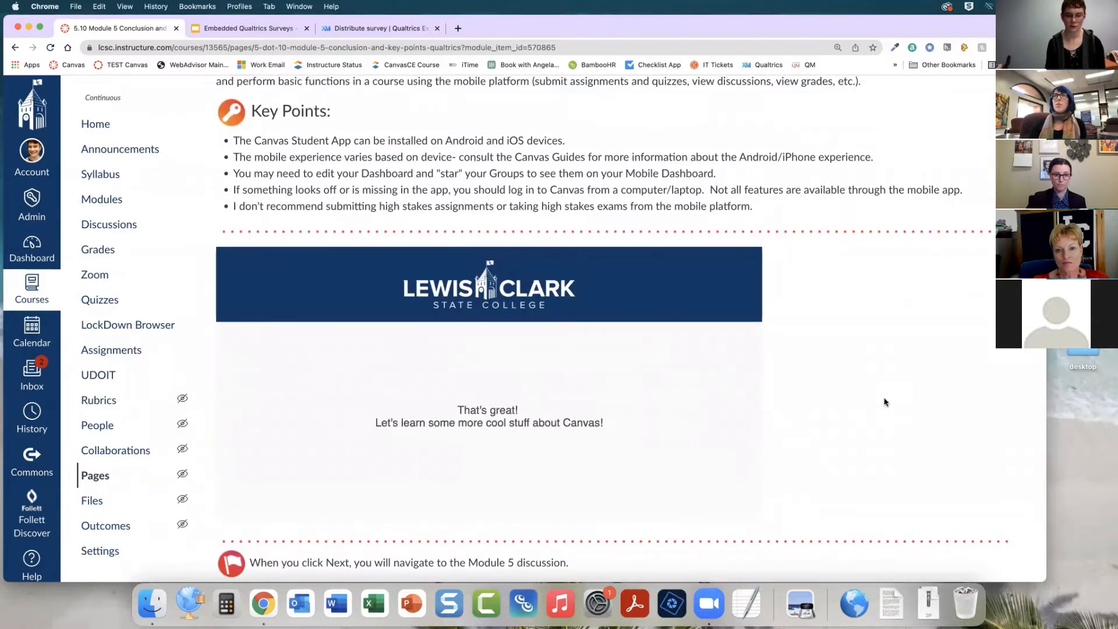
pyautogui.scroll(5, 884, 400)
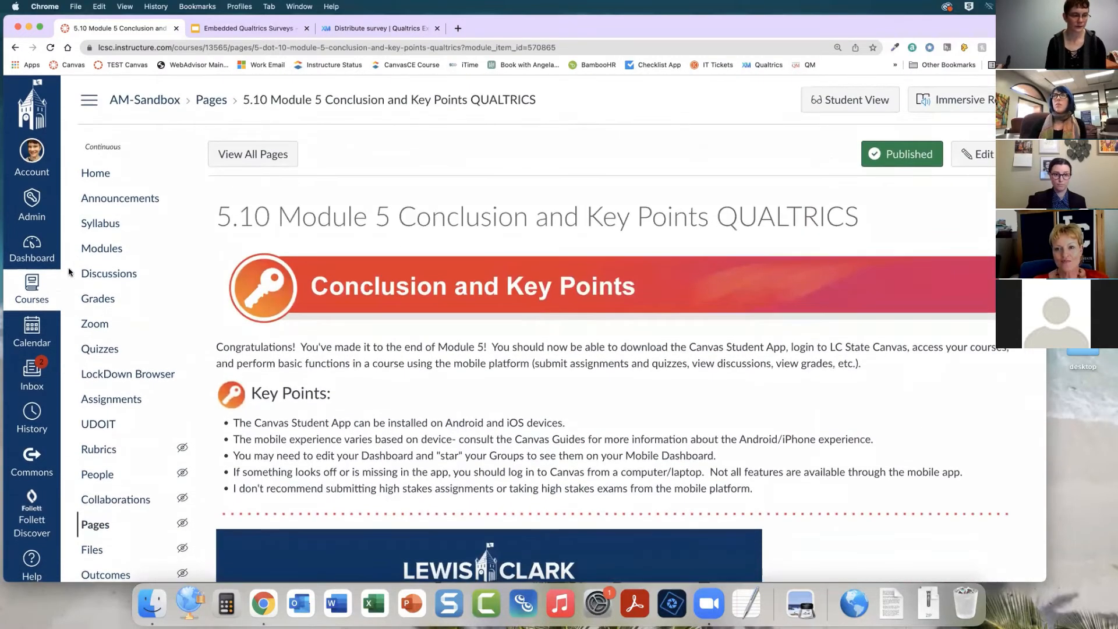
pyautogui.click(96, 249)
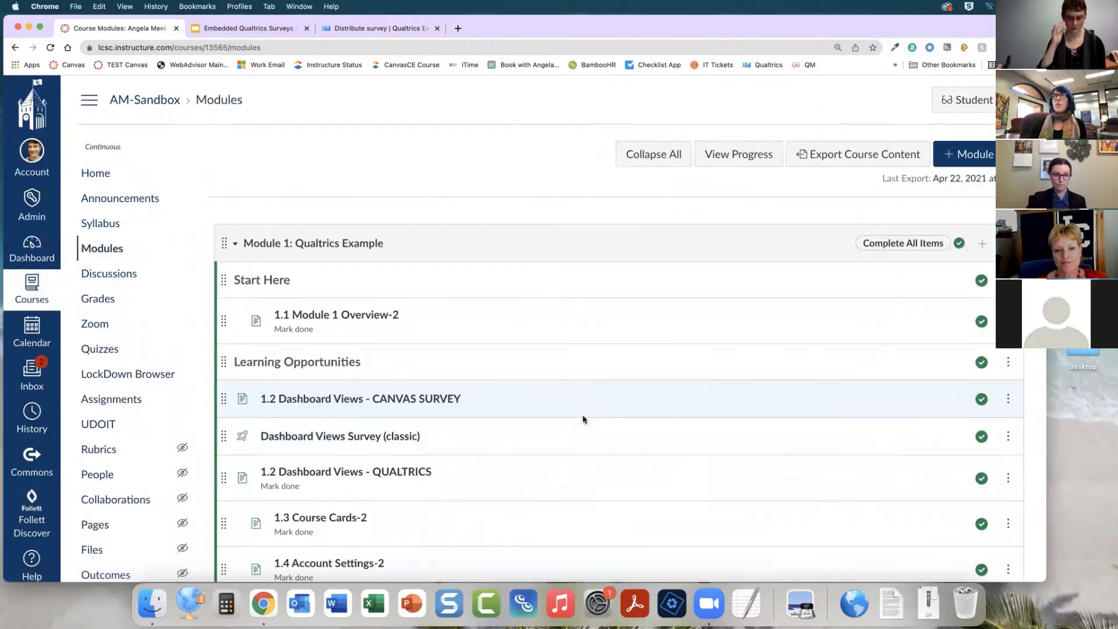
pyautogui.scroll(-2, 540, 391)
pyautogui.scroll(2, 539, 391)
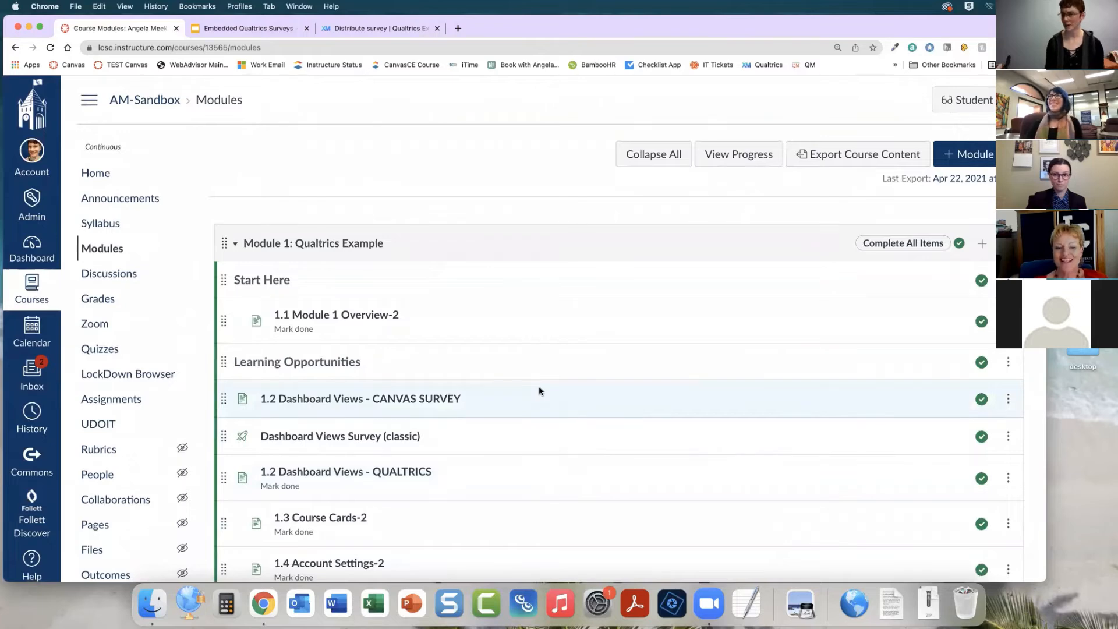
pyautogui.click(350, 320)
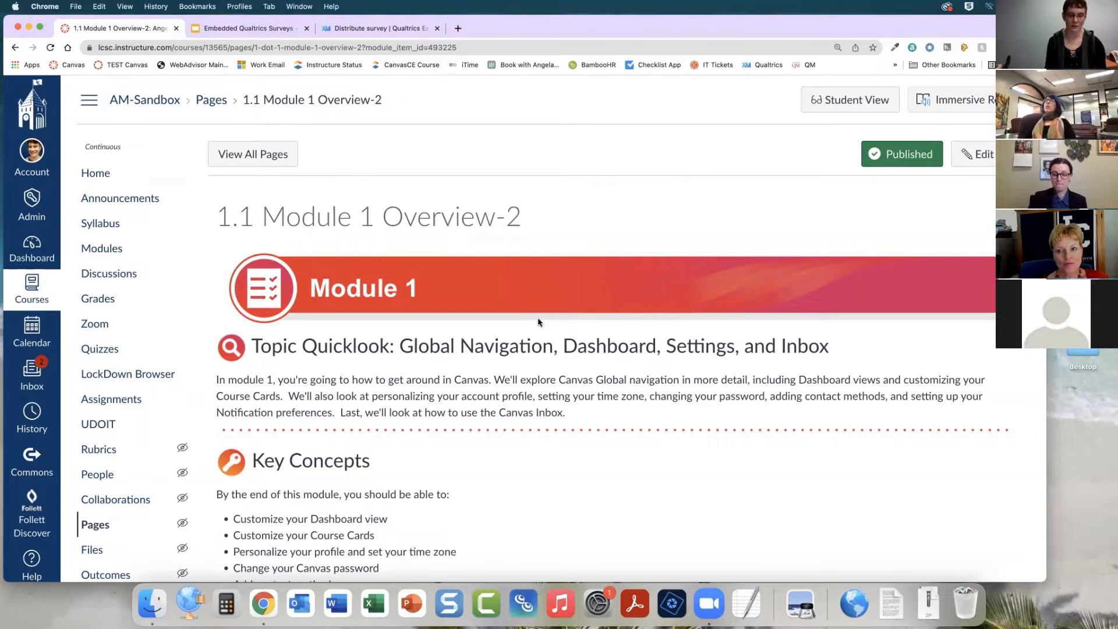
# Open the 1.1 Module 1 Overview-2 page for editing
pyautogui.scroll(-5, 538, 322)
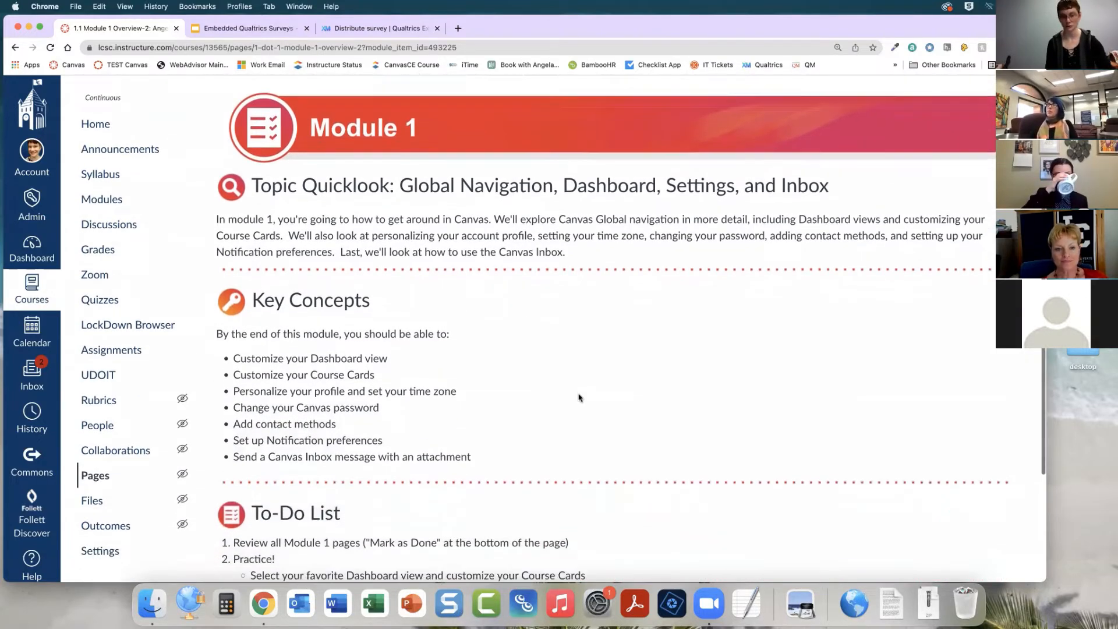
pyautogui.scroll(-1, 579, 397)
pyautogui.scroll(6, 579, 398)
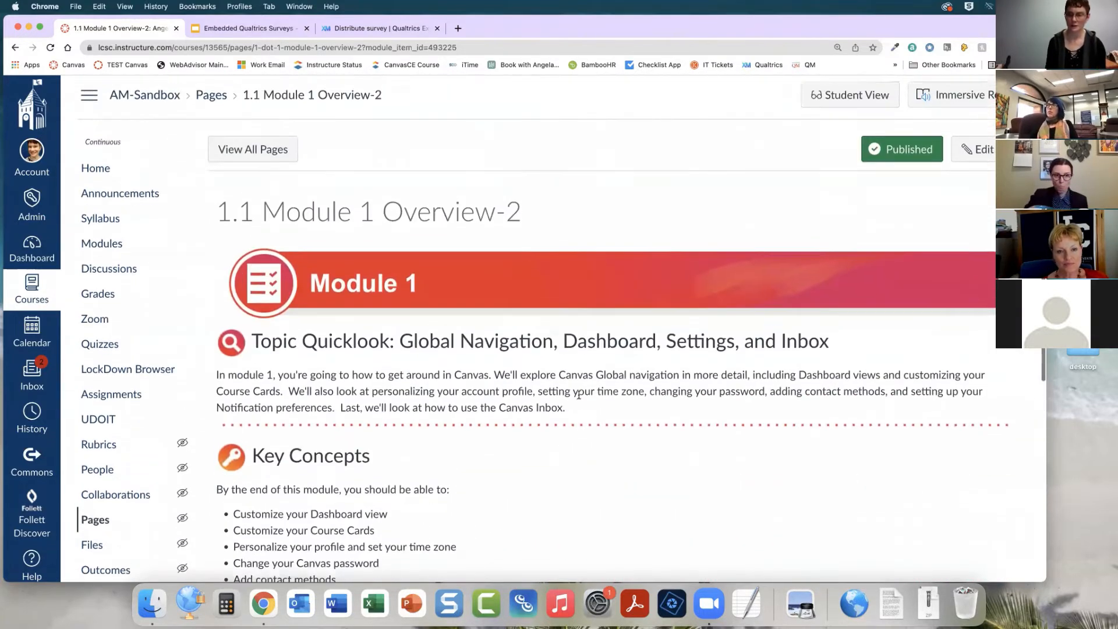
pyautogui.click(978, 156)
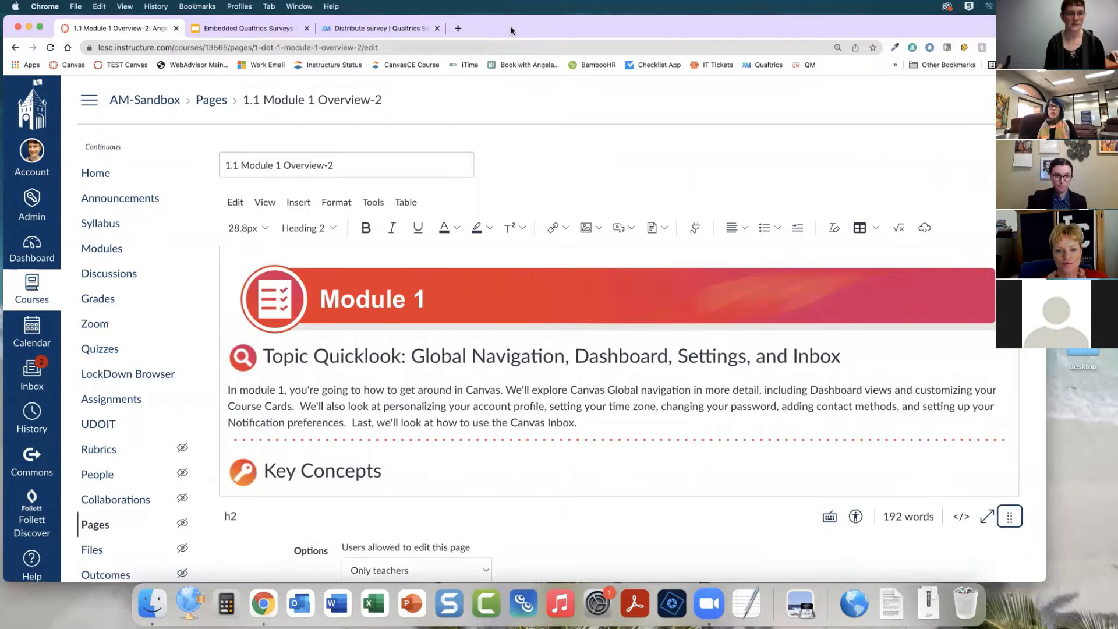
pyautogui.moveTo(512, 31); pyautogui.dragTo(505, 24)
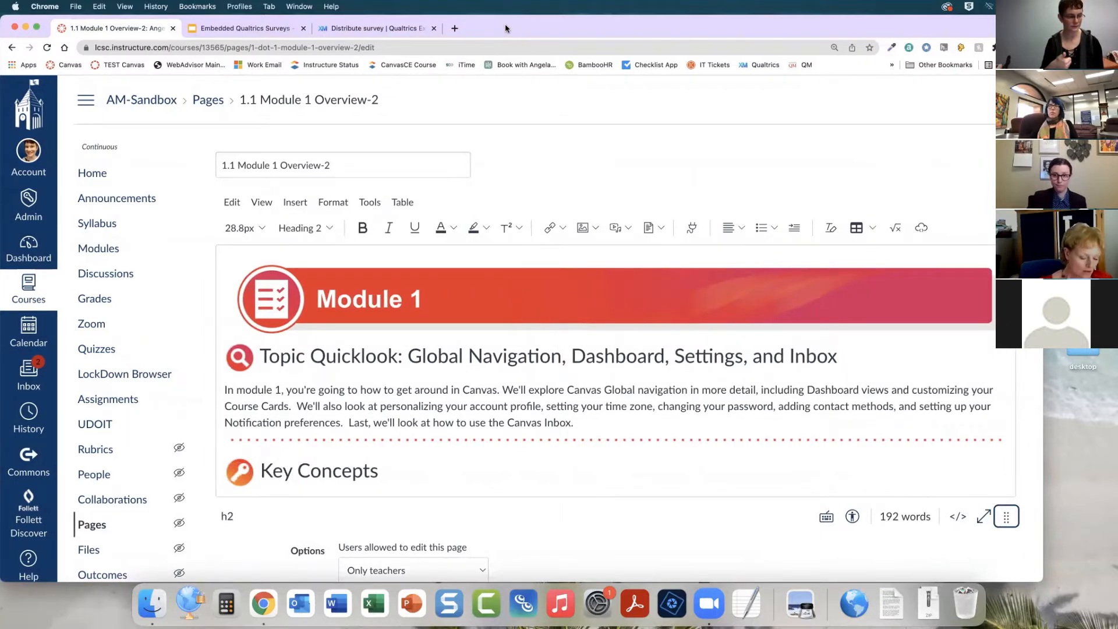
pyautogui.scroll(-3, 660, 413)
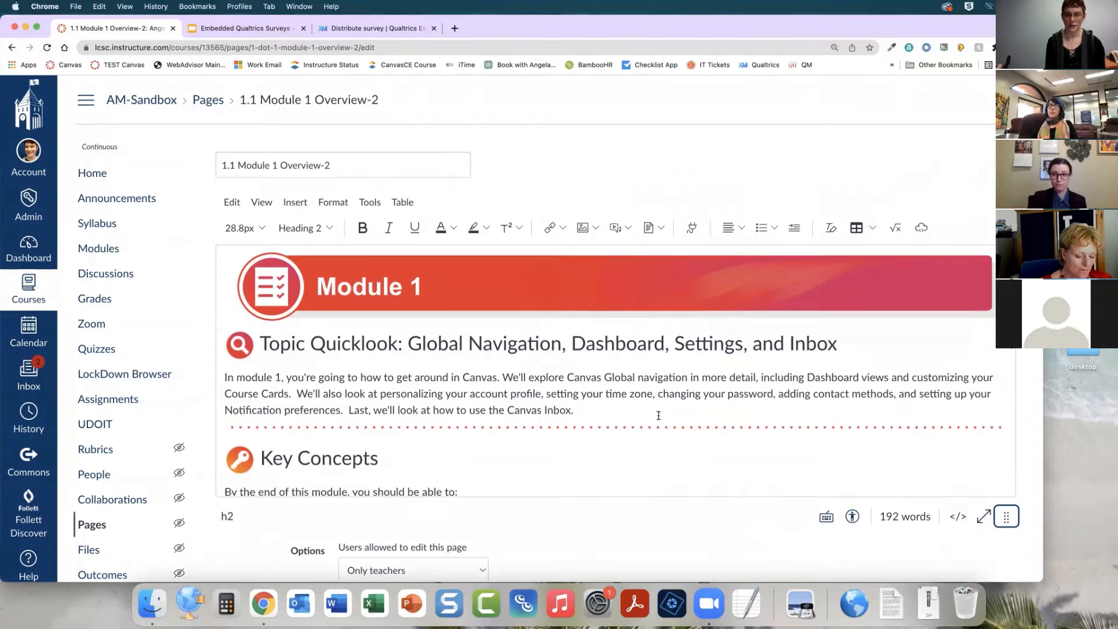
pyautogui.scroll(1, 660, 413)
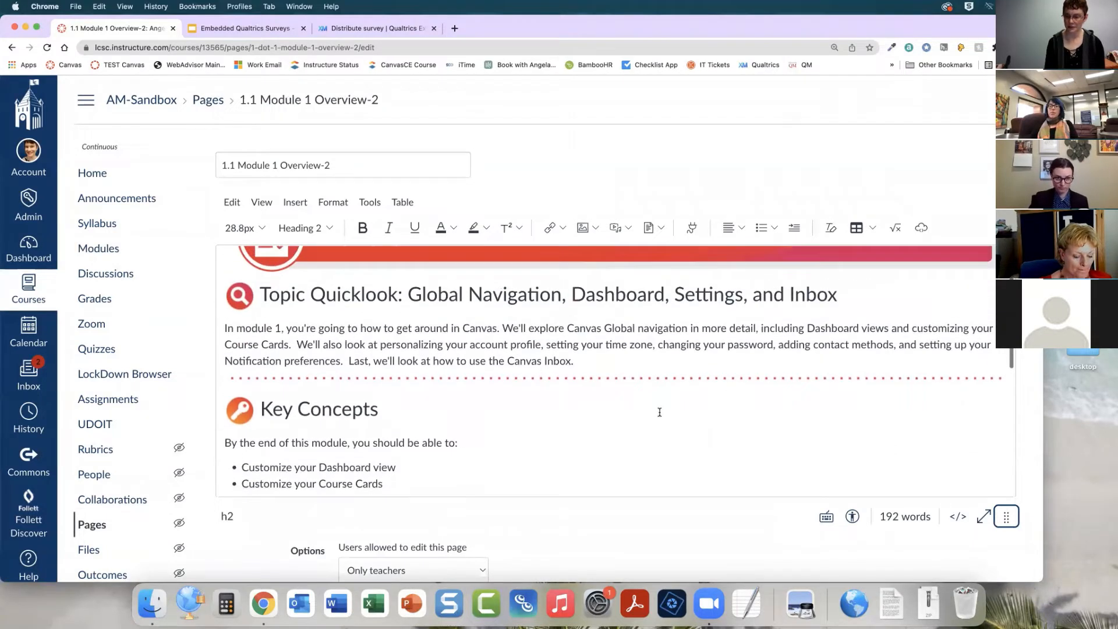
# Toggle between the raw HTML editor and the rich text editor to examine the page's code
pyautogui.click(959, 517)
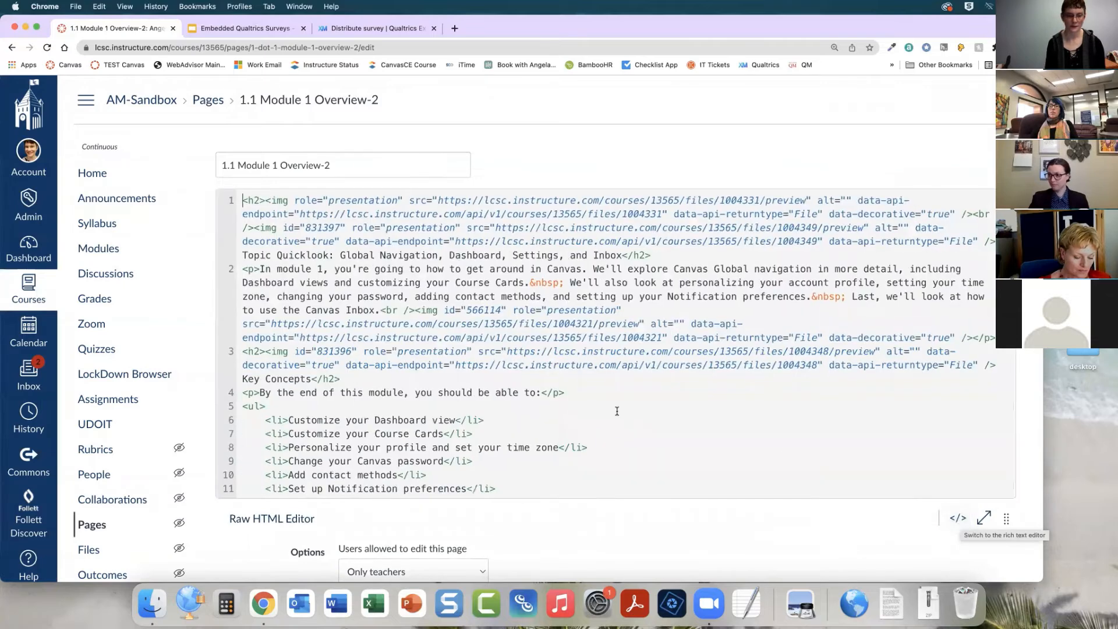
pyautogui.scroll(-5, 617, 412)
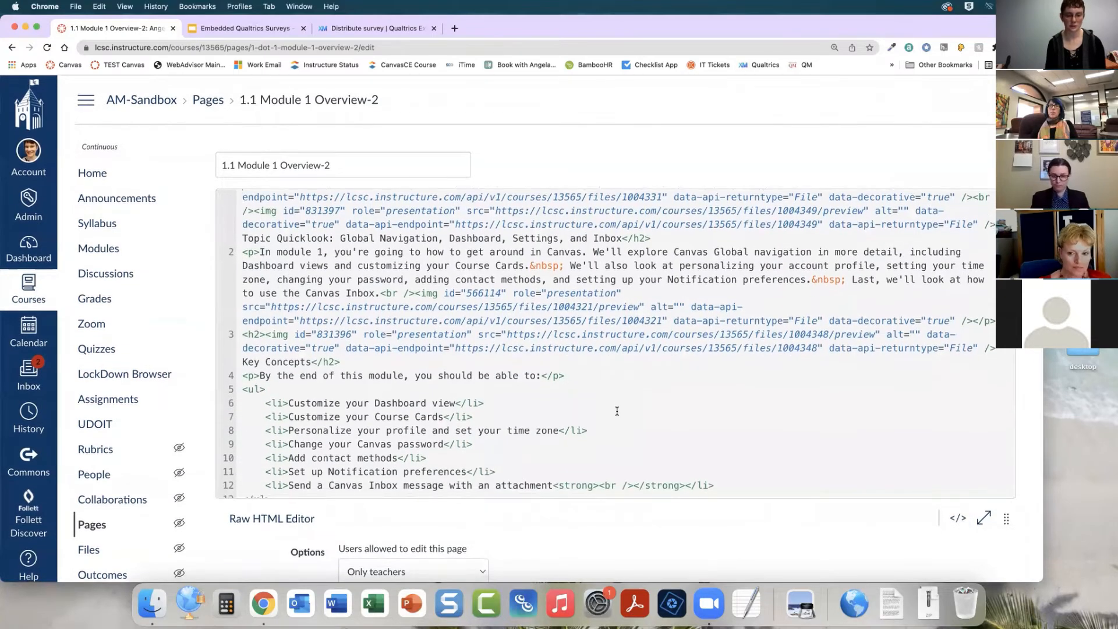
pyautogui.scroll(-8, 616, 411)
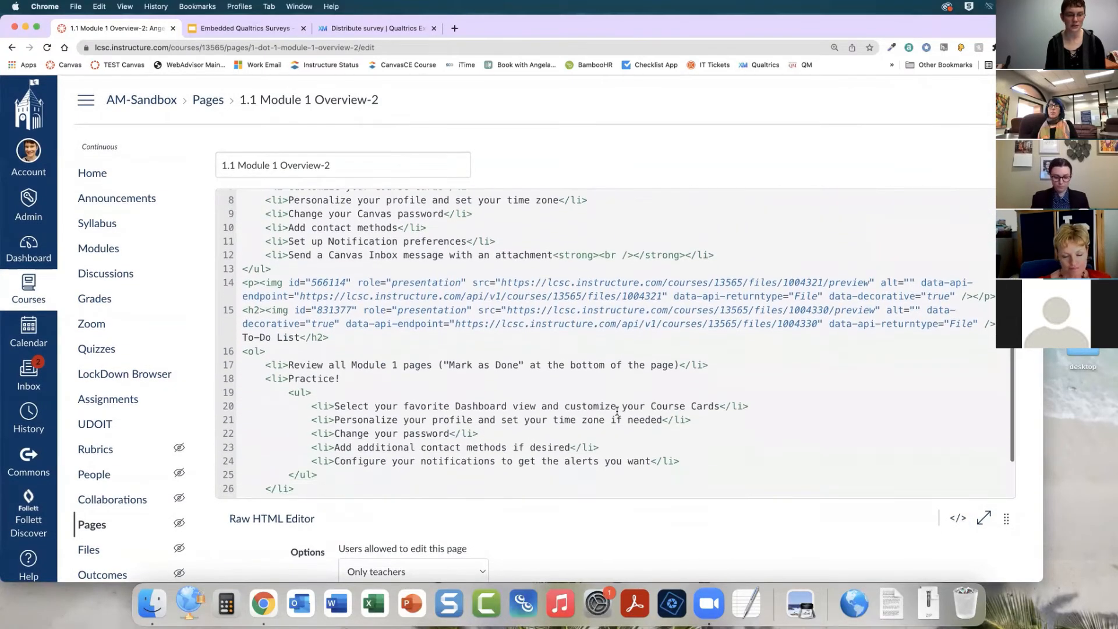
pyautogui.scroll(10, 617, 411)
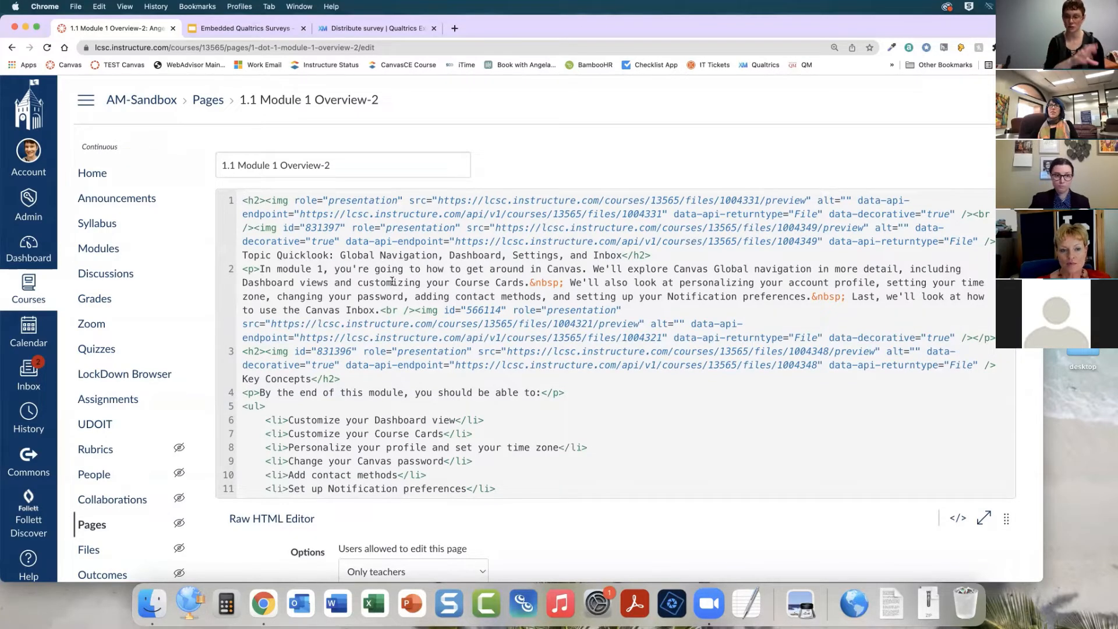
pyautogui.click(958, 518)
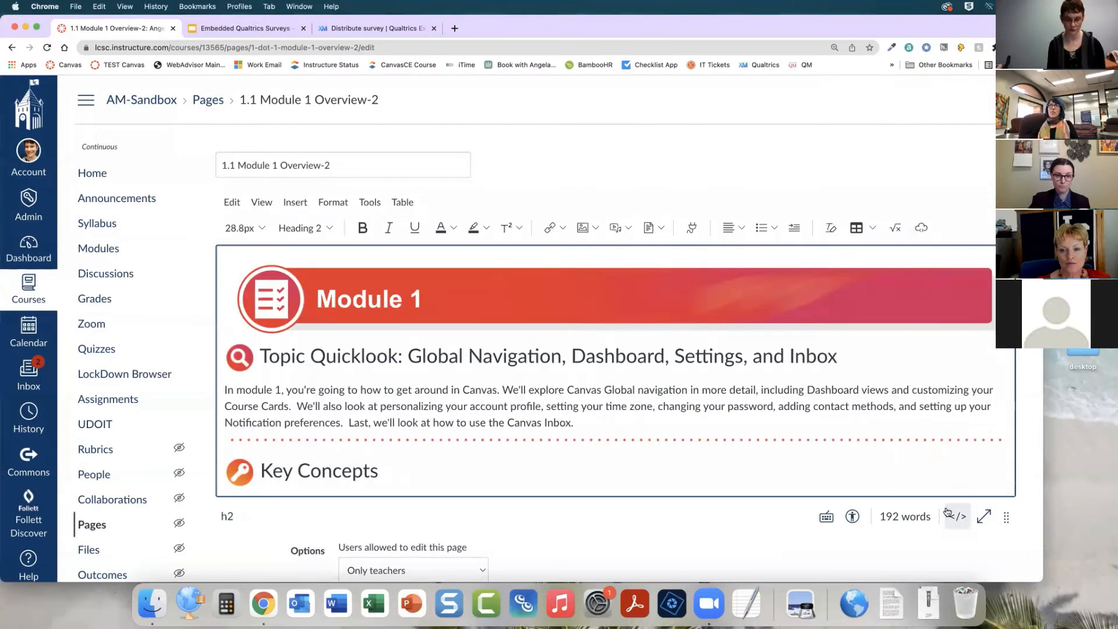
pyautogui.click(958, 518)
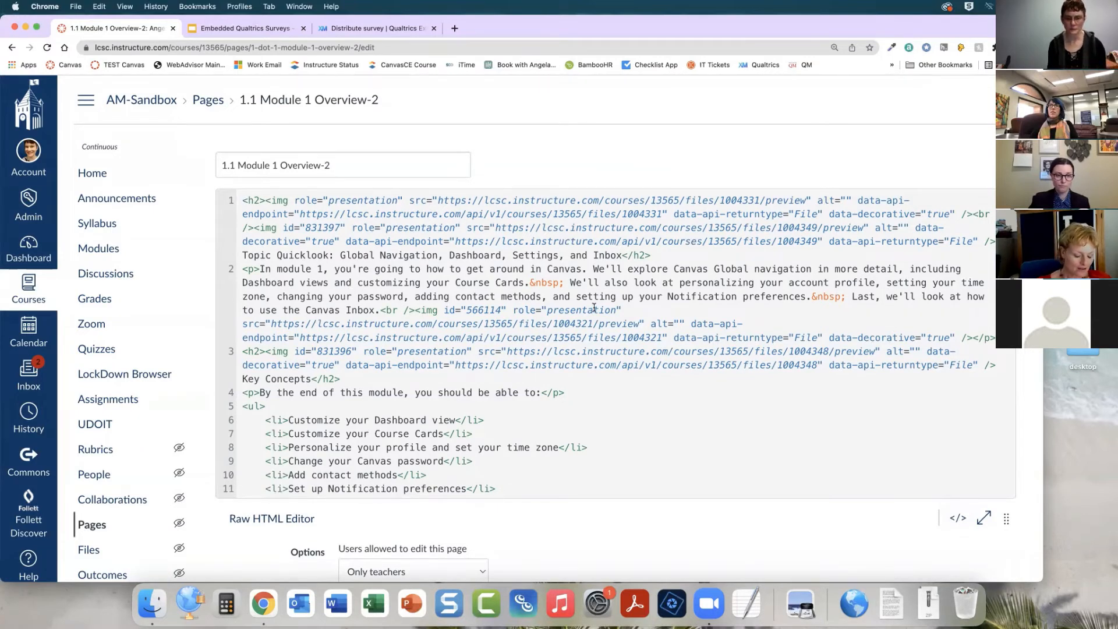
pyautogui.scroll(-4, 594, 307)
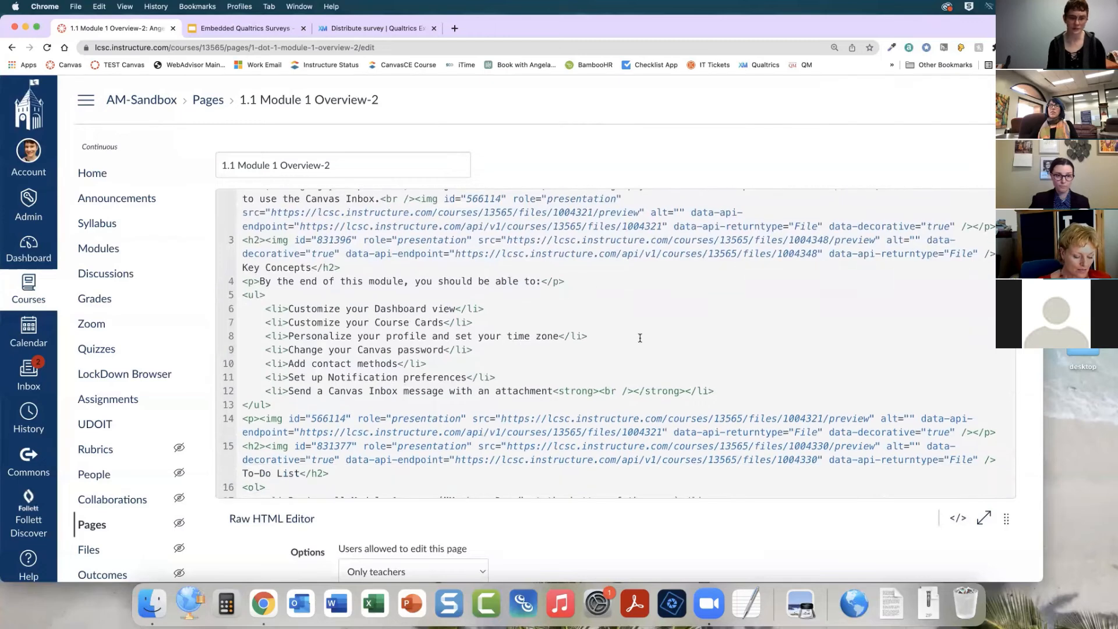
pyautogui.scroll(-2, 640, 338)
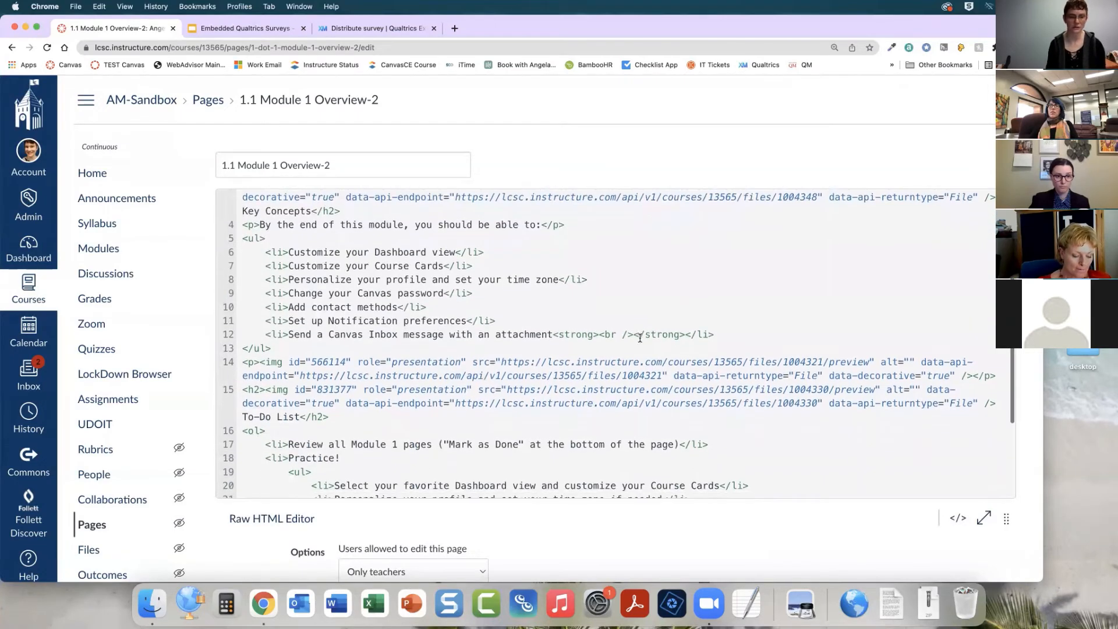
pyautogui.scroll(3, 640, 337)
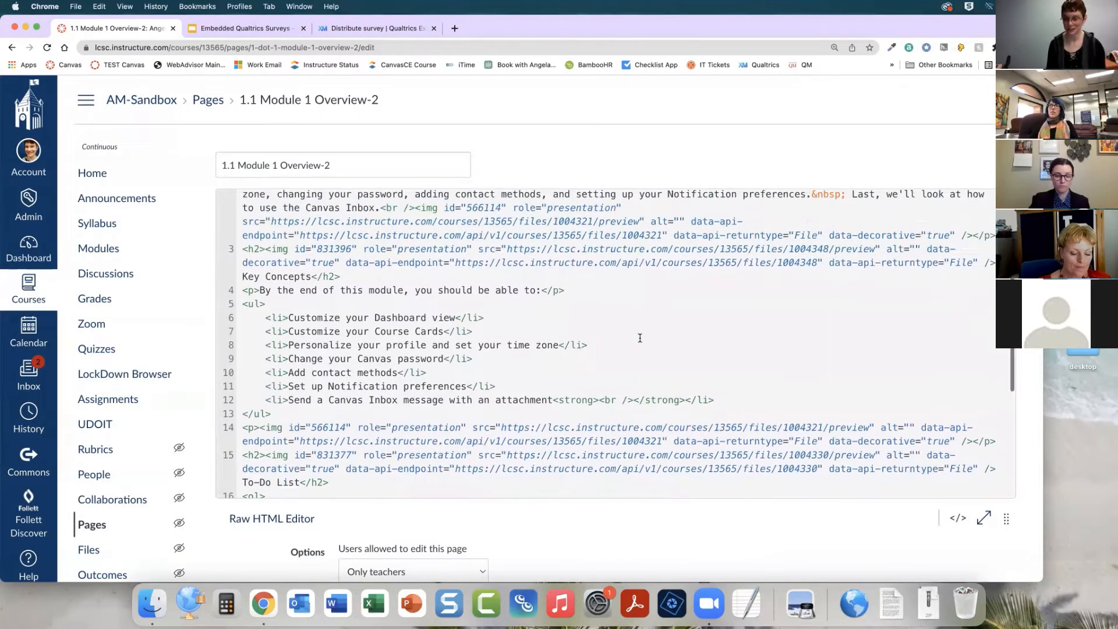
pyautogui.click(957, 517)
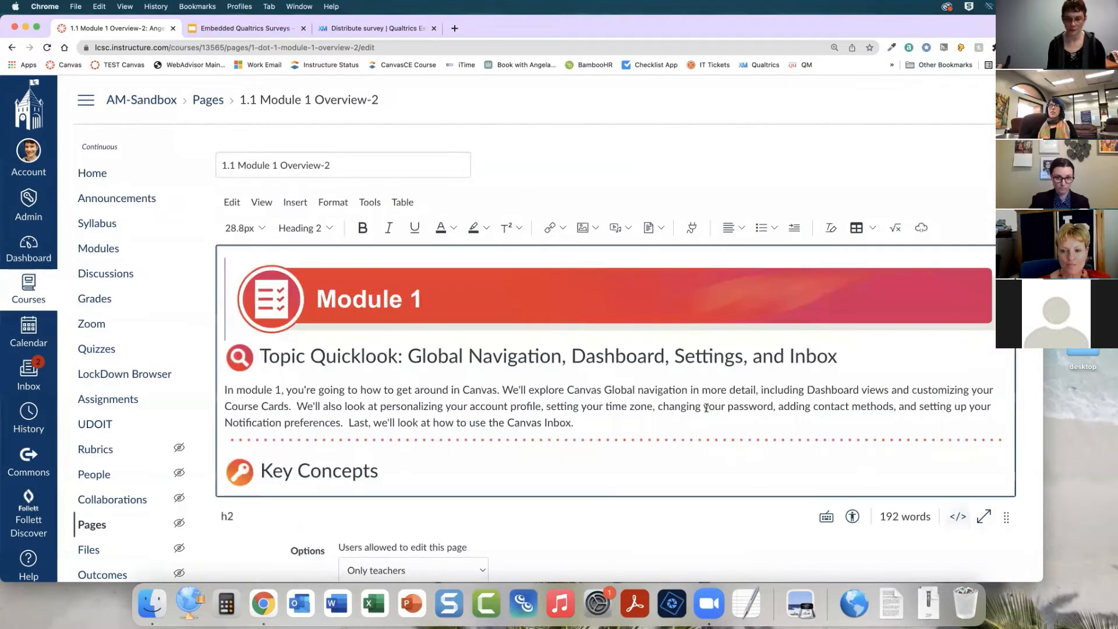
# Add a new empty paragraph after the last Key Concepts bullet, Send a Canvas Inbox message with an attachment
pyautogui.scroll(-3, 676, 379)
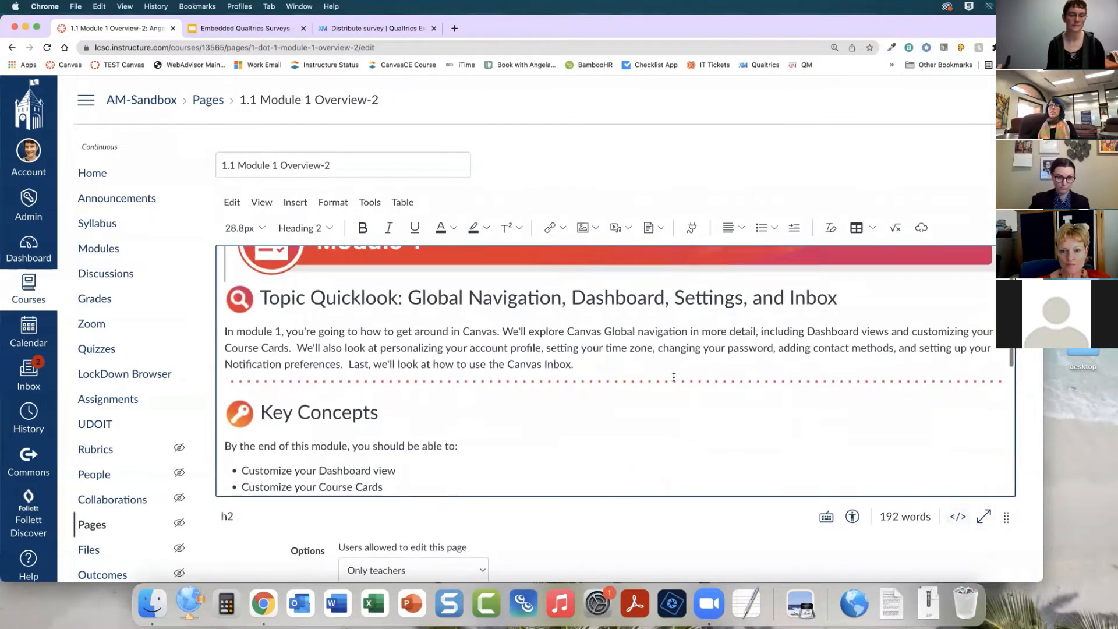
pyautogui.scroll(-3, 674, 377)
pyautogui.scroll(2, 673, 378)
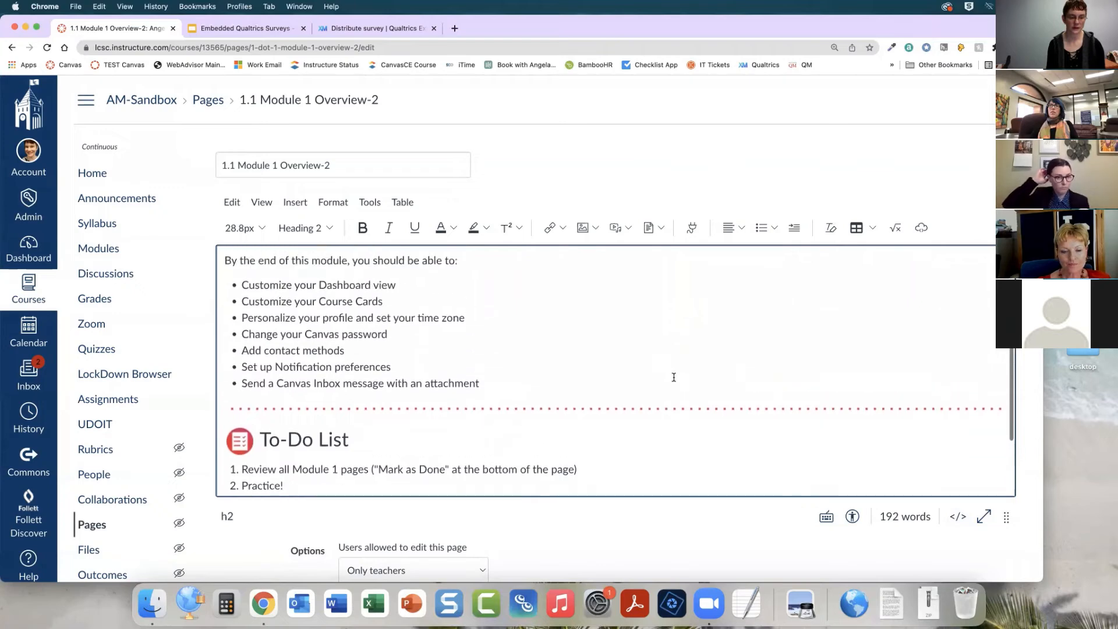
pyautogui.click(517, 414)
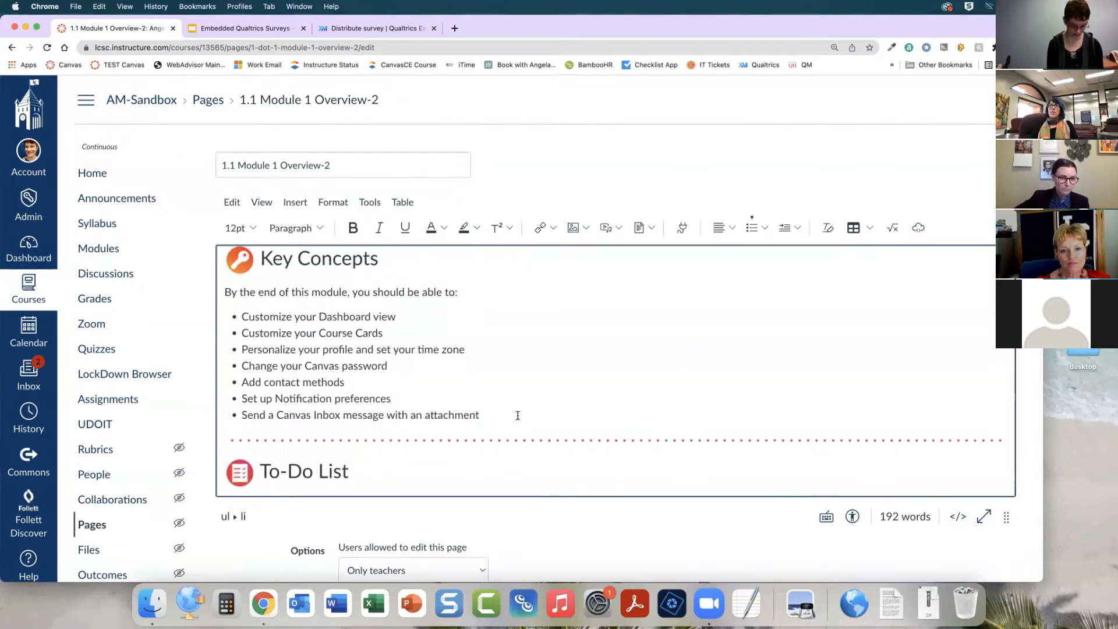
pyautogui.press('Return')
pyautogui.press('Return')
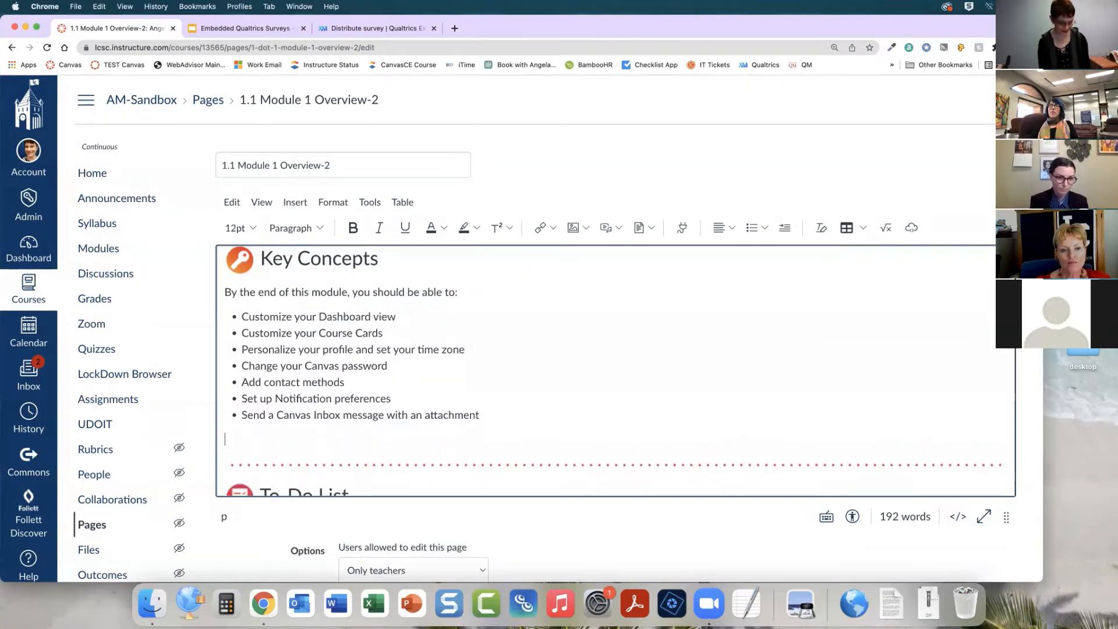
# Enter the placeholder text "PUT SURVEY HERE" in the new paragraph below the Key Concepts list
pyautogui.write('PUT S')
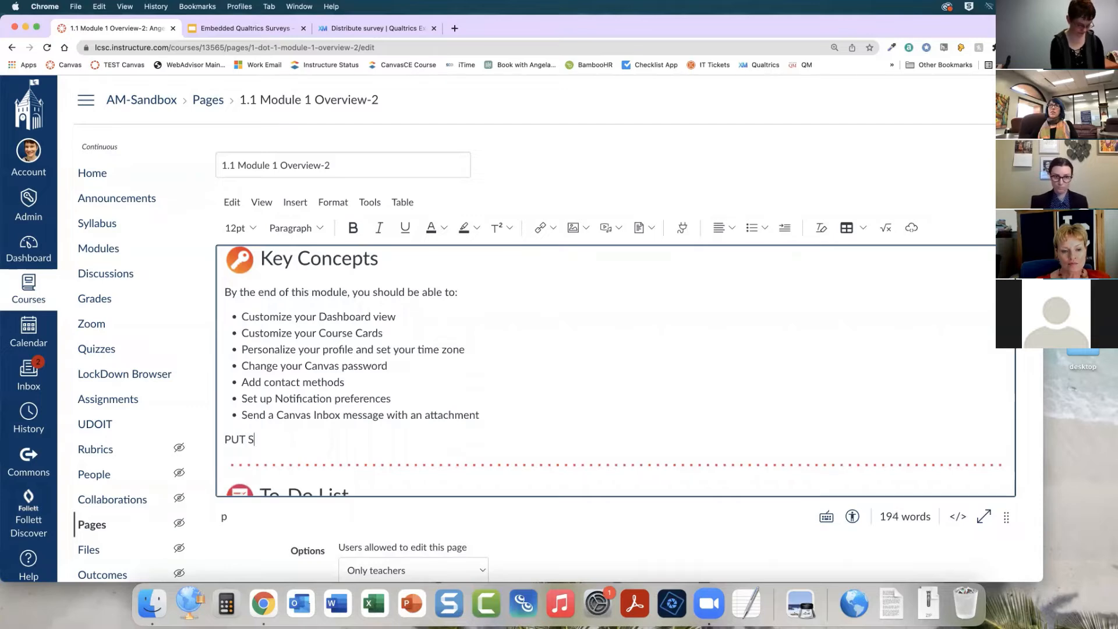
pyautogui.write('URVEY HERE')
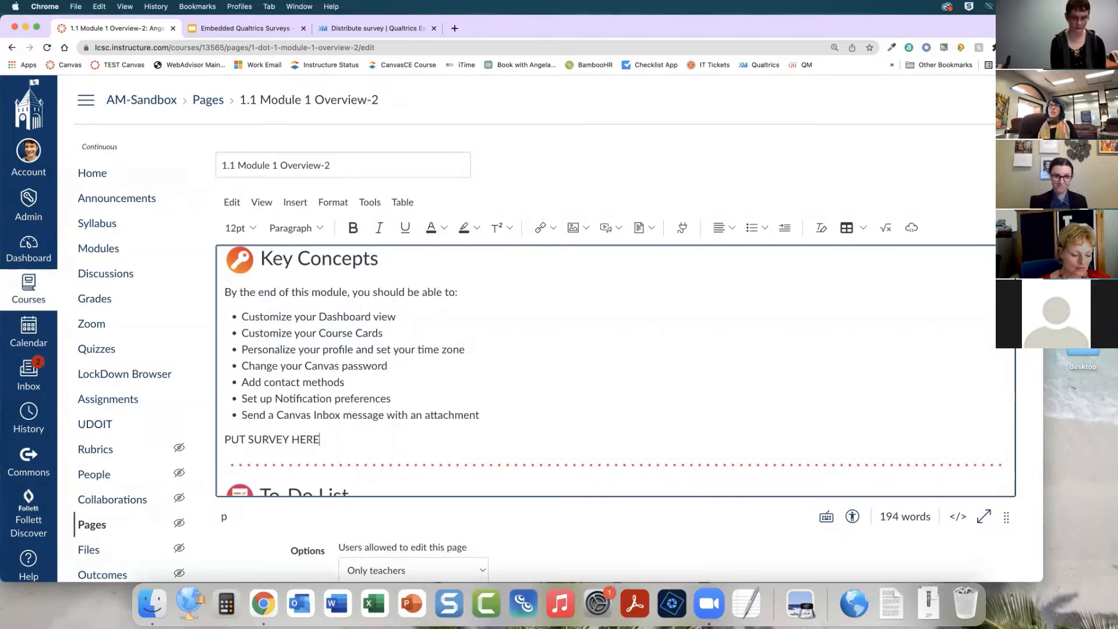
pyautogui.scroll(-2, 594, 390)
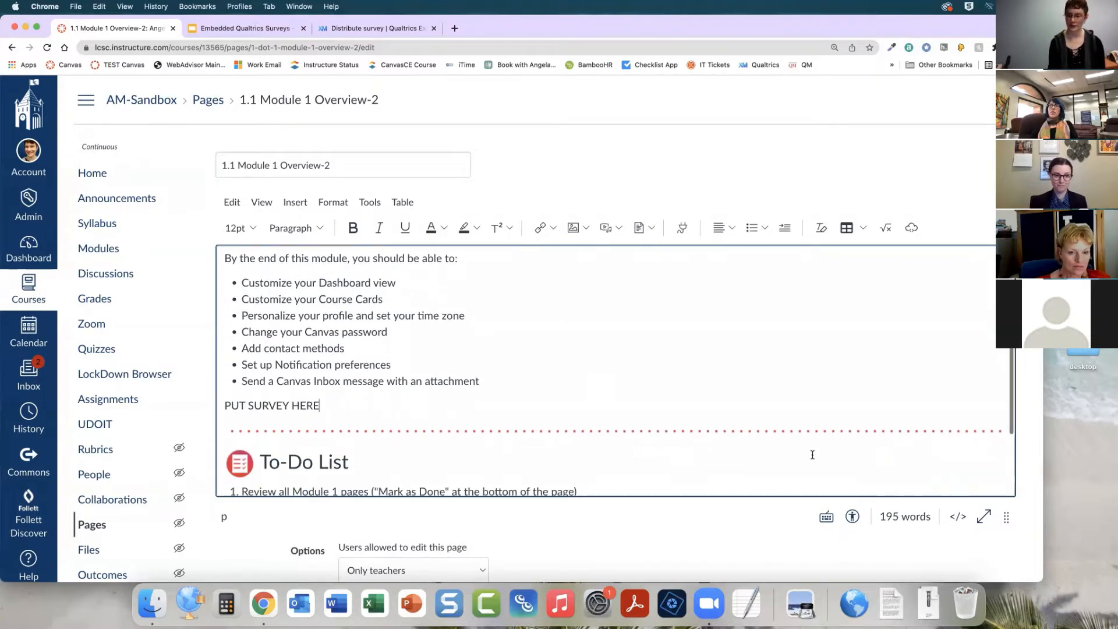
# In the raw HTML editor, add blank lines before and after the PUT SURVEY HERE paragraph
pyautogui.click(958, 517)
pyautogui.scroll(-3, 646, 401)
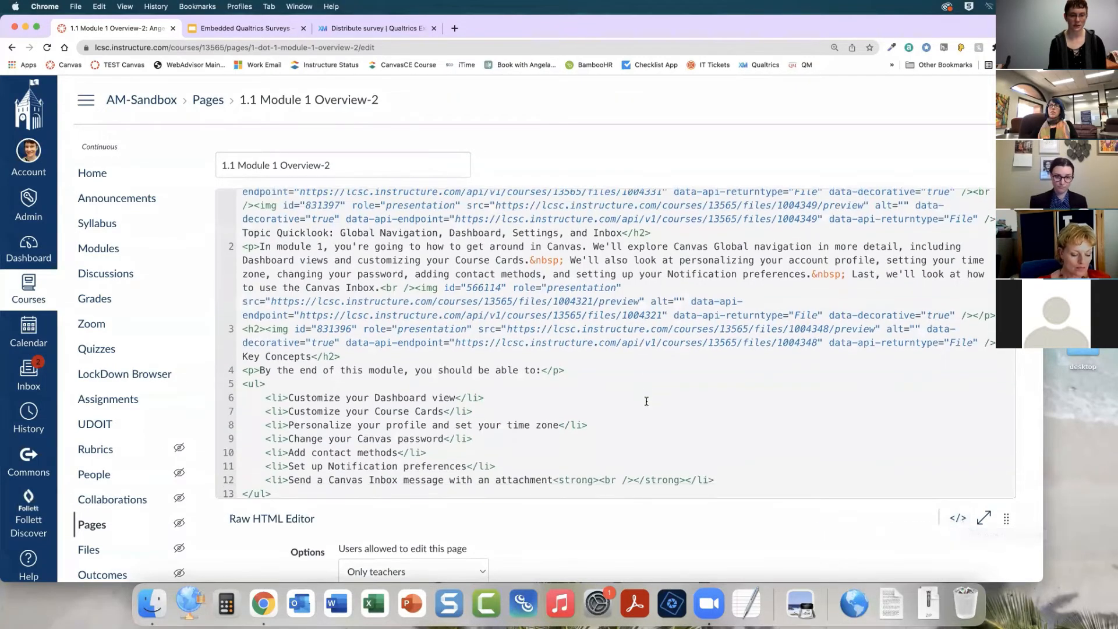
pyautogui.scroll(-2, 646, 400)
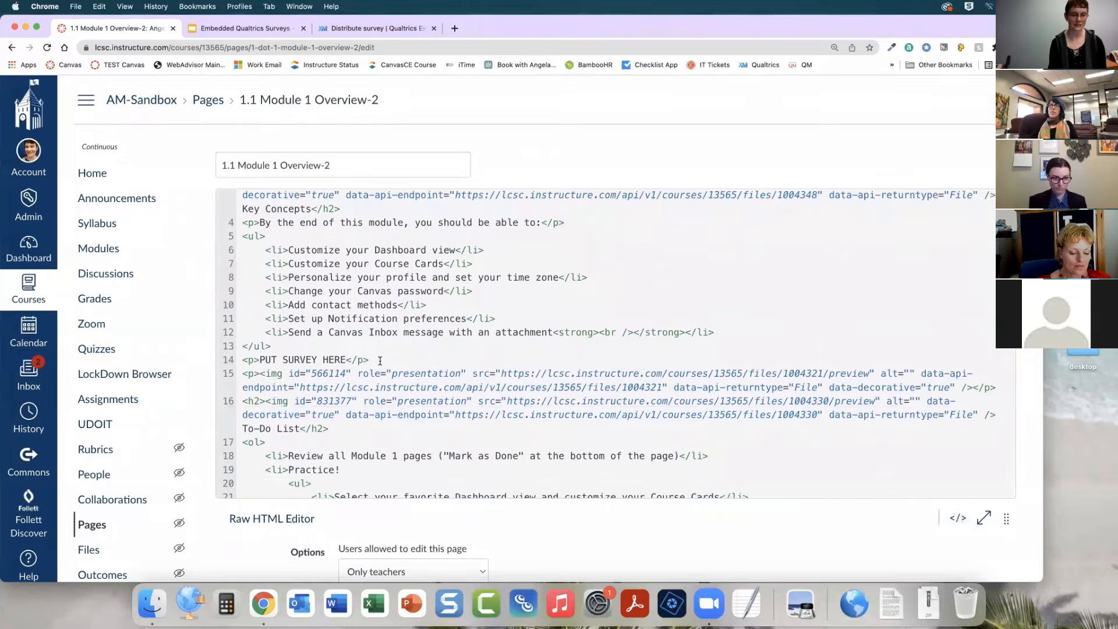
pyautogui.moveTo(370, 360); pyautogui.dragTo(242, 360)
pyautogui.click(411, 358)
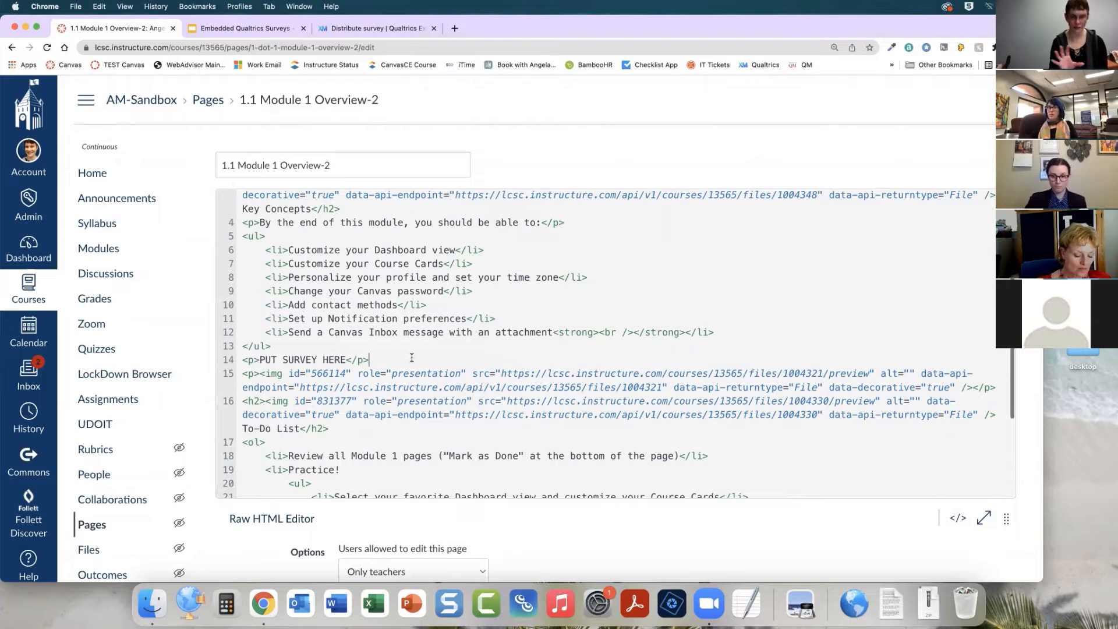
pyautogui.press('Return')
pyautogui.press('Return')
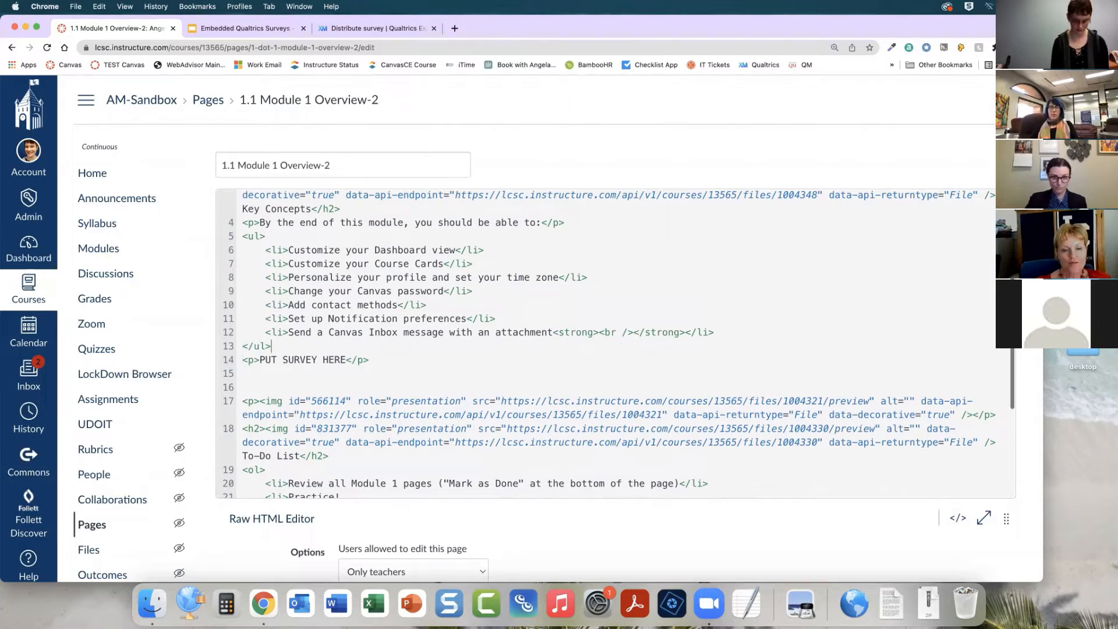
pyautogui.press('End')
pyautogui.press('Return')
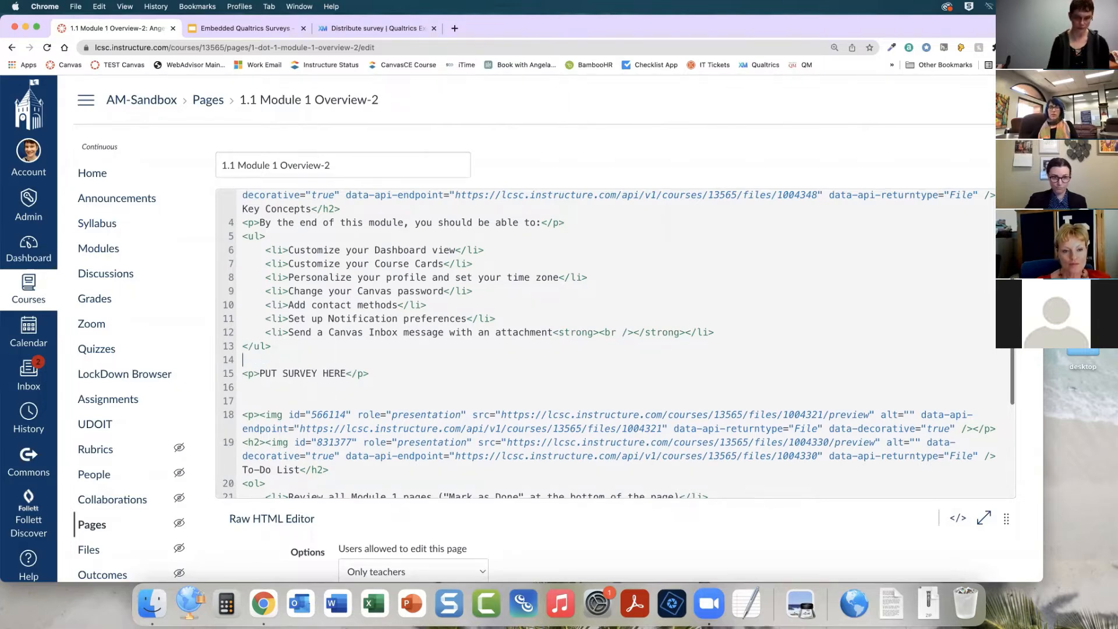
pyautogui.press('Return')
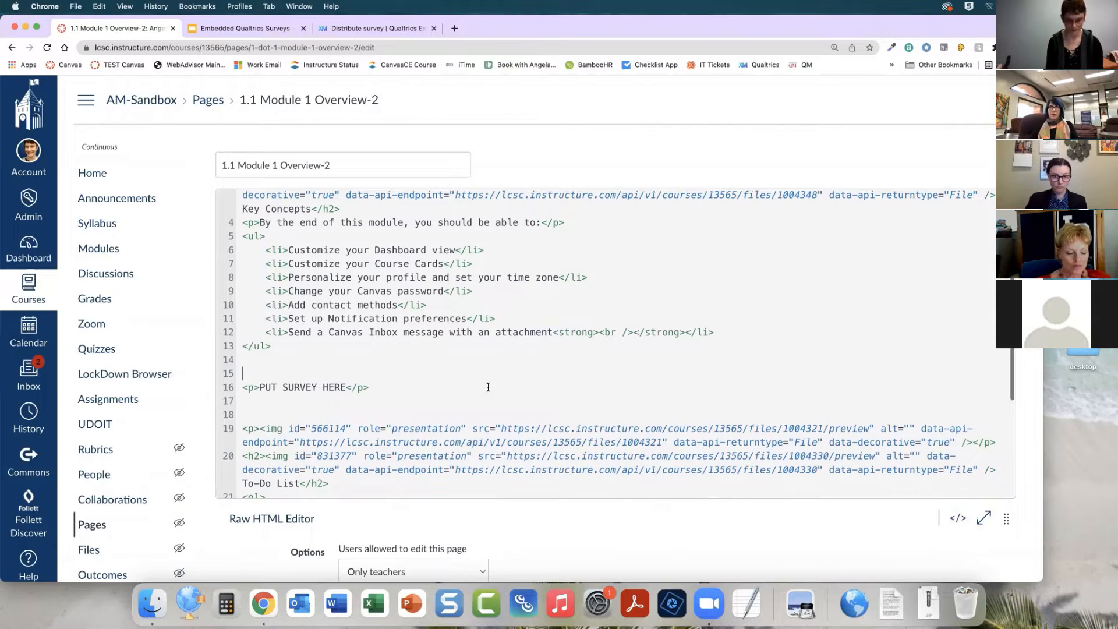
# Switch to TextEdit and enlarge the EmbedQualtricsCode.txt window and its text to examine the iframe embed code
pyautogui.scroll(-1, 488, 387)
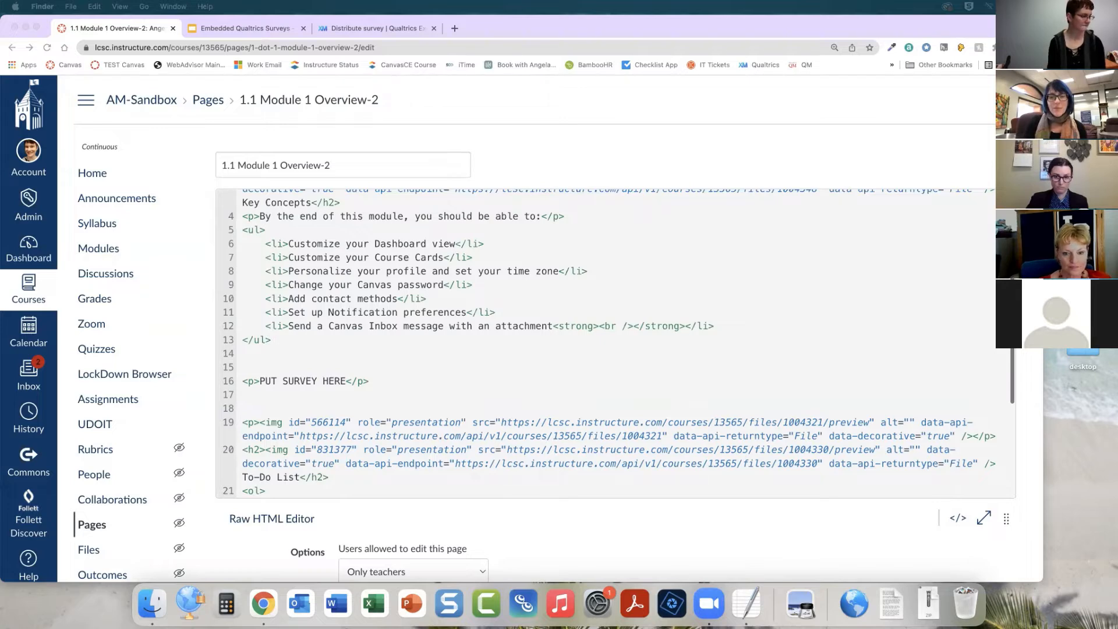
pyautogui.moveTo(389, 123); pyautogui.dragTo(336, 121)
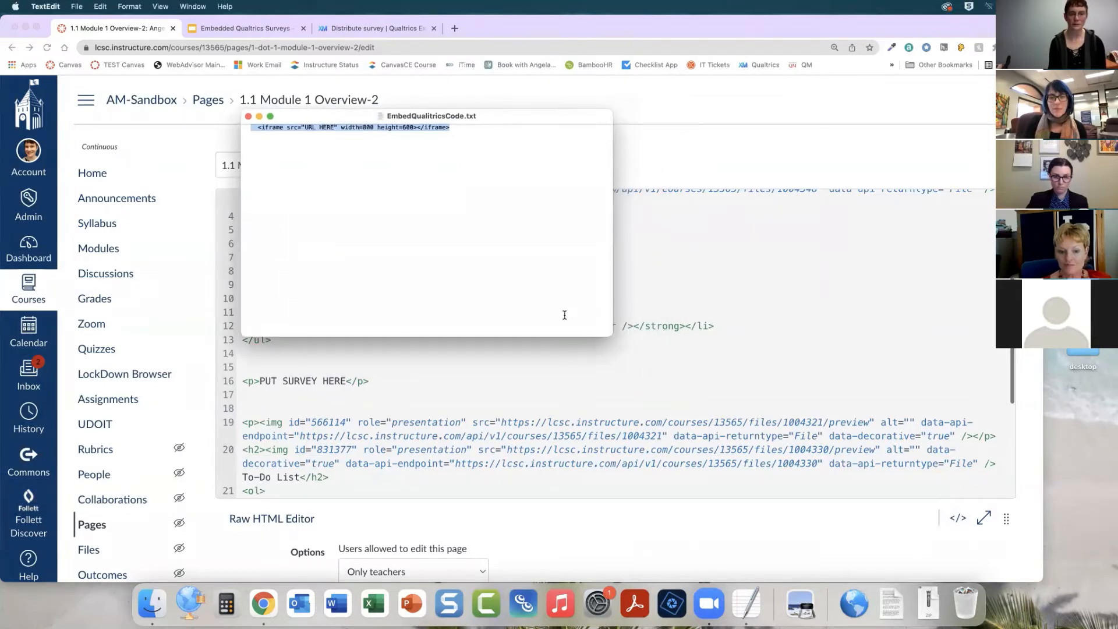
pyautogui.moveTo(613, 337); pyautogui.dragTo(698, 456)
pyautogui.click(537, 304)
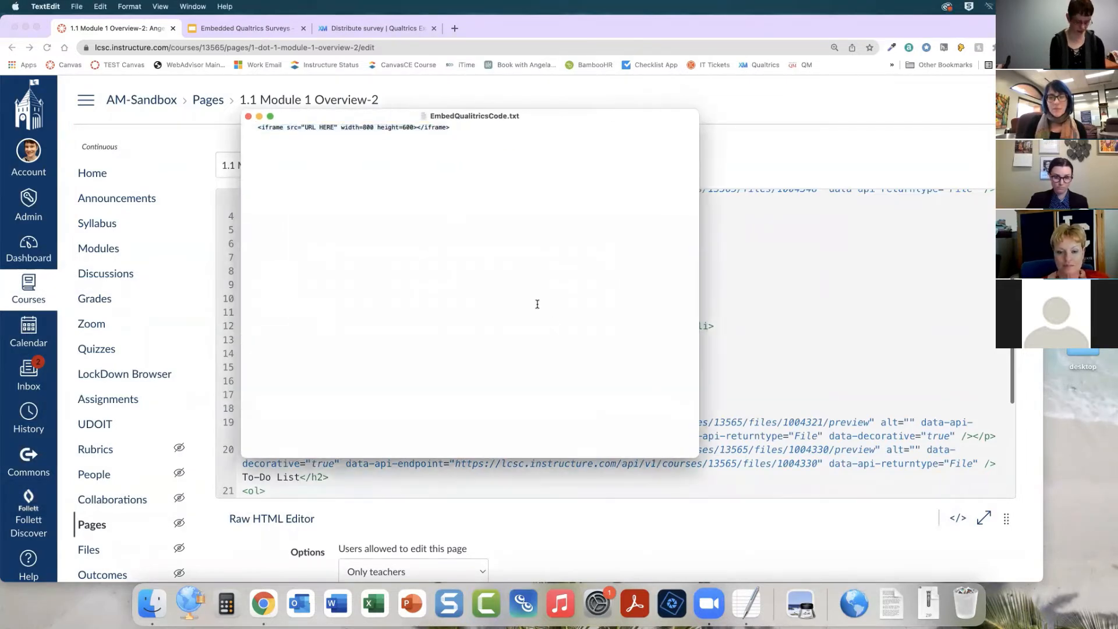
pyautogui.press('super+plus')
pyautogui.press('super+plus')
pyautogui.press('super+plus')
pyautogui.press('super+plus')
pyautogui.press('super+plus')
pyautogui.press('super+plus')
pyautogui.press('super+plus')
pyautogui.press('super+plus')
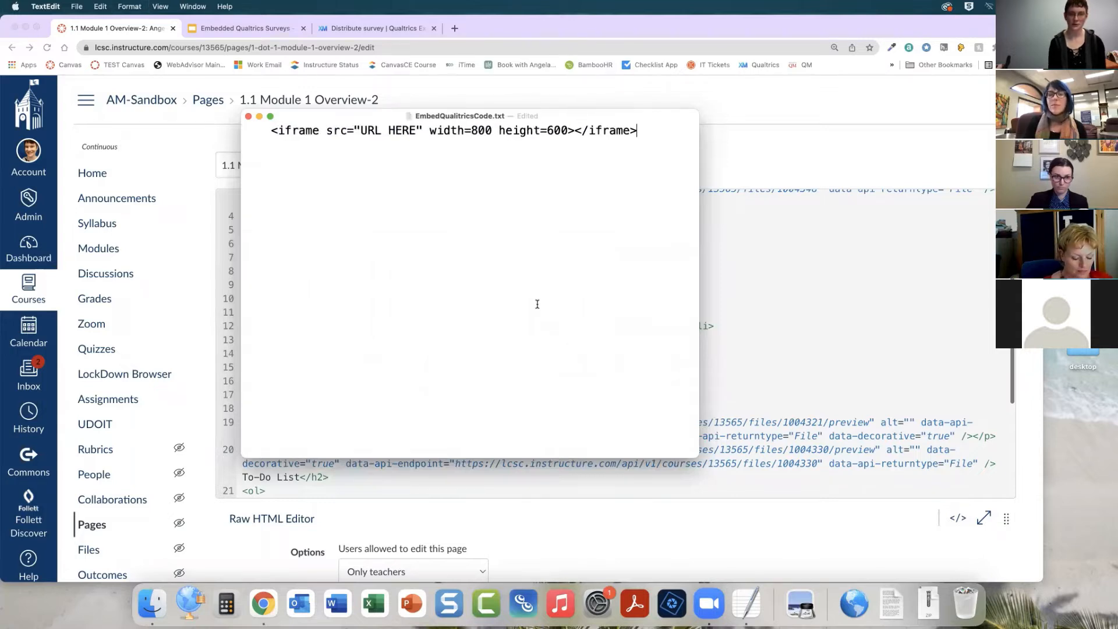
pyautogui.moveTo(337, 120); pyautogui.dragTo(307, 119)
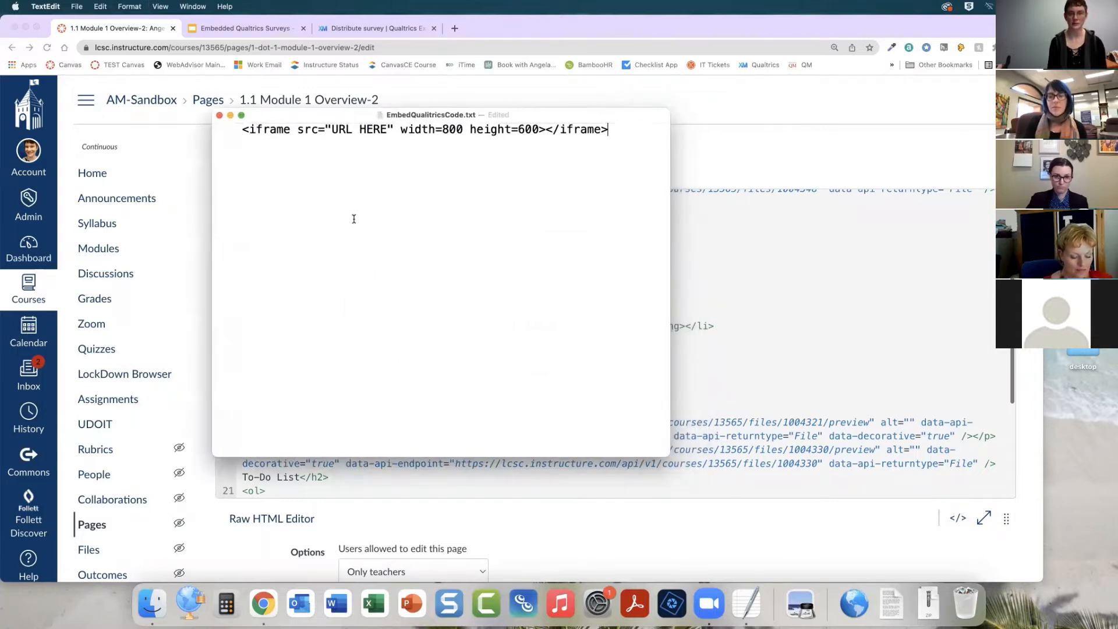
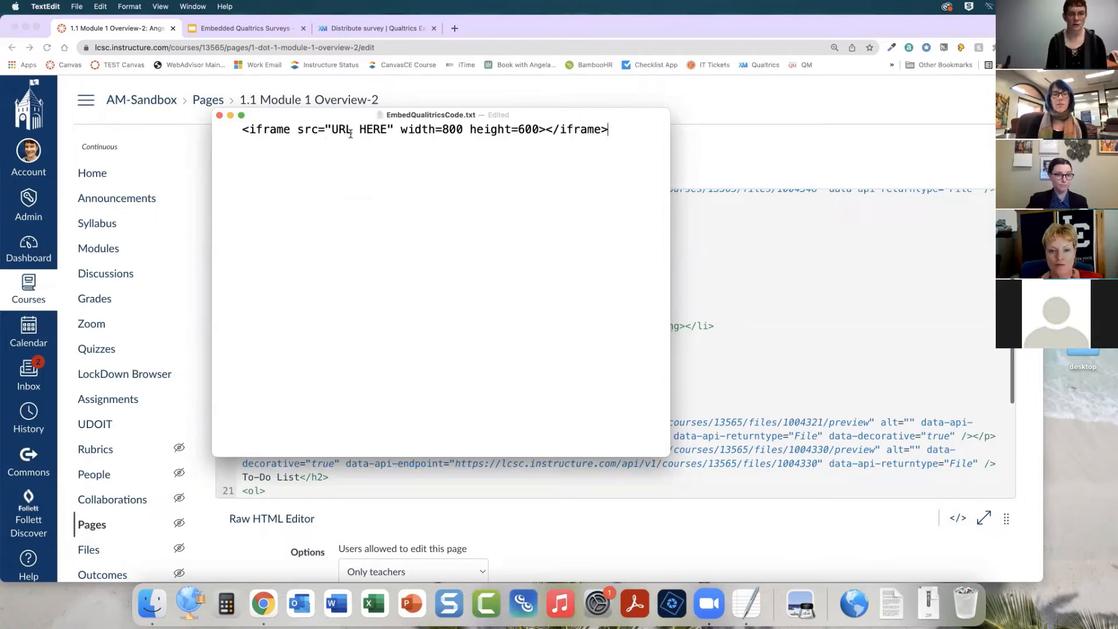
# Try changing the iframe width to 1000 and set it back to 800 while reviewing the URL placeholder and height in the embed code
pyautogui.moveTo(388, 129); pyautogui.dragTo(331, 130)
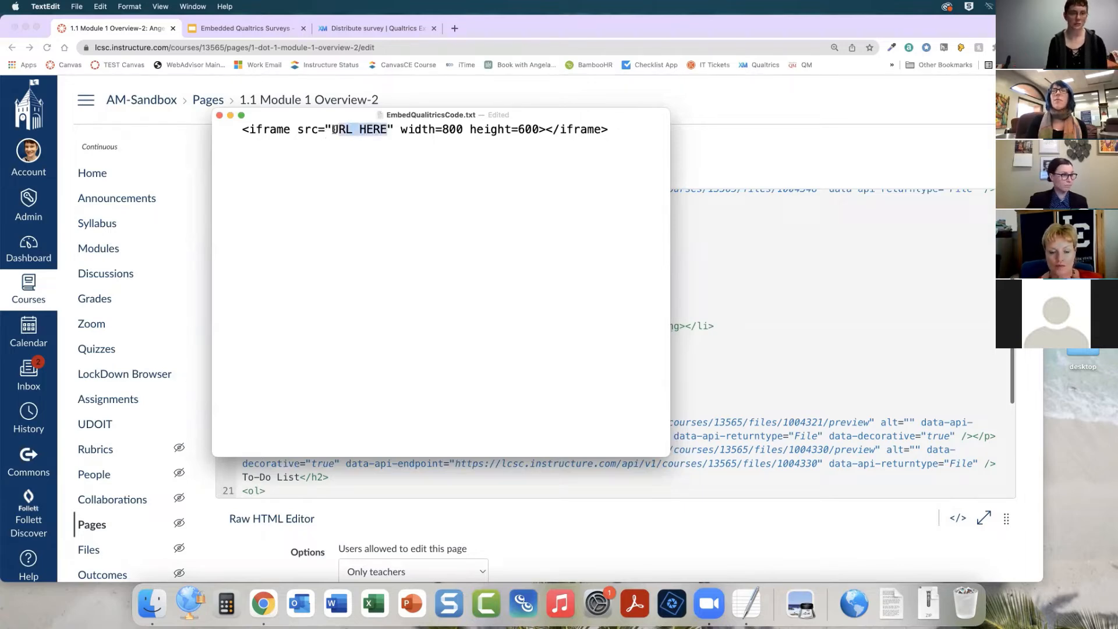
pyautogui.click(359, 175)
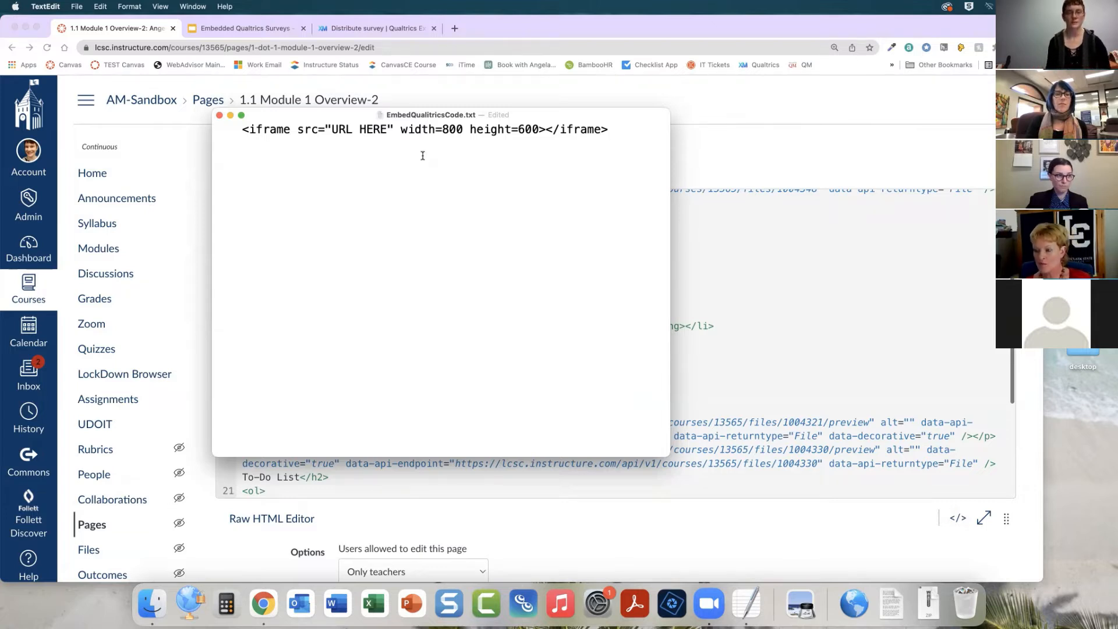
pyautogui.click(449, 129)
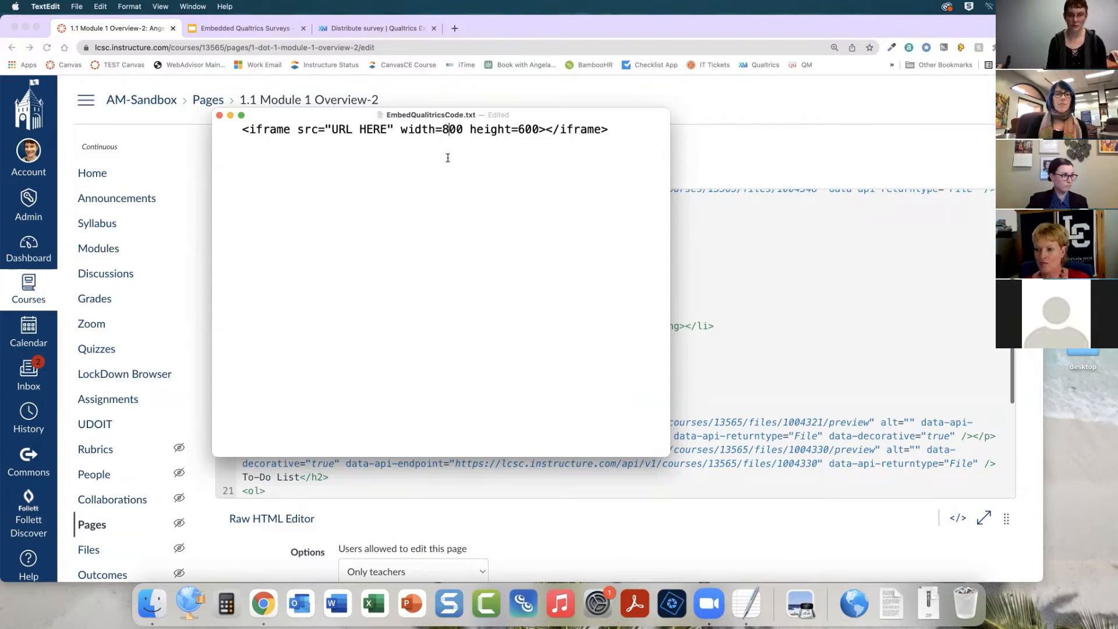
pyautogui.press('BackSpace')
pyautogui.write('10')
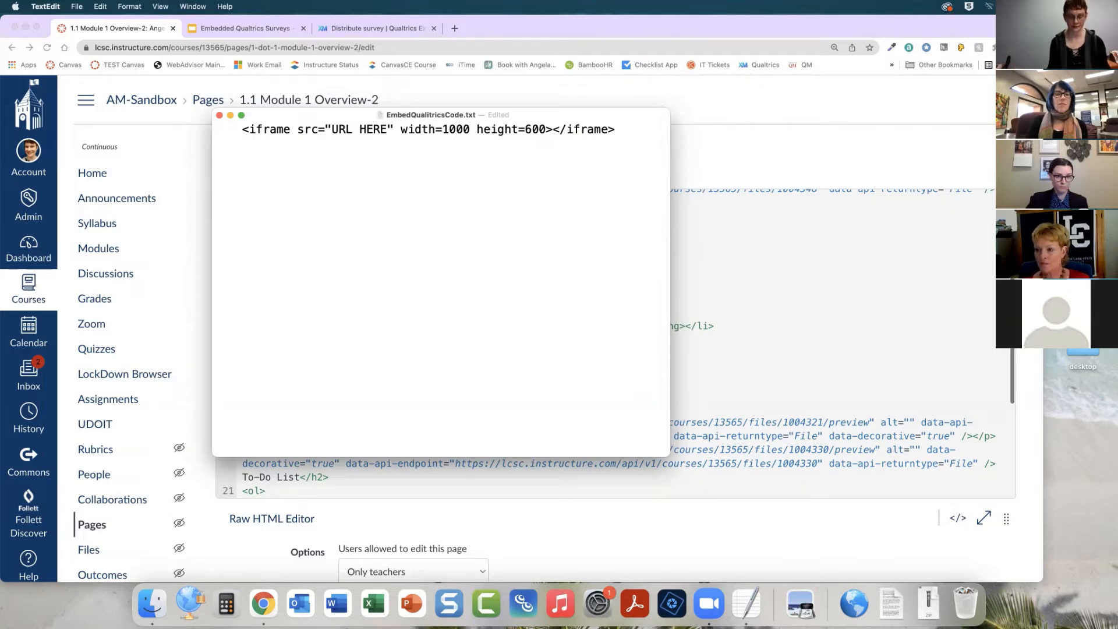
pyautogui.press('BackSpace')
pyautogui.press('BackSpace')
pyautogui.write('8')
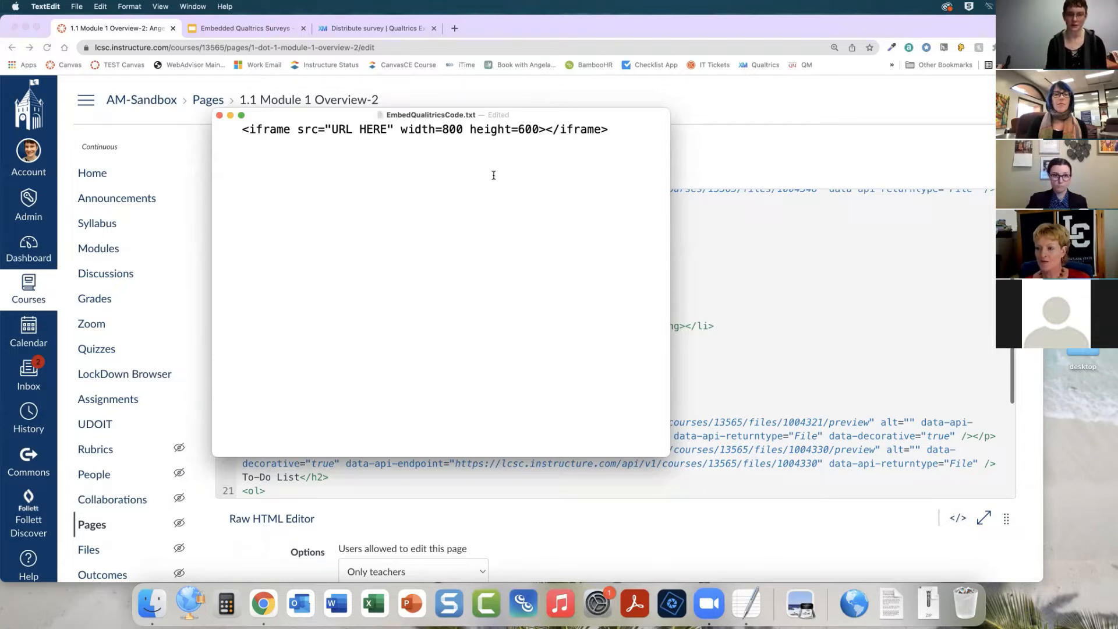
pyautogui.moveTo(517, 129); pyautogui.dragTo(540, 129)
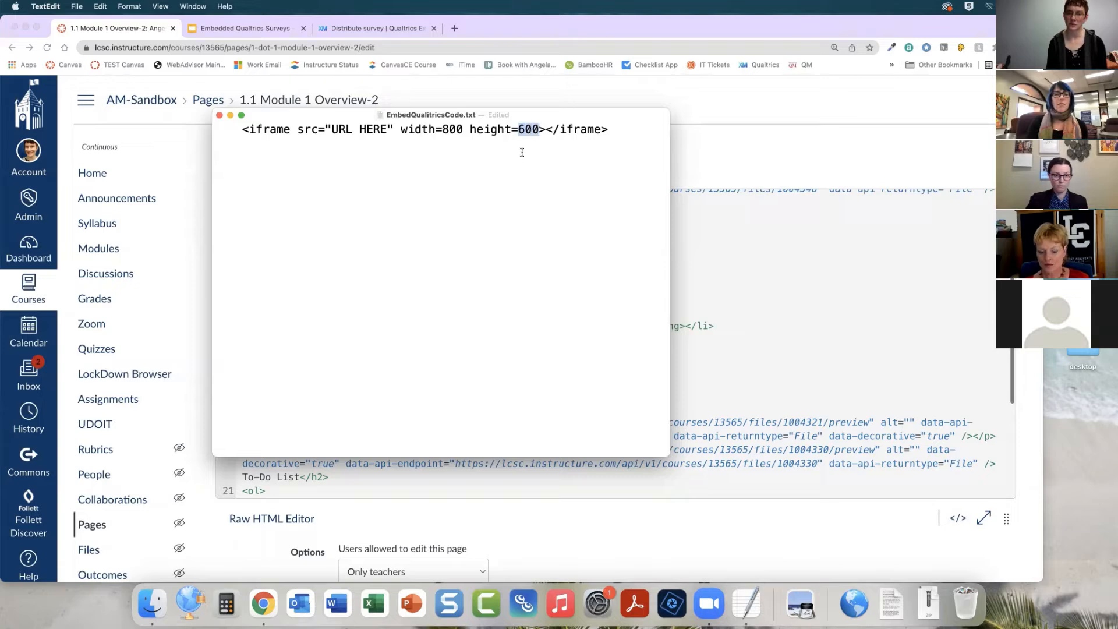
pyautogui.click(519, 150)
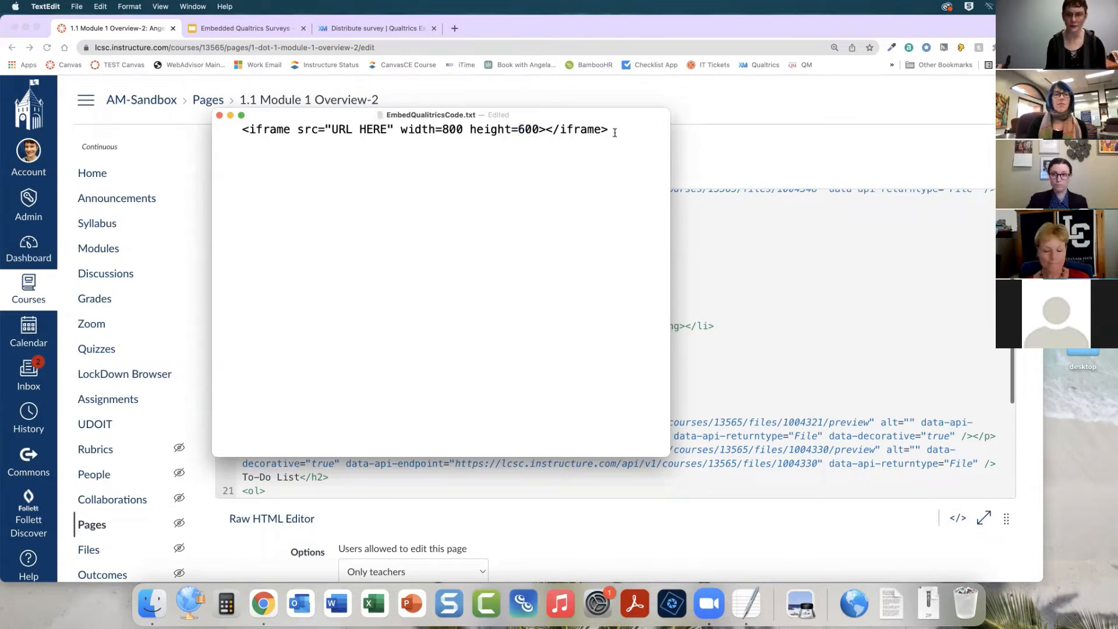
# Copy the iframe embed line and paste it in place of the PUT SURVEY HERE text in the raw HTML editor
pyautogui.moveTo(621, 129); pyautogui.dragTo(233, 132)
pyautogui.press('super+c')
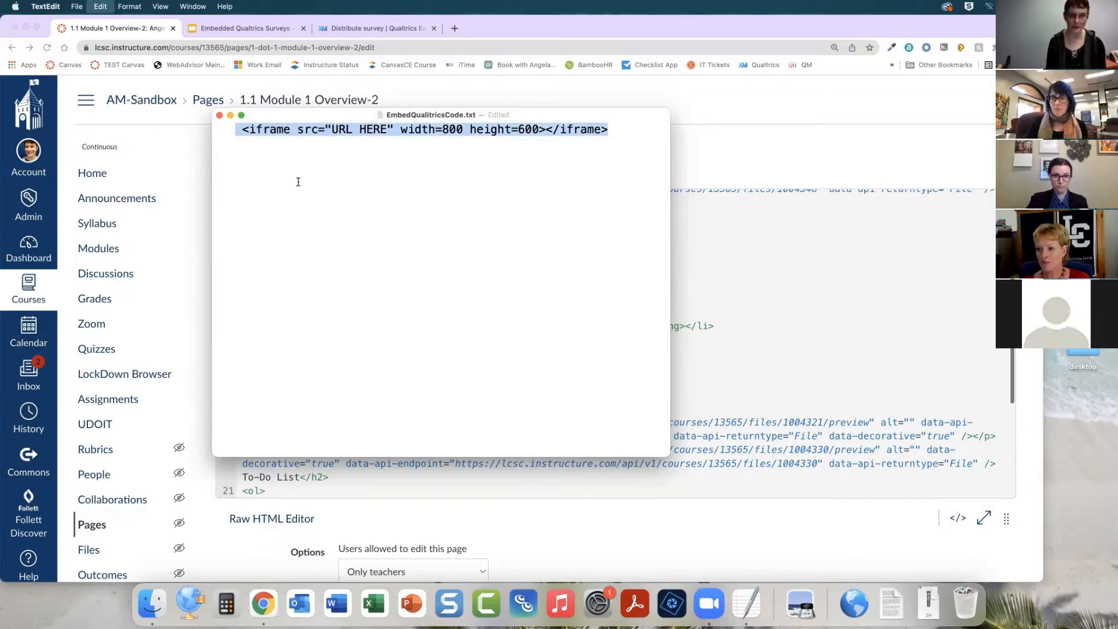
pyautogui.click(219, 116)
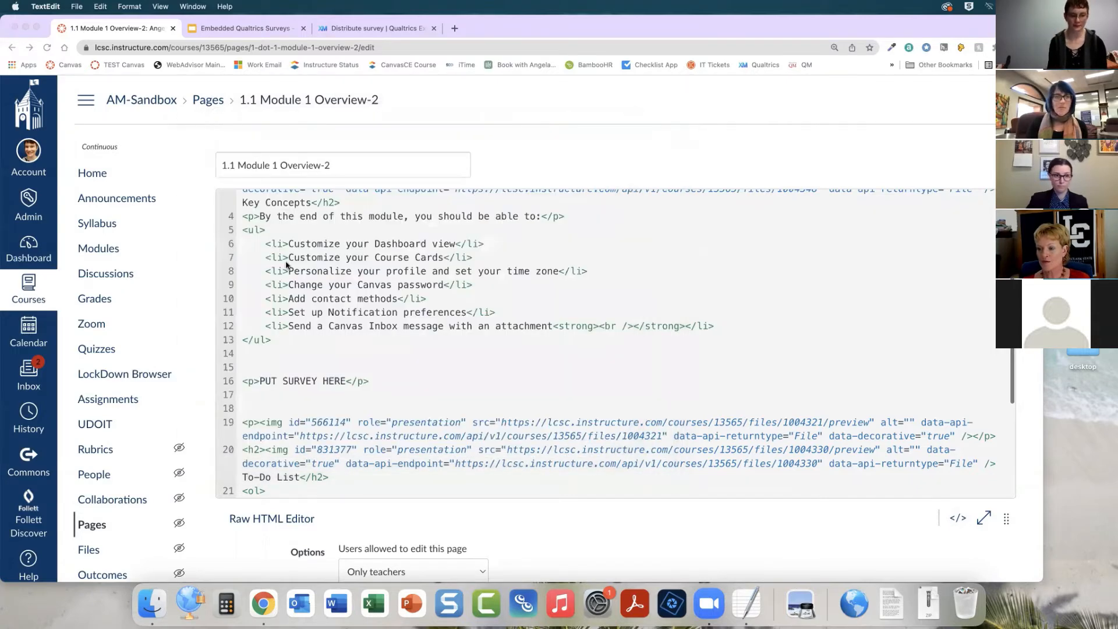
pyautogui.scroll(-3, 288, 267)
pyautogui.click(256, 321)
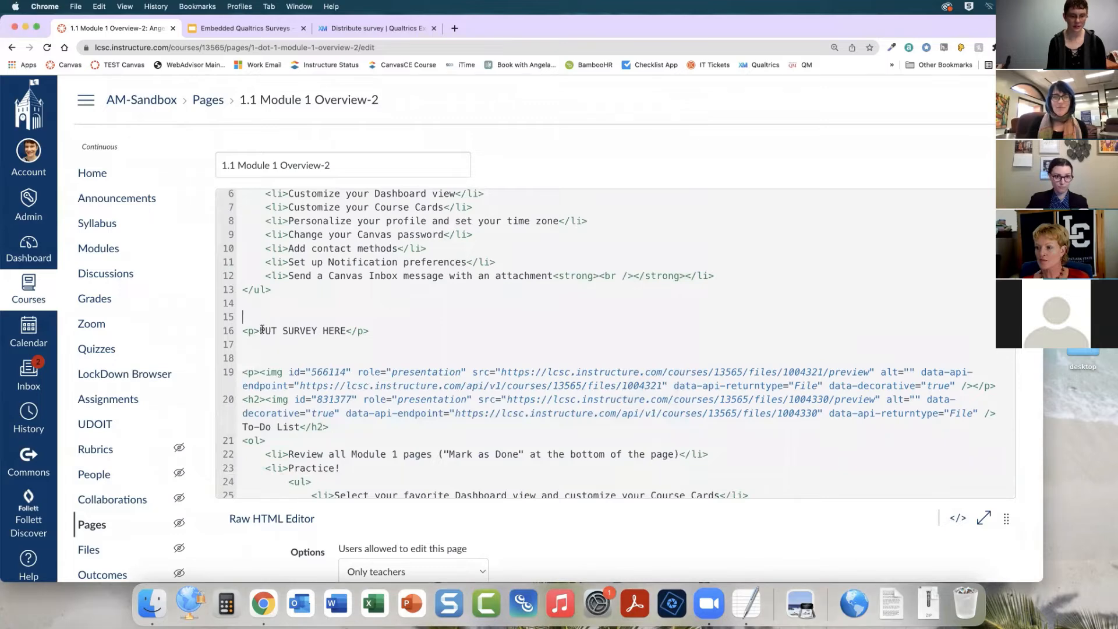
pyautogui.moveTo(260, 331); pyautogui.dragTo(345, 332)
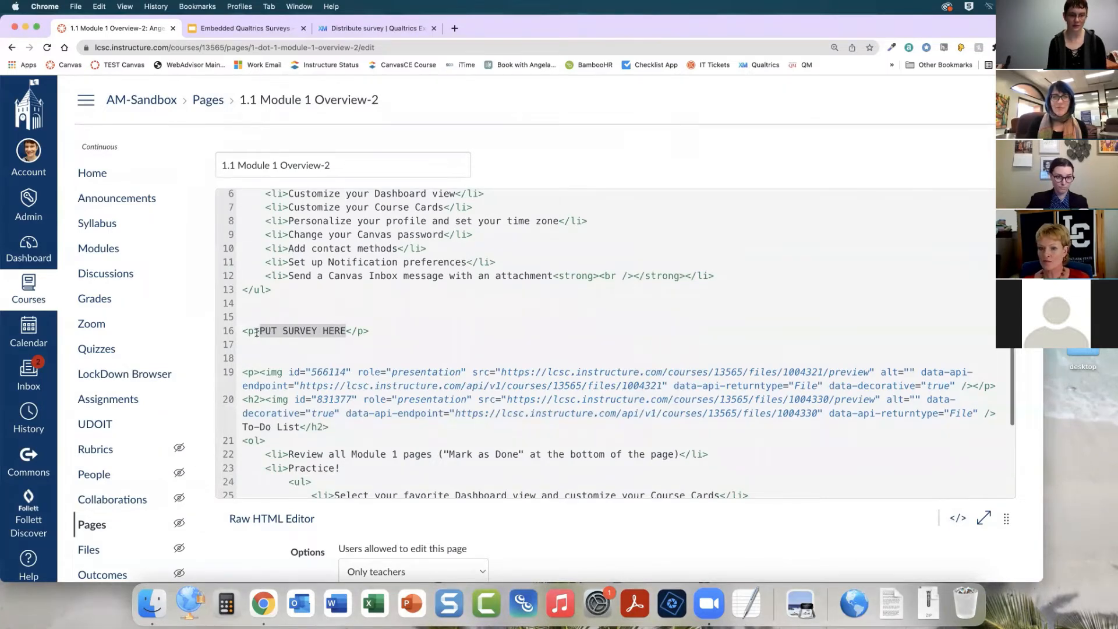
pyautogui.press('super+v')
pyautogui.rightClick(306, 331)
pyautogui.press('Escape')
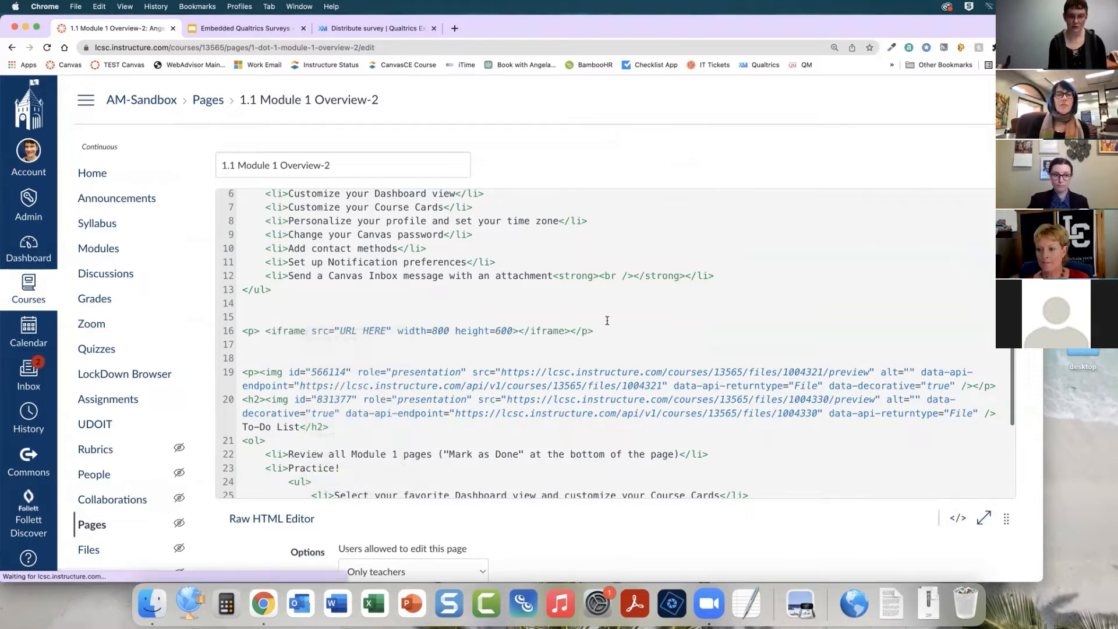
# Preview the embedded iframe in the rich content editor, then return to the raw HTML editor
pyautogui.scroll(-2, 670, 330)
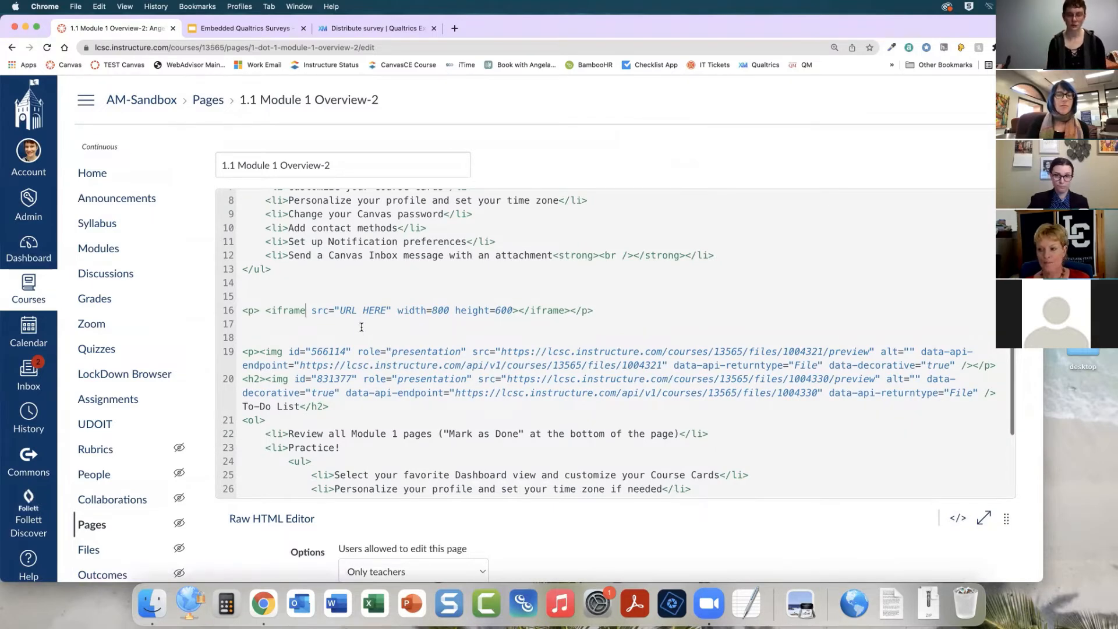
pyautogui.click(958, 518)
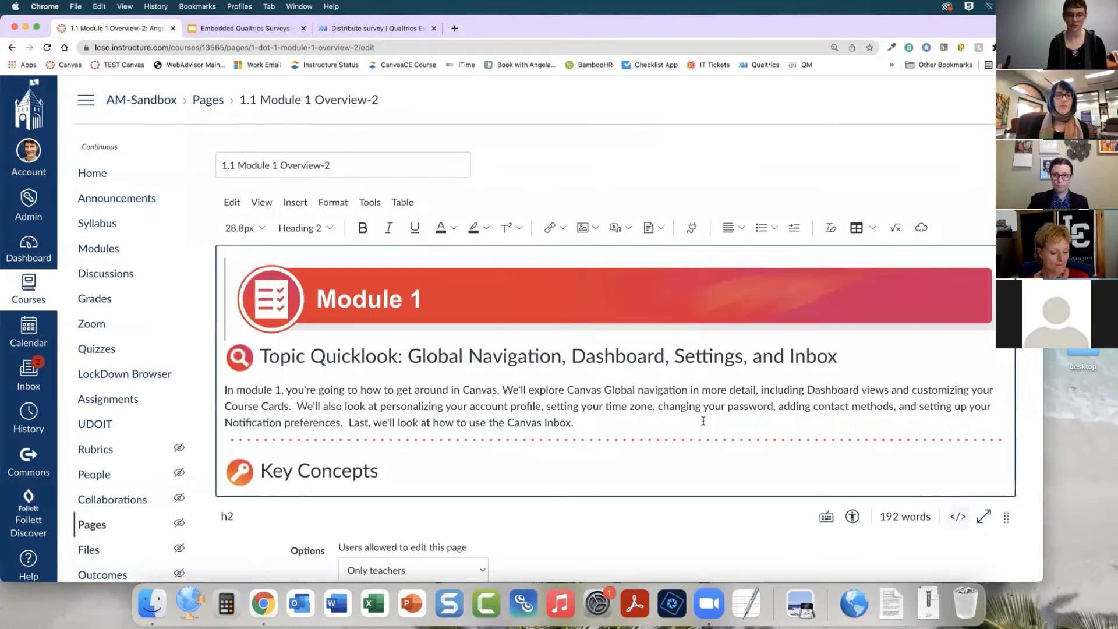
pyautogui.scroll(-4, 706, 410)
pyautogui.scroll(3, 708, 408)
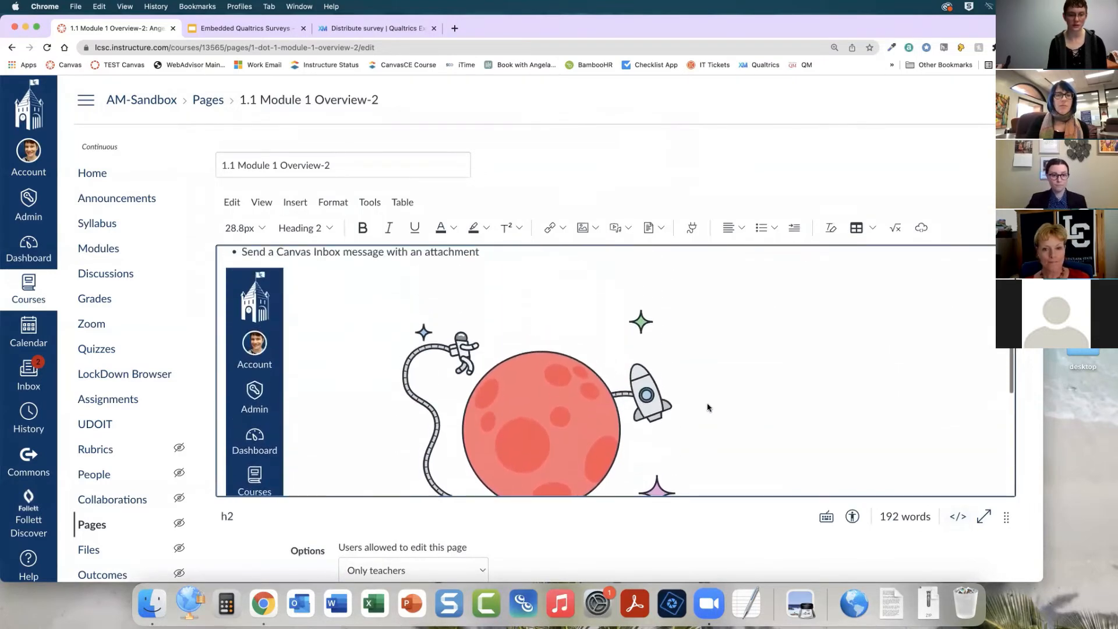
pyautogui.scroll(-1, 708, 408)
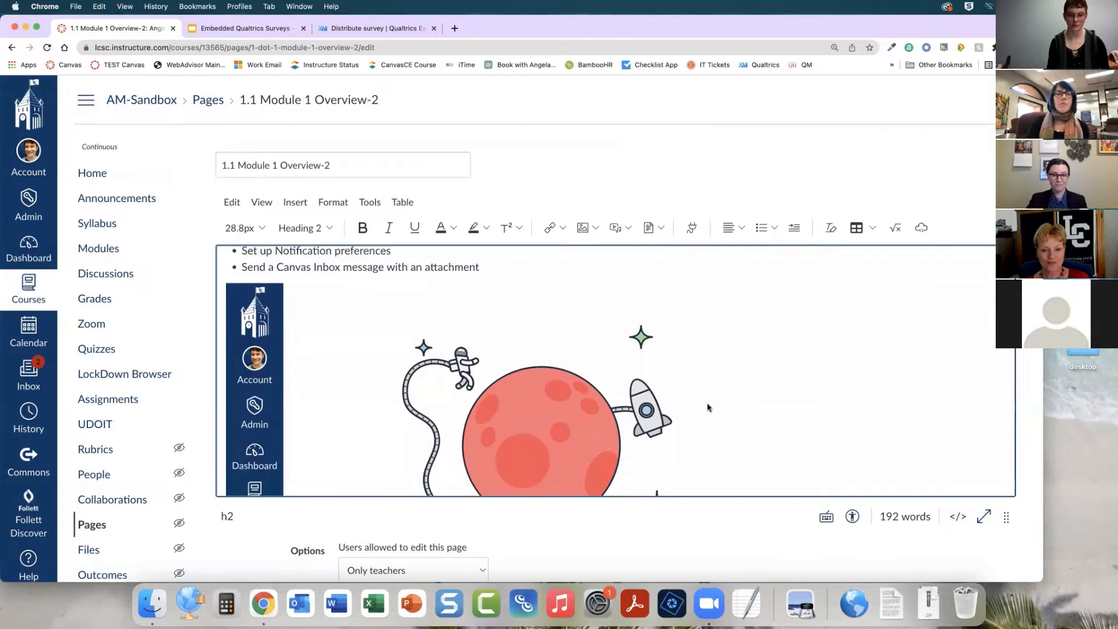
pyautogui.scroll(-1, 708, 407)
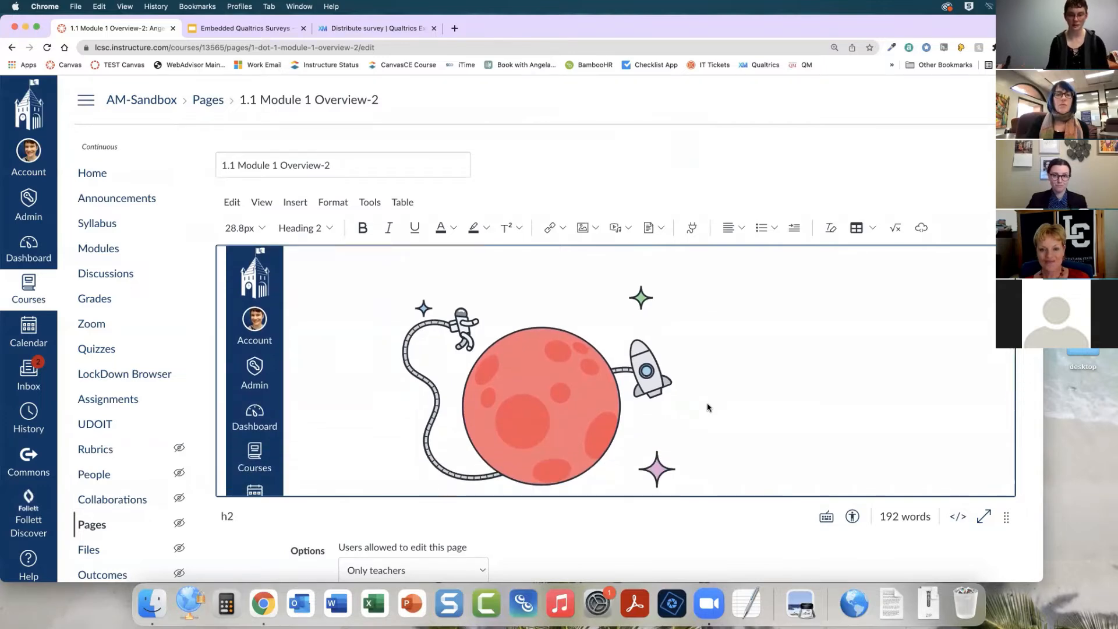
pyautogui.scroll(-4, 708, 407)
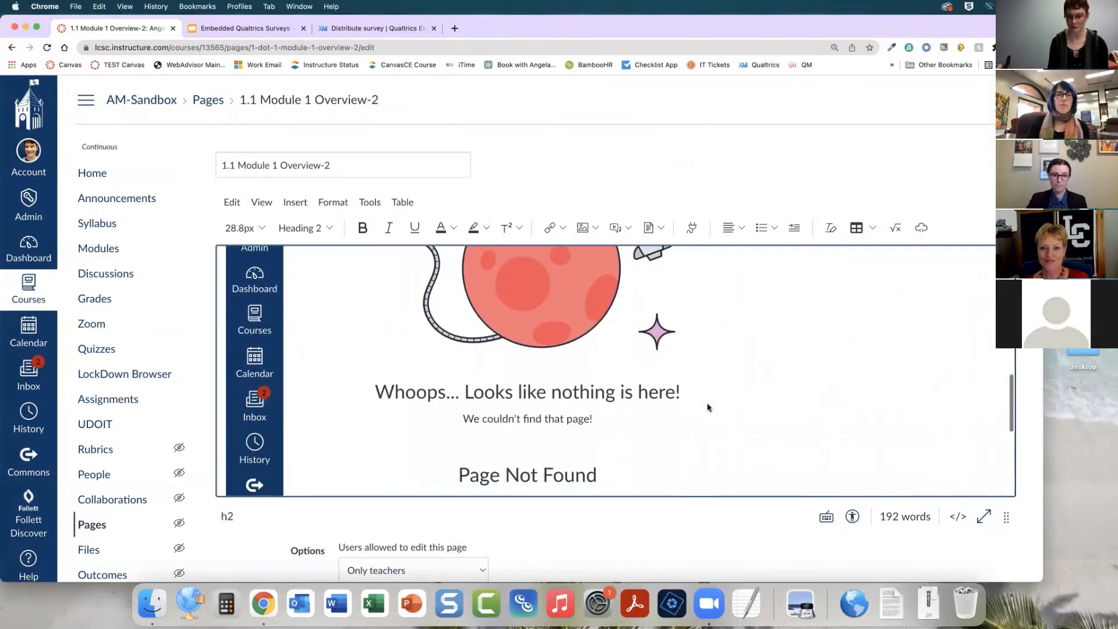
pyautogui.click(958, 517)
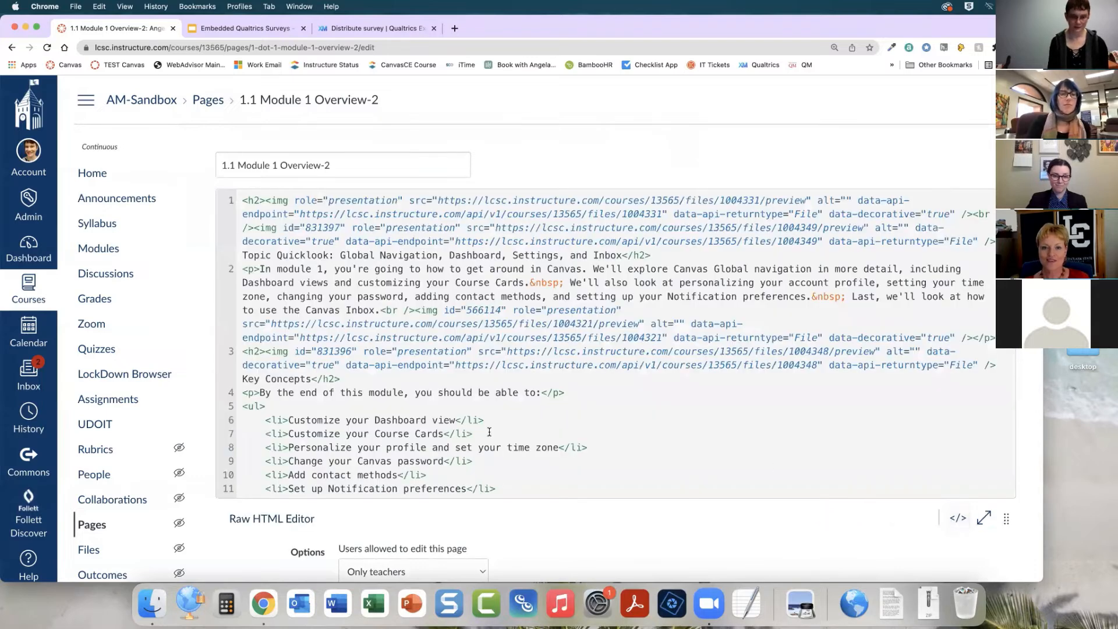
# Add blank lines above and below the iframe paragraph in the raw HTML
pyautogui.scroll(-5, 497, 397)
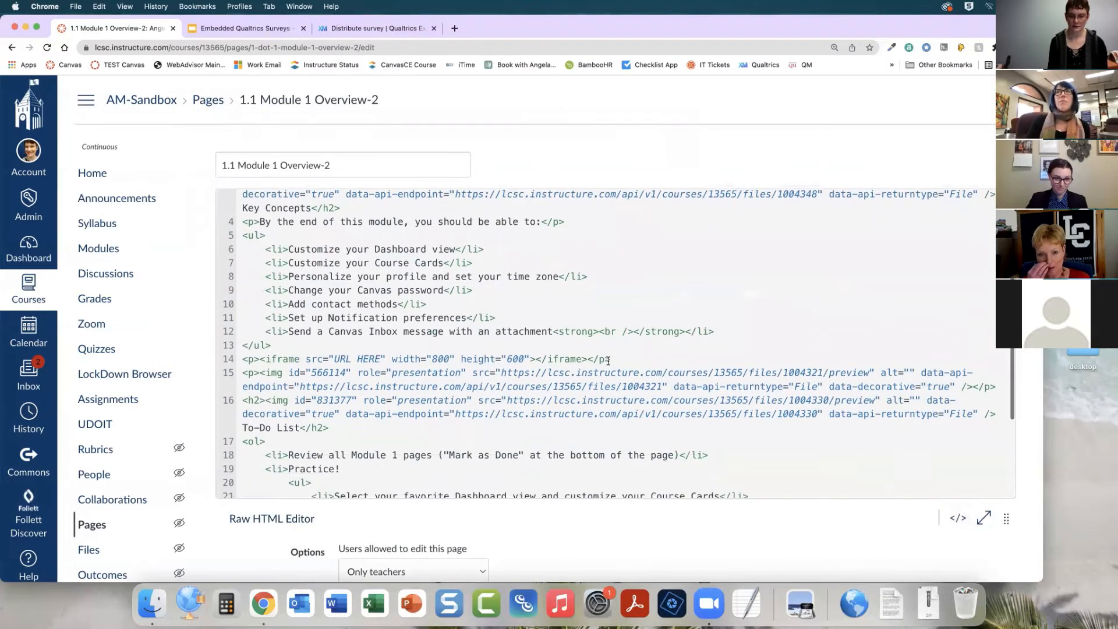
pyautogui.click(616, 358)
pyautogui.press('Return')
pyautogui.press('Return')
pyautogui.press('Return')
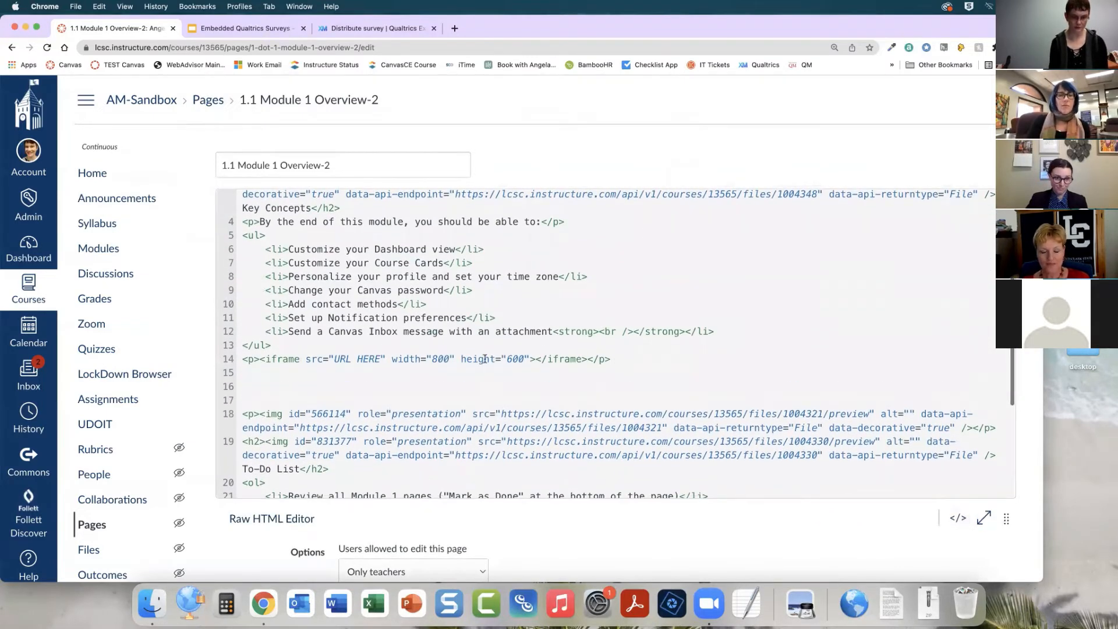
pyautogui.press('Return')
pyautogui.press('Return')
pyautogui.press('Return')
pyautogui.scroll(-3, 412, 311)
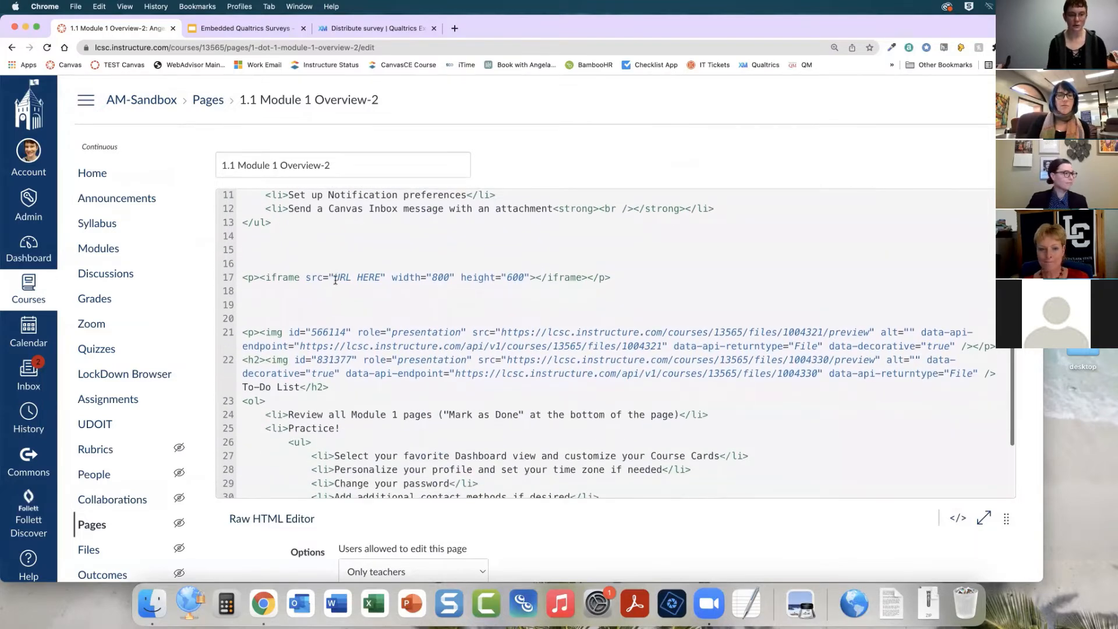
# Copy the Qualtrics anonymous survey link and paste it as the iframe's src in place of URL HERE
pyautogui.click(400, 30)
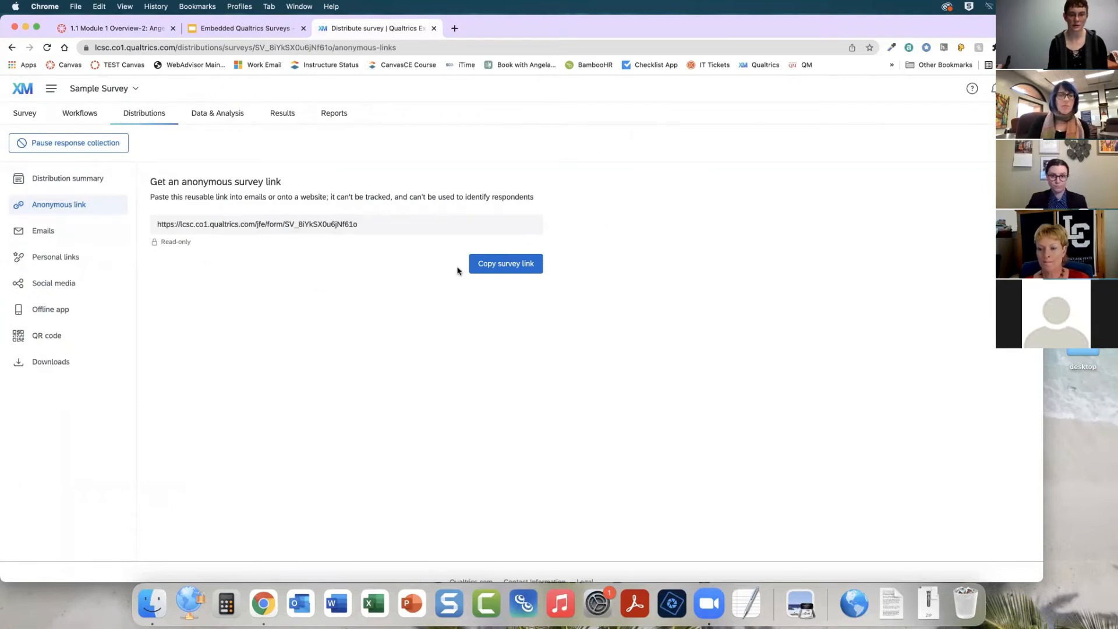
pyautogui.click(516, 267)
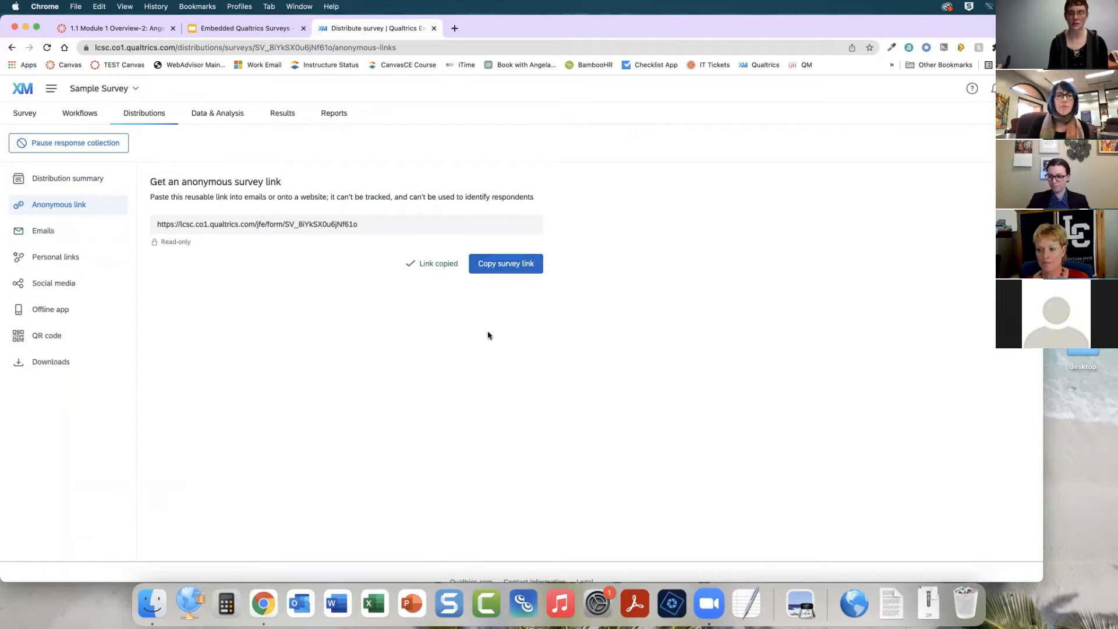
pyautogui.click(138, 33)
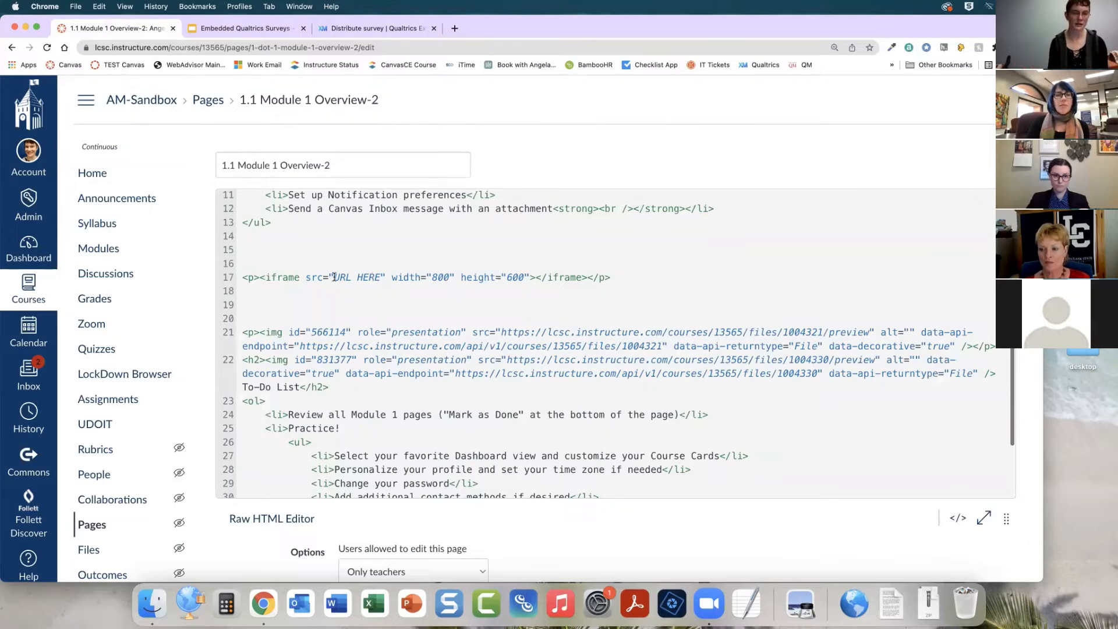
pyautogui.moveTo(334, 277); pyautogui.dragTo(379, 276)
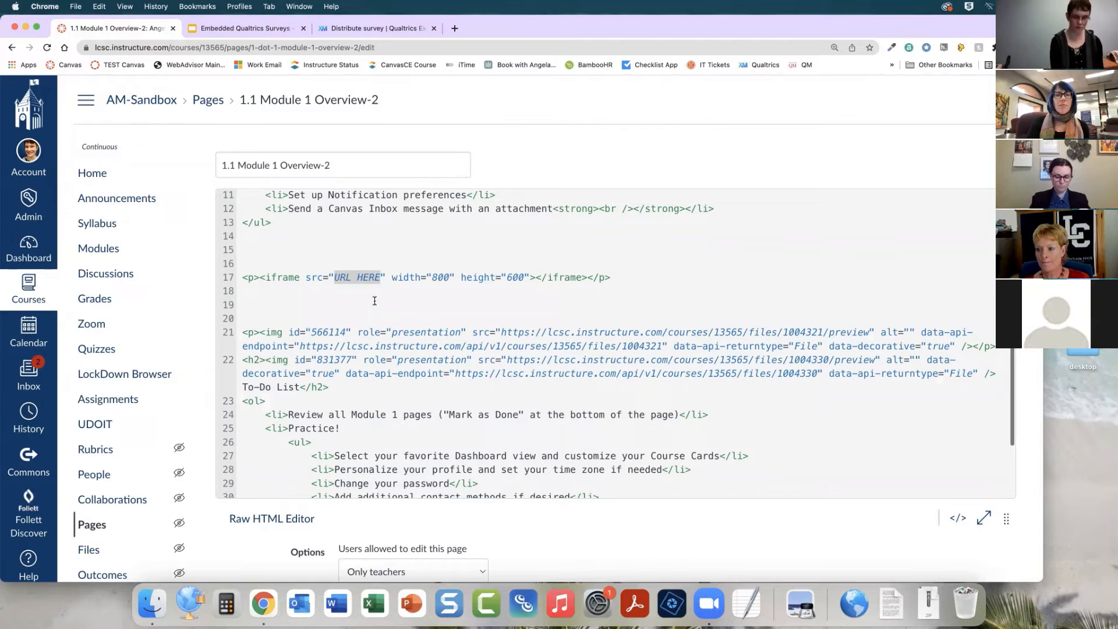
pyautogui.press('super+v')
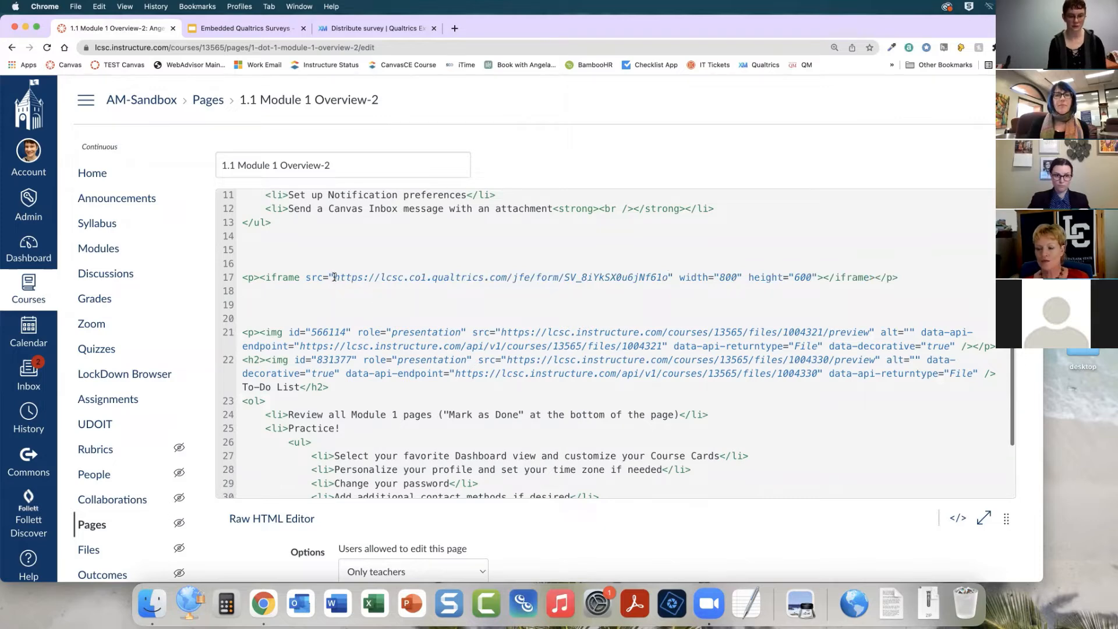
pyautogui.moveTo(334, 277); pyautogui.dragTo(668, 276)
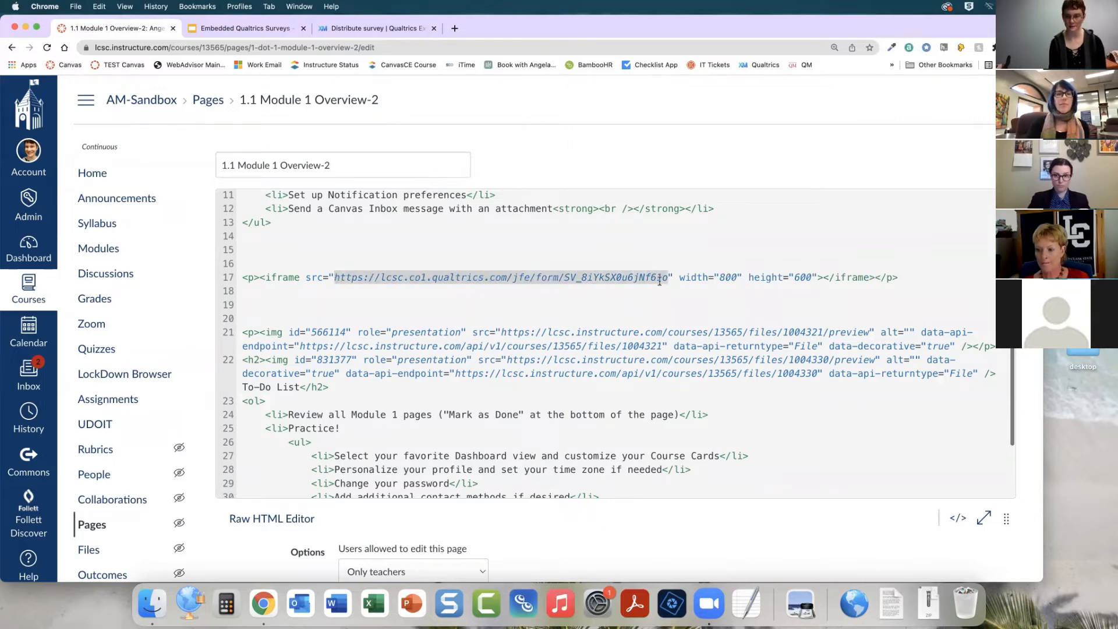
pyautogui.click(599, 305)
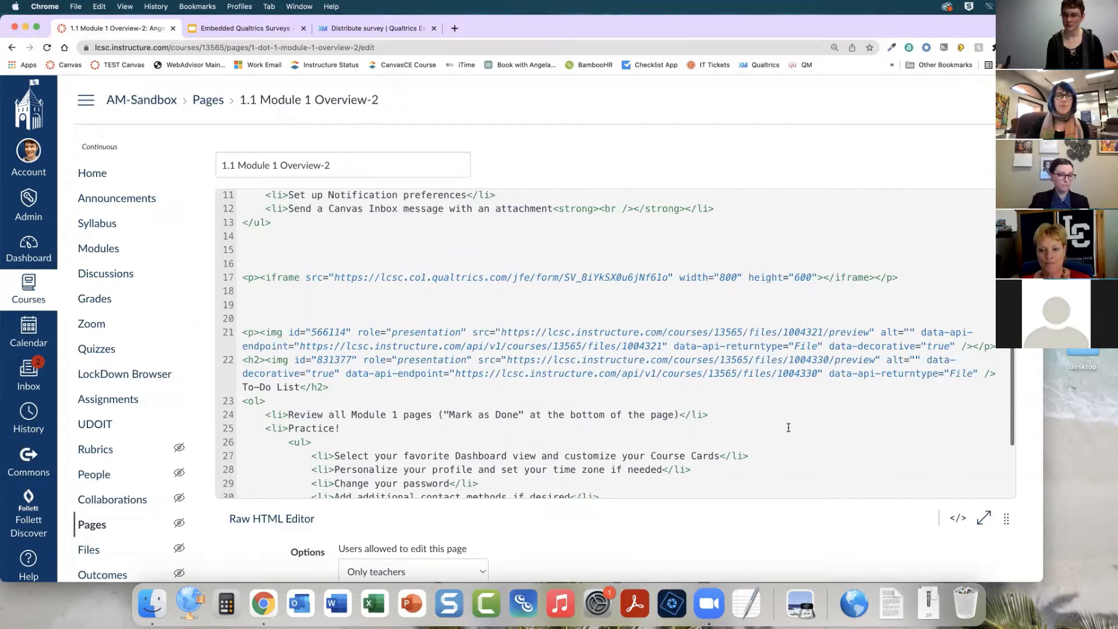
# Check the embedded survey in the rich content editor and save the Module 1 Overview page
pyautogui.click(958, 518)
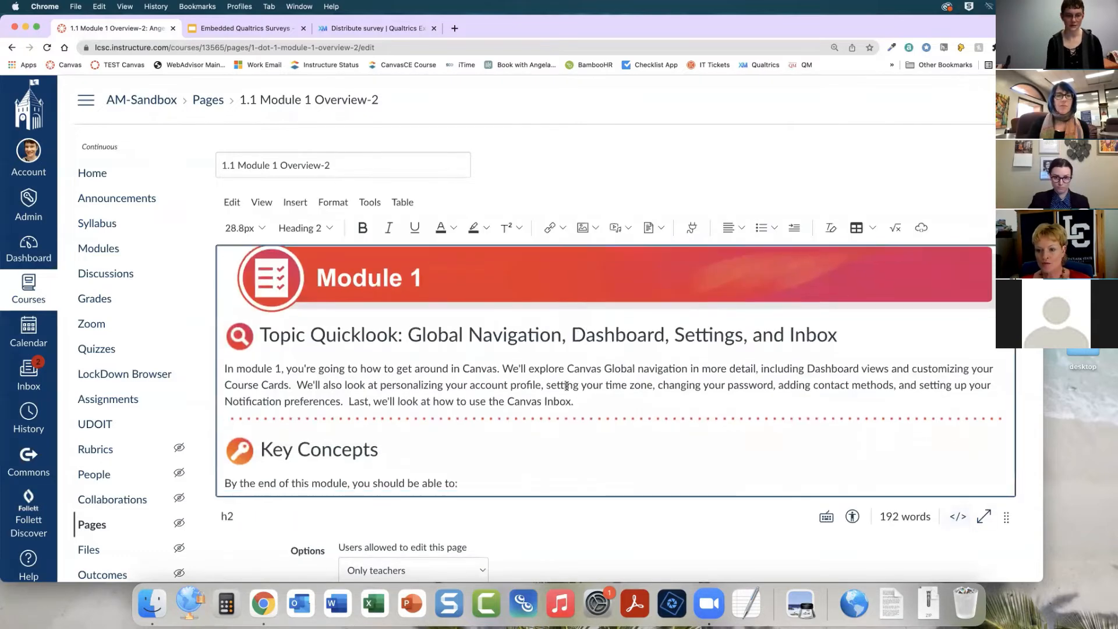
pyautogui.scroll(-10, 627, 354)
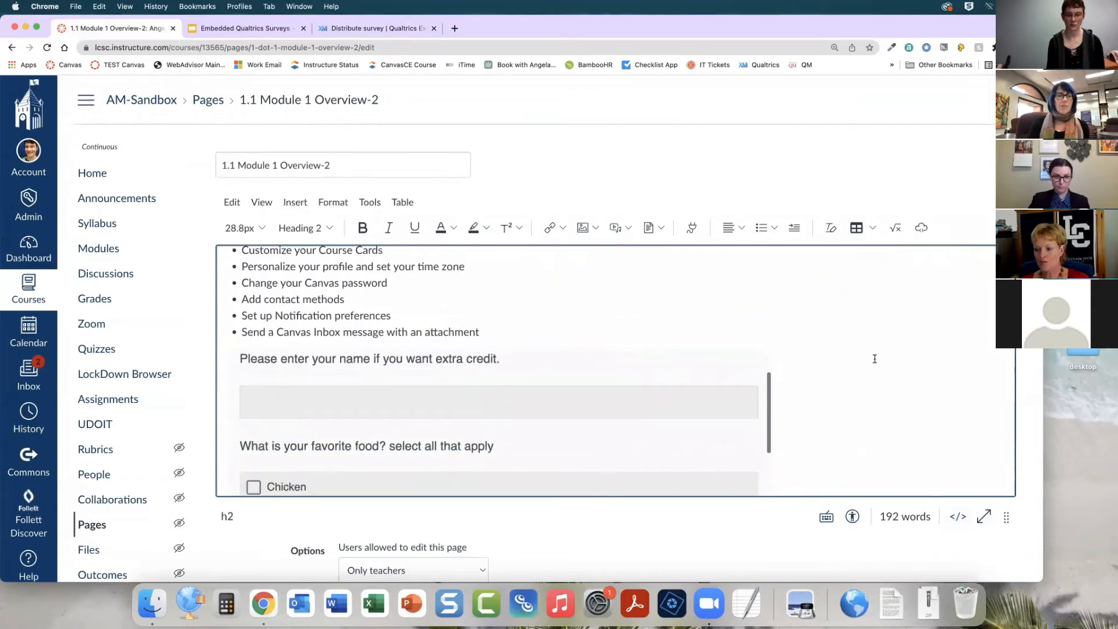
pyautogui.scroll(2, 875, 359)
pyautogui.scroll(-3, 899, 192)
pyautogui.click(1001, 549)
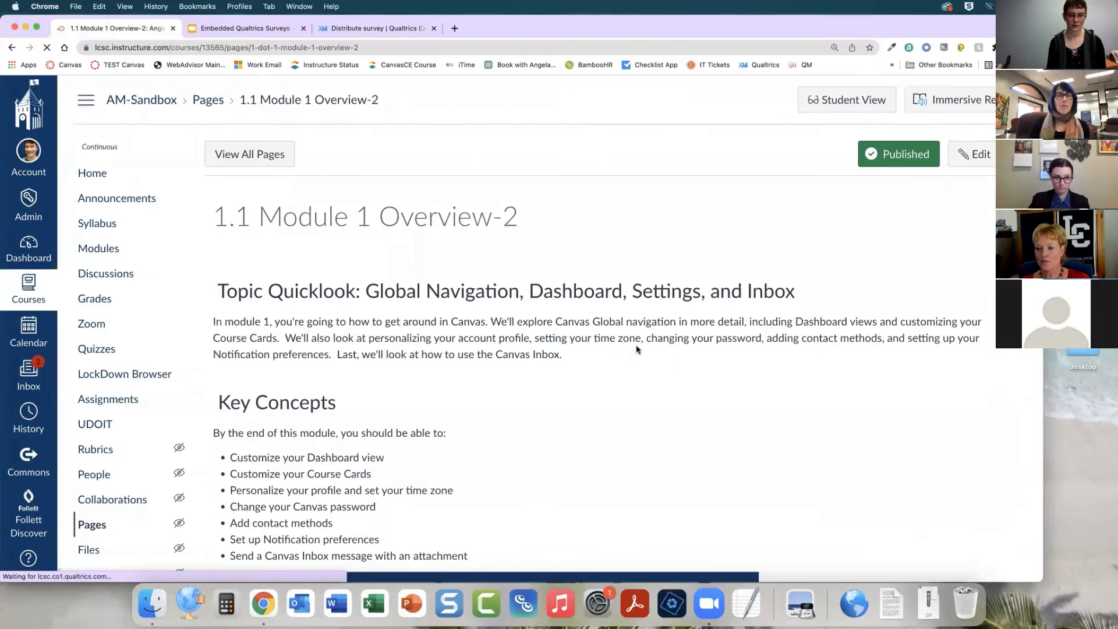
# Enter a person's name in the embedded survey's extra-credit name field on the published page
pyautogui.scroll(-7, 637, 350)
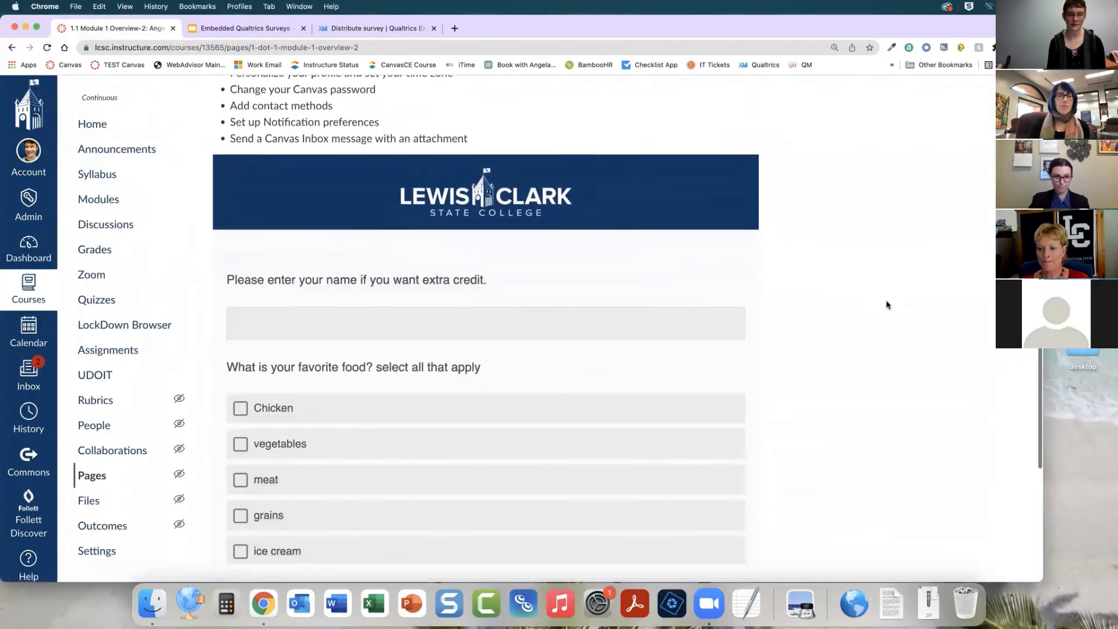
pyautogui.scroll(-1, 886, 305)
pyautogui.click(486, 294)
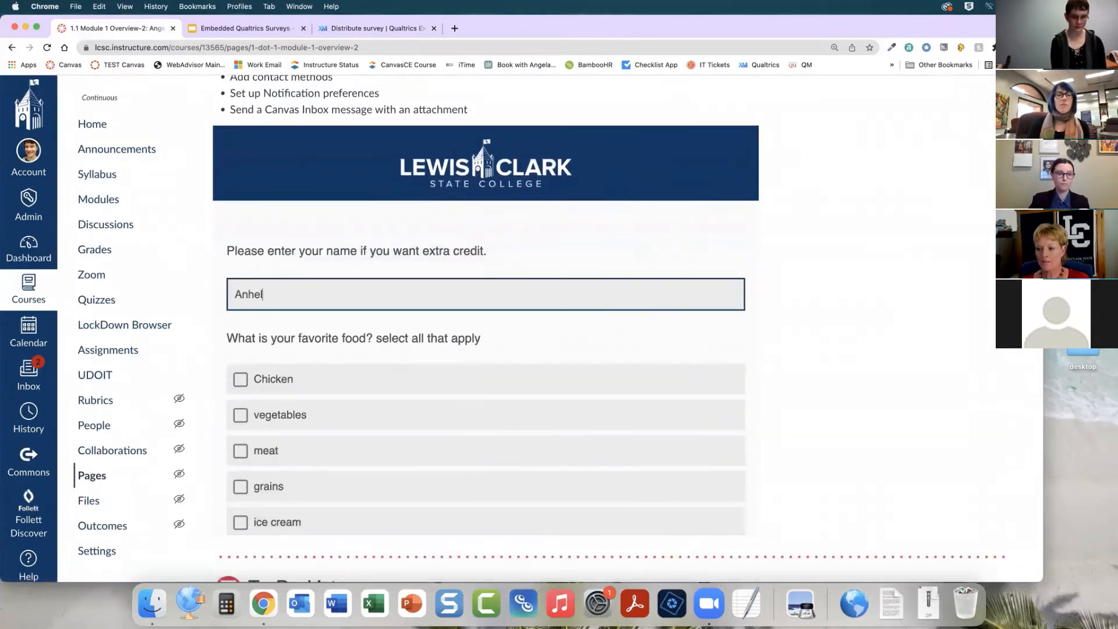
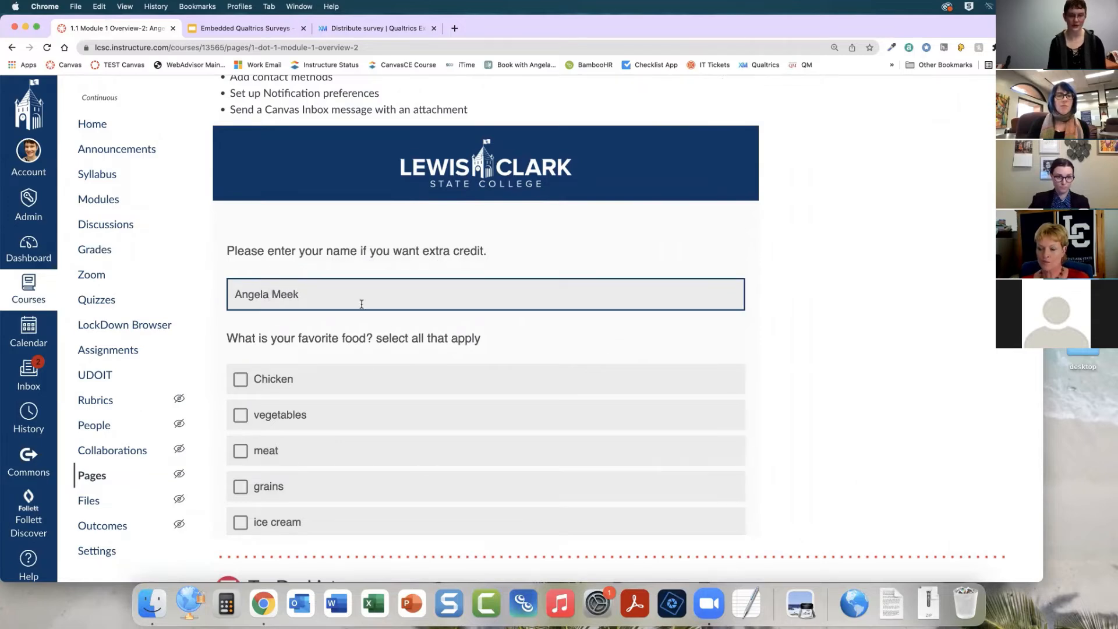
# In the embedded survey, select Chicken, grains and ice cream as favorite foods
pyautogui.scroll(-1, 433, 304)
pyautogui.click(240, 342)
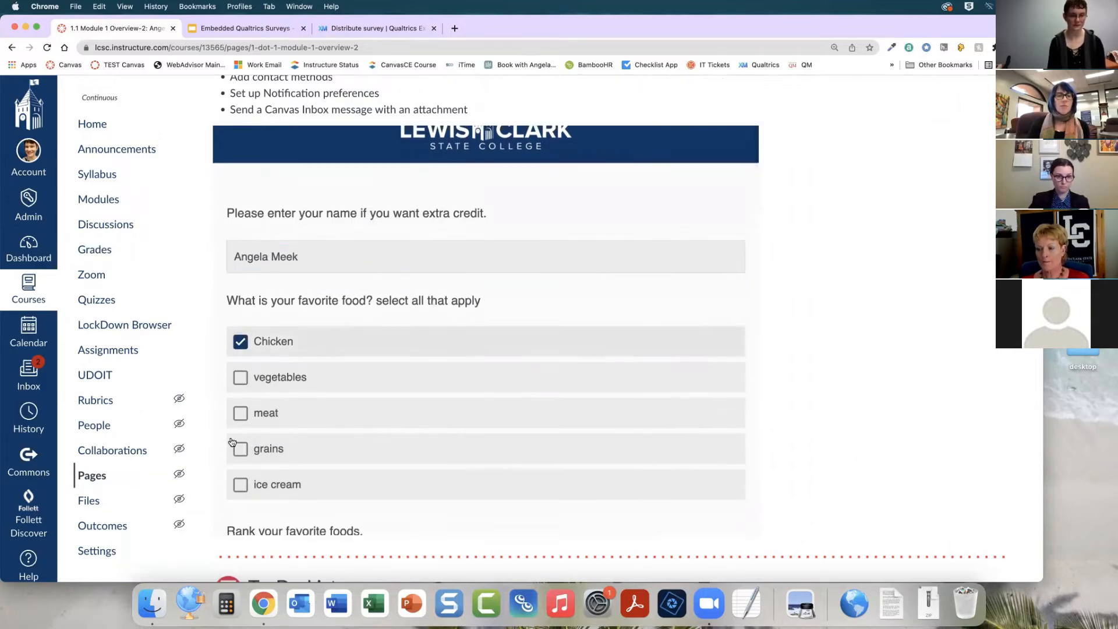
pyautogui.click(241, 450)
pyautogui.click(240, 484)
# Rate the foods in the matrix: Chicken I enjoy it a lot, Veggies and Pasta Gross, Ice cream I would die without it
pyautogui.scroll(-5, 449, 417)
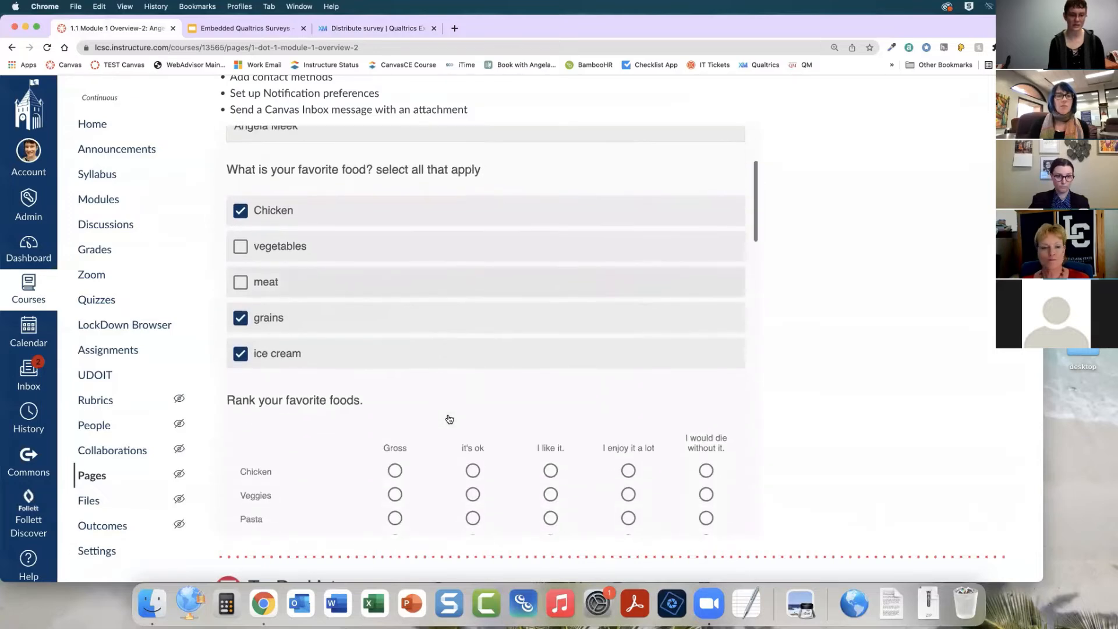
pyautogui.scroll(-2, 449, 418)
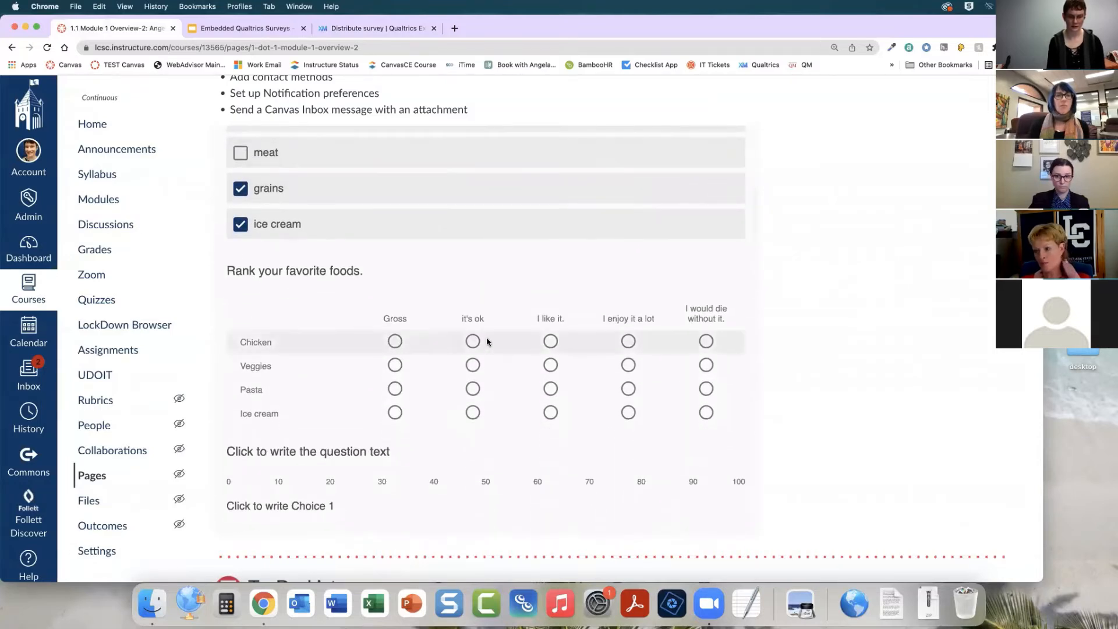
pyautogui.click(628, 341)
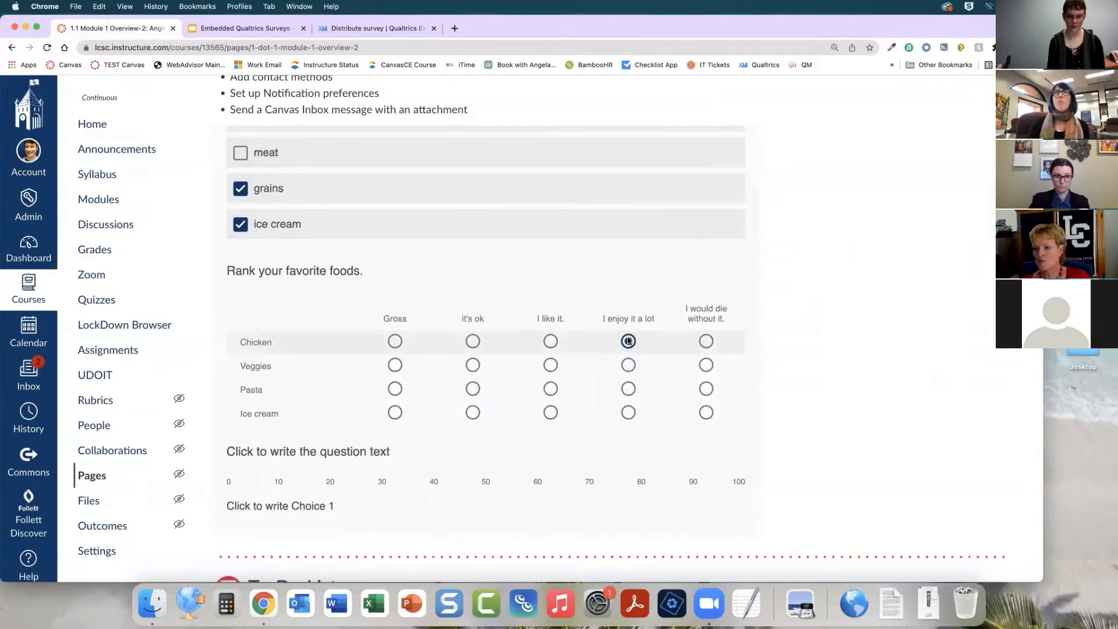
pyautogui.click(395, 365)
pyautogui.click(395, 389)
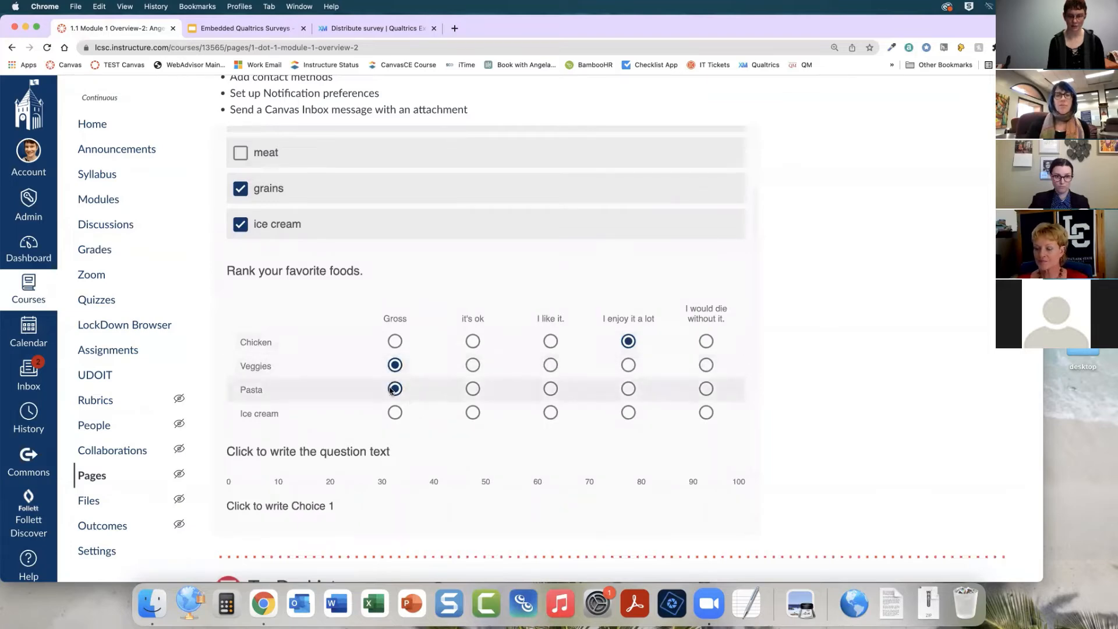
pyautogui.click(706, 412)
# Move the Choice 1 slider slightly to the right, to about 10
pyautogui.scroll(-4, 676, 407)
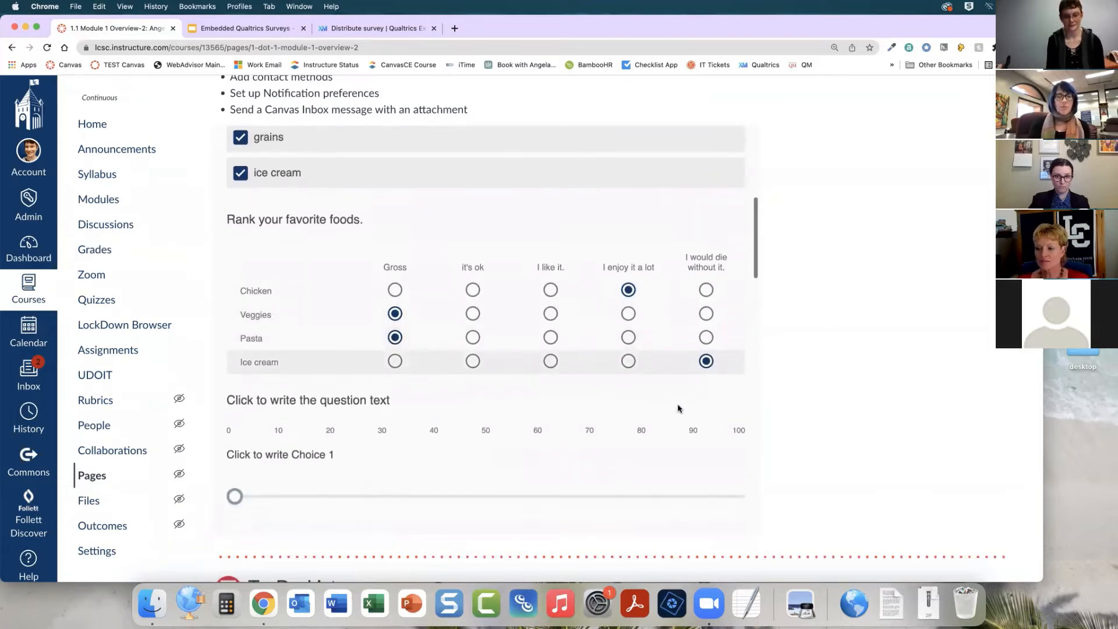
pyautogui.scroll(-2, 561, 387)
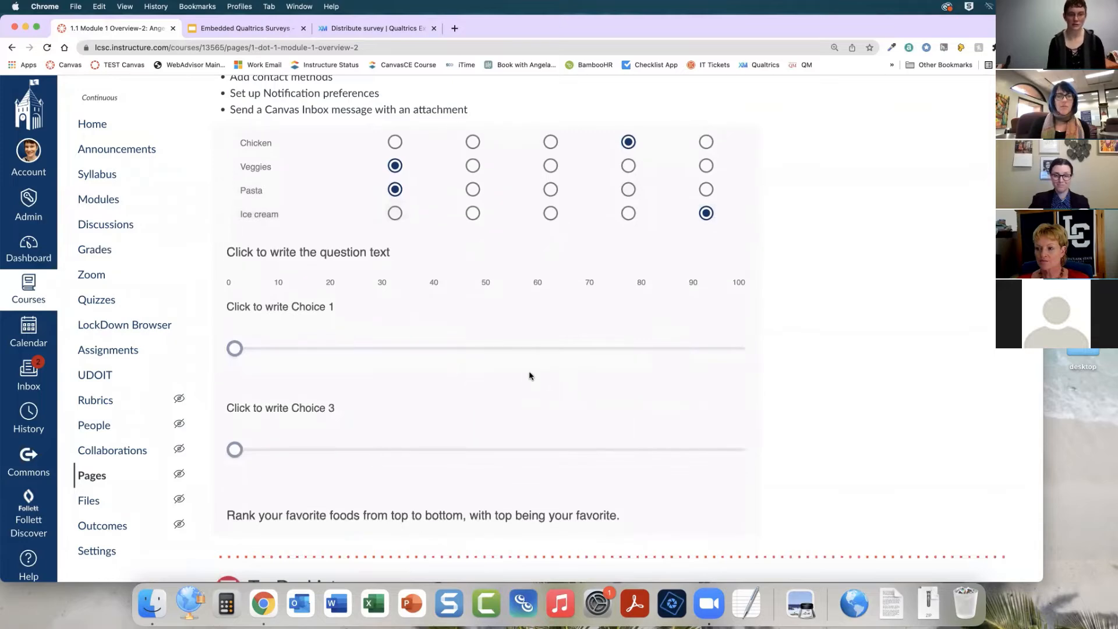
pyautogui.moveTo(233, 348); pyautogui.dragTo(281, 349)
# Reorder the ranking question so Ice cream is first, nachos second and Pizza third
pyautogui.scroll(-6, 380, 357)
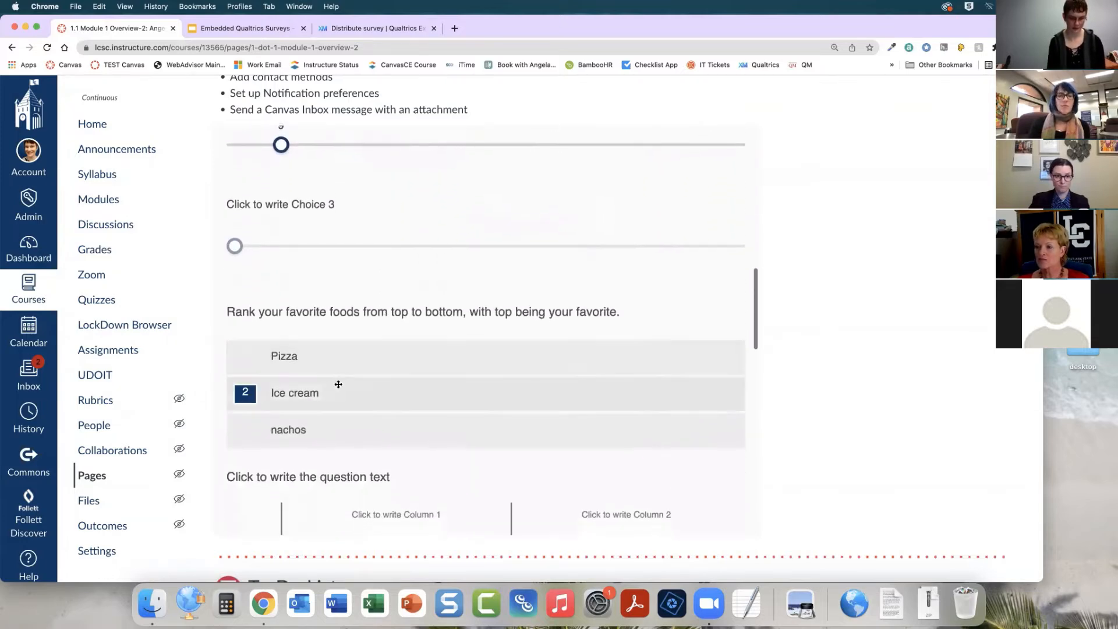
pyautogui.moveTo(336, 384)
pyautogui.mouseDown()
pyautogui.moveTo(347, 361)
pyautogui.moveTo(341, 383)
pyautogui.mouseUp()
pyautogui.moveTo(310, 436); pyautogui.dragTo(334, 392)
pyautogui.scroll(-3, 410, 400)
pyautogui.scroll(-5, 455, 367)
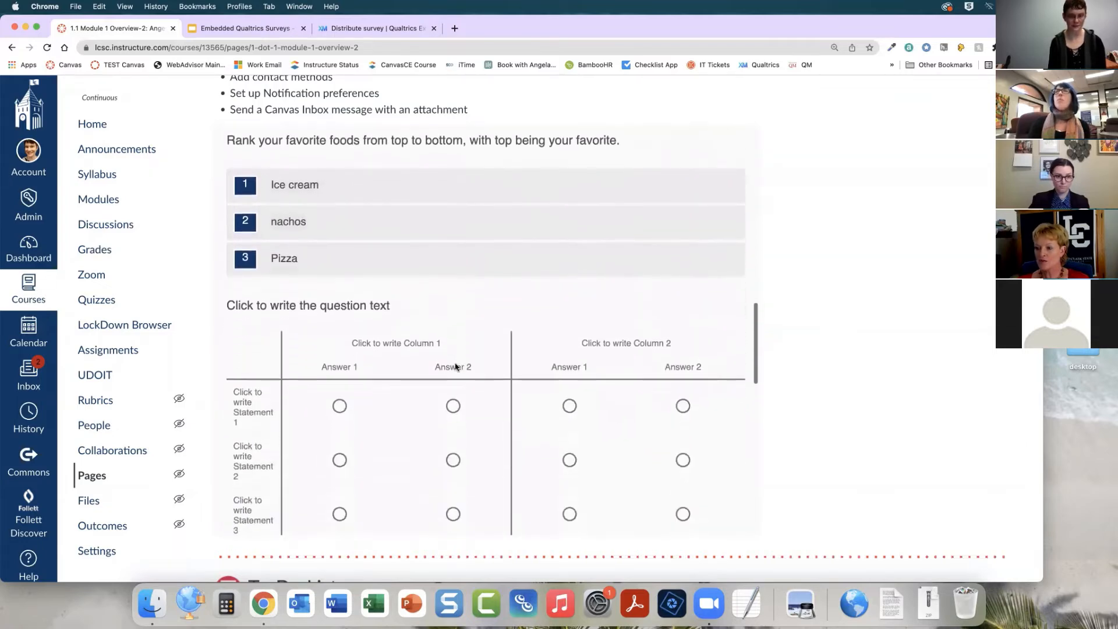
# In the side-by-side table, choose Answer 1 for Statement 1 in Column 1, and Answer 2 (Column 1) and Answer 1 (Column 2) for Statement 2
pyautogui.click(339, 345)
pyautogui.click(569, 399)
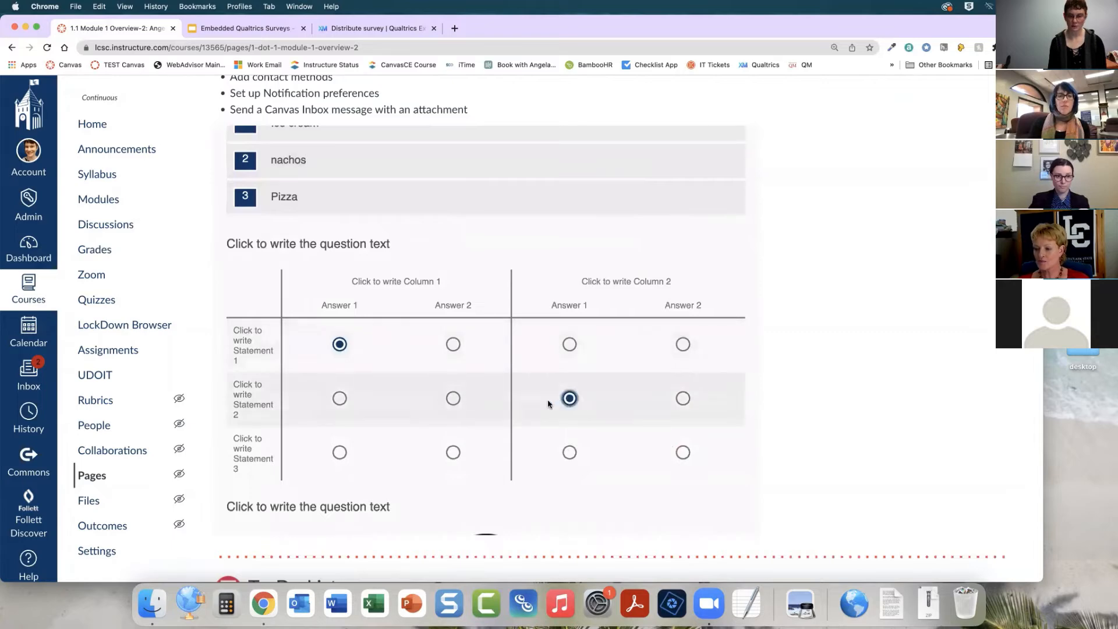
pyautogui.click(453, 398)
# Raise the gauge slider question's value by sliding its handle to the right
pyautogui.scroll(-5, 460, 398)
pyautogui.scroll(-2, 454, 399)
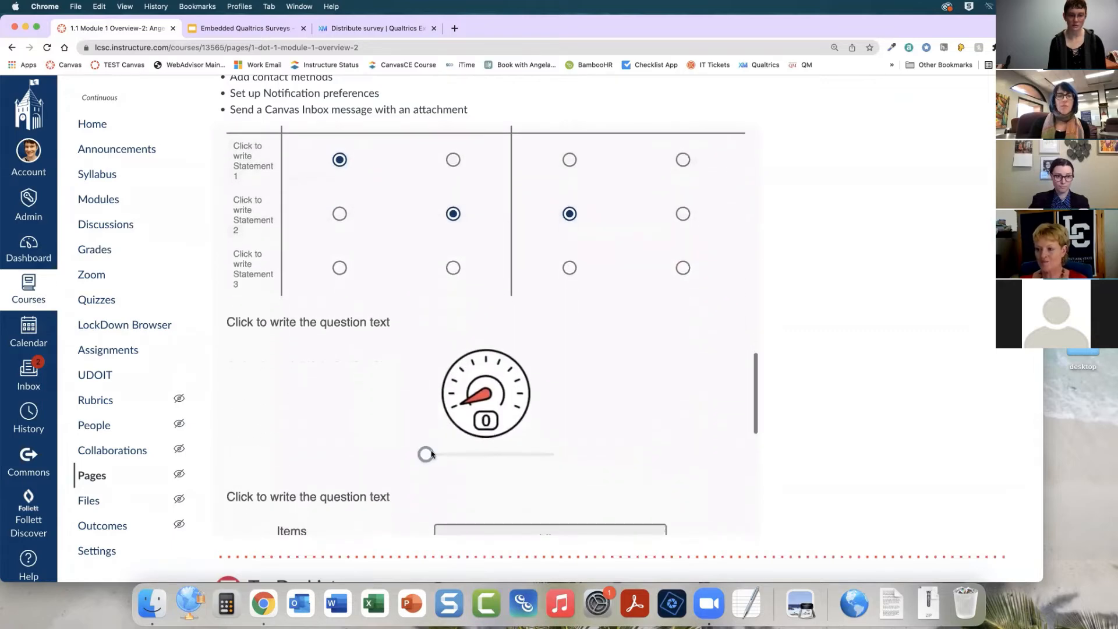
pyautogui.moveTo(425, 454); pyautogui.dragTo(520, 455)
# Sort the items into groups: chocolate and ice cream under Like, candy under Neither like nor dislike
pyautogui.scroll(-4, 342, 395)
pyautogui.scroll(-5, 342, 395)
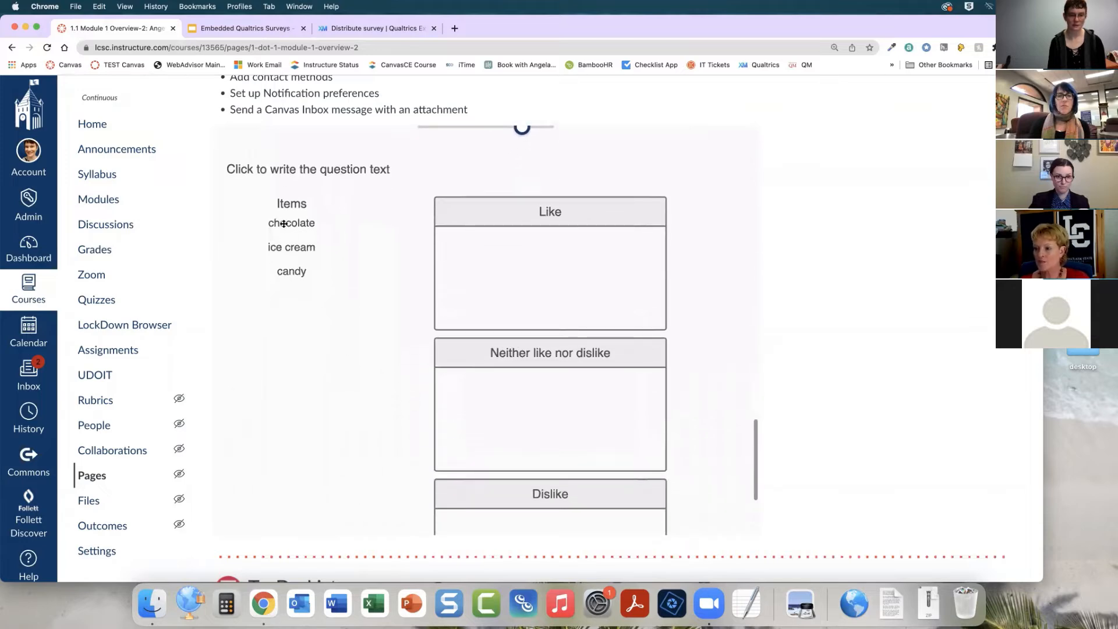
pyautogui.moveTo(277, 223); pyautogui.dragTo(566, 263)
pyautogui.moveTo(275, 246); pyautogui.dragTo(529, 437)
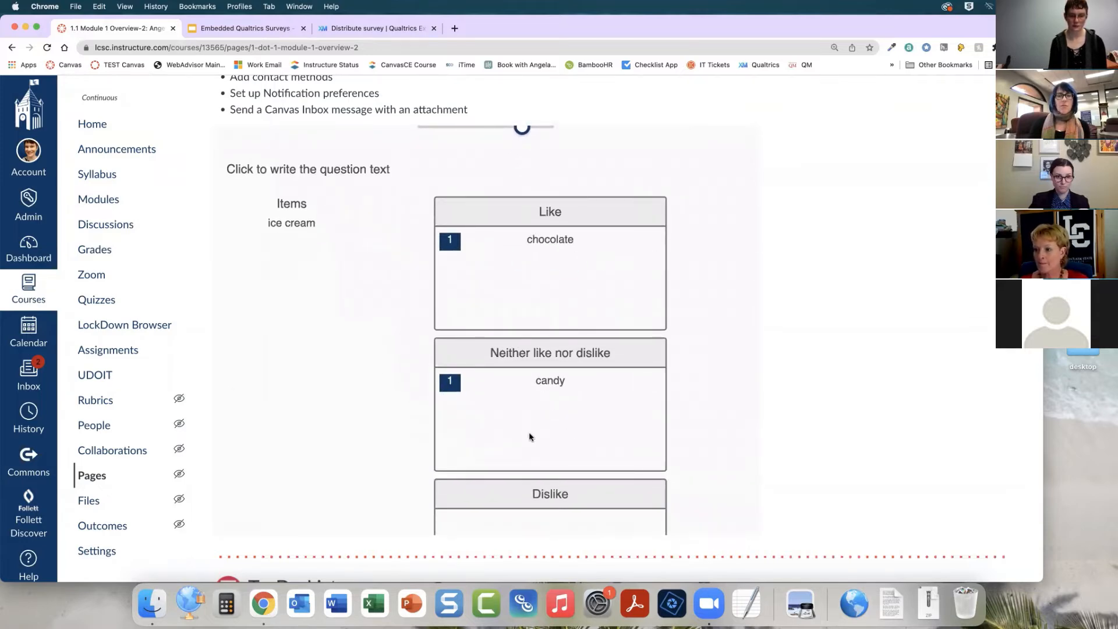
pyautogui.moveTo(294, 224); pyautogui.dragTo(571, 523)
pyautogui.scroll(-3, 424, 473)
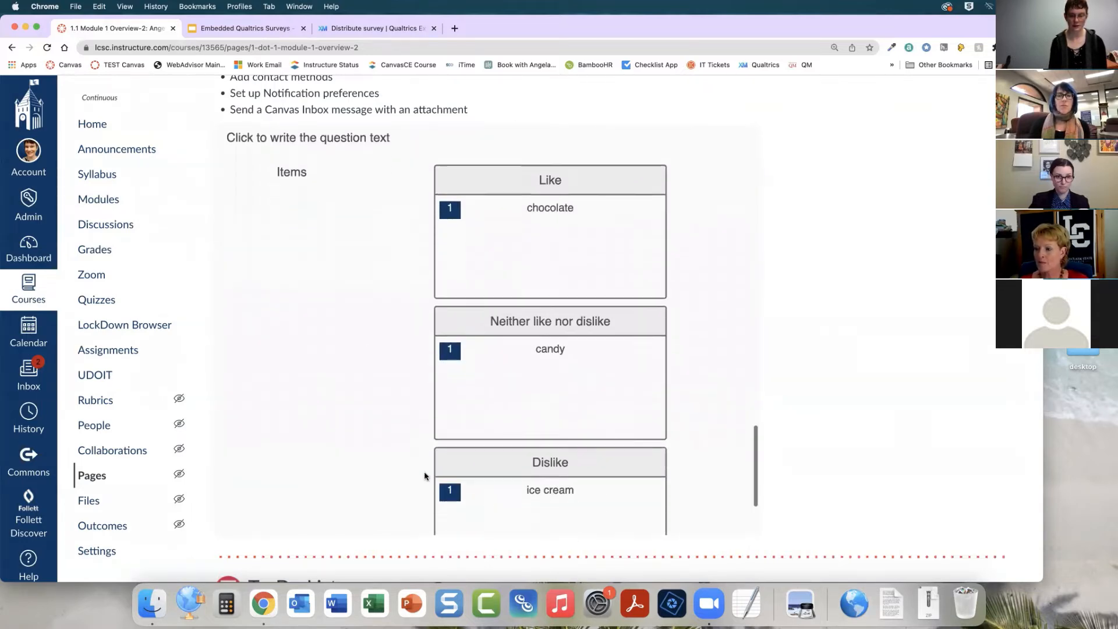
pyautogui.scroll(2, 424, 473)
pyautogui.moveTo(453, 479); pyautogui.dragTo(524, 230)
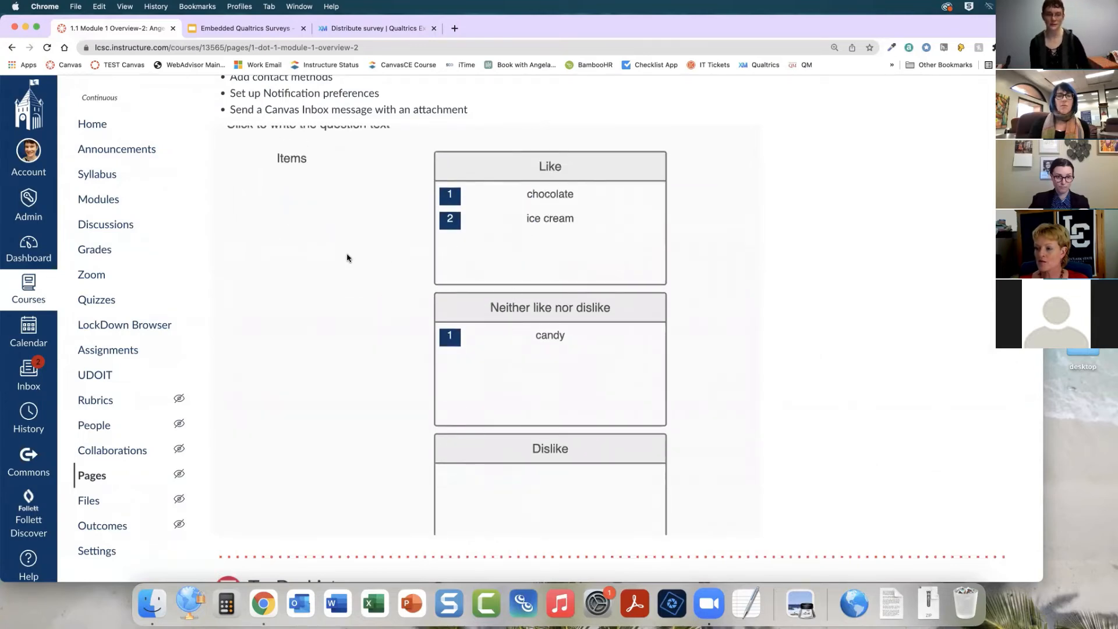
pyautogui.scroll(-8, 322, 342)
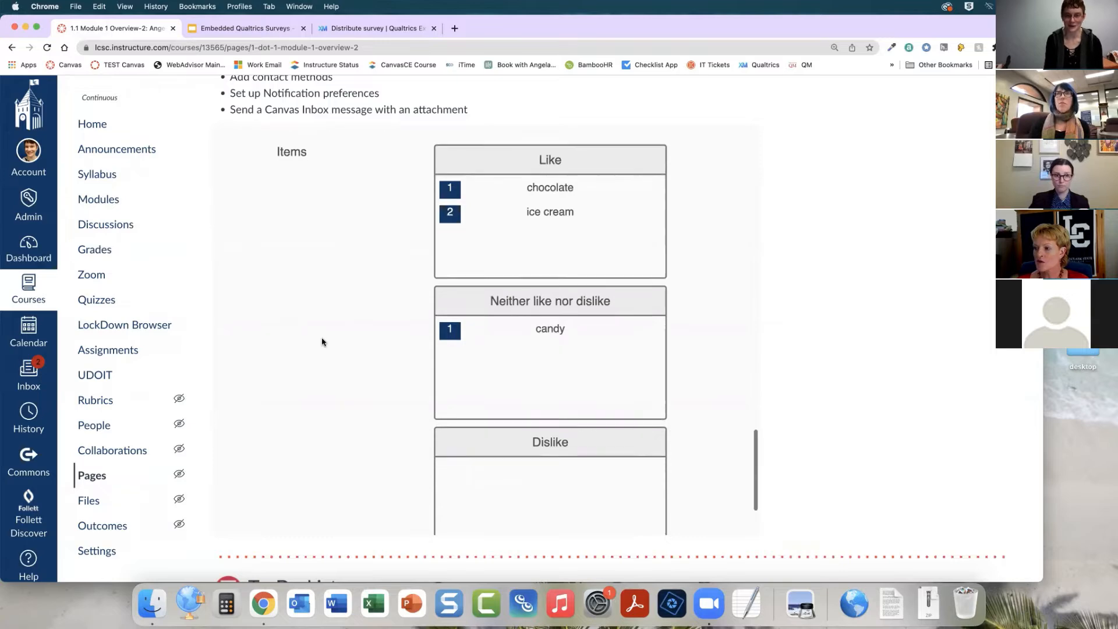
# Submit the embedded survey response
pyautogui.scroll(-3, 349, 344)
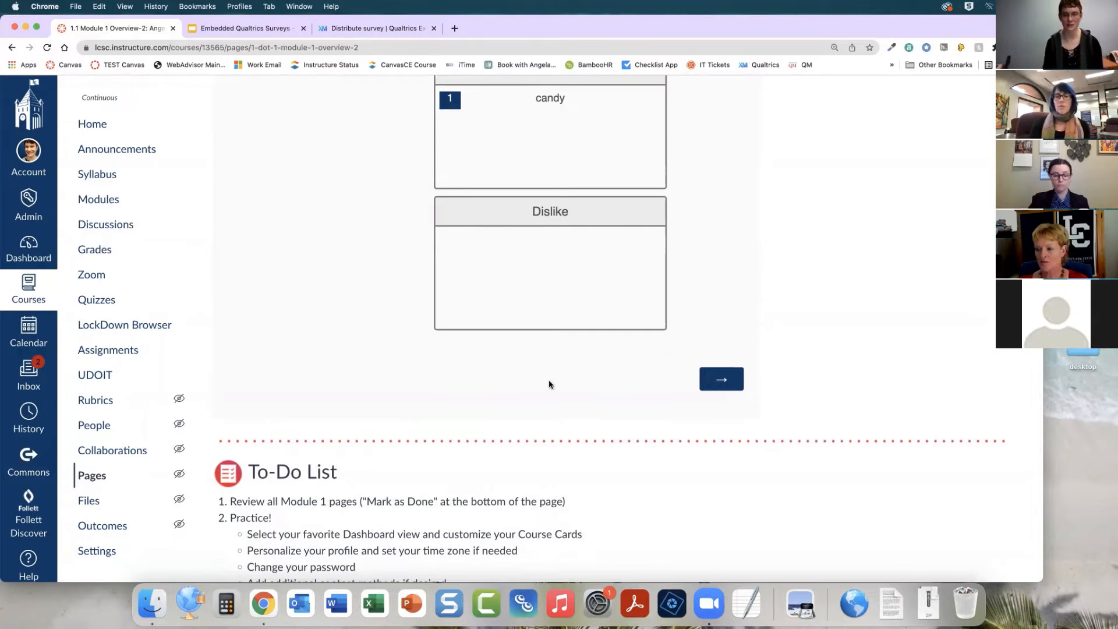
pyautogui.click(727, 384)
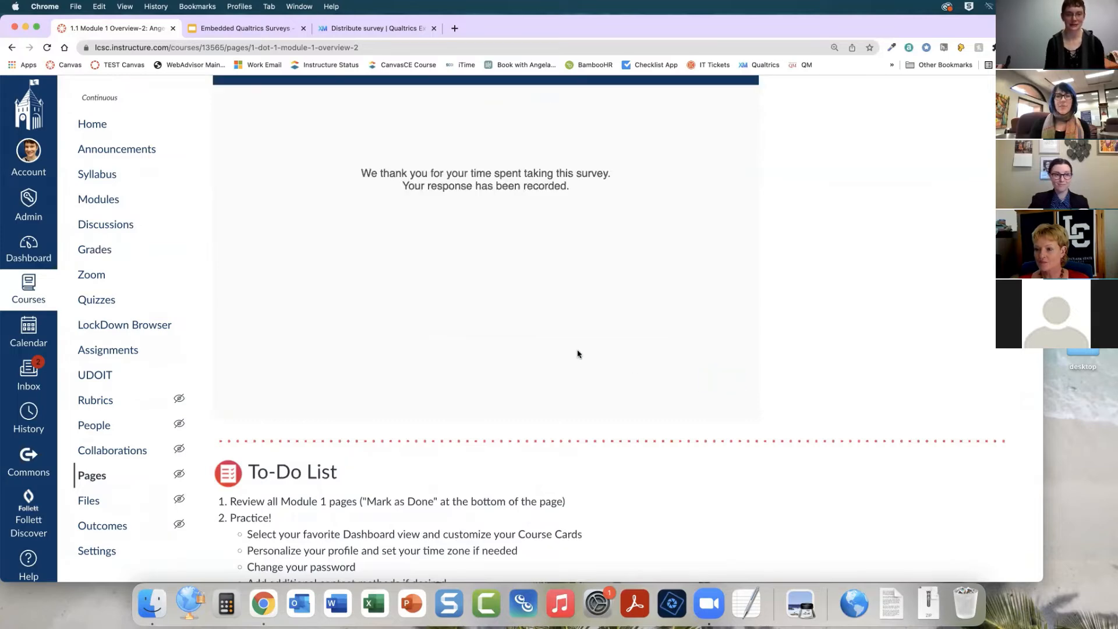
# Scroll through the Module 1 Overview page to review the embedded survey after submission
pyautogui.scroll(2, 577, 353)
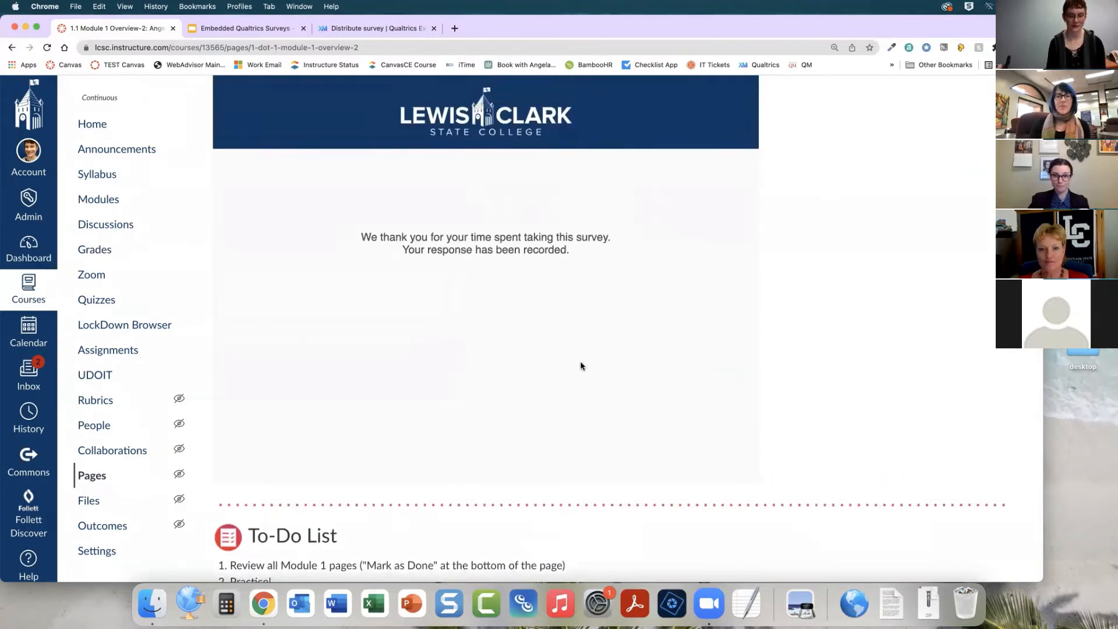
pyautogui.scroll(1, 581, 365)
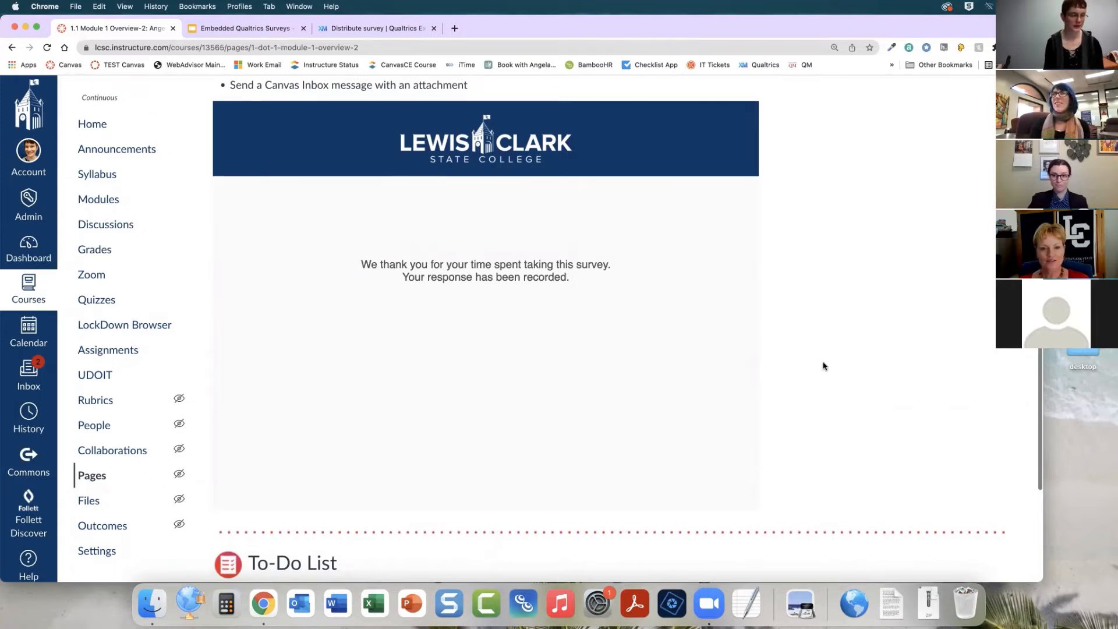
pyautogui.scroll(10, 824, 365)
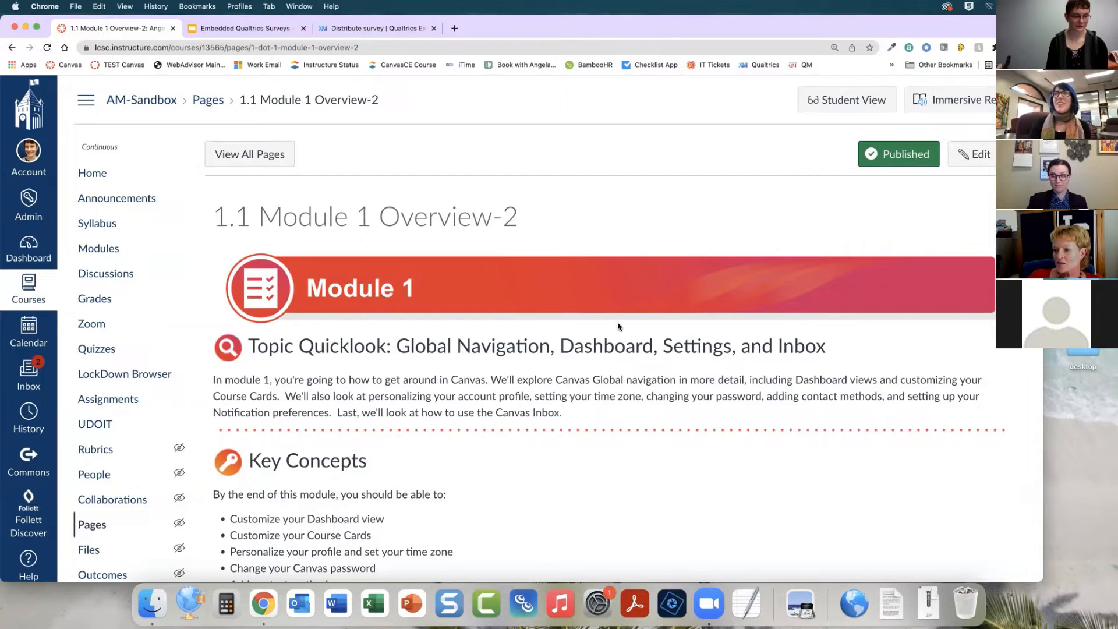
pyautogui.scroll(-3, 600, 331)
pyautogui.scroll(4, 602, 334)
pyautogui.scroll(-3, 602, 334)
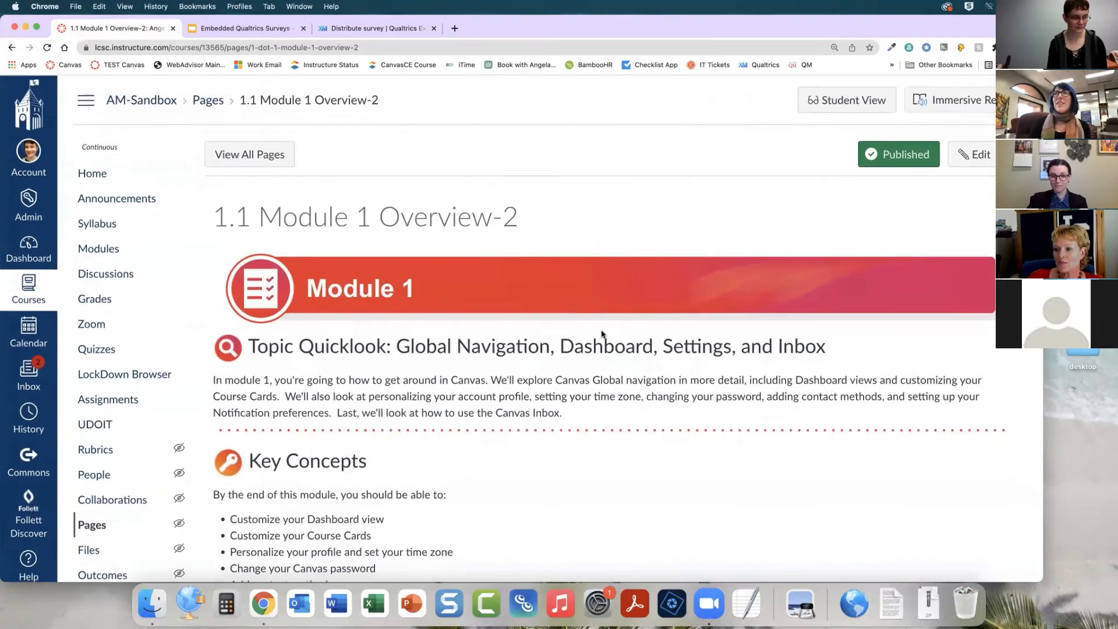
pyautogui.scroll(-1, 602, 335)
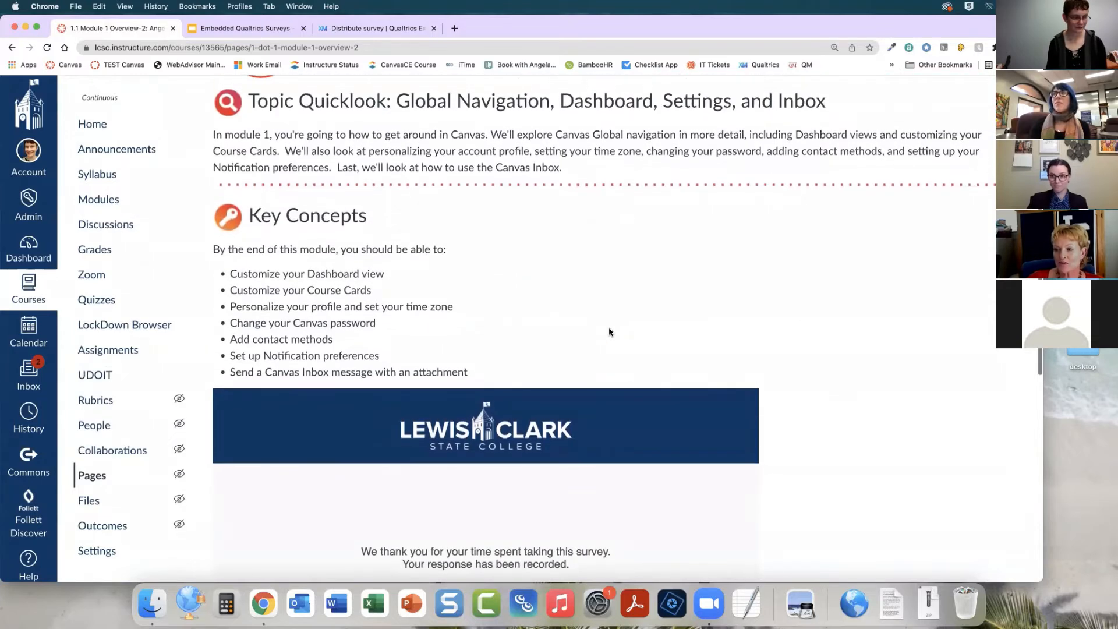
pyautogui.scroll(-1, 610, 332)
pyautogui.scroll(2, 610, 332)
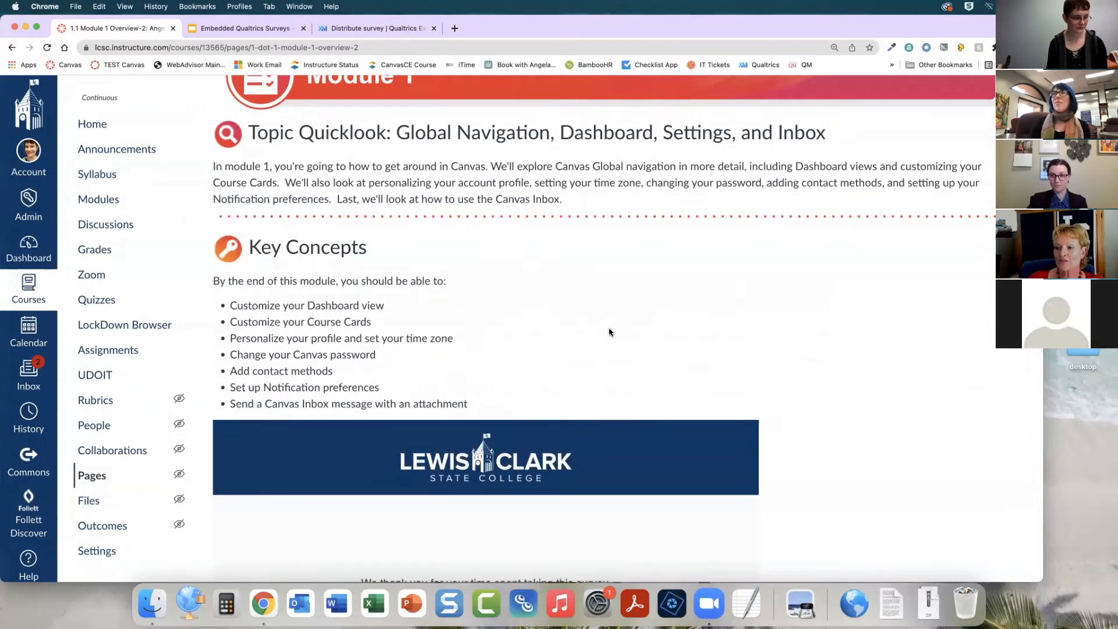
pyautogui.scroll(3, 609, 332)
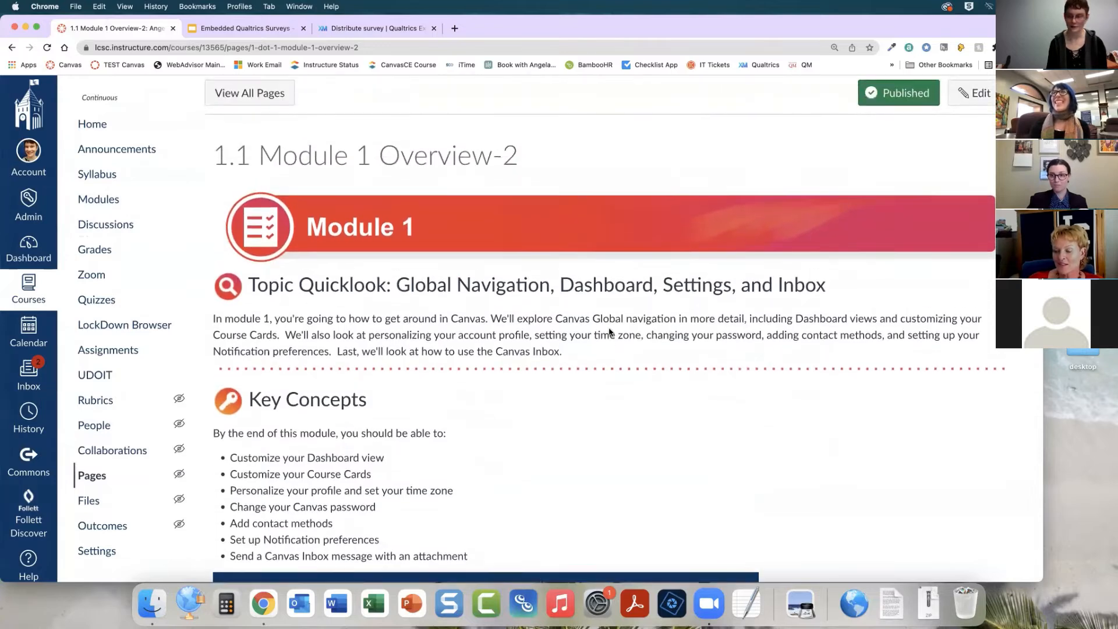
pyautogui.scroll(1, 610, 329)
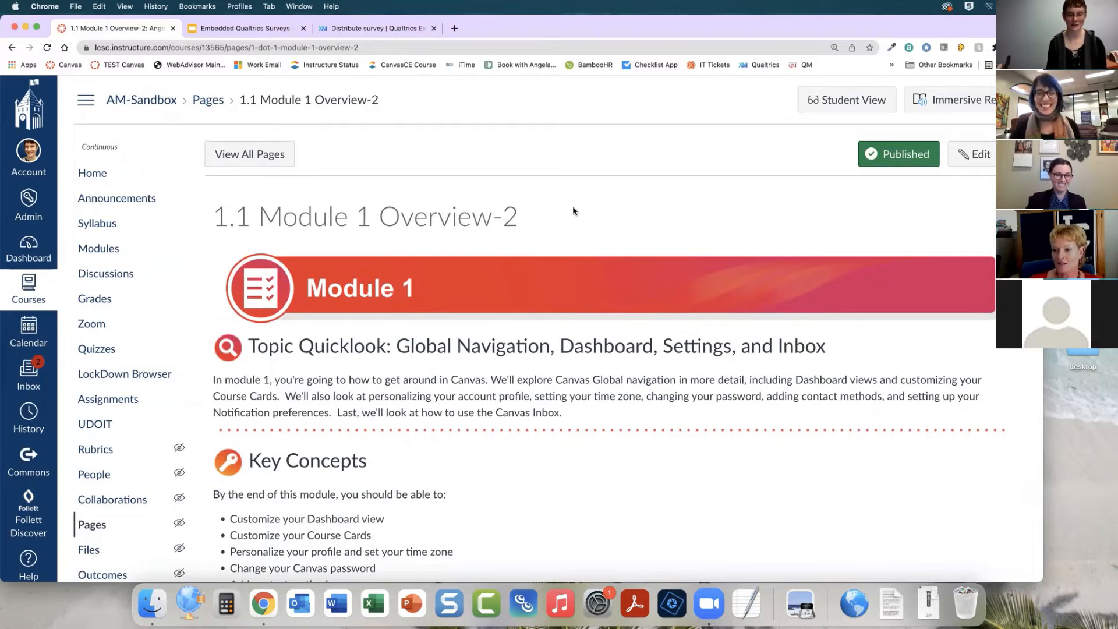
pyautogui.scroll(-6, 574, 211)
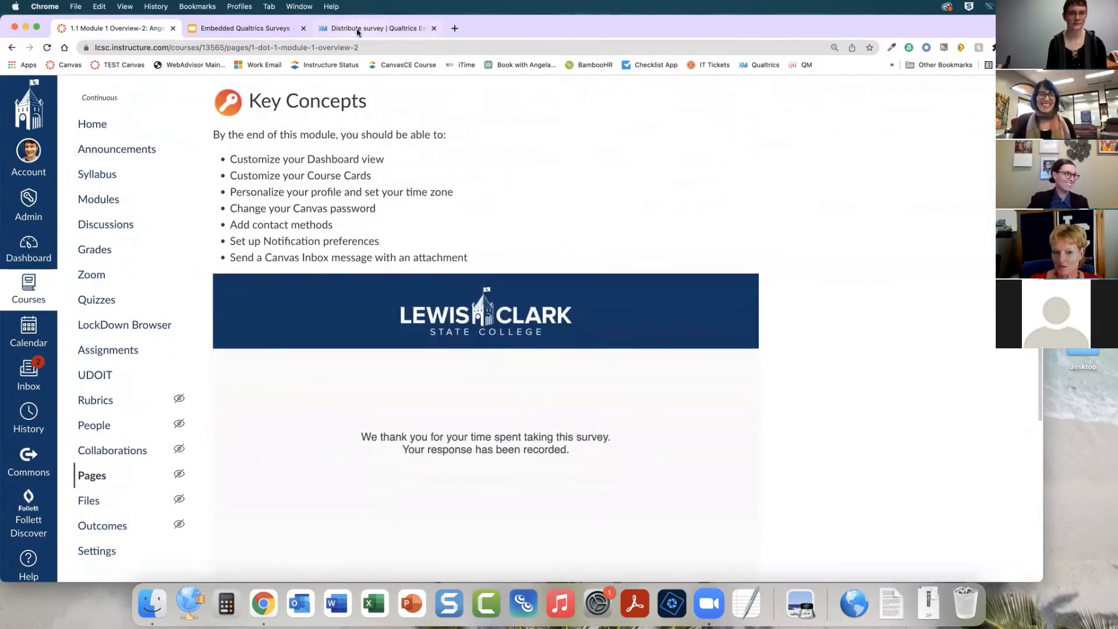
# In Qualtrics, copy the Sample Survey project as Sample Survey Fall 2022 and open the copy for editing
pyautogui.click(357, 29)
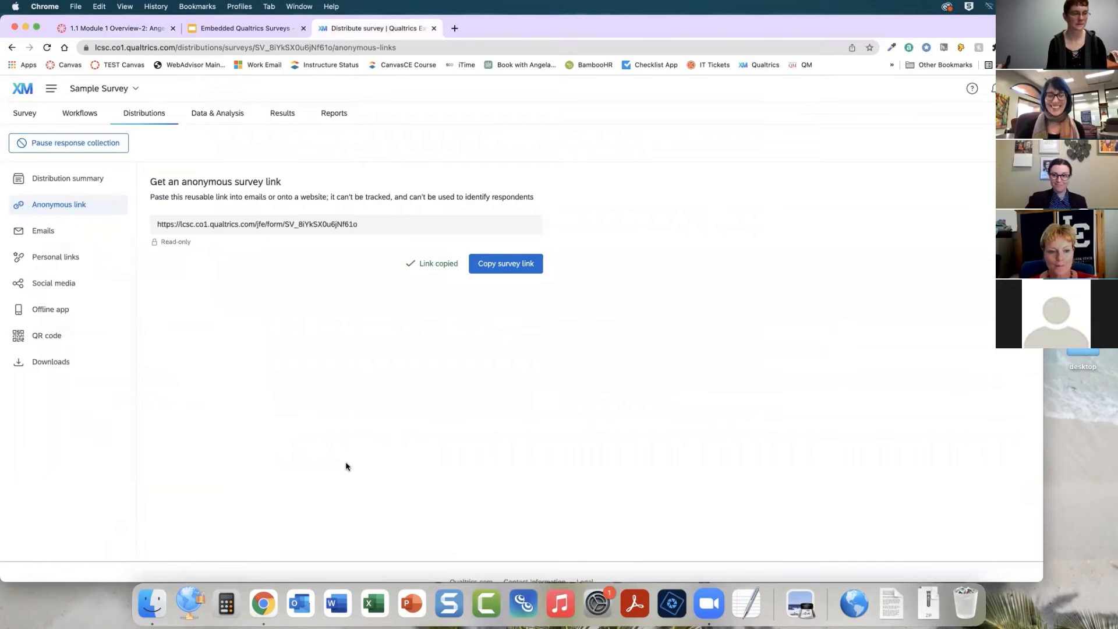
pyautogui.click(23, 94)
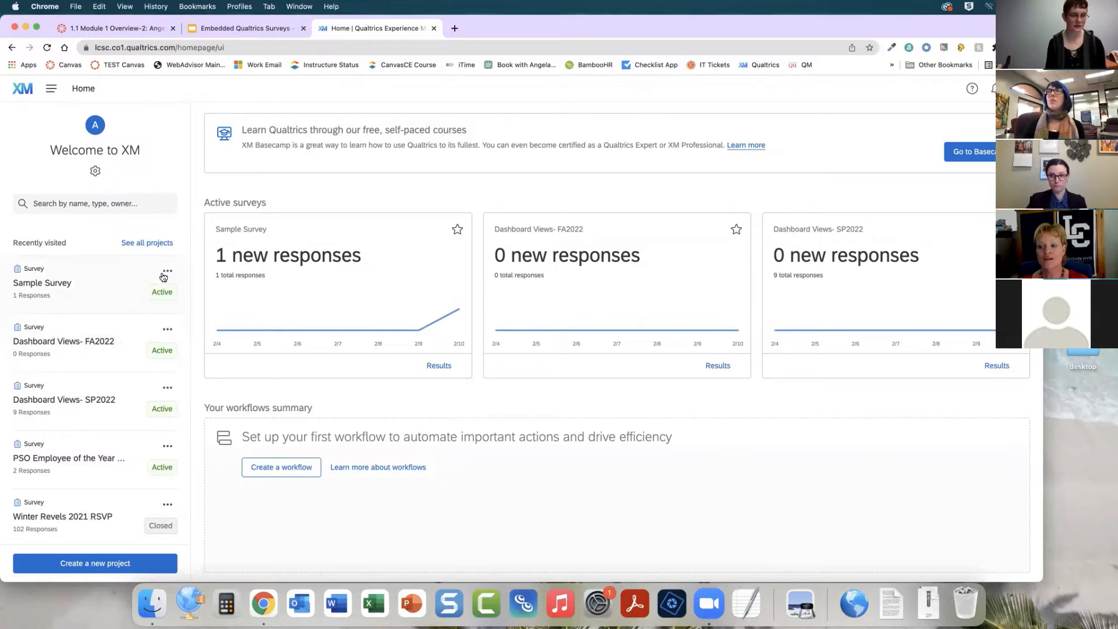
pyautogui.click(168, 272)
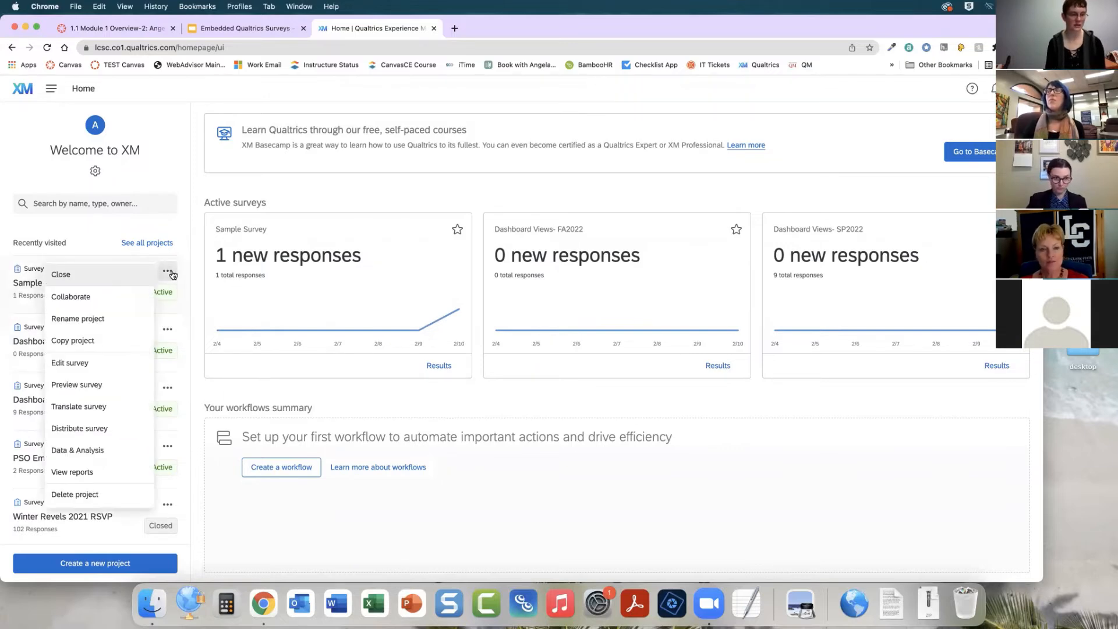
pyautogui.click(84, 342)
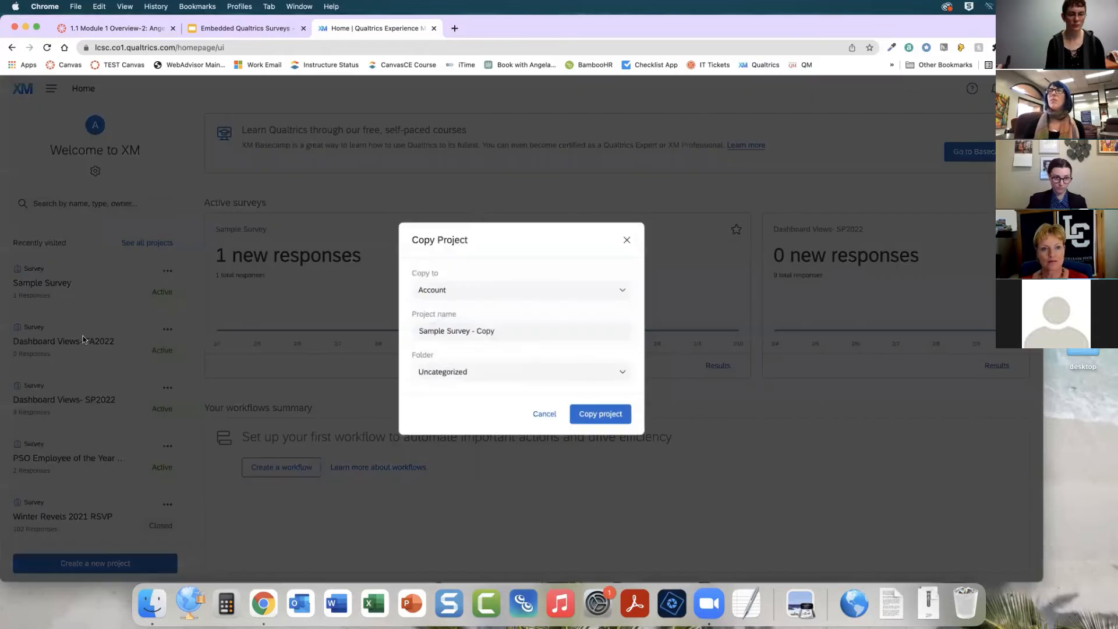
pyautogui.moveTo(472, 331); pyautogui.dragTo(525, 333)
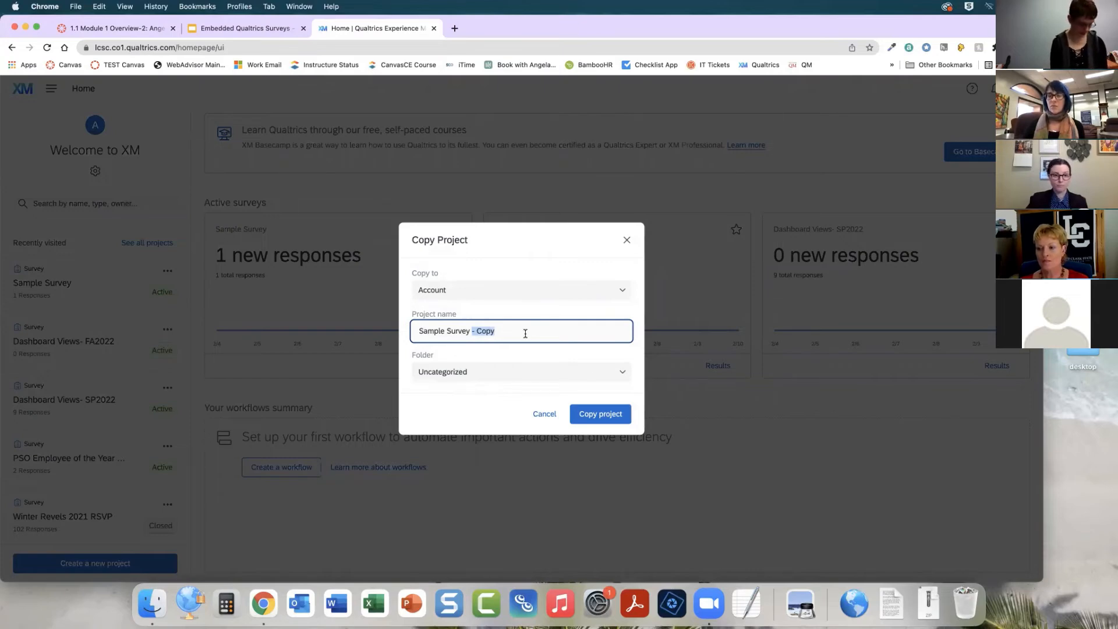
pyautogui.write('Fall 20')
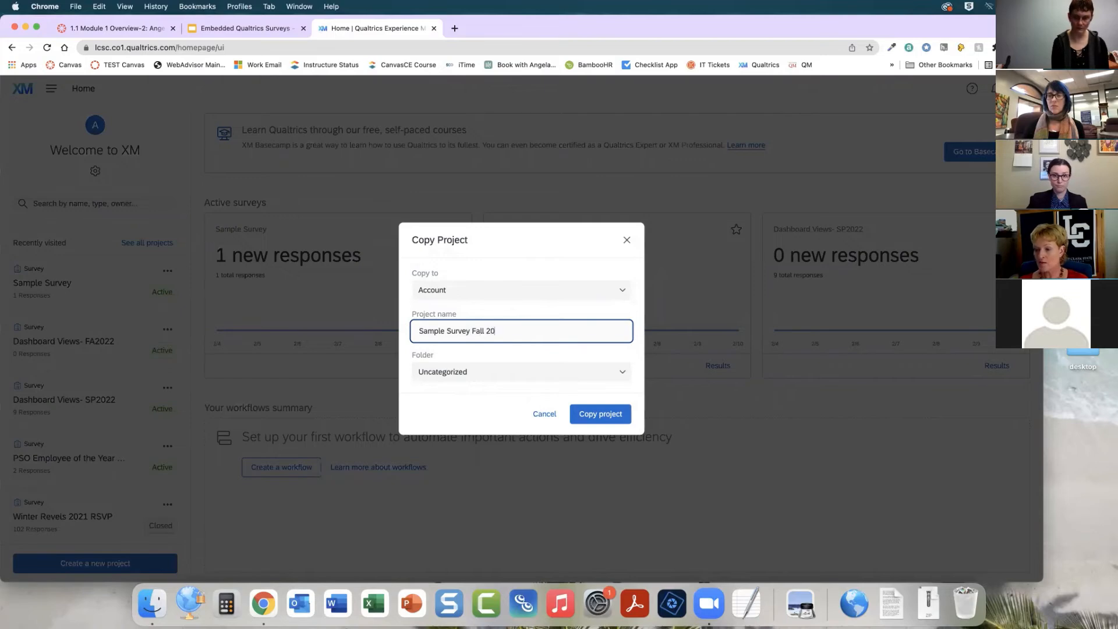
pyautogui.write('22')
pyautogui.click(595, 415)
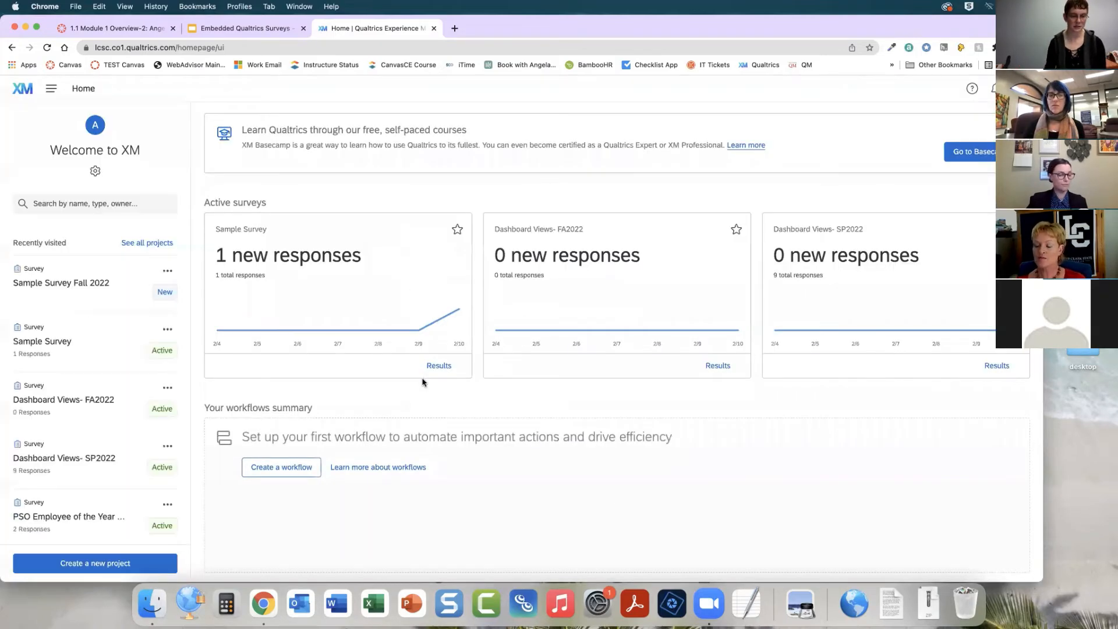
pyautogui.click(89, 283)
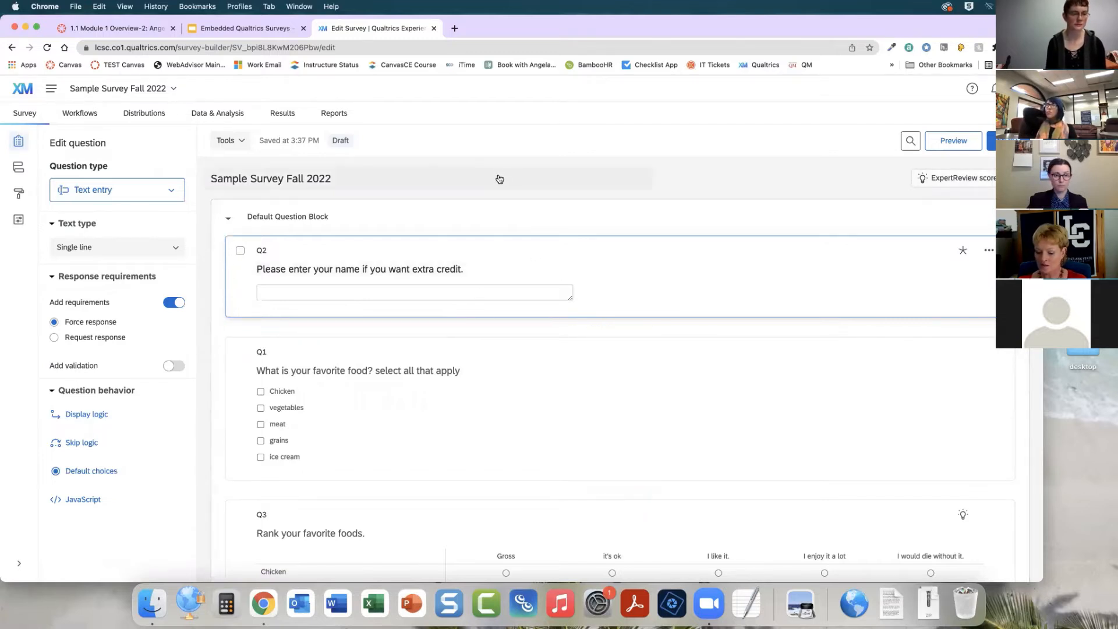
# Publish the Sample Survey Fall 2022 copy and copy its anonymous survey link
pyautogui.scroll(-1, 503, 181)
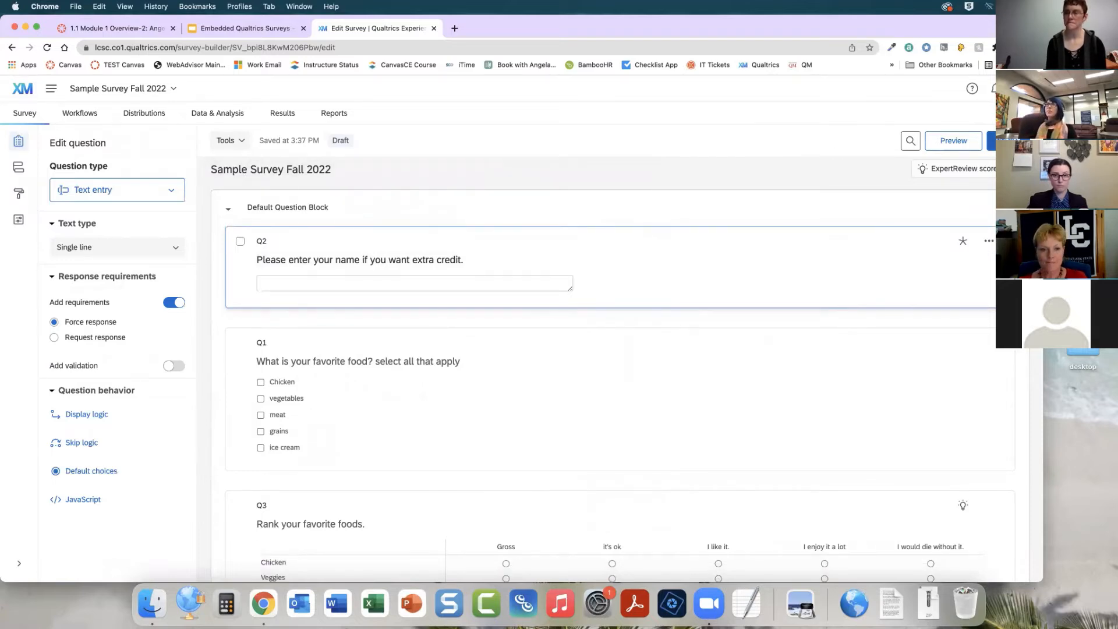
pyautogui.click(1007, 140)
pyautogui.click(677, 409)
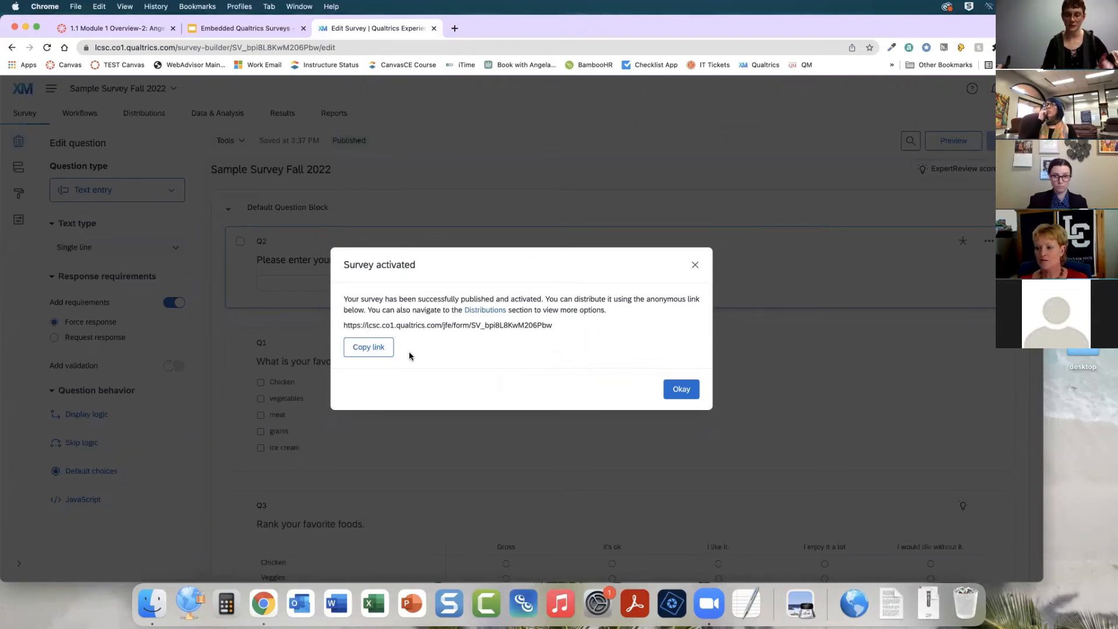
pyautogui.click(366, 348)
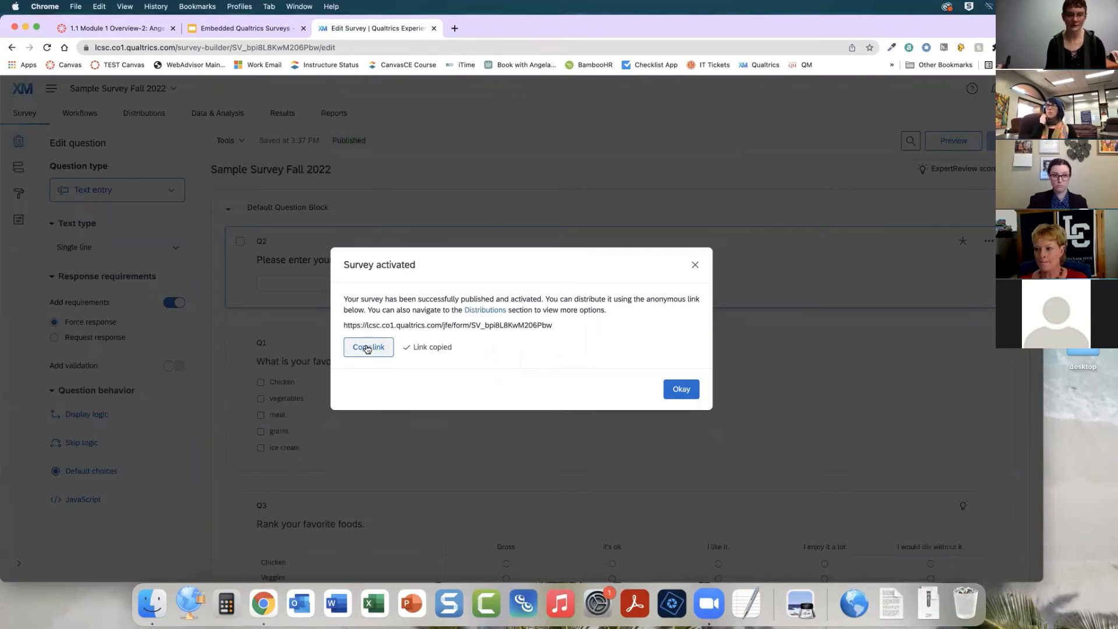
# Open the Module 1 Overview-2 page for editing and add a placeholder paragraph SURVEY IS HERE!!!!! after the Key Concepts list
pyautogui.click(130, 32)
pyautogui.scroll(3, 619, 243)
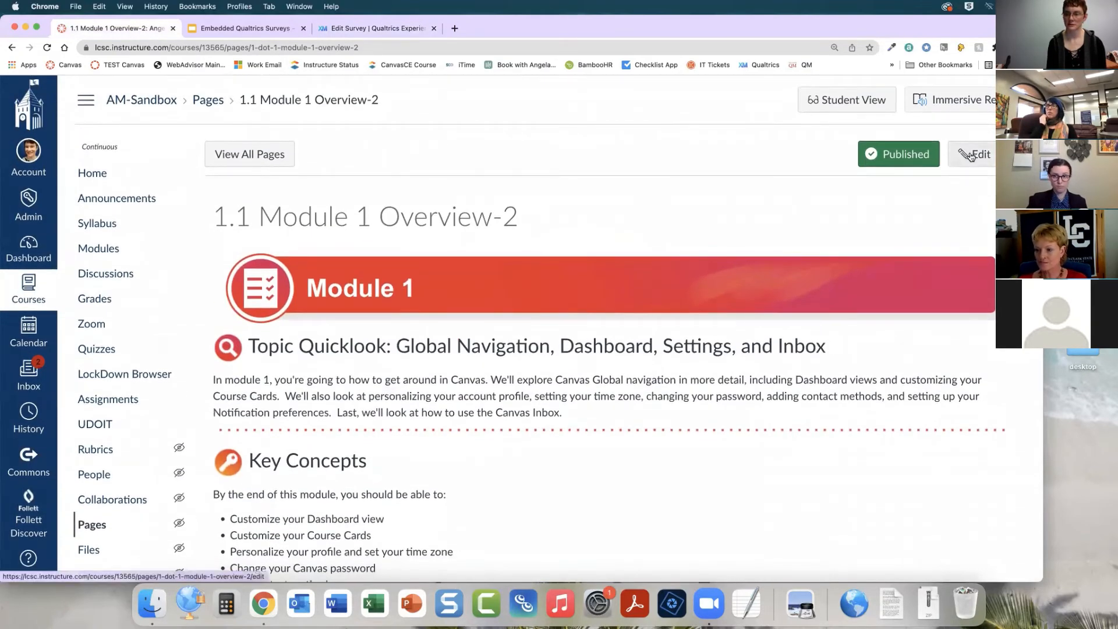
pyautogui.click(971, 155)
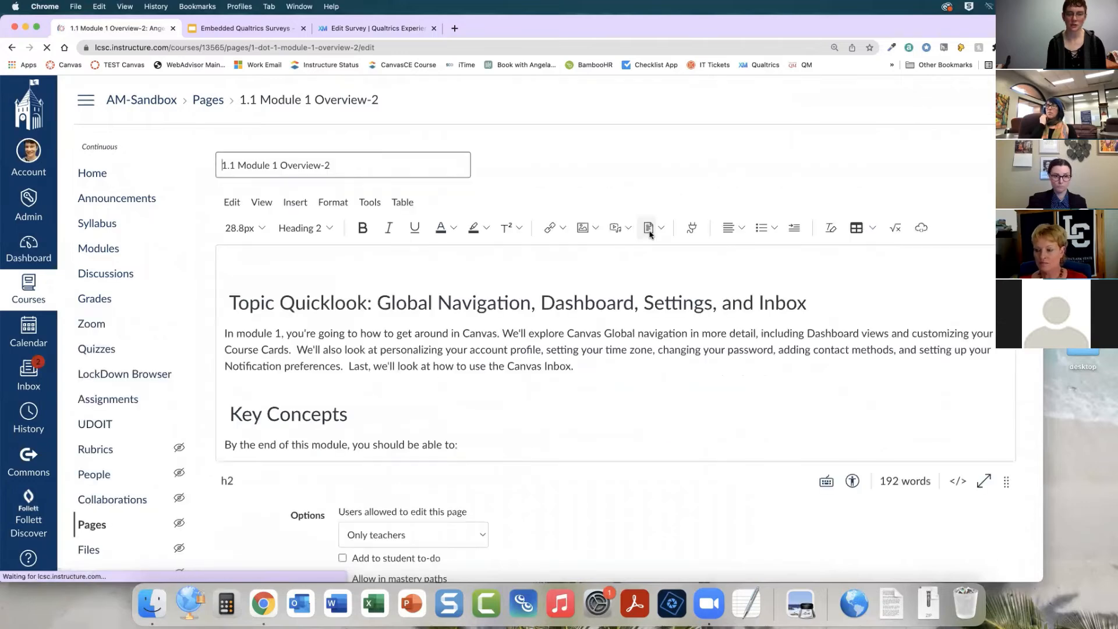
pyautogui.scroll(-10, 772, 341)
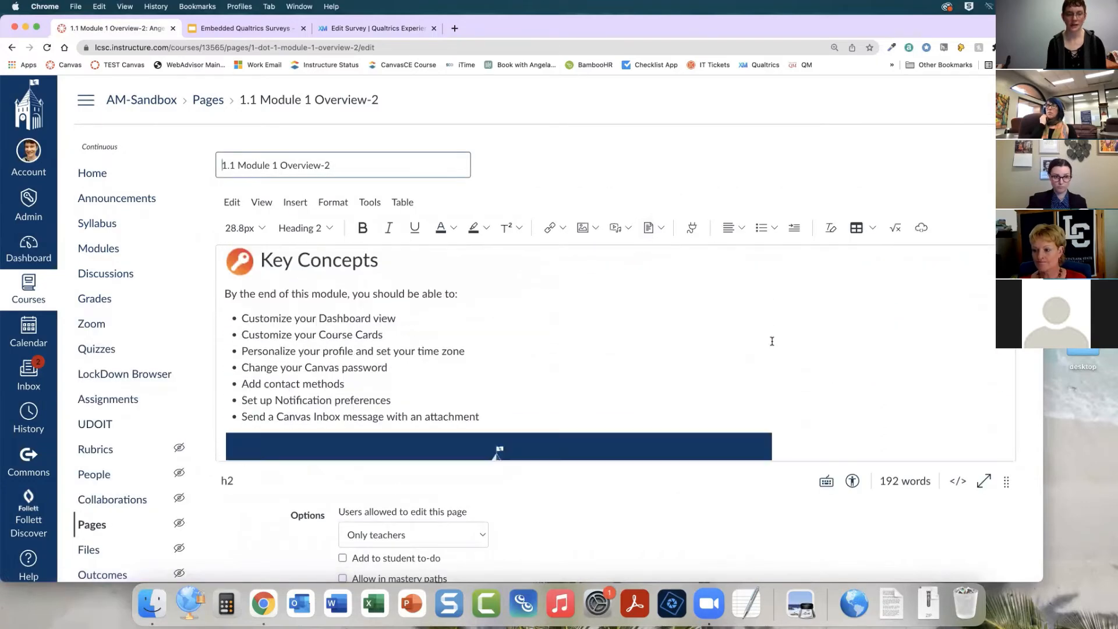
pyautogui.scroll(5, 769, 339)
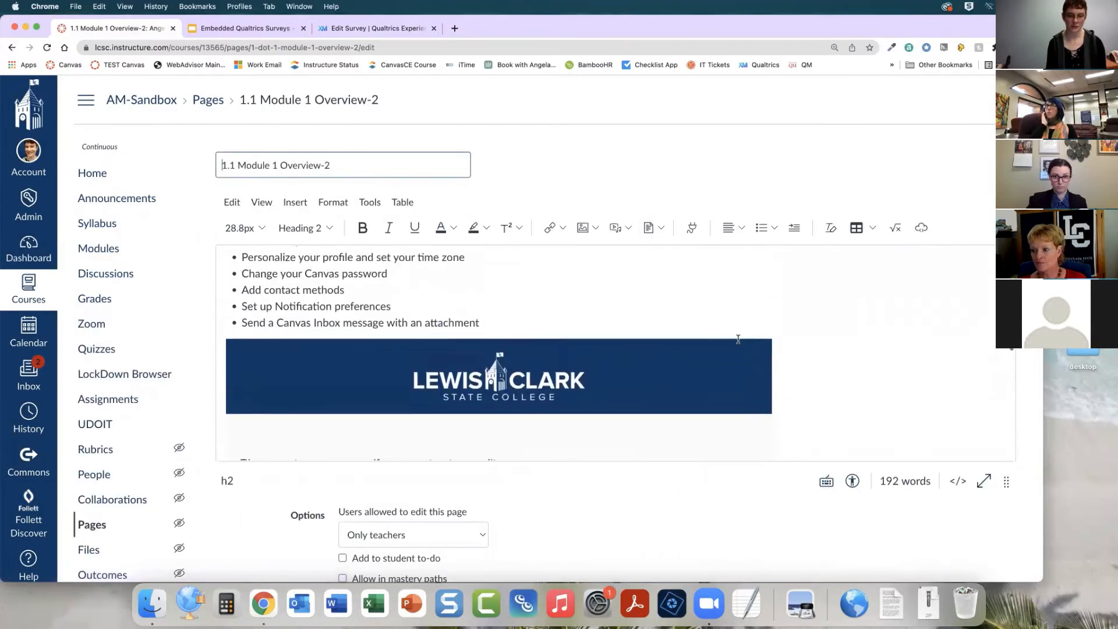
pyautogui.click(623, 327)
pyautogui.press('Return')
pyautogui.press('Return')
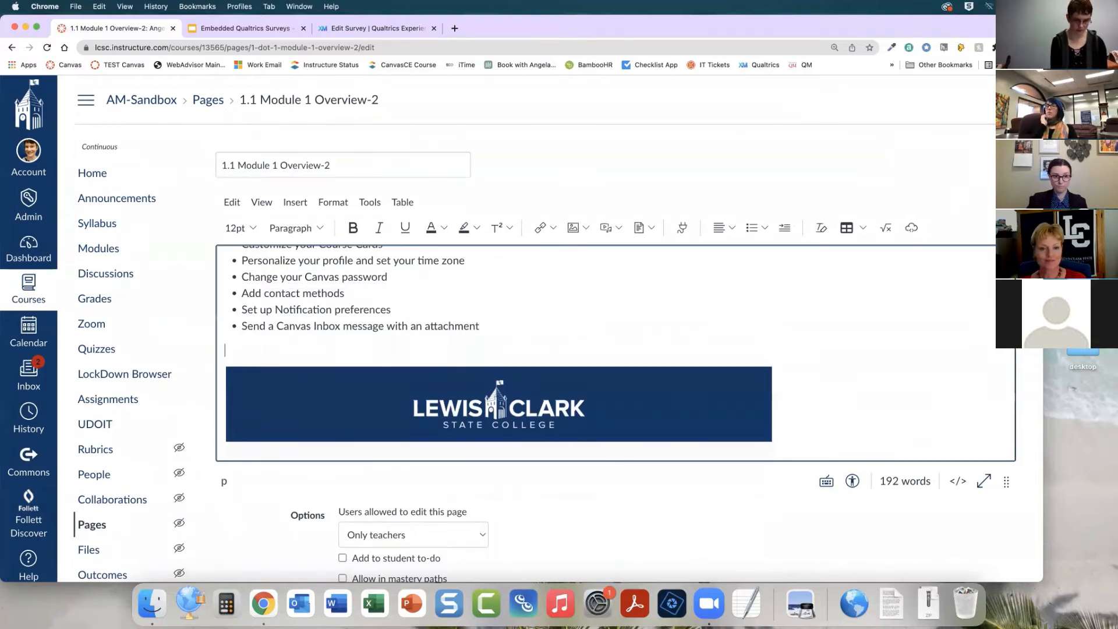
pyautogui.write('SURVEY ')
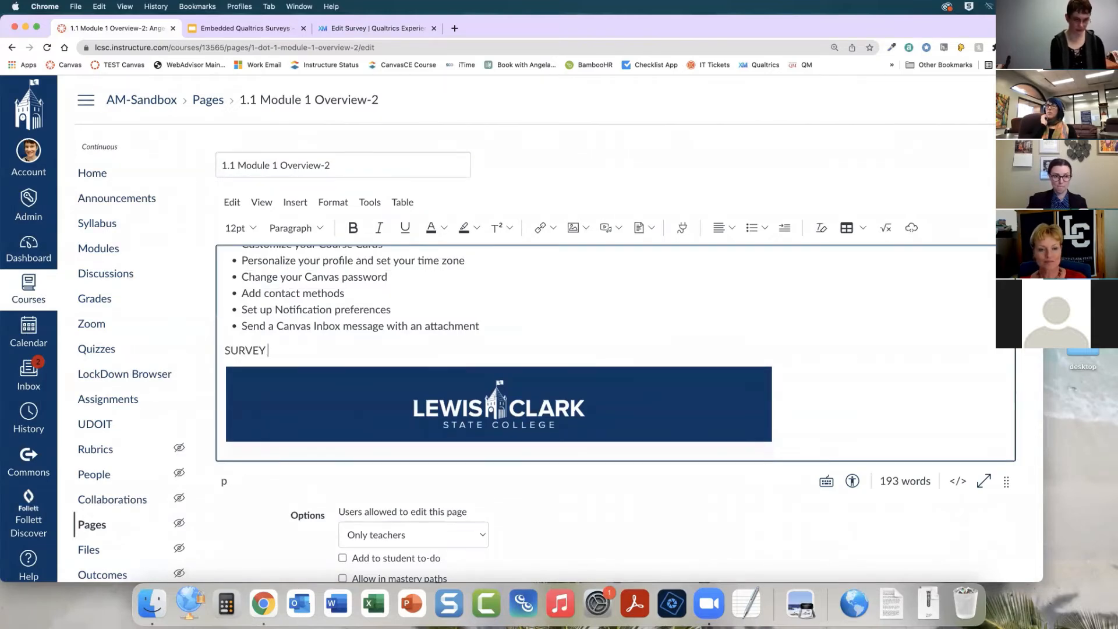
pyautogui.write('IS HERE!!!!')
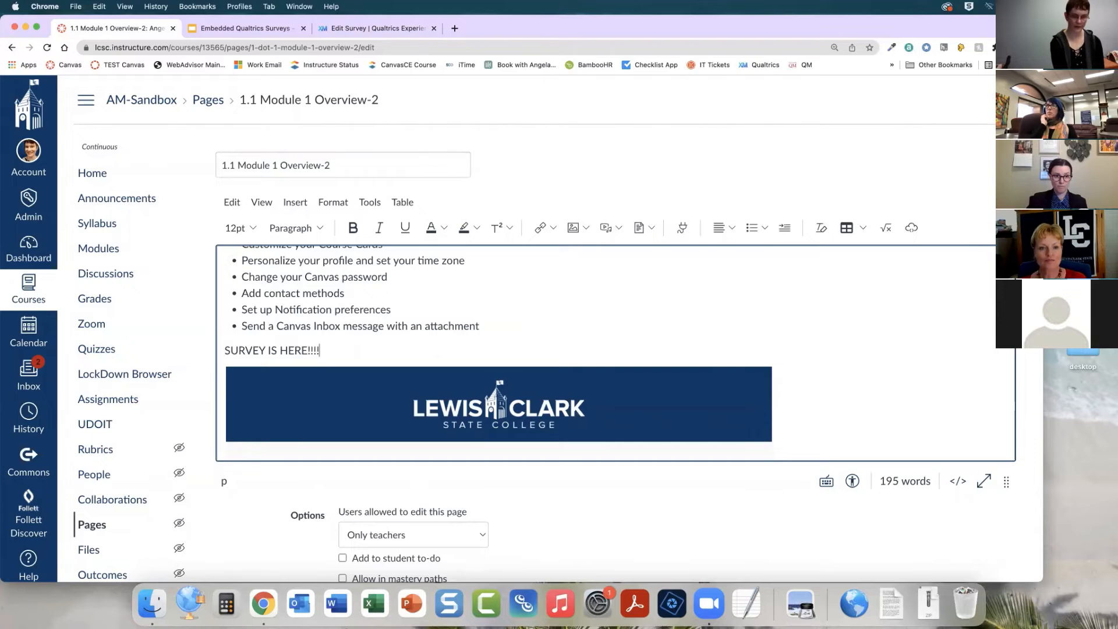
pyautogui.write('!')
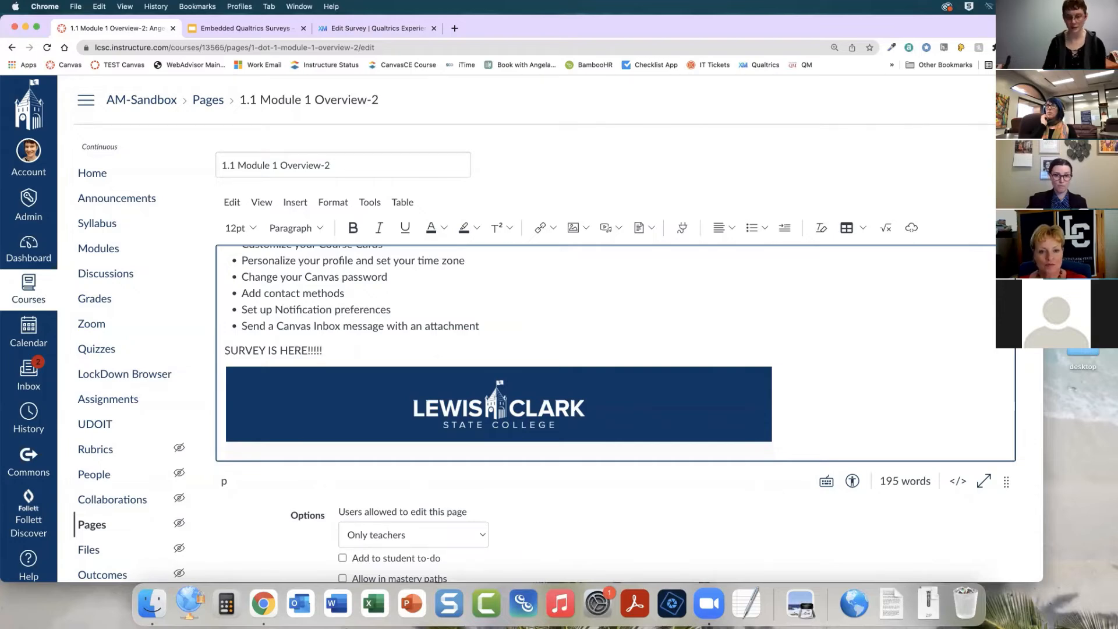
# In the raw HTML, replace the embedded iframe's src URL with the copied Sample Survey Fall 2022 link
pyautogui.click(958, 481)
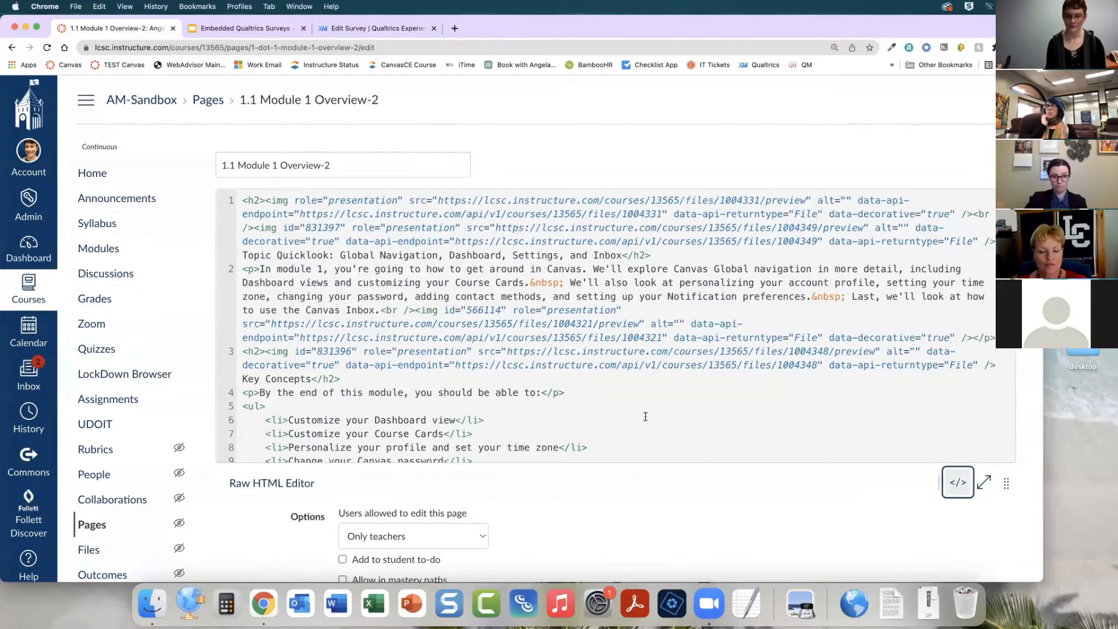
pyautogui.scroll(-5, 646, 417)
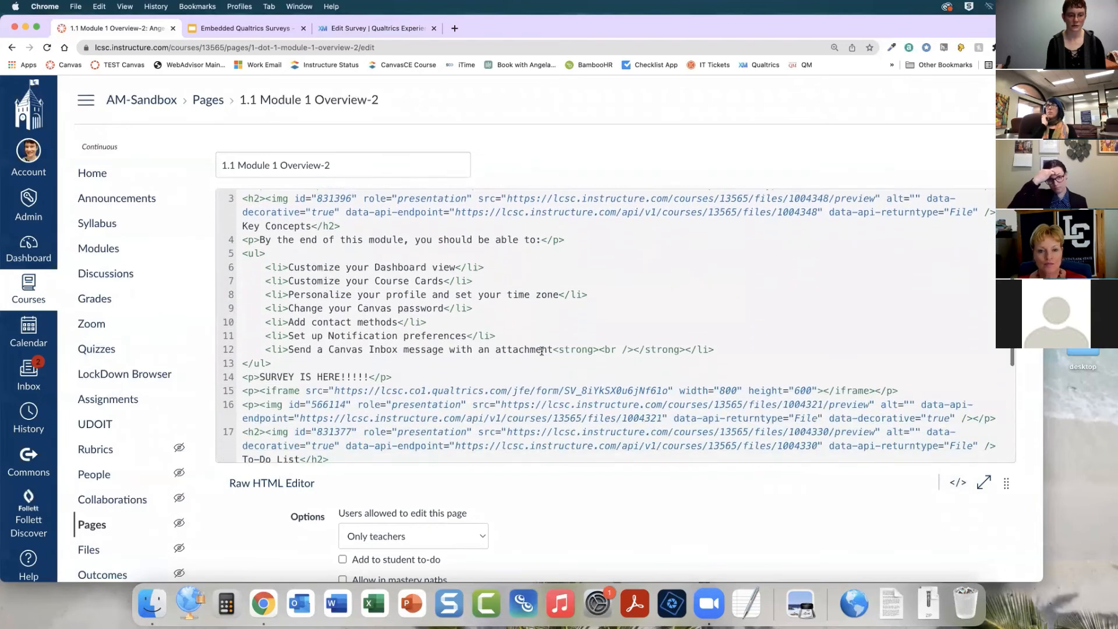
pyautogui.scroll(-3, 542, 350)
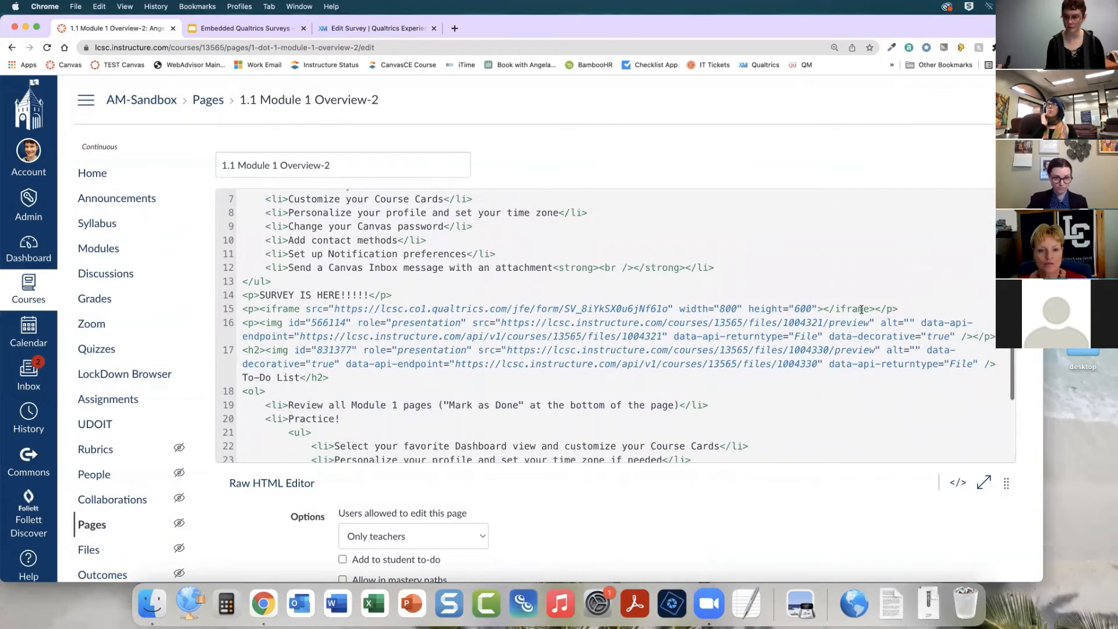
pyautogui.click(919, 310)
pyautogui.press('Return')
pyautogui.press('Return')
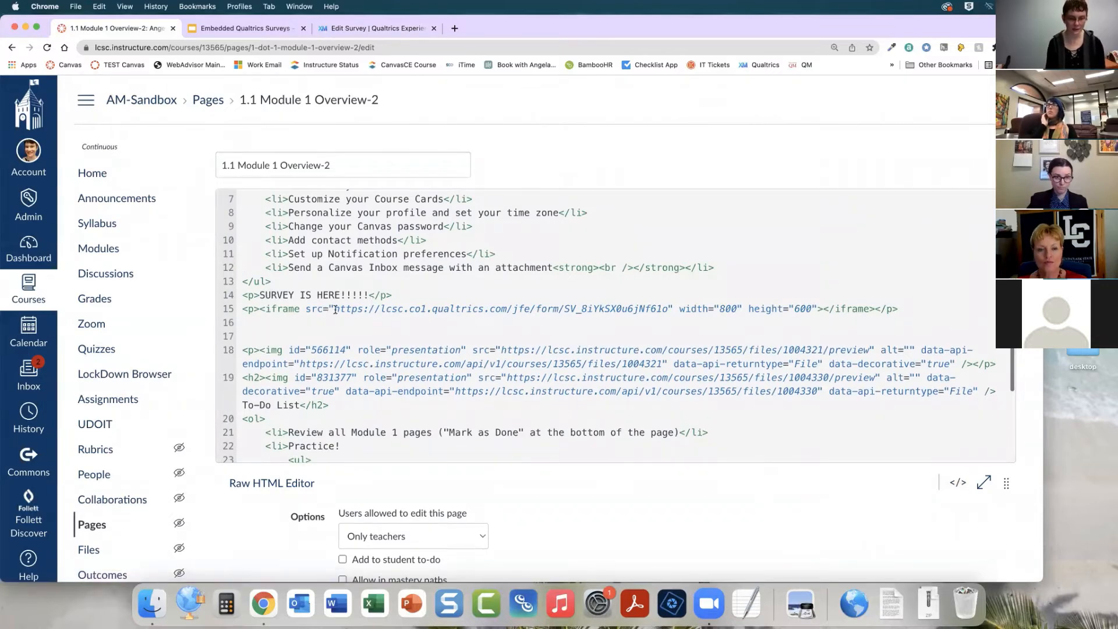
pyautogui.moveTo(335, 311); pyautogui.dragTo(664, 312)
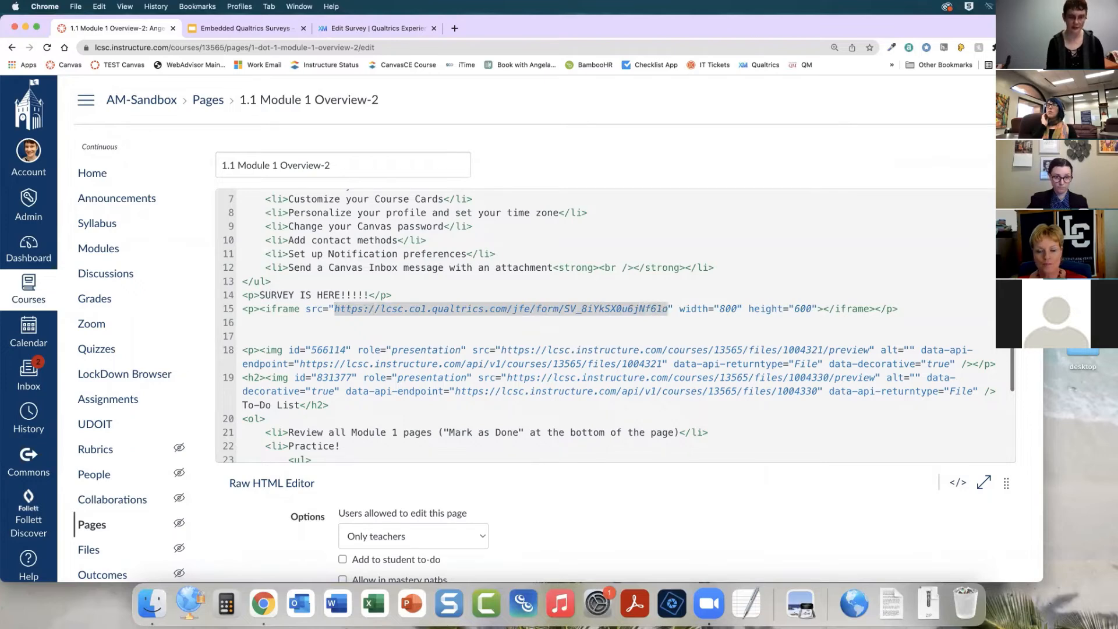
pyautogui.press('BackSpace')
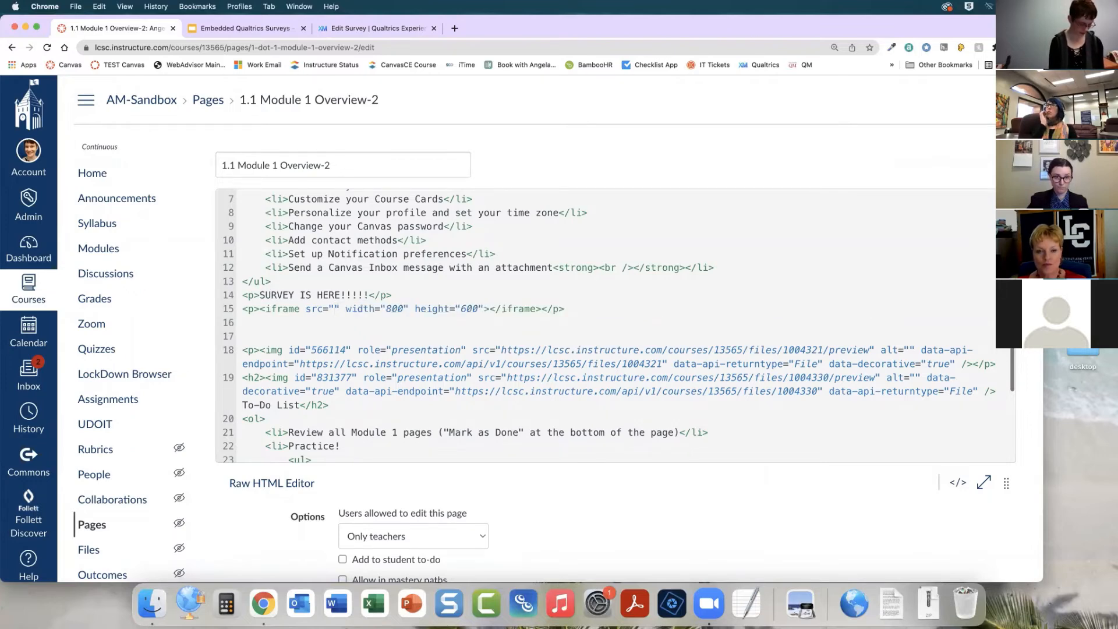
pyautogui.press('super+v')
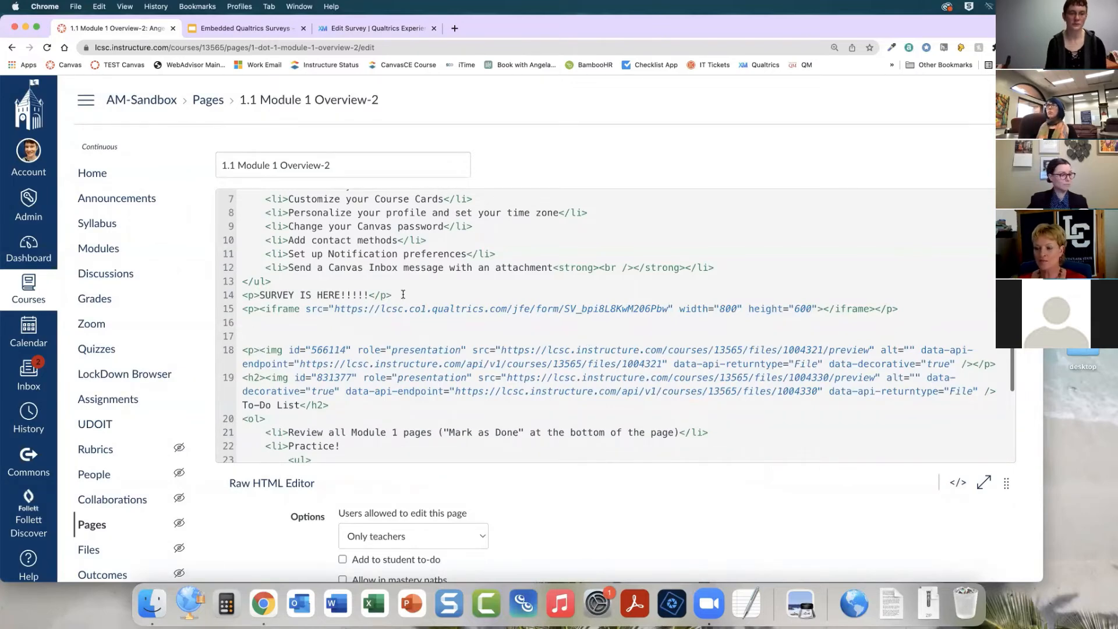
# Remove the SURVEY IS HERE!!!!! placeholder line and save the Module 1 Overview-2 page
pyautogui.moveTo(403, 294); pyautogui.dragTo(242, 295)
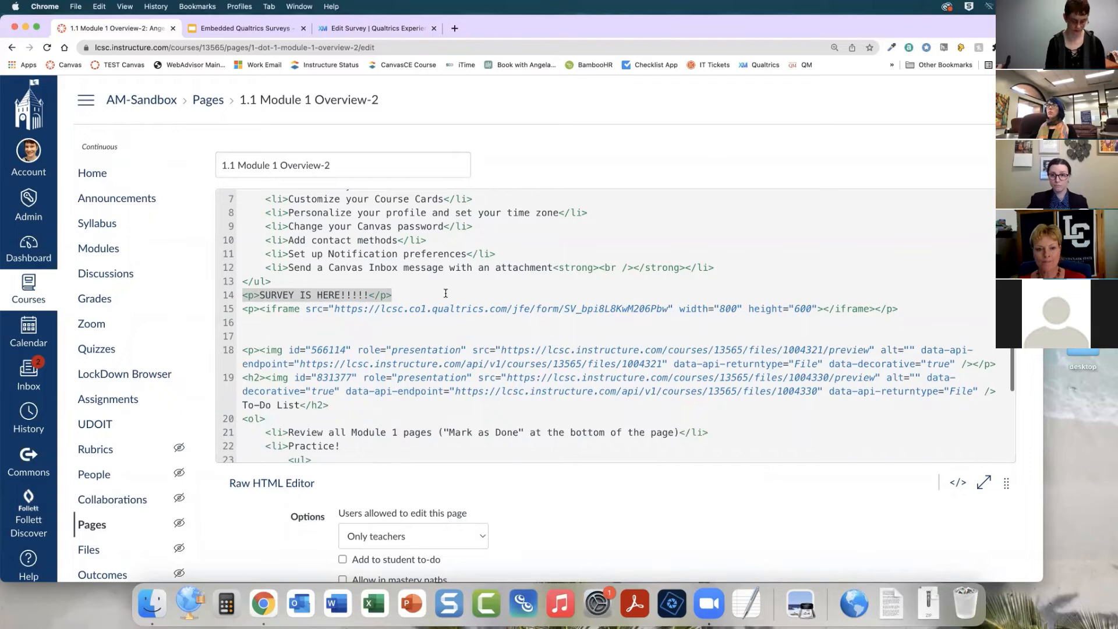
pyautogui.press('BackSpace')
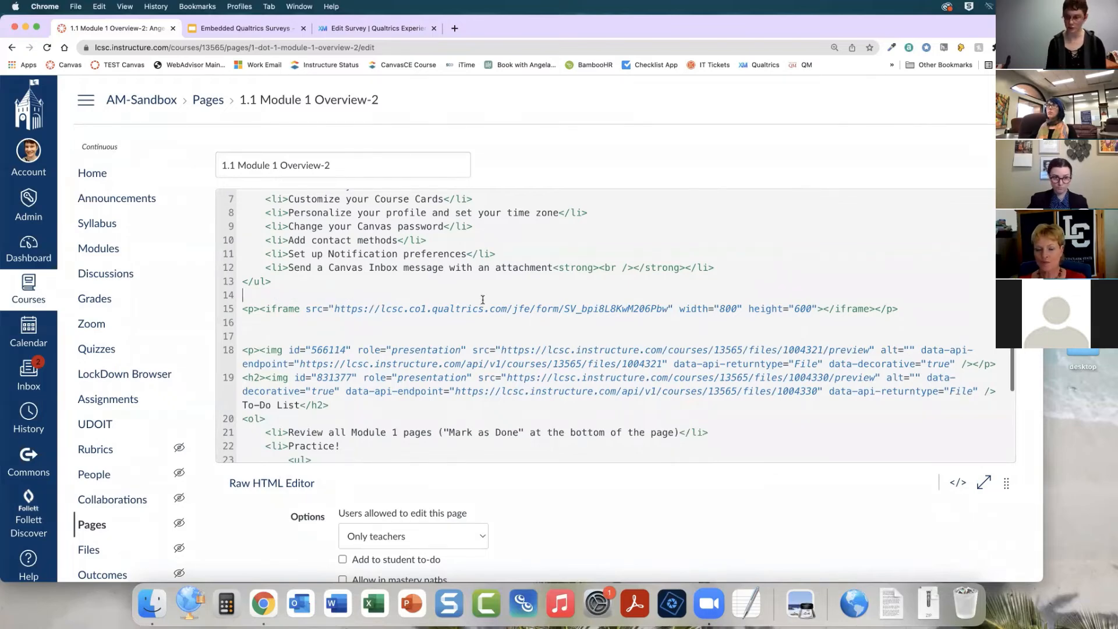
pyautogui.click(958, 483)
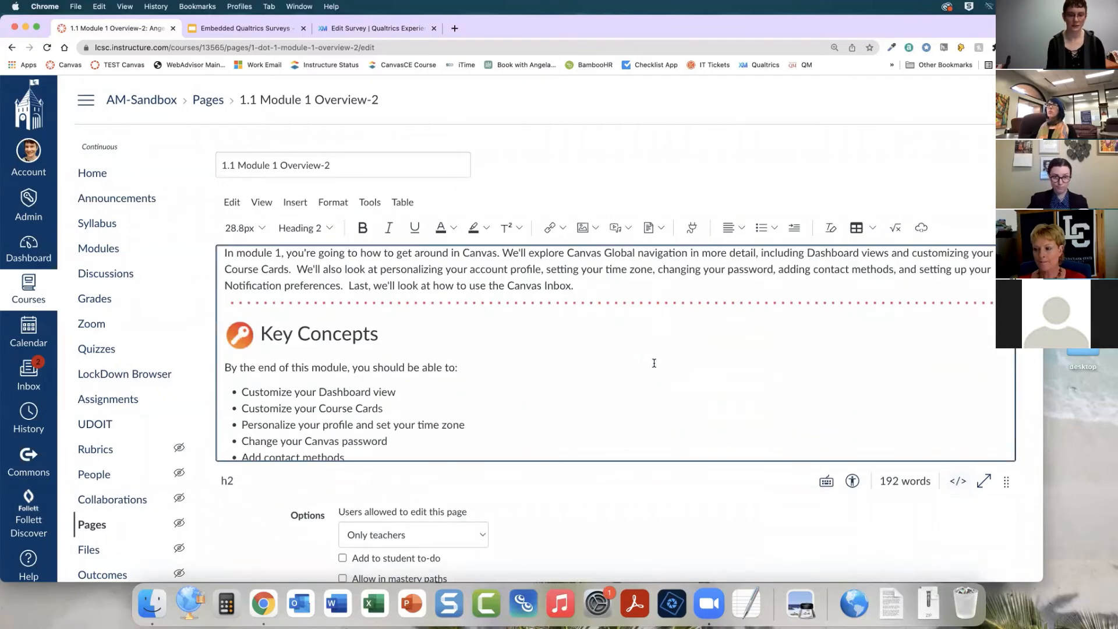
pyautogui.scroll(-4, 654, 363)
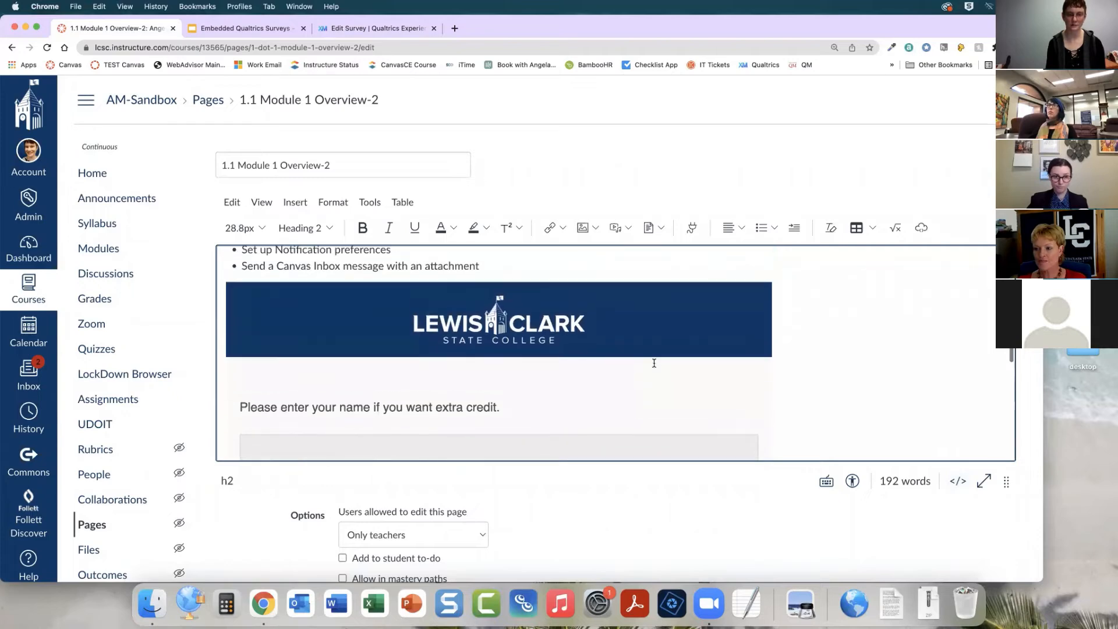
pyautogui.scroll(-2, 654, 363)
pyautogui.scroll(-3, 655, 363)
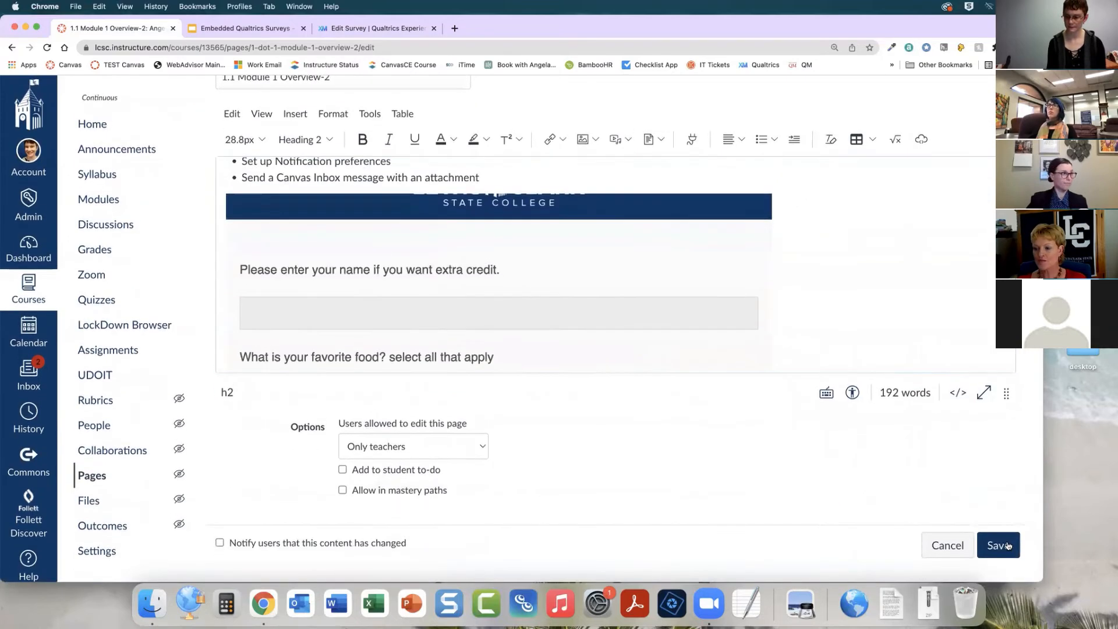
pyautogui.click(1008, 545)
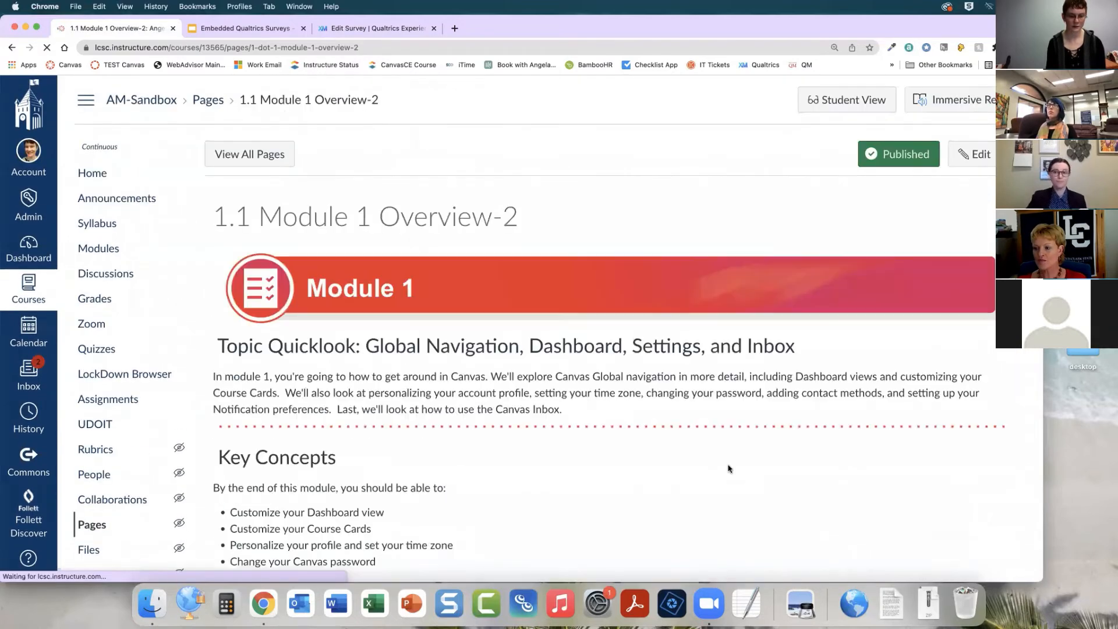
pyautogui.scroll(-5, 728, 469)
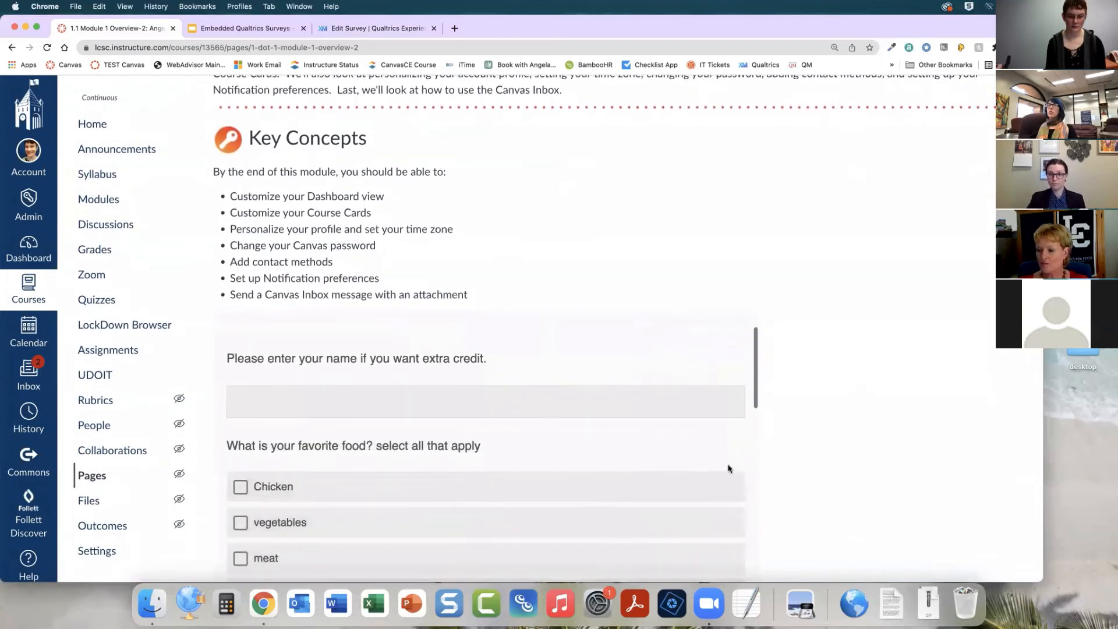
pyautogui.scroll(2, 731, 467)
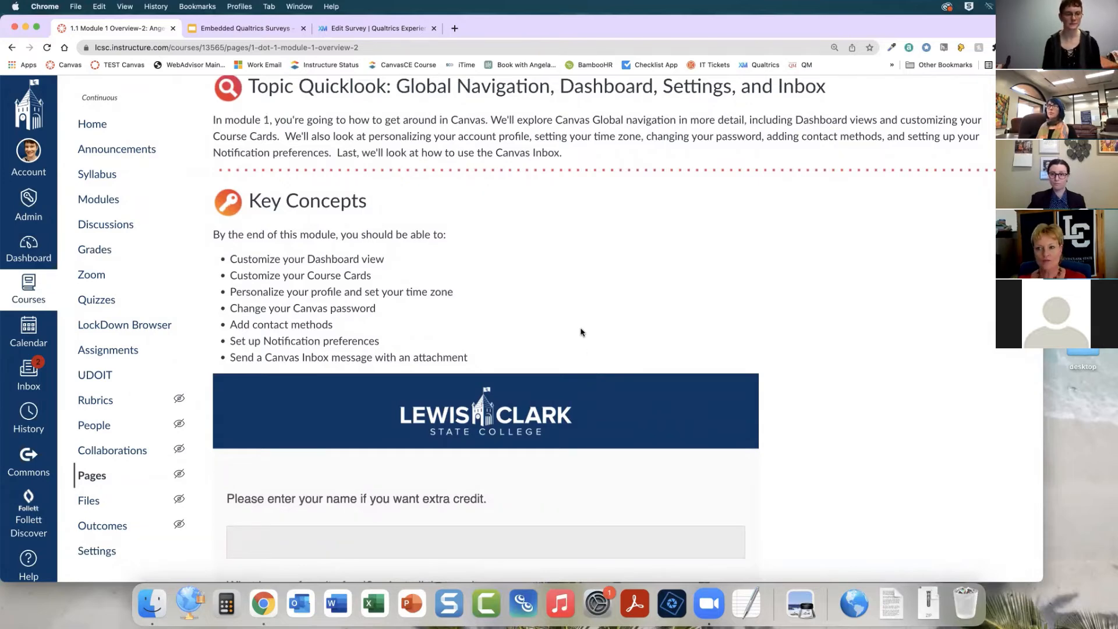
# Dismiss the survey-activated dialog in Qualtrics and open the Dashboard Views- SP2022 survey from the home page
pyautogui.click(371, 31)
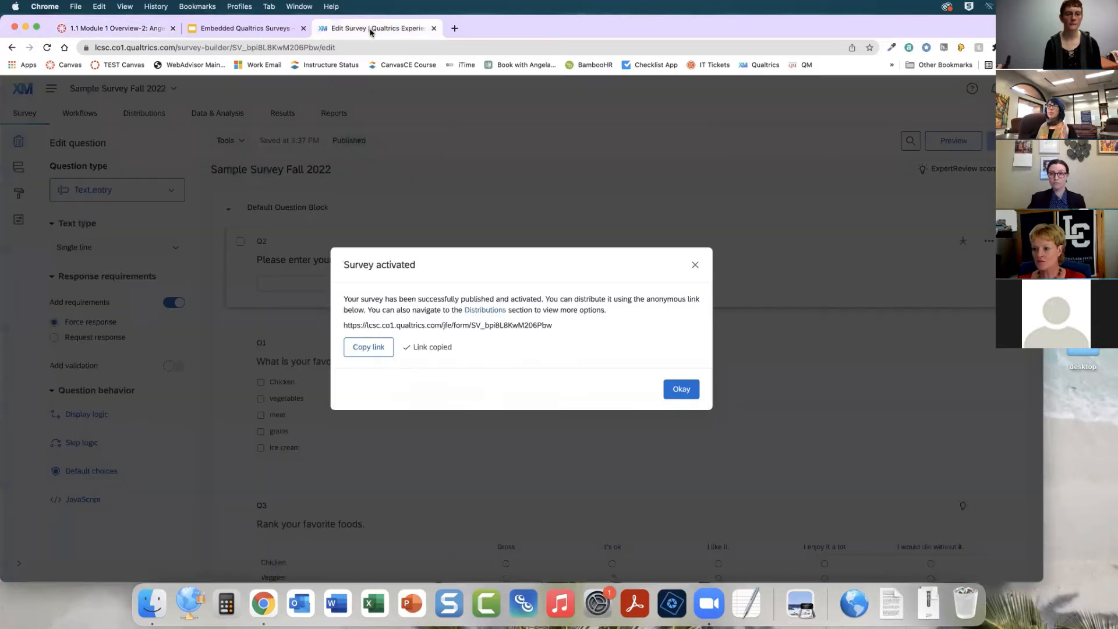
pyautogui.click(670, 389)
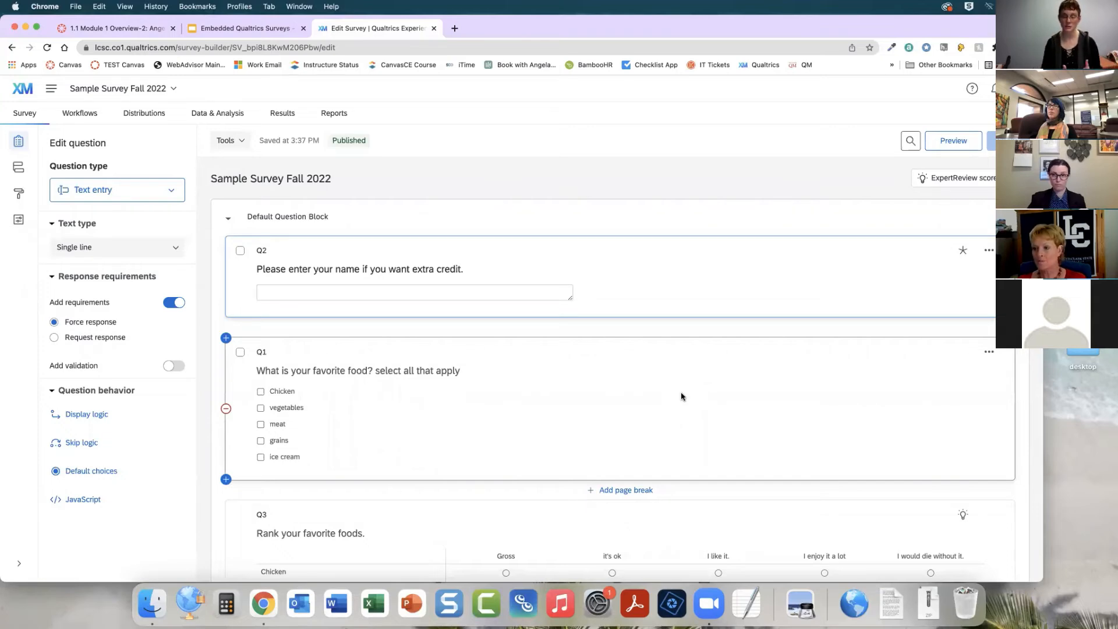
pyautogui.click(31, 93)
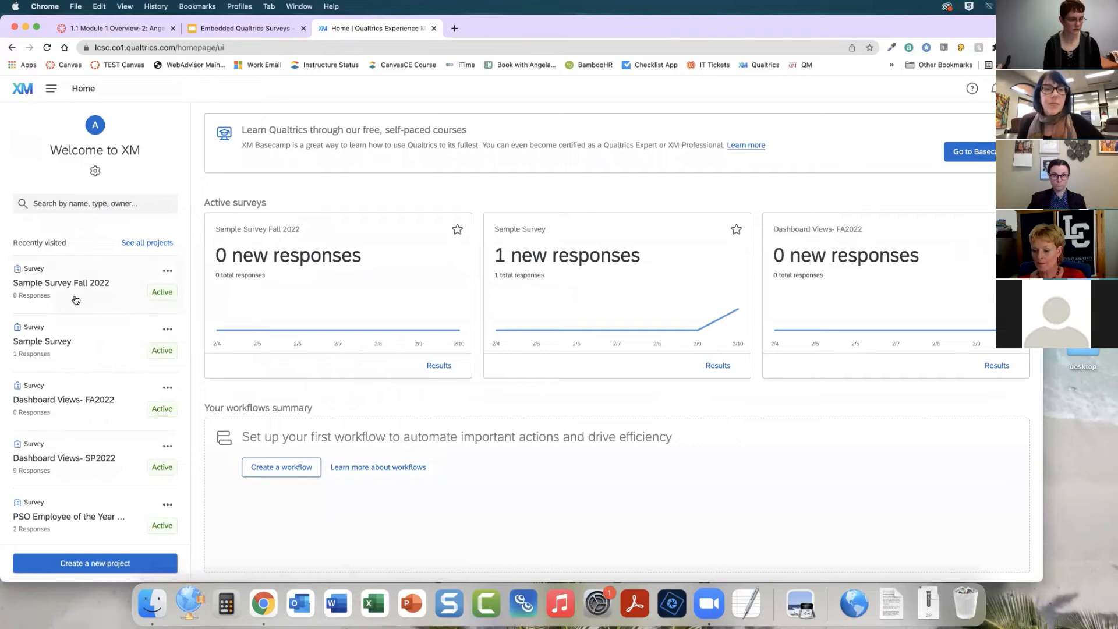
pyautogui.scroll(-2, 76, 300)
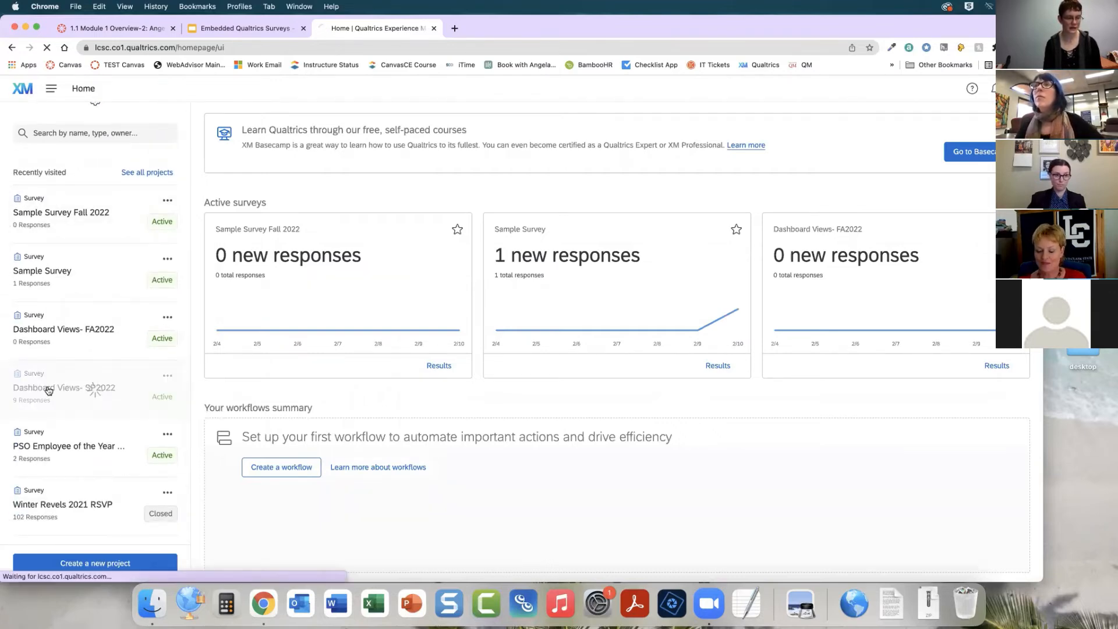
pyautogui.click(92, 389)
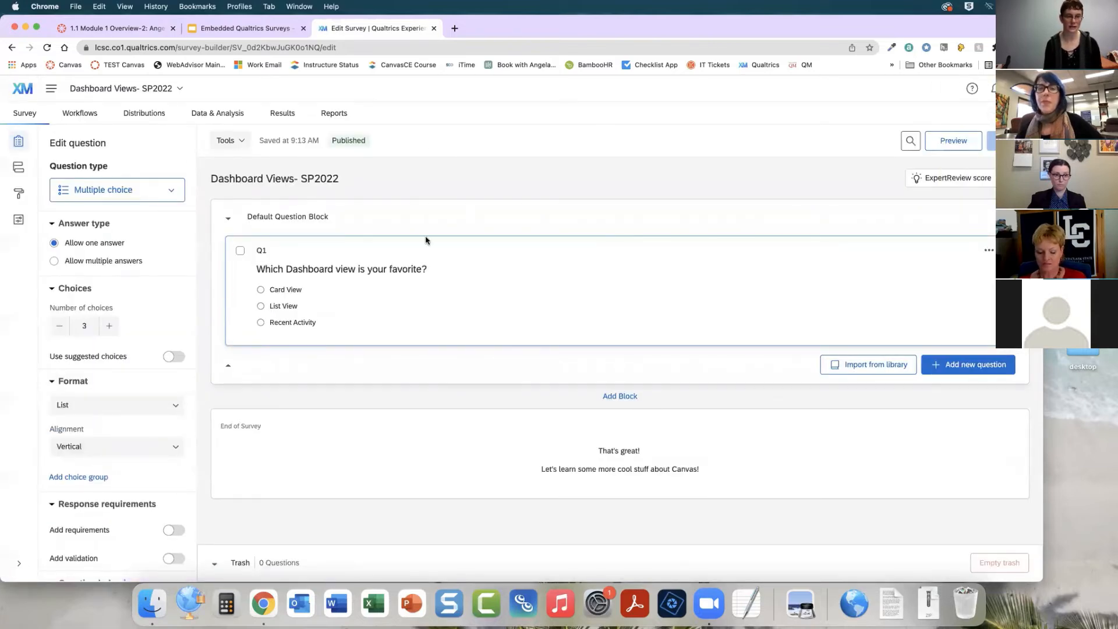
# Review the Dashboard Views- SP2022 results report and the recorded responses table, including a response's action options
pyautogui.click(282, 117)
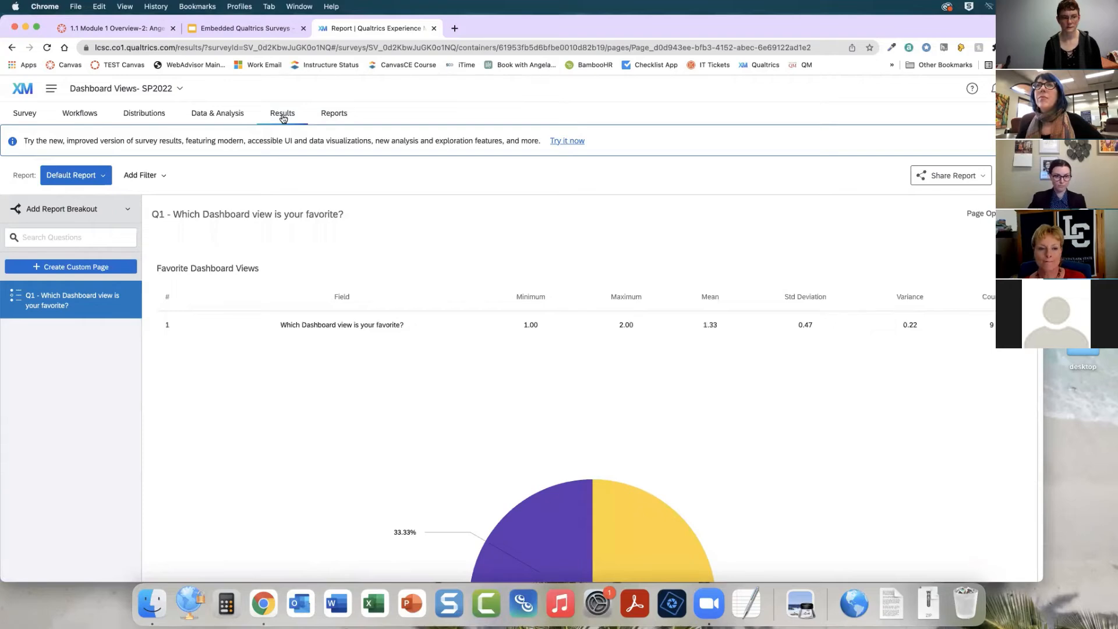
pyautogui.click(244, 117)
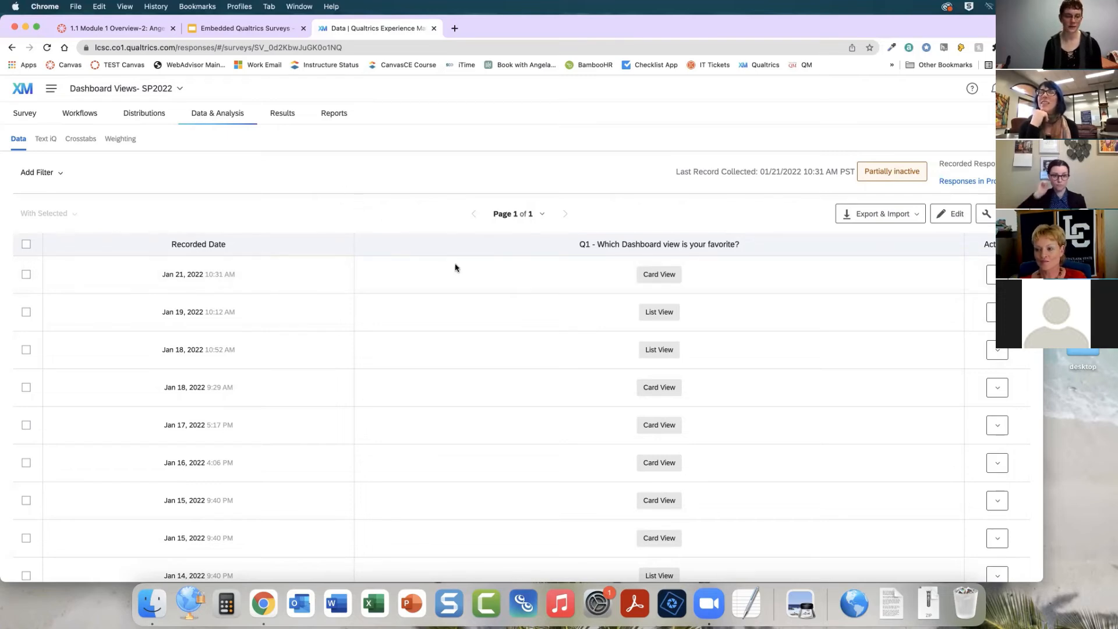
pyautogui.scroll(-3, 456, 268)
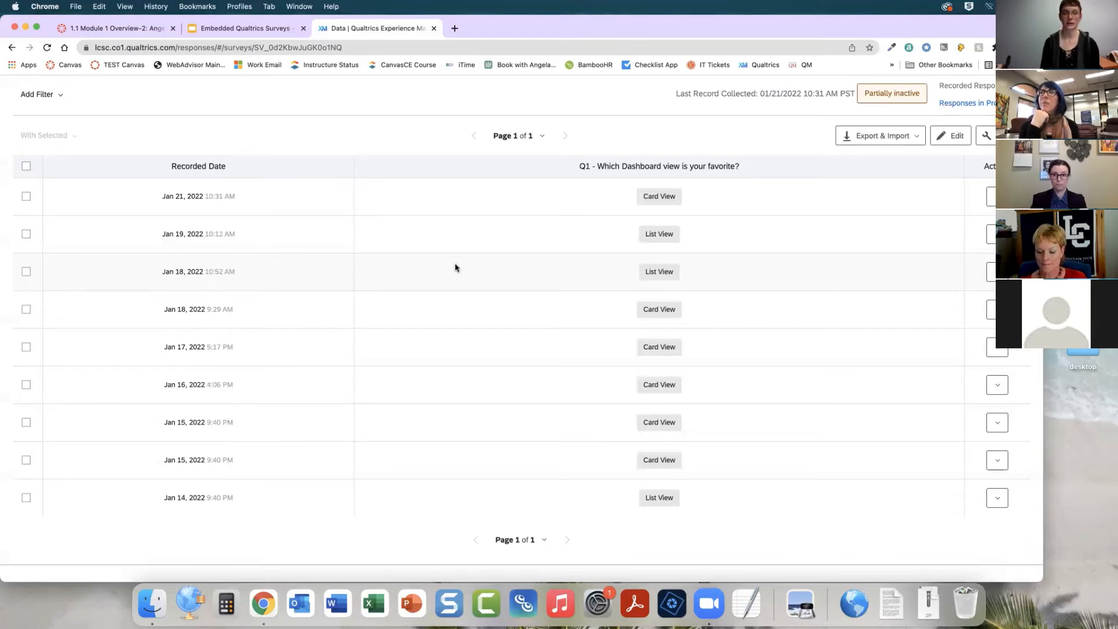
pyautogui.click(993, 198)
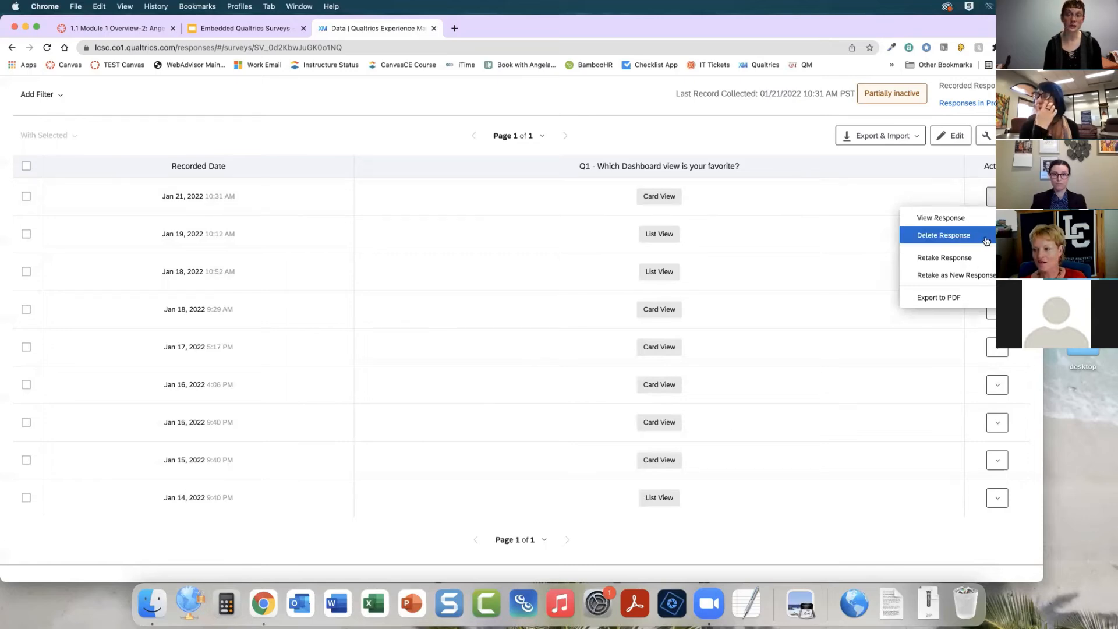
pyautogui.click(436, 106)
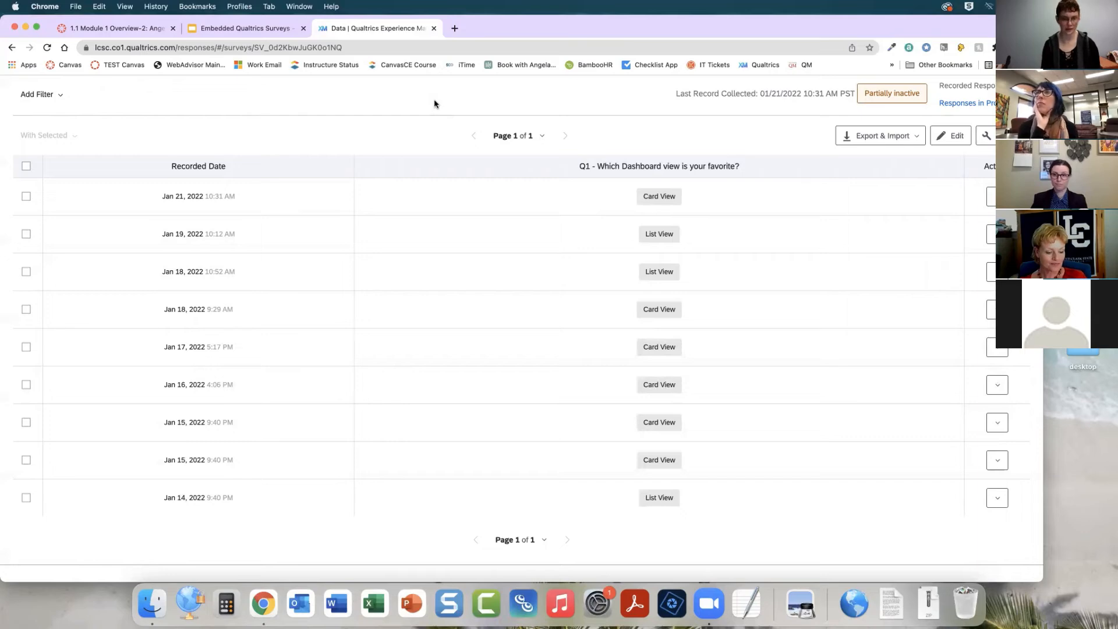
pyautogui.scroll(2, 435, 104)
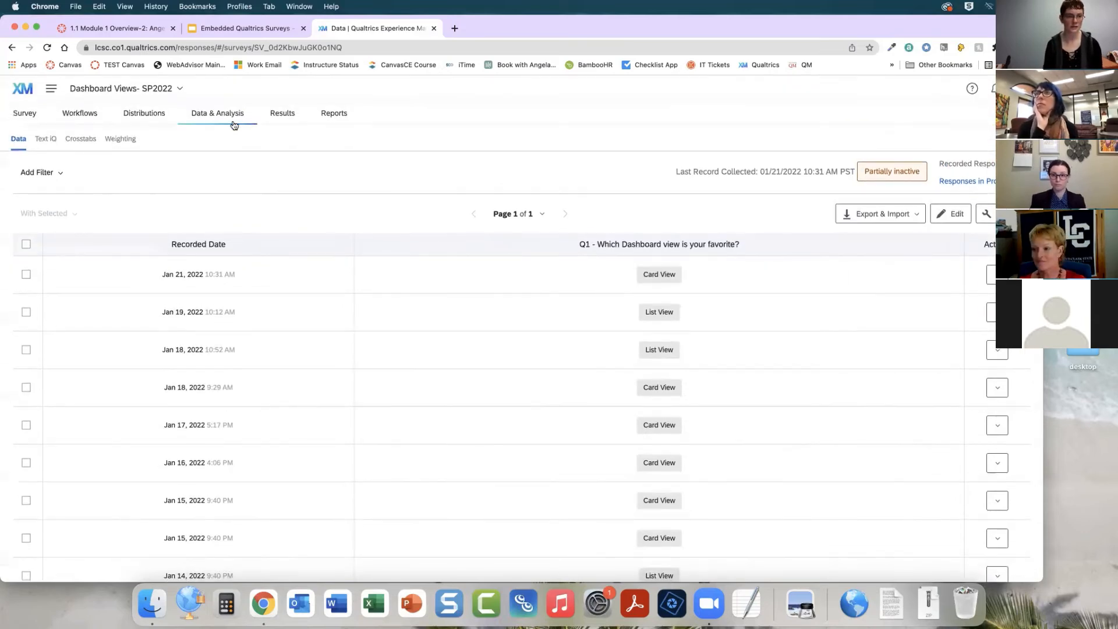
# Open the Q1 pie chart's visualization settings in the results report and switch it to a simple table
pyautogui.click(283, 115)
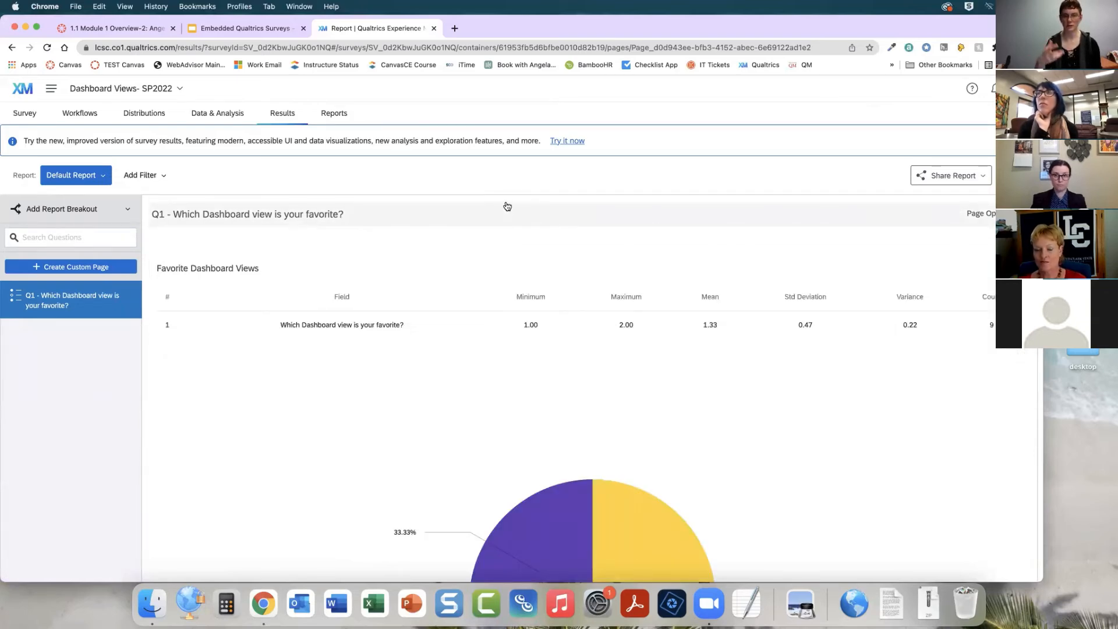
pyautogui.scroll(-5, 506, 207)
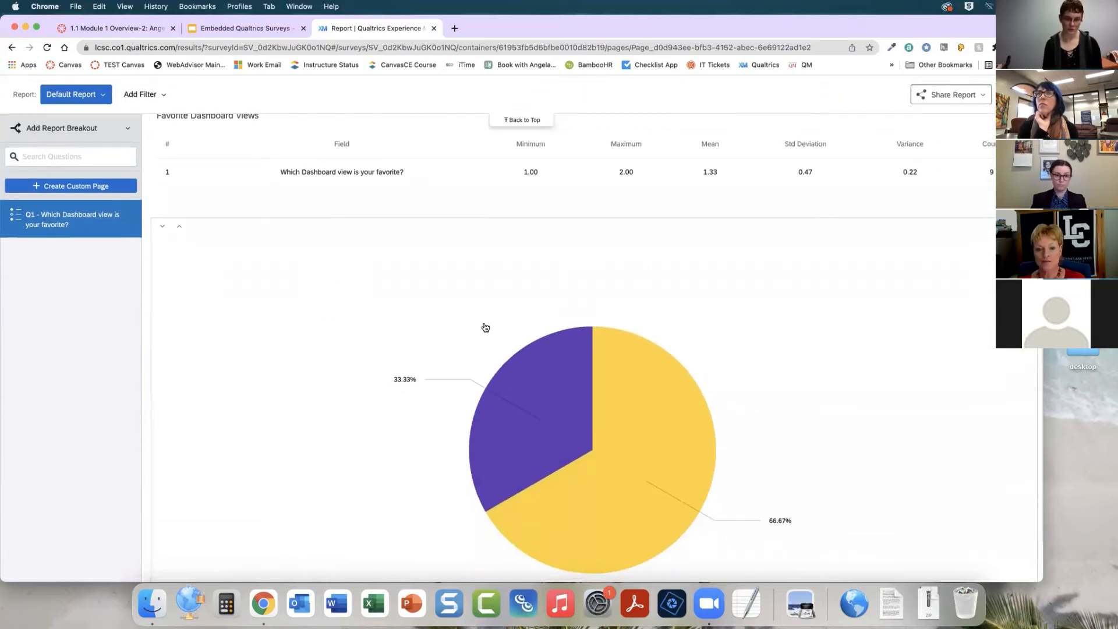
pyautogui.scroll(-4, 484, 327)
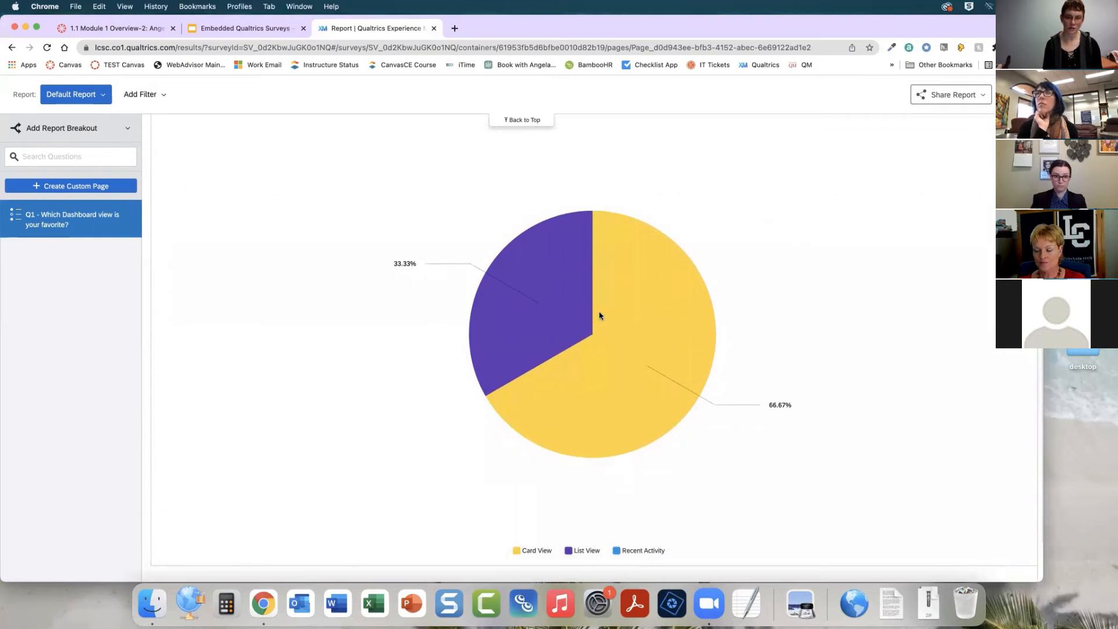
pyautogui.scroll(2, 297, 392)
pyautogui.click(630, 350)
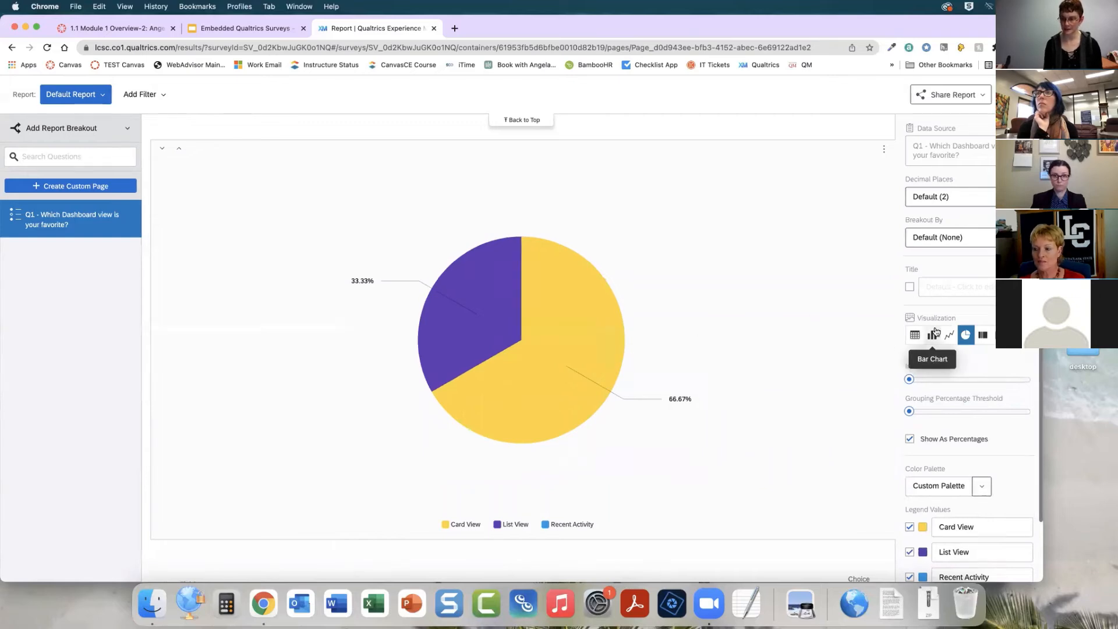
pyautogui.scroll(-1, 912, 339)
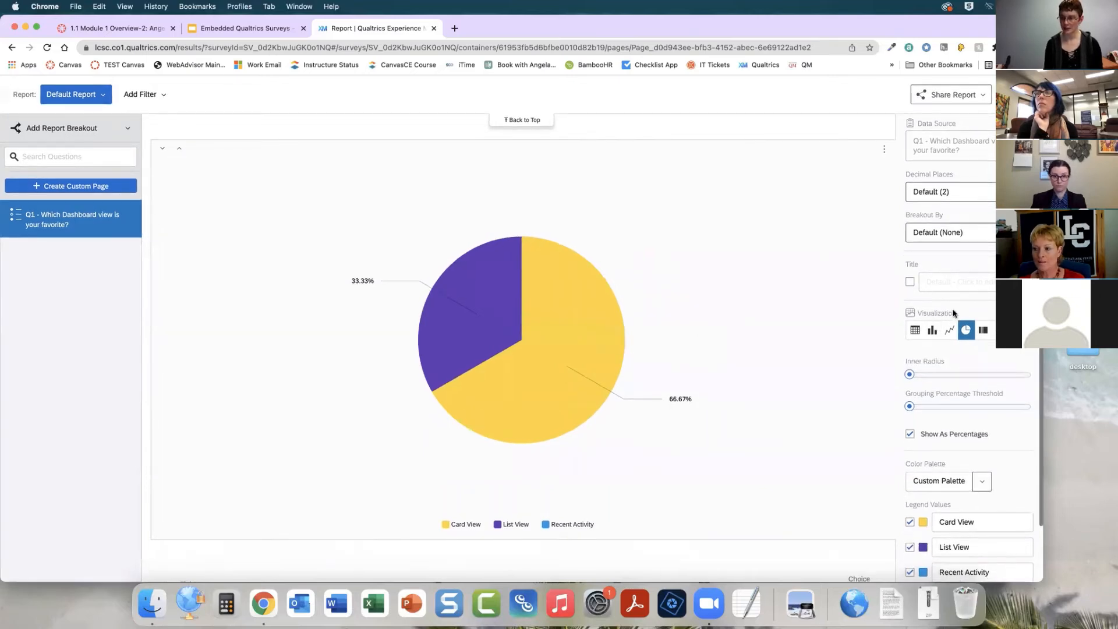
pyautogui.click(917, 330)
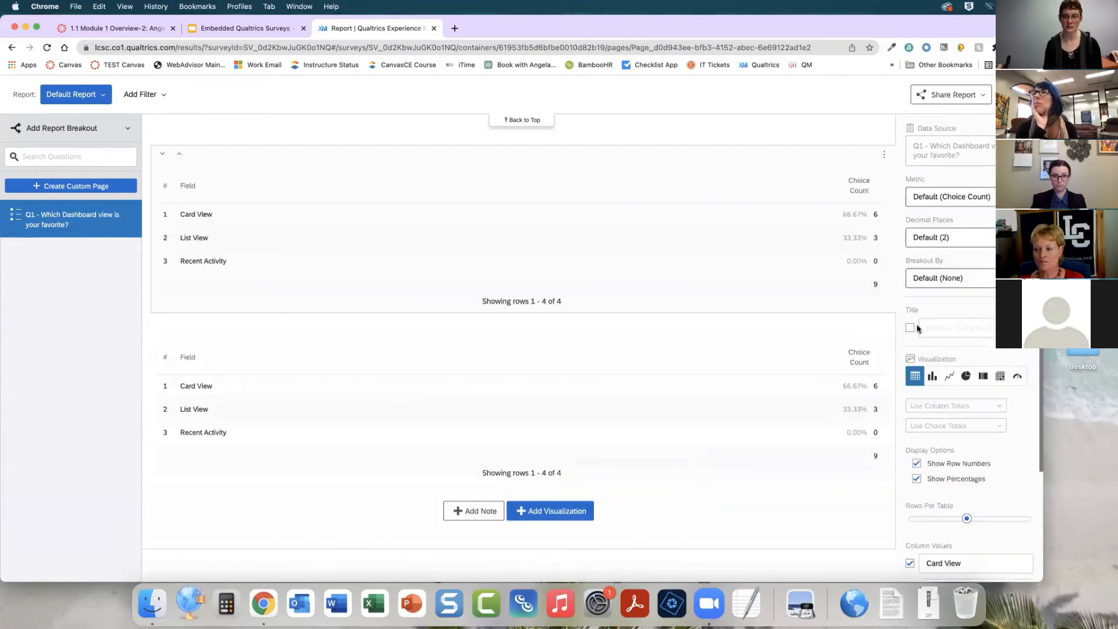
# Switch the Q1 visualization to a bar chart and then back to a pie chart
pyautogui.click(933, 377)
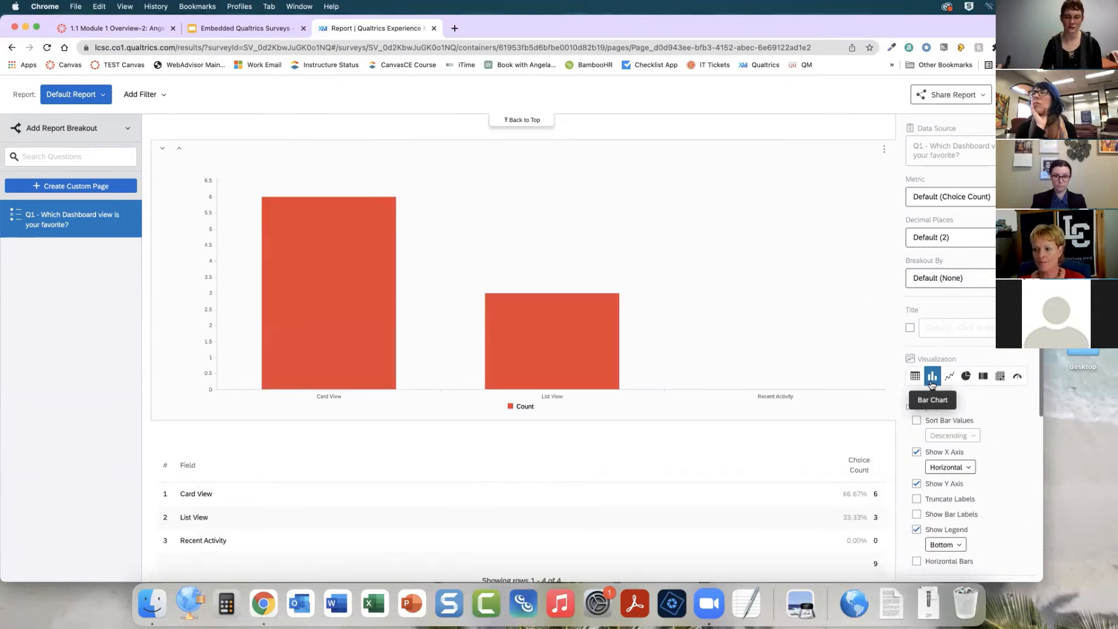
pyautogui.scroll(-5, 956, 396)
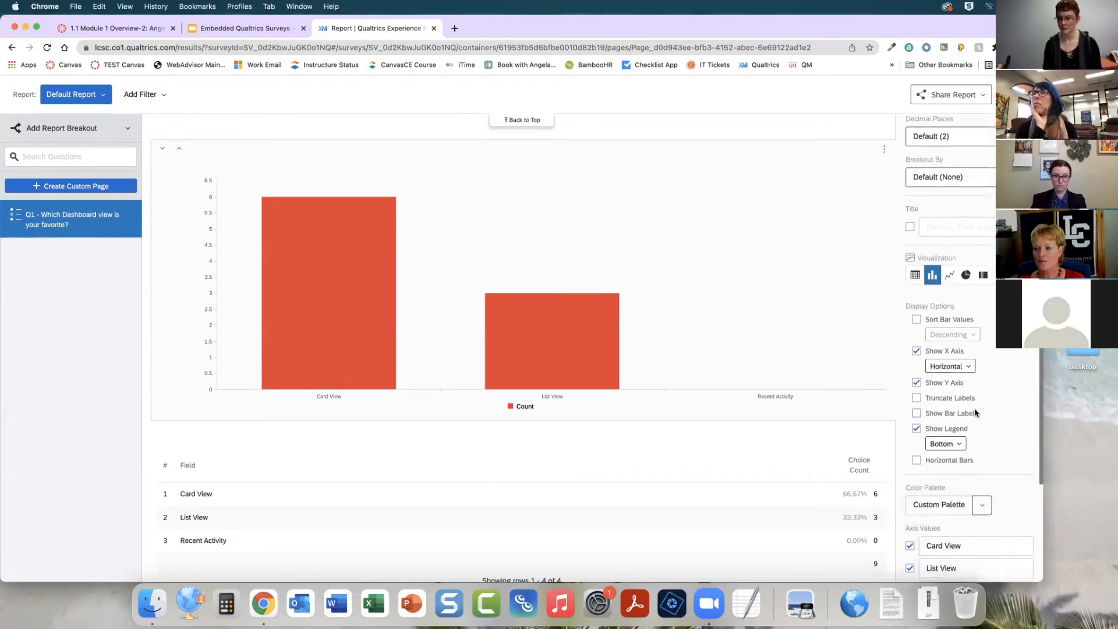
pyautogui.scroll(-2, 976, 412)
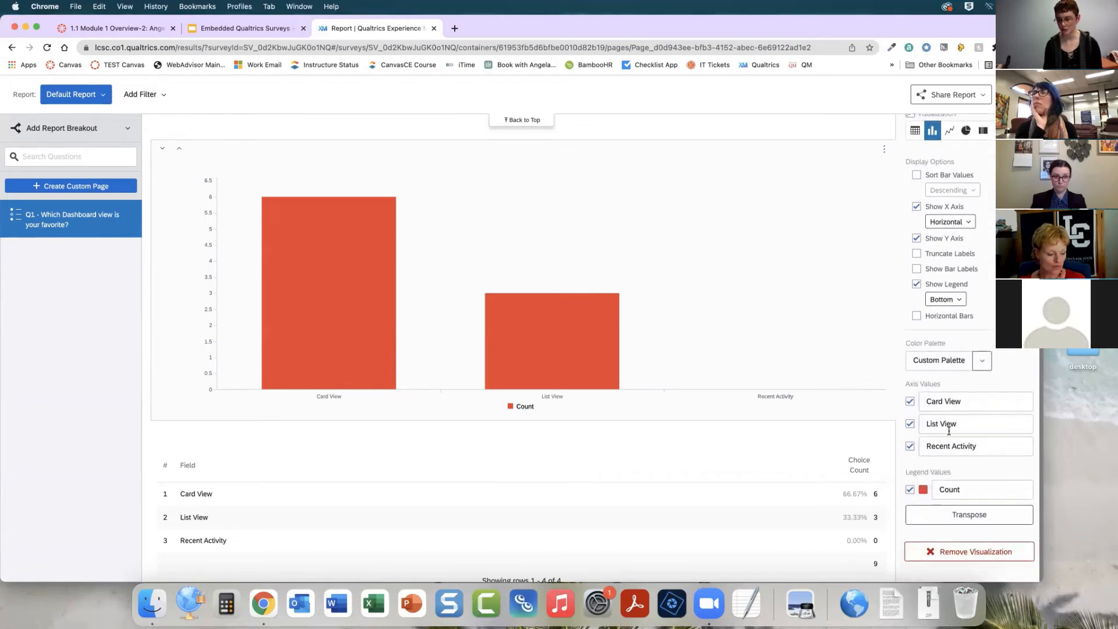
pyautogui.scroll(5, 957, 425)
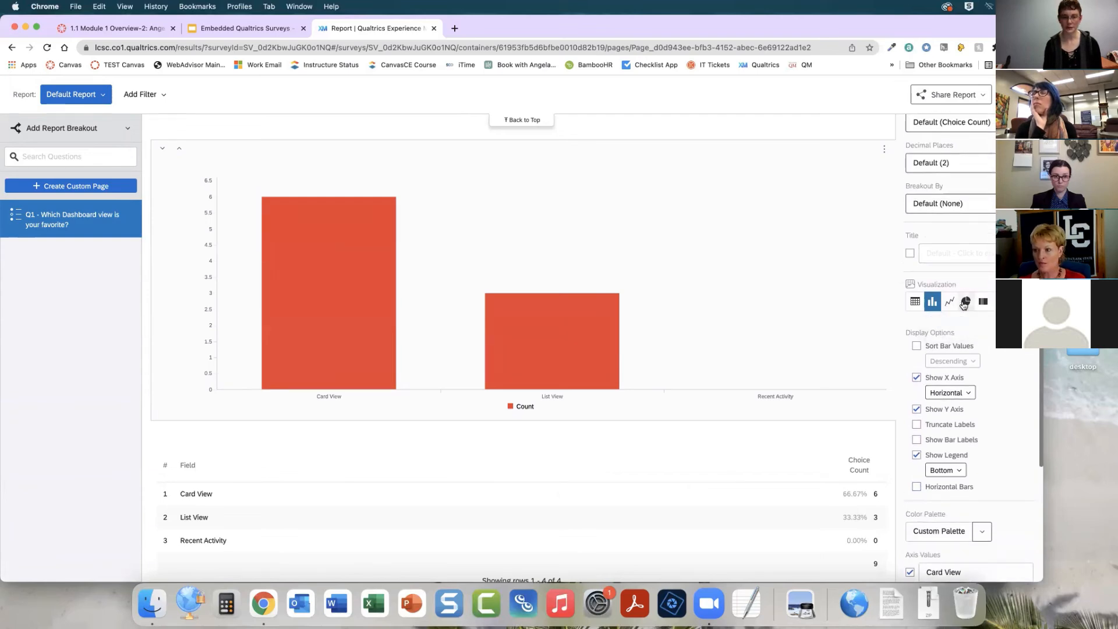
pyautogui.click(965, 303)
pyautogui.scroll(-1, 672, 296)
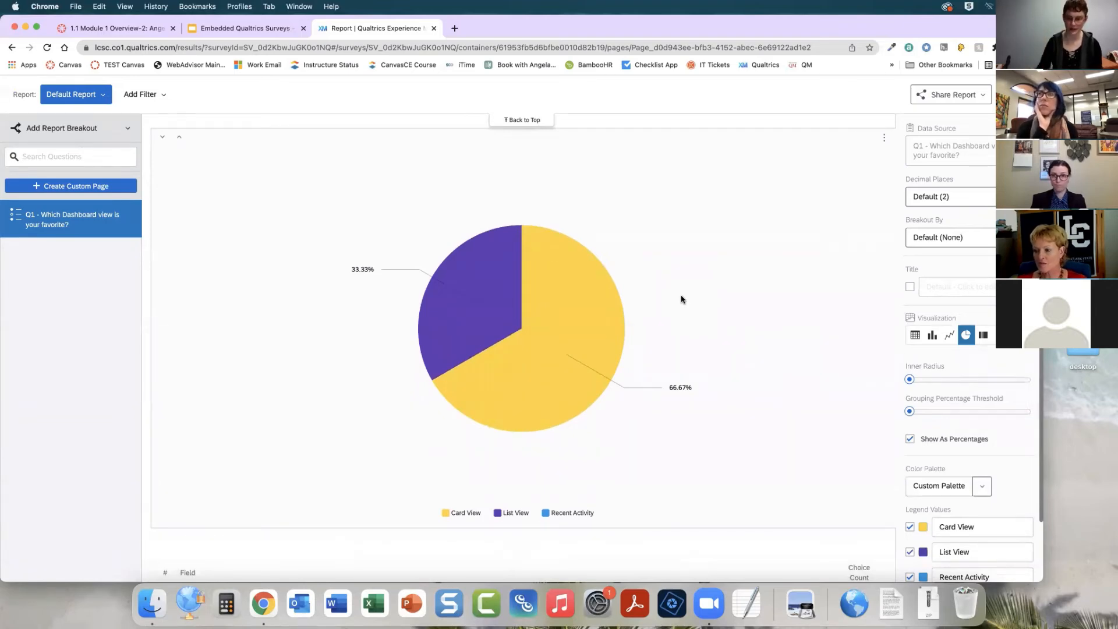
pyautogui.scroll(-3, 682, 299)
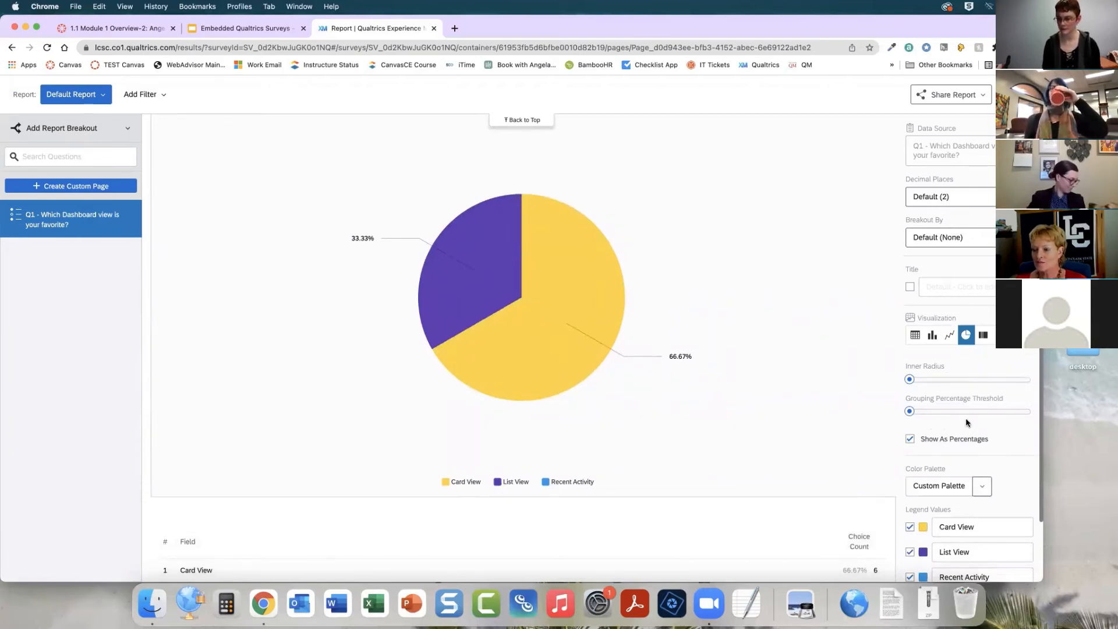
pyautogui.moveTo(920, 379)
pyautogui.moveTo(920, 380)
pyautogui.mouseDown()
pyautogui.moveTo(981, 379)
pyautogui.moveTo(909, 380)
pyautogui.mouseUp()
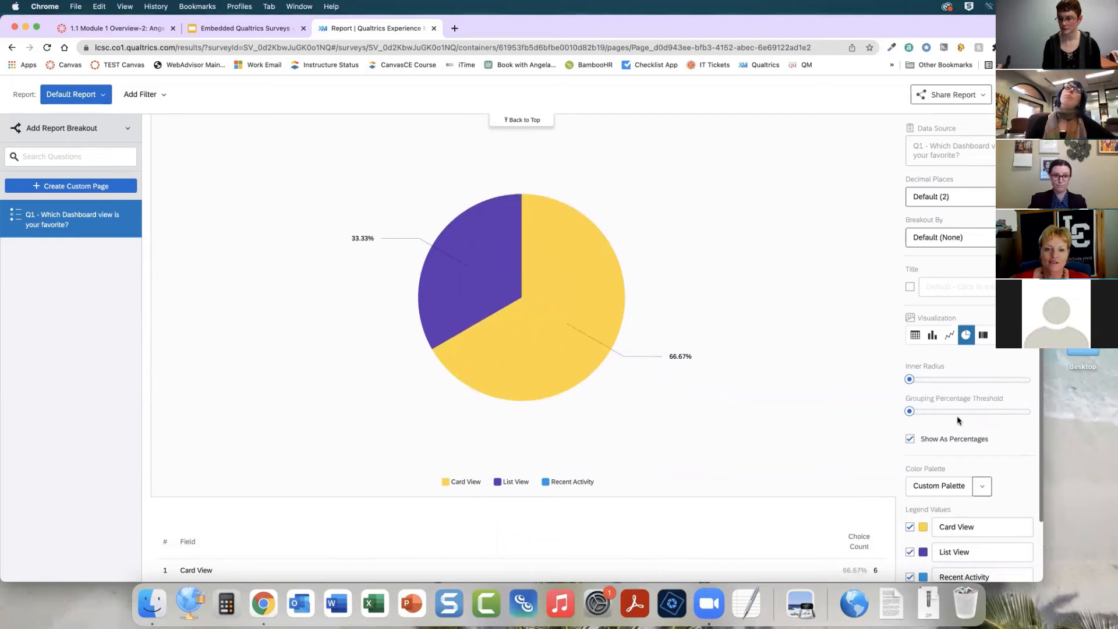
pyautogui.scroll(-1, 955, 422)
pyautogui.scroll(-2, 955, 421)
pyautogui.click(910, 372)
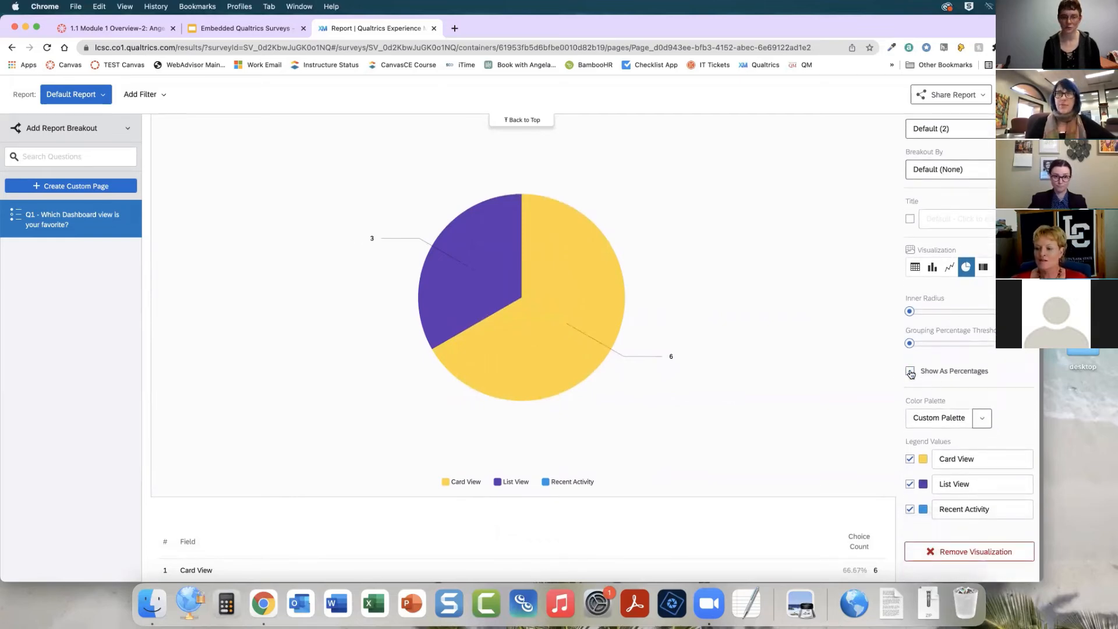
pyautogui.click(910, 372)
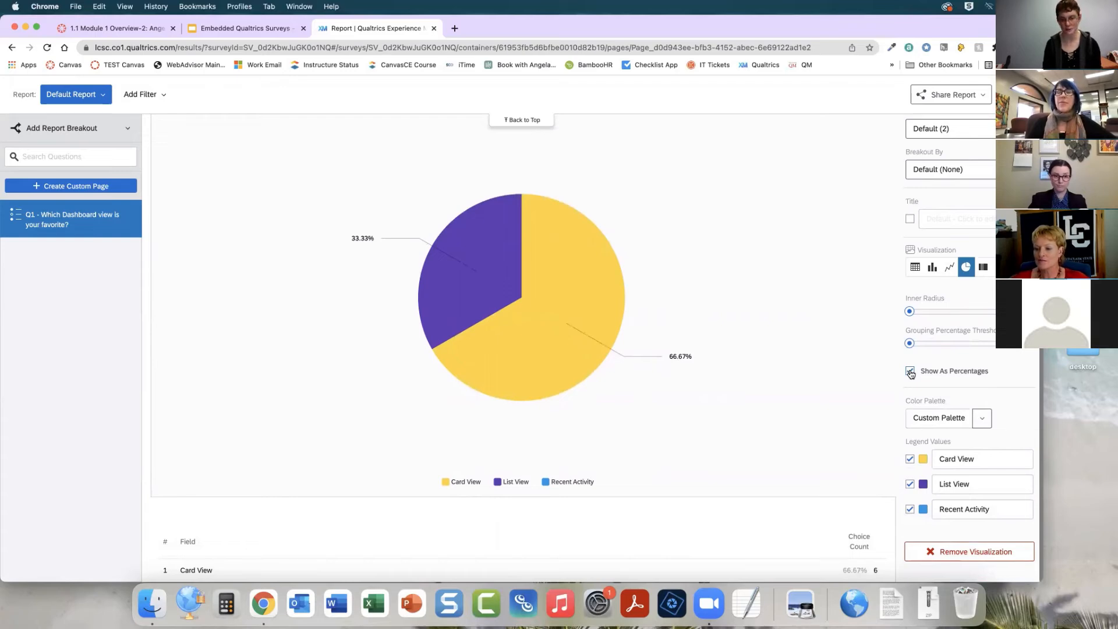
# Set the List View slice colour to orange #f4511e
pyautogui.click(924, 485)
pyautogui.click(983, 445)
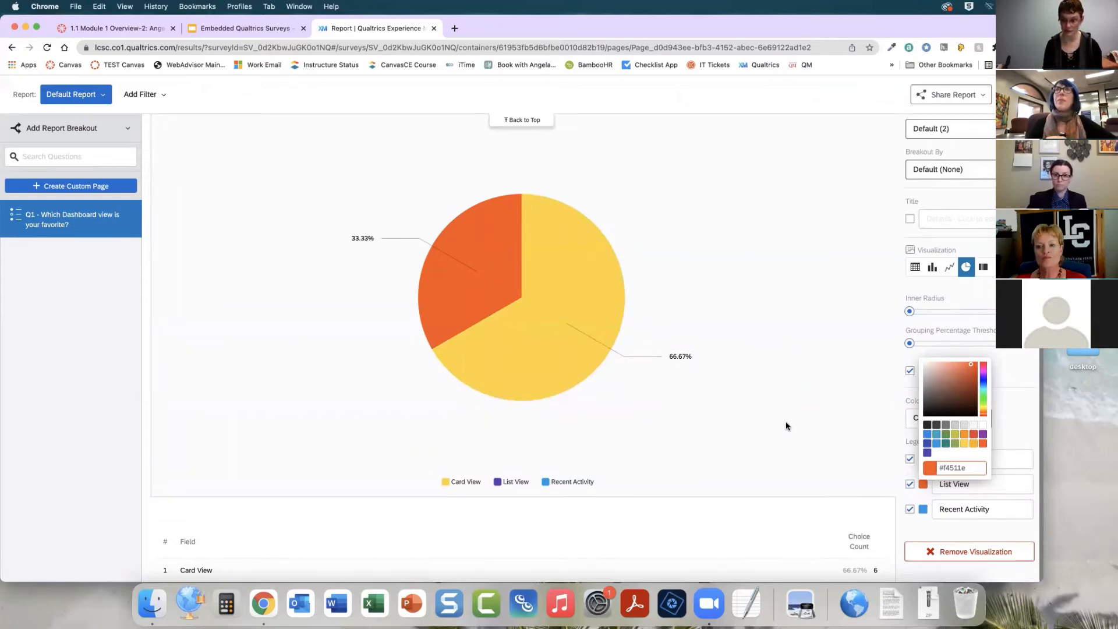
pyautogui.click(1030, 433)
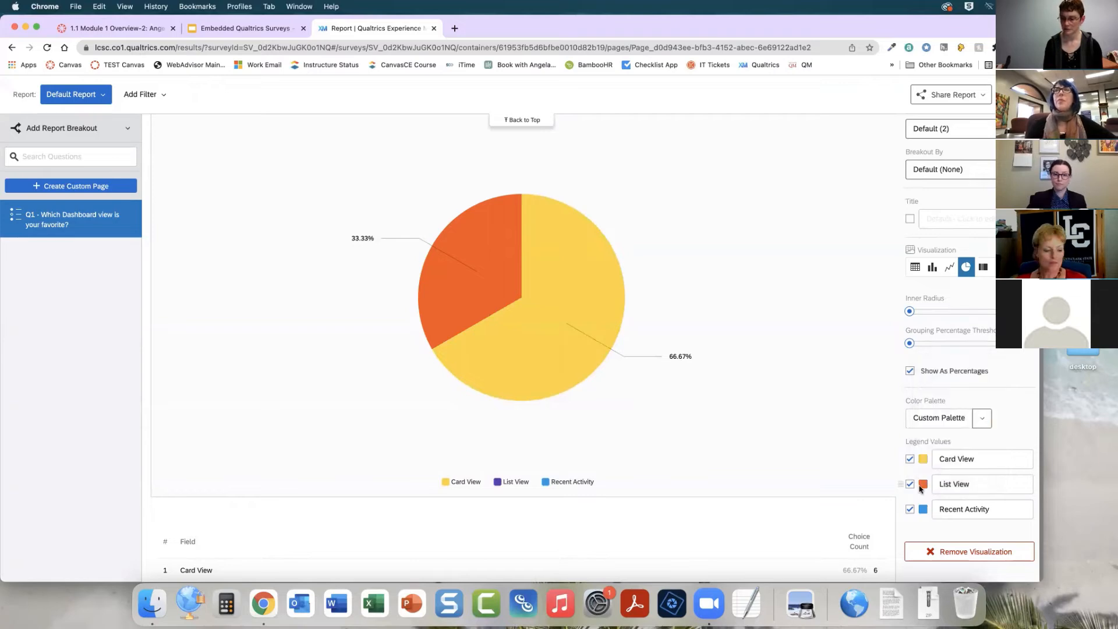
# Set the List View slice colour to blue #3949ab
pyautogui.click(924, 486)
pyautogui.click(928, 444)
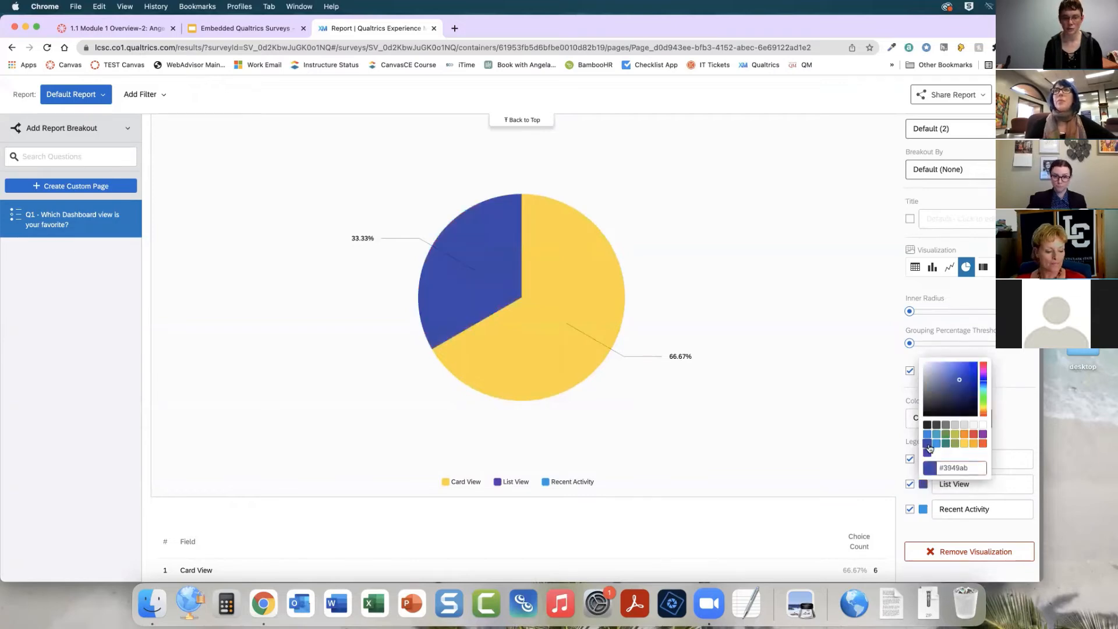
pyautogui.click(930, 526)
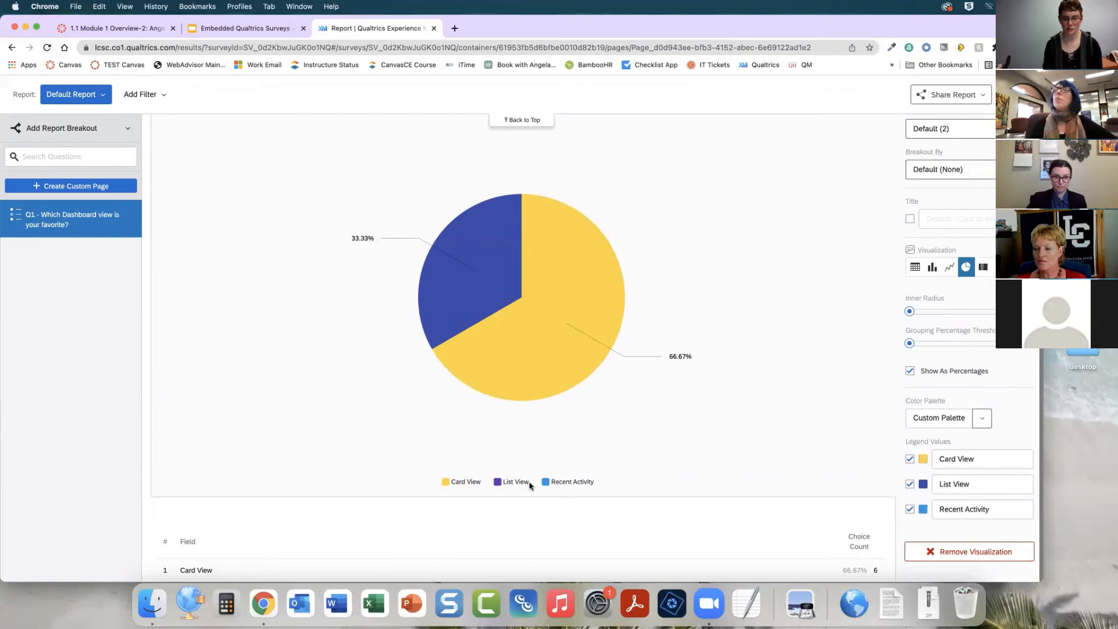
pyautogui.click(991, 484)
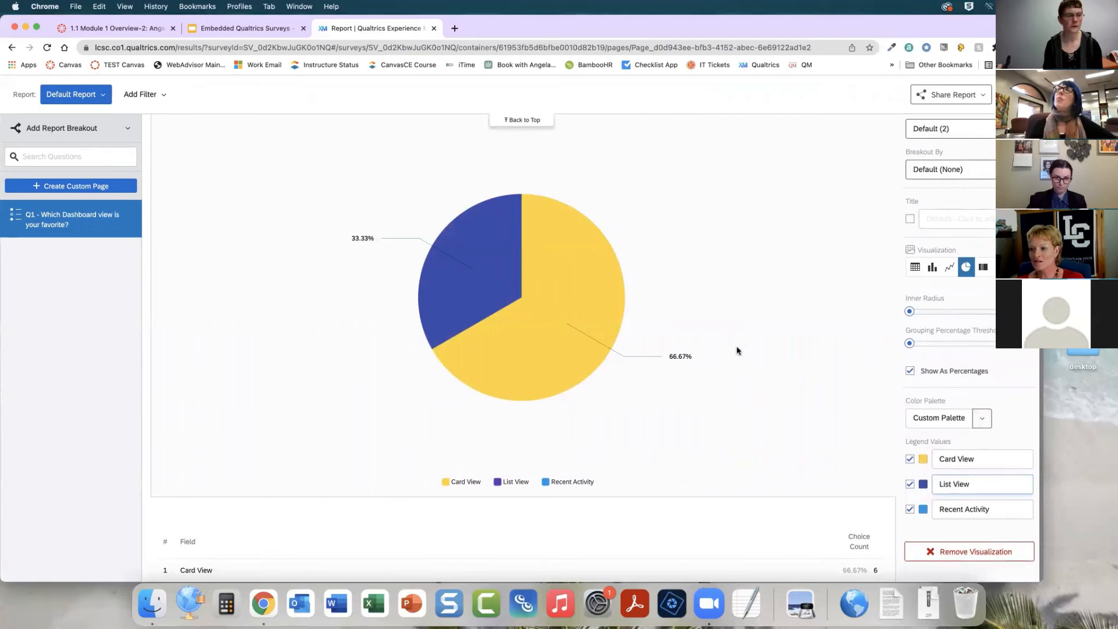
# Reload the results report, review the pie chart, and browse the Share Report export options
pyautogui.click(47, 47)
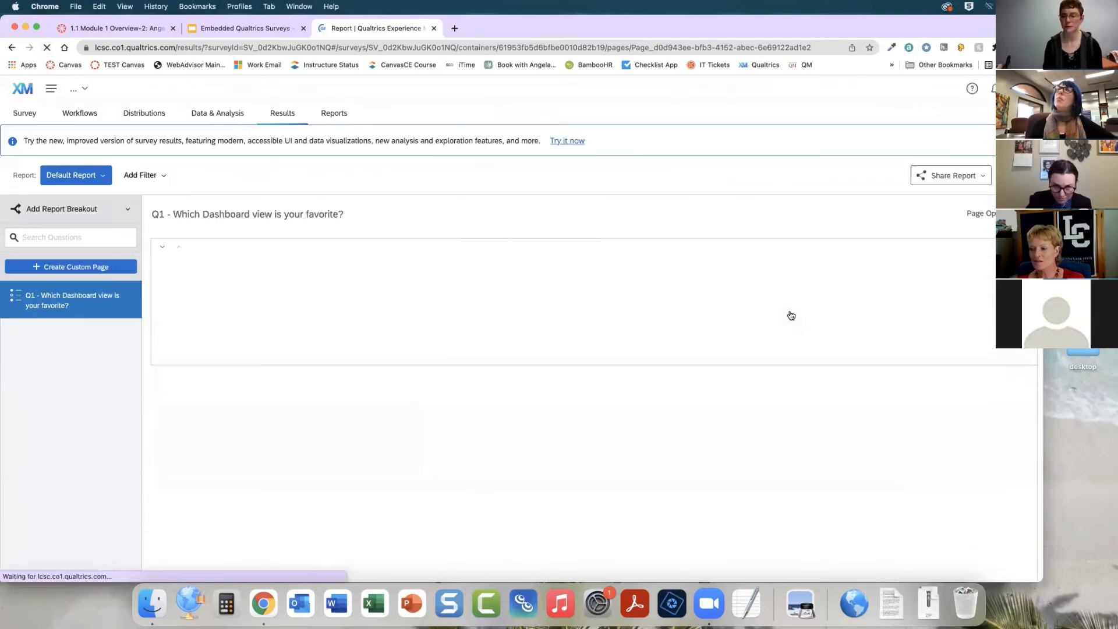
pyautogui.scroll(-5, 791, 315)
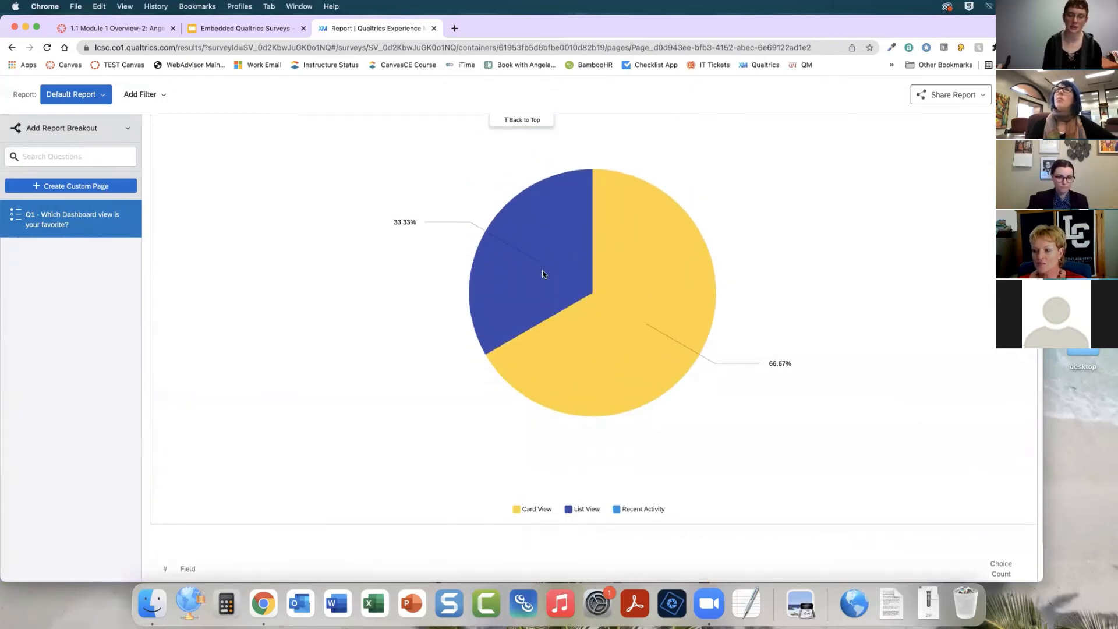
pyautogui.scroll(1, 846, 351)
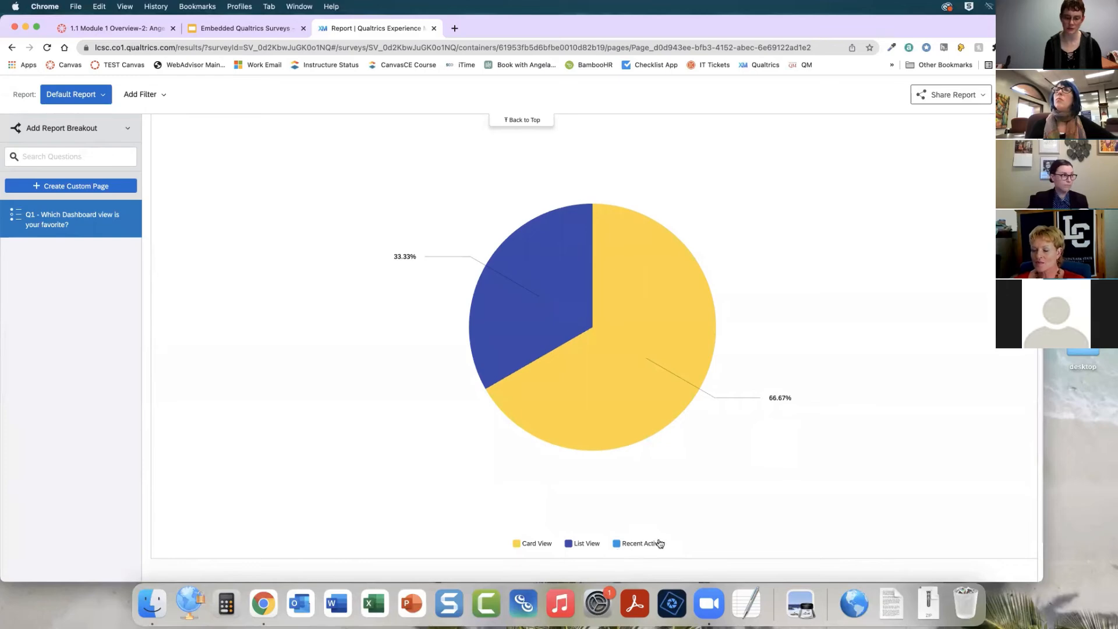
pyautogui.click(619, 396)
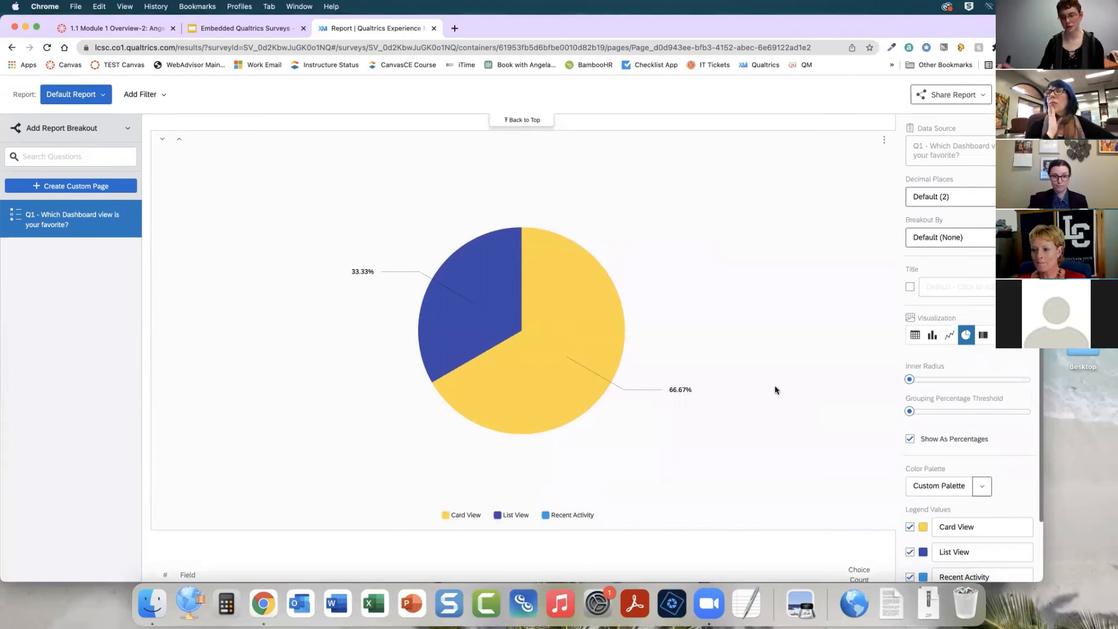
pyautogui.click(983, 98)
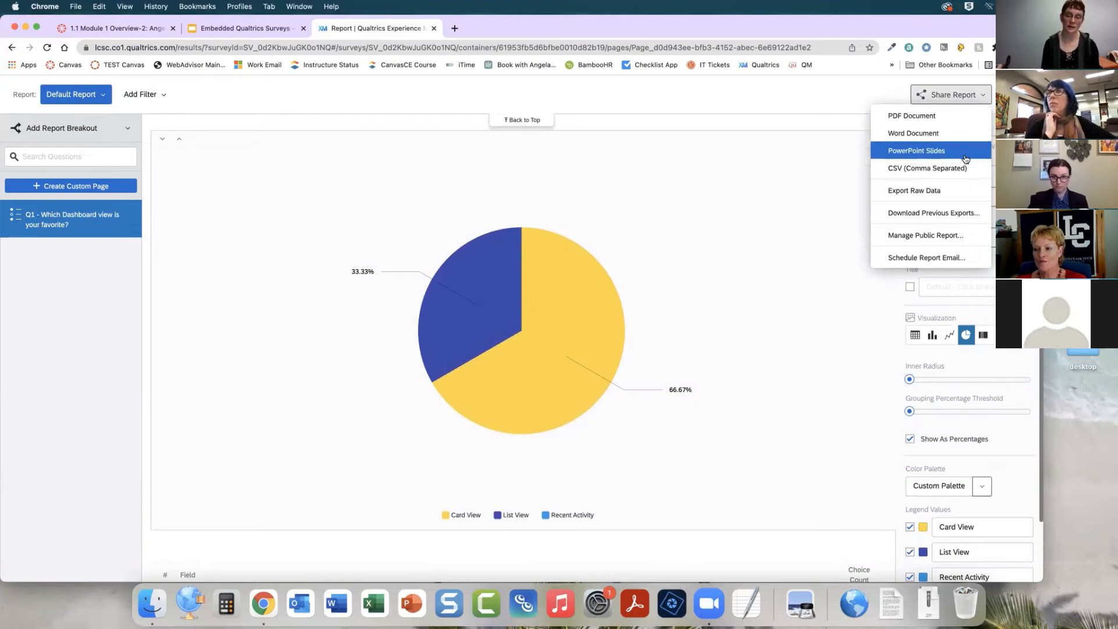
pyautogui.click(818, 278)
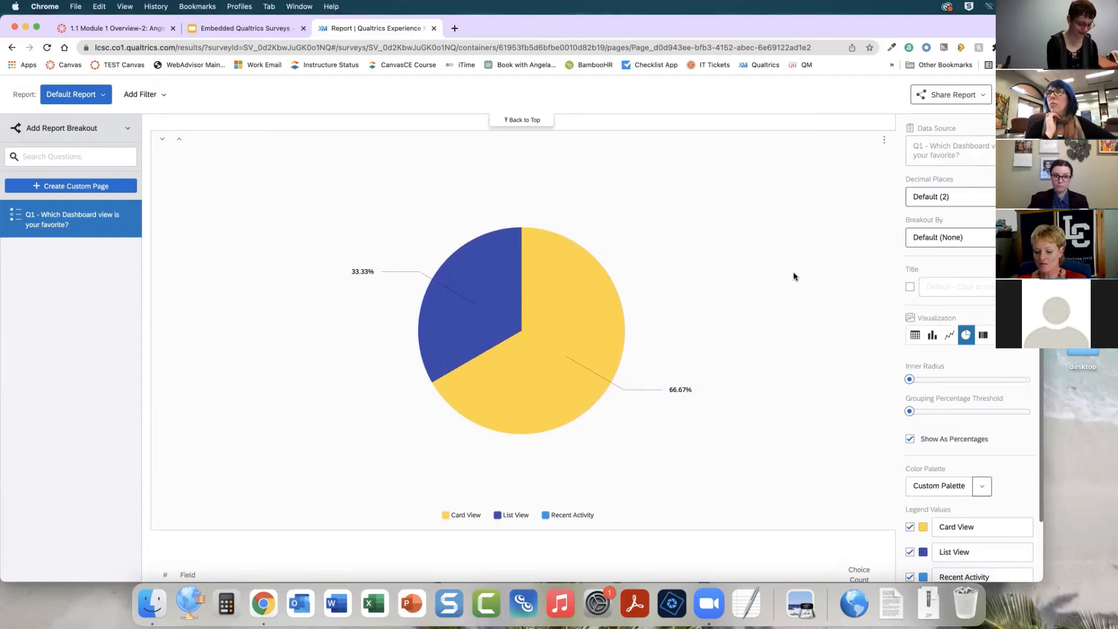
# Capture a screenshot of the Q1 pie chart and switch to the Module 1 Overview-2 Canvas tab
pyautogui.press('super+shift+4')
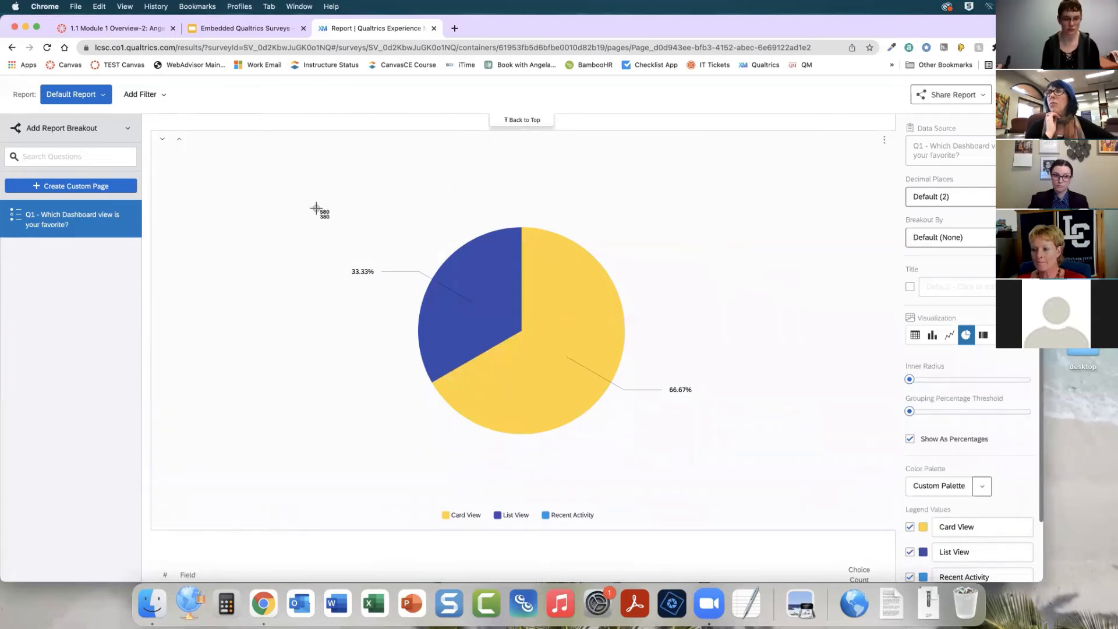
pyautogui.moveTo(317, 208); pyautogui.dragTo(733, 528)
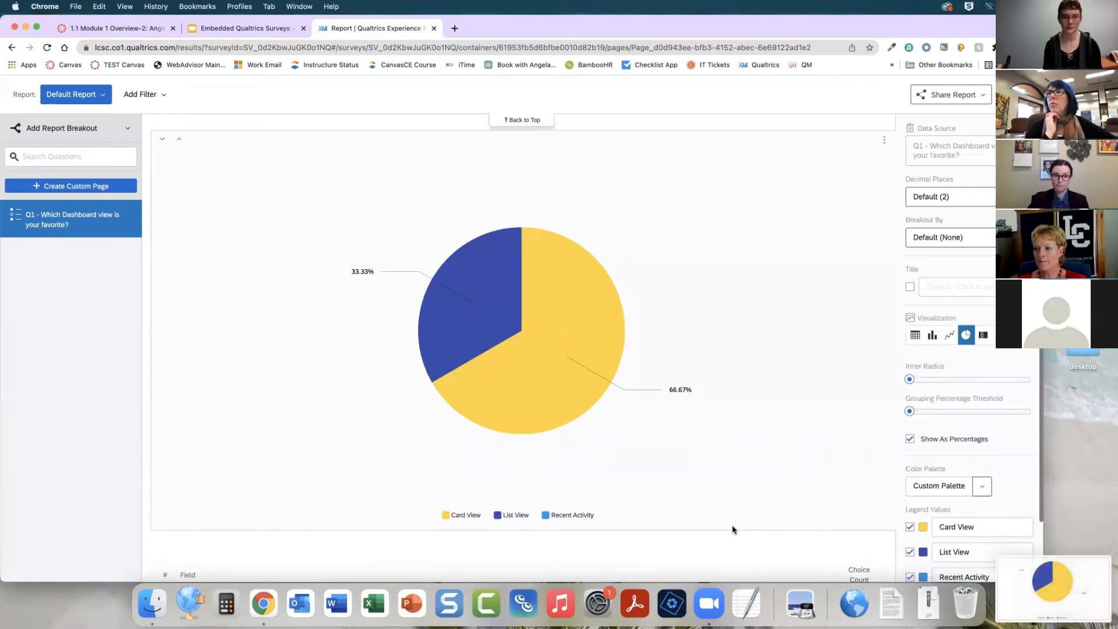
pyautogui.click(97, 29)
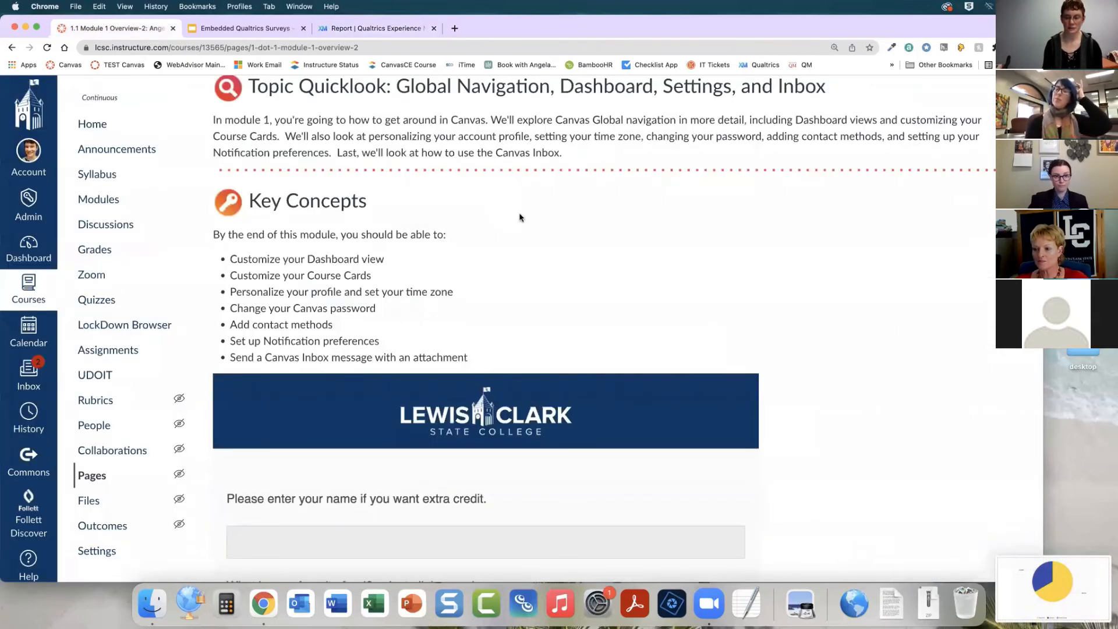
# Open the Module 1 Overview-2 page for editing and add the line "Results are in!" below the embedded survey
pyautogui.scroll(5, 949, 158)
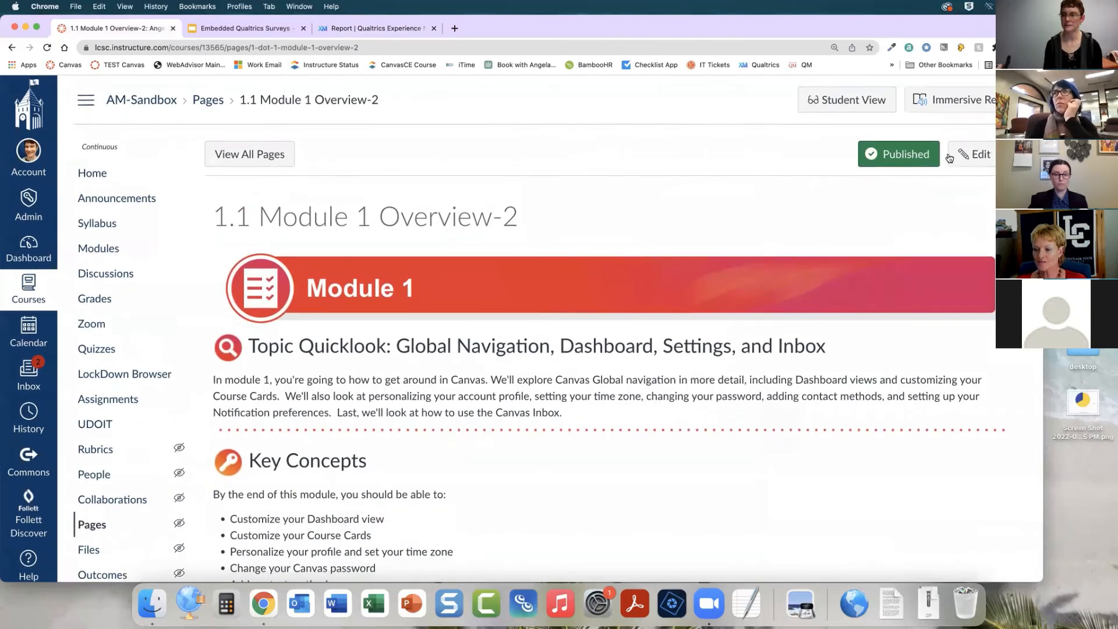
pyautogui.click(951, 156)
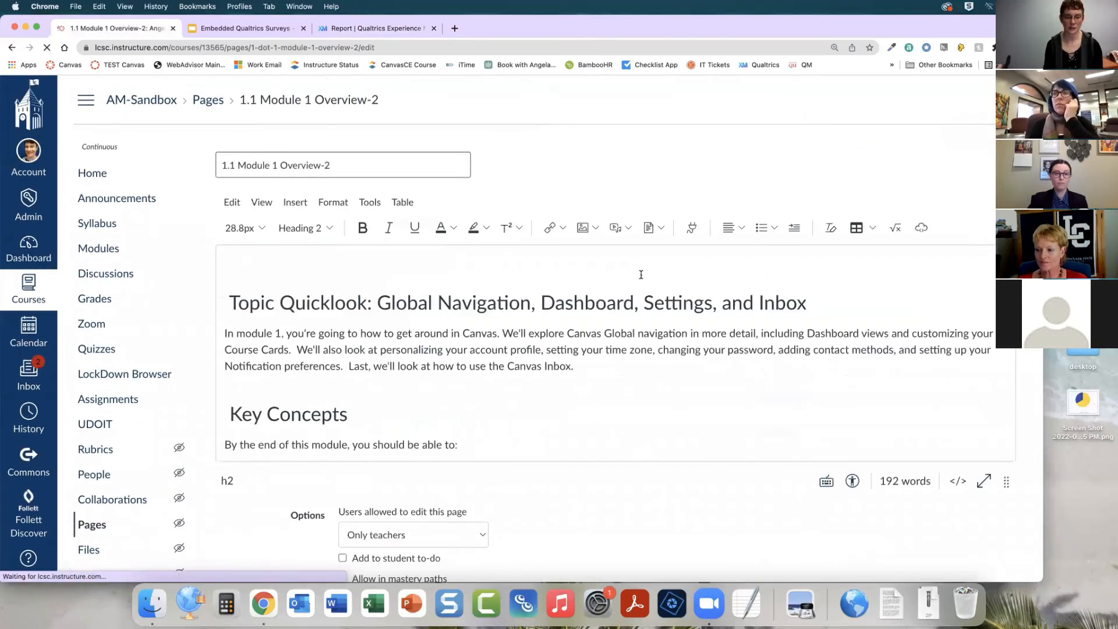
pyautogui.scroll(-20, 642, 275)
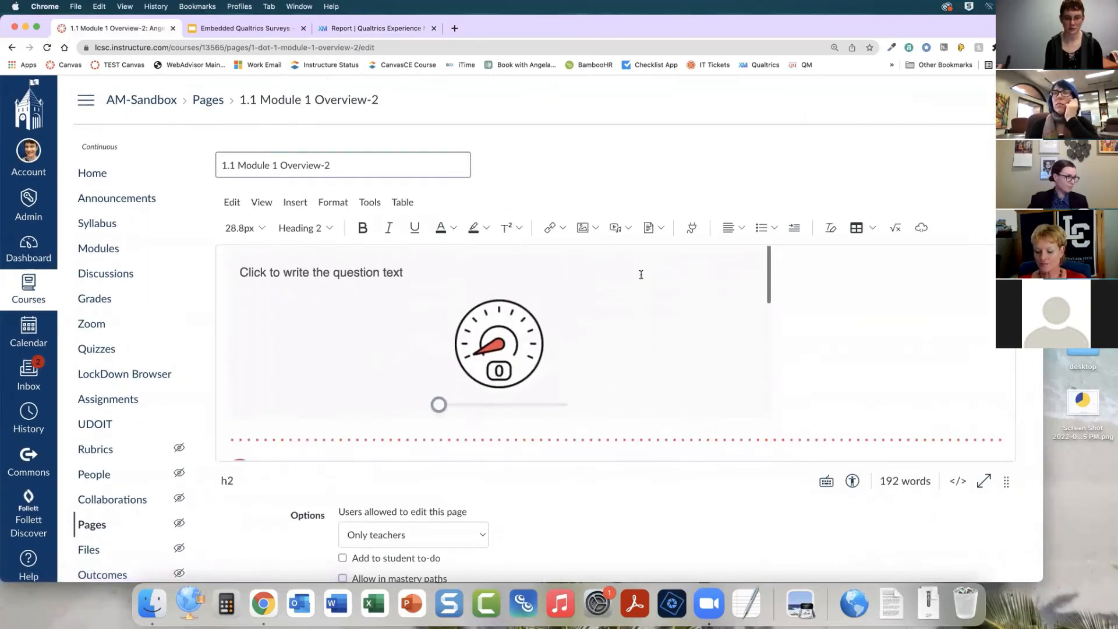
pyautogui.scroll(-10, 641, 275)
pyautogui.click(820, 307)
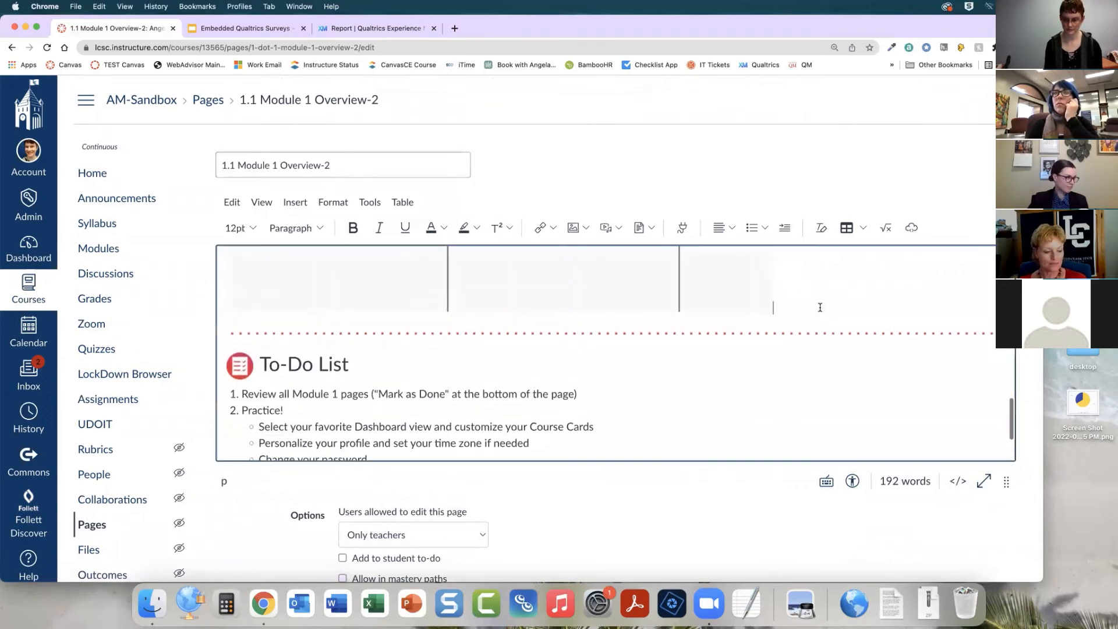
pyautogui.press('Return')
pyautogui.write('Result')
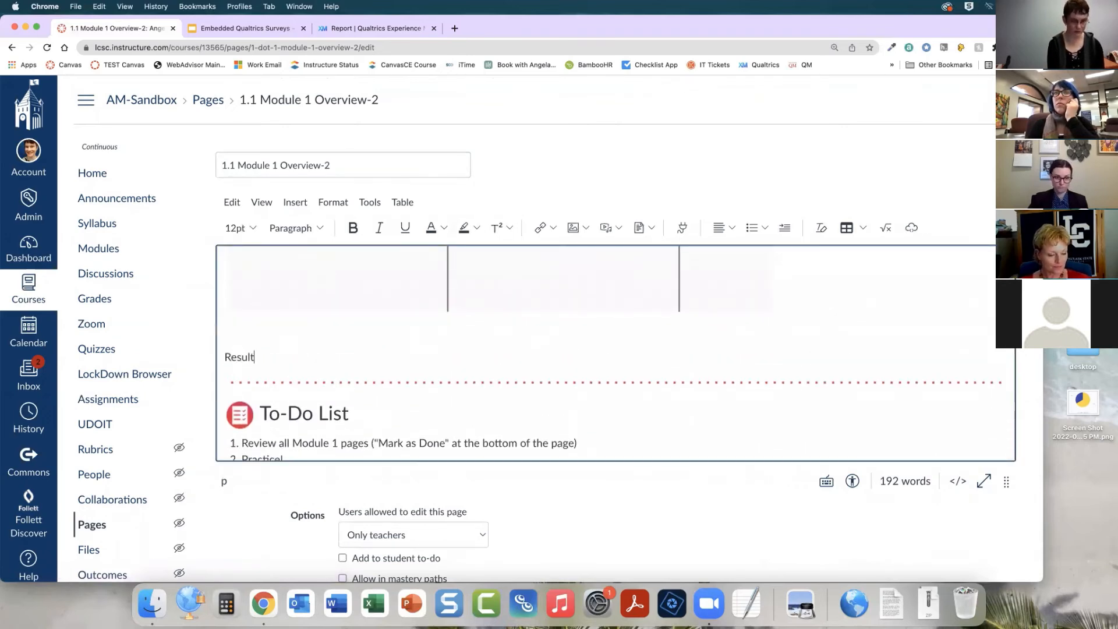
pyautogui.write('s are in!')
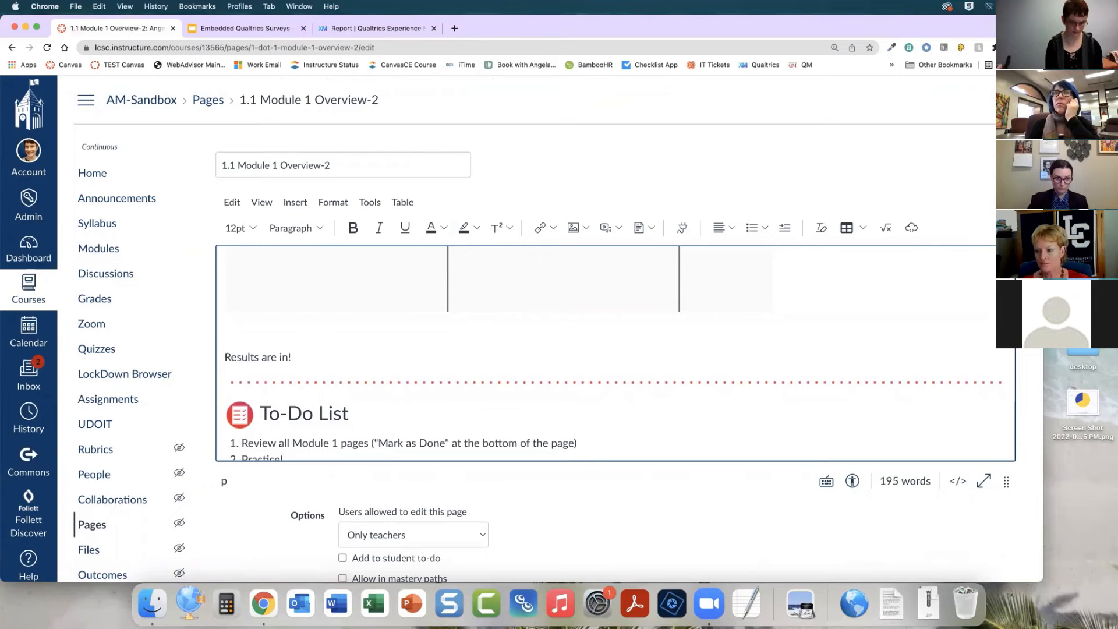
# Upload the pie chart screenshot from the Desktop as an image on a new line below the text
pyautogui.press('Return')
pyautogui.click(587, 227)
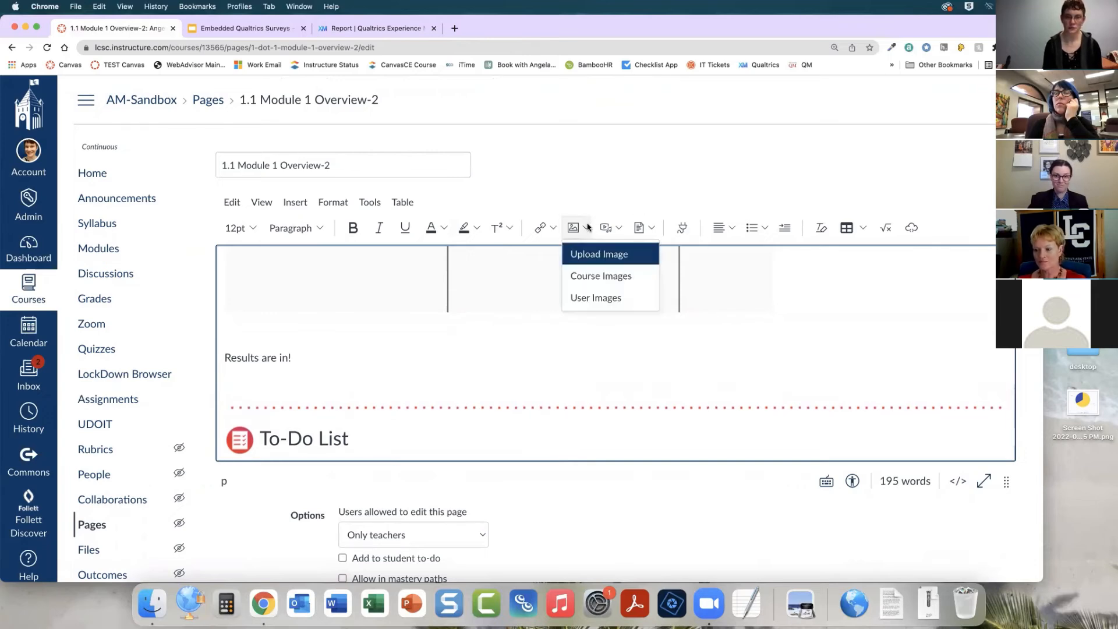
pyautogui.click(593, 256)
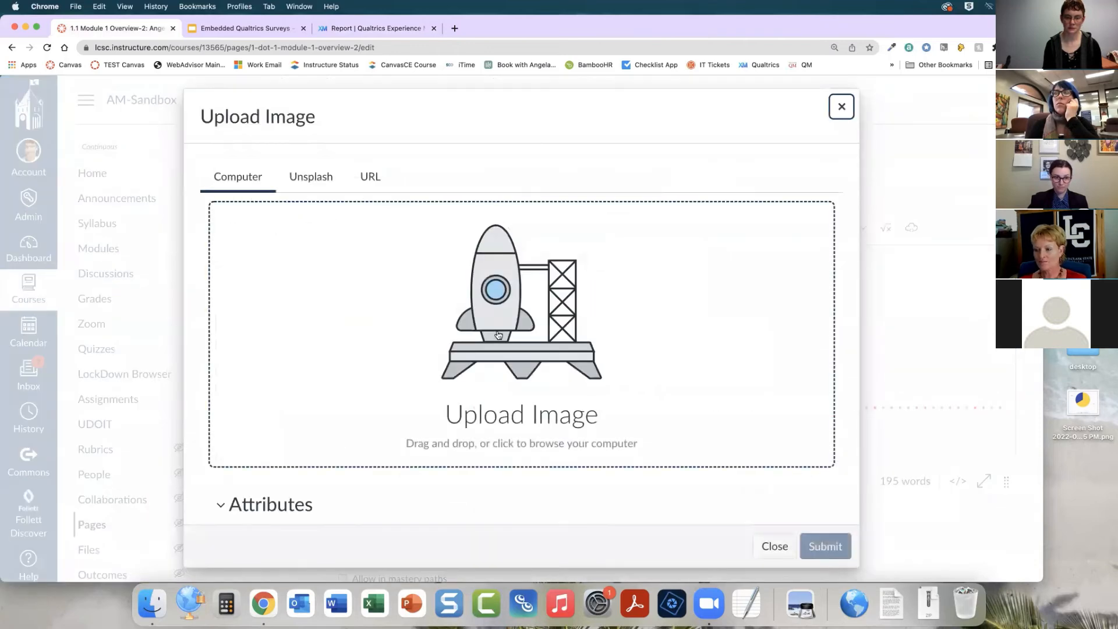
pyautogui.click(498, 334)
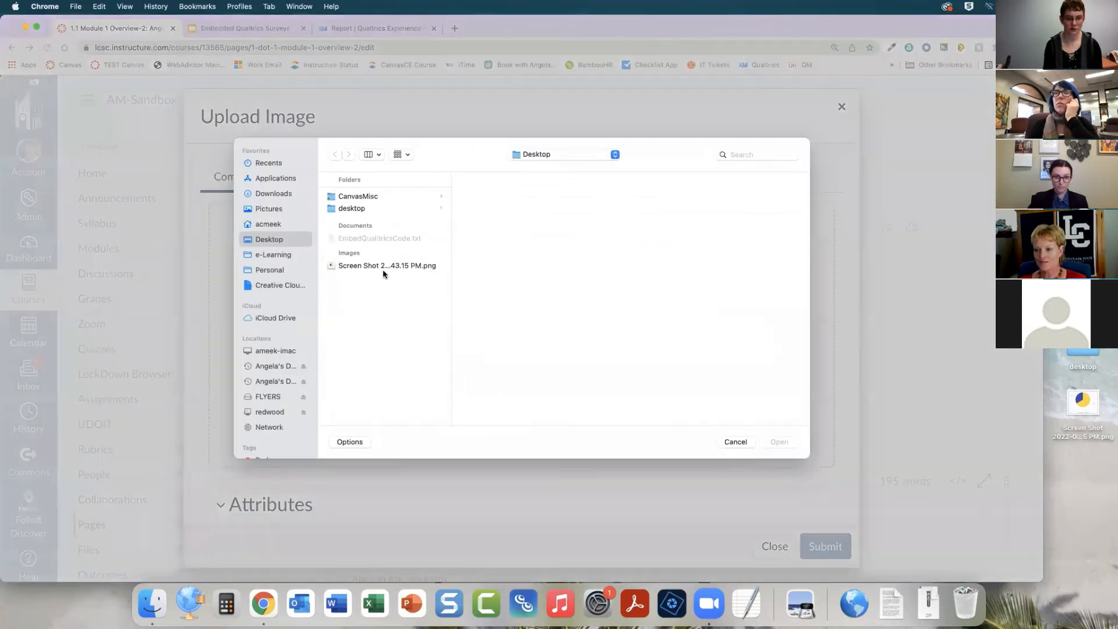
pyautogui.click(384, 265)
pyautogui.click(778, 443)
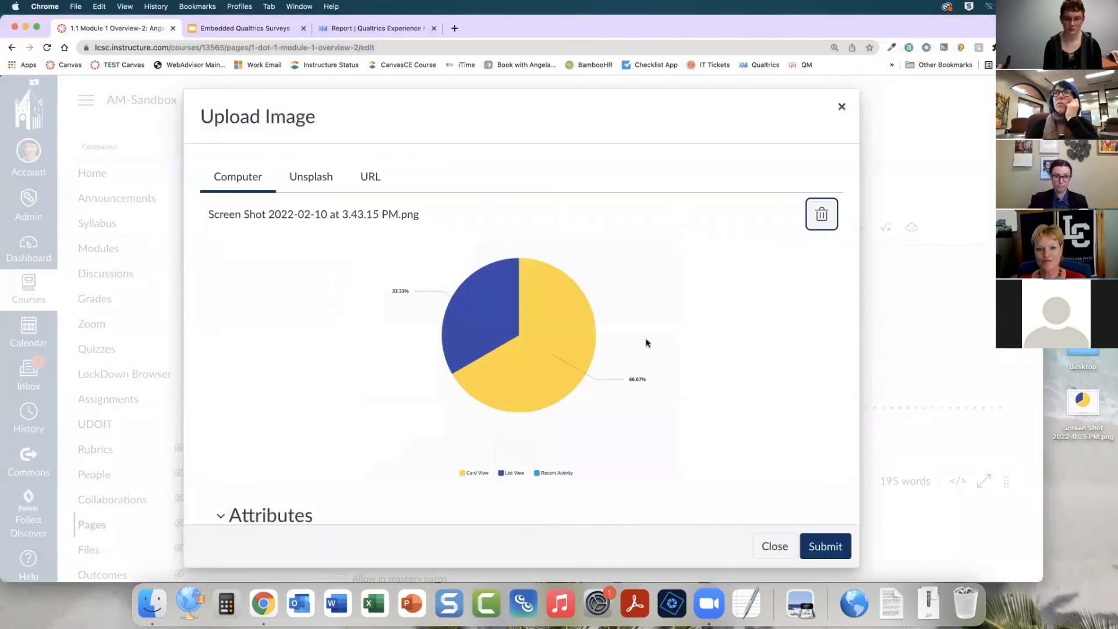
# Set the image's alt text to "66% of students like card view and 33% like list view." and insert it
pyautogui.scroll(-3, 646, 339)
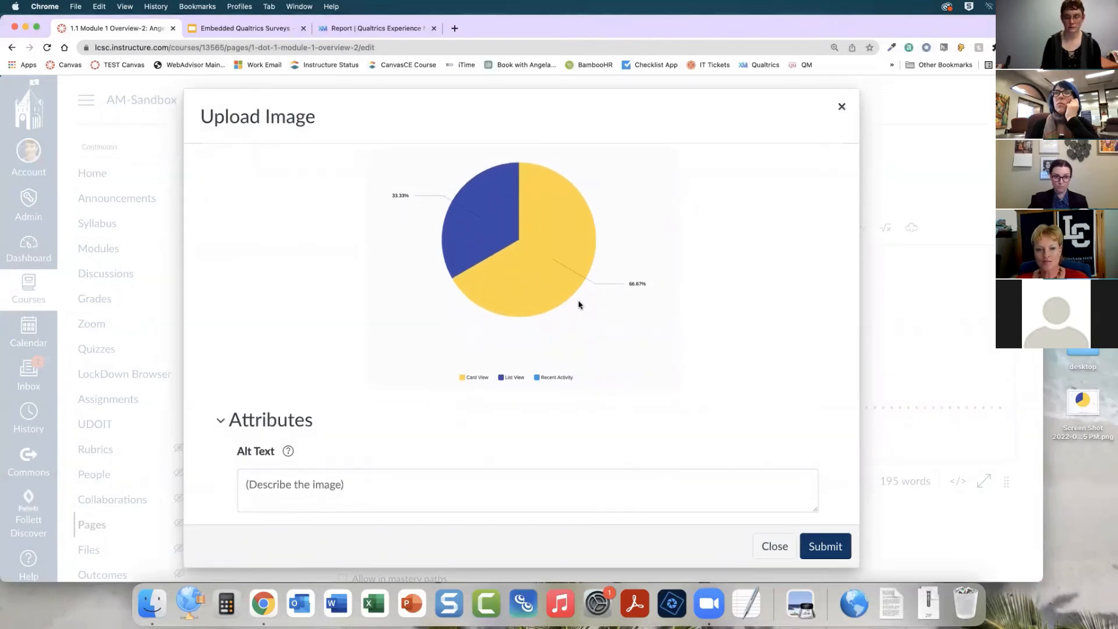
pyautogui.scroll(-3, 375, 362)
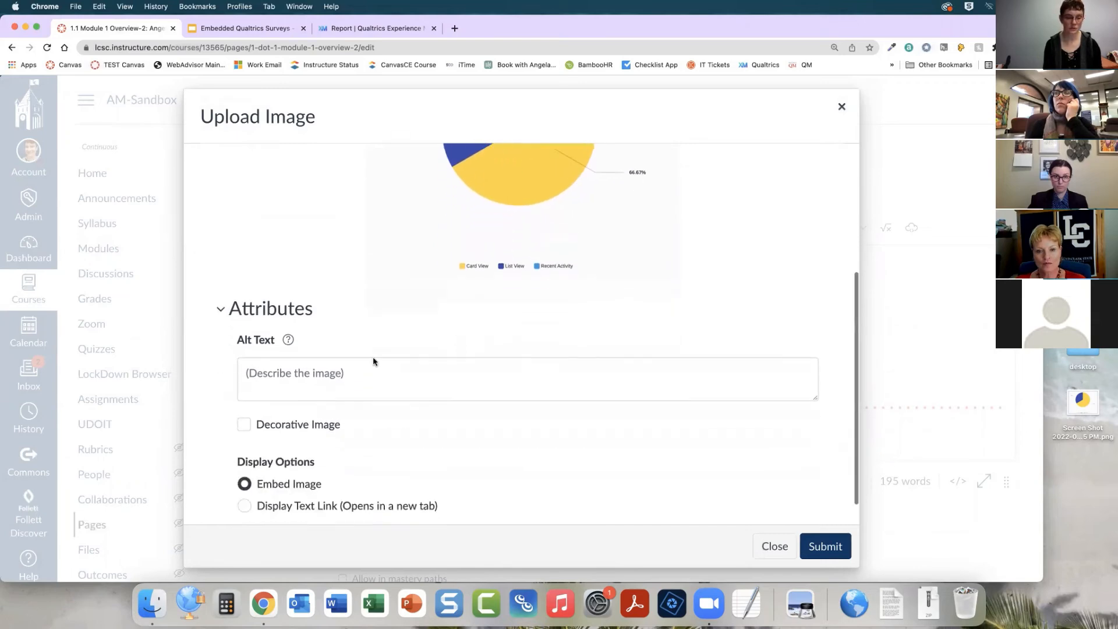
pyautogui.scroll(1, 342, 368)
pyautogui.click(250, 418)
pyautogui.scroll(1, 367, 407)
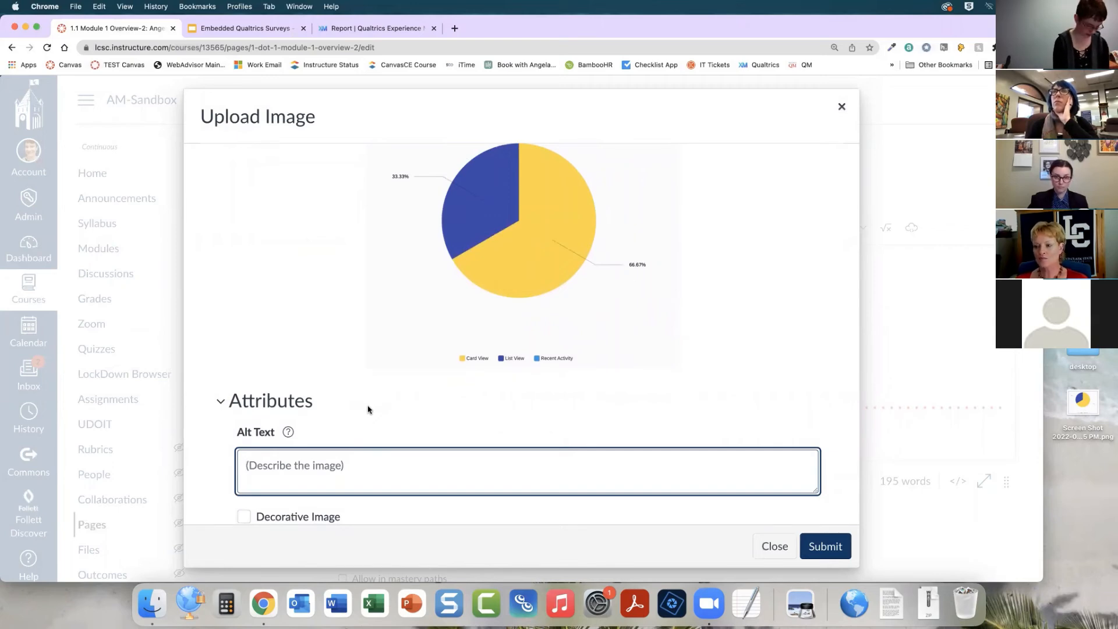
pyautogui.write('66% of st')
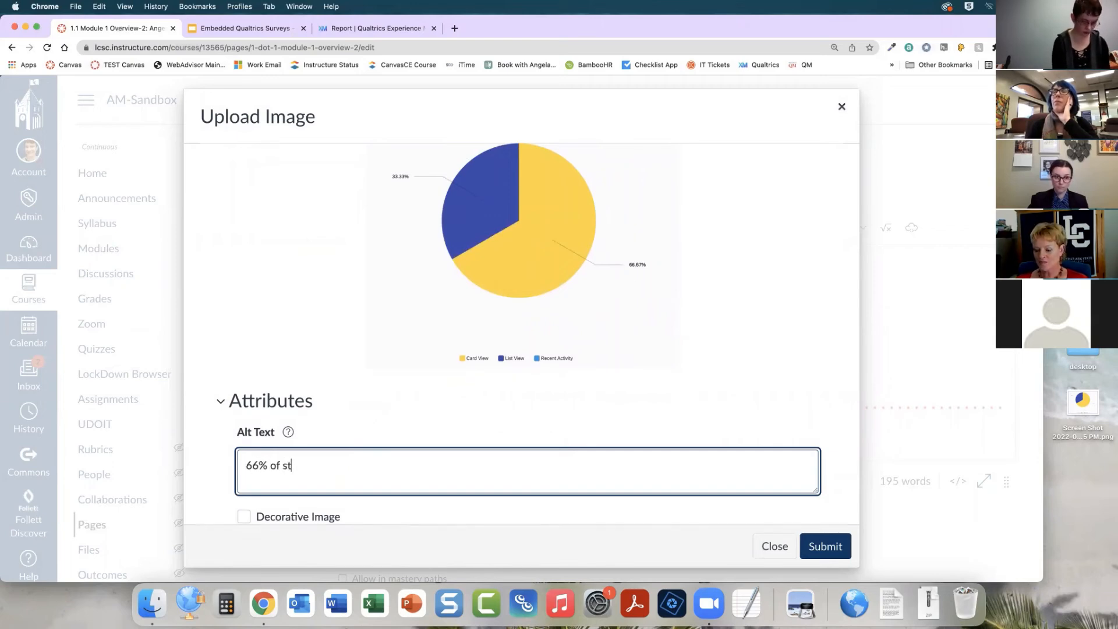
pyautogui.write('udents like card bi')
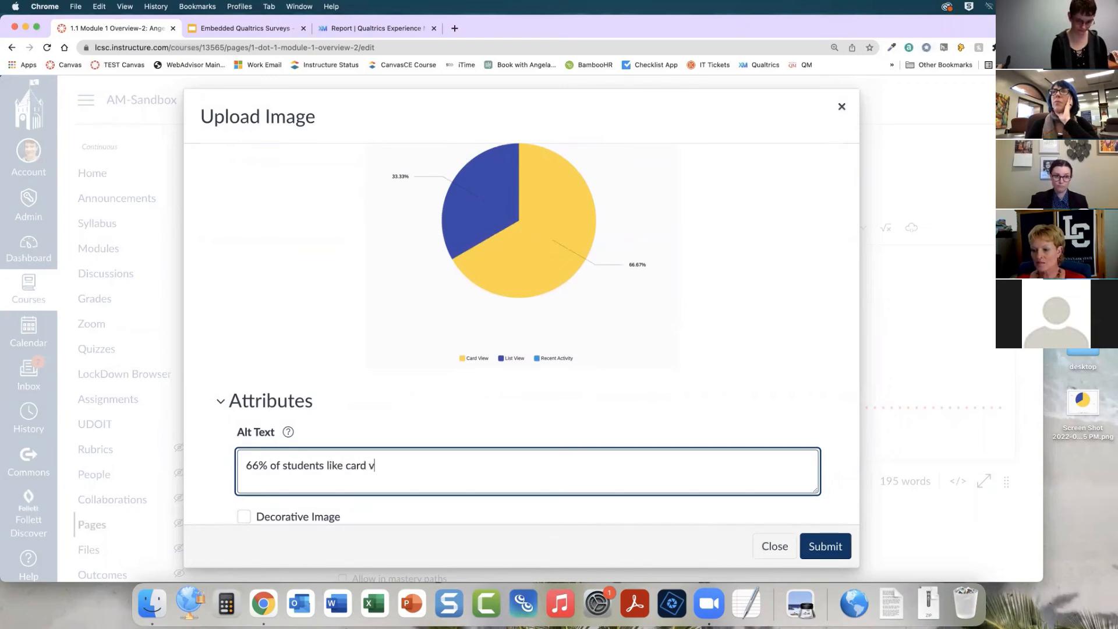
pyautogui.write('ew and 33')
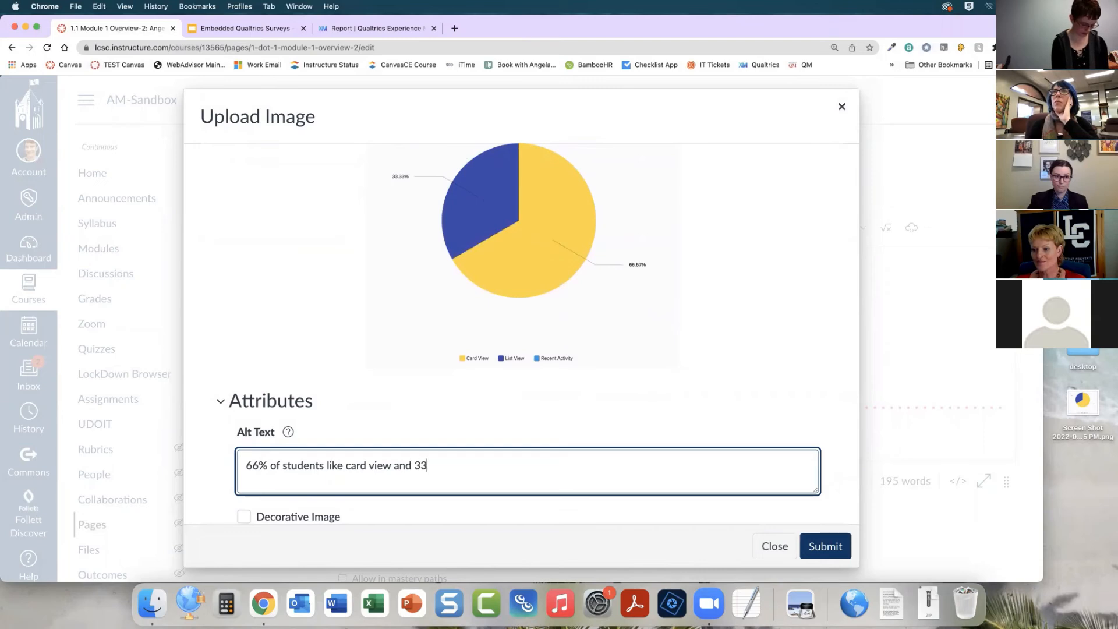
pyautogui.write('% like ')
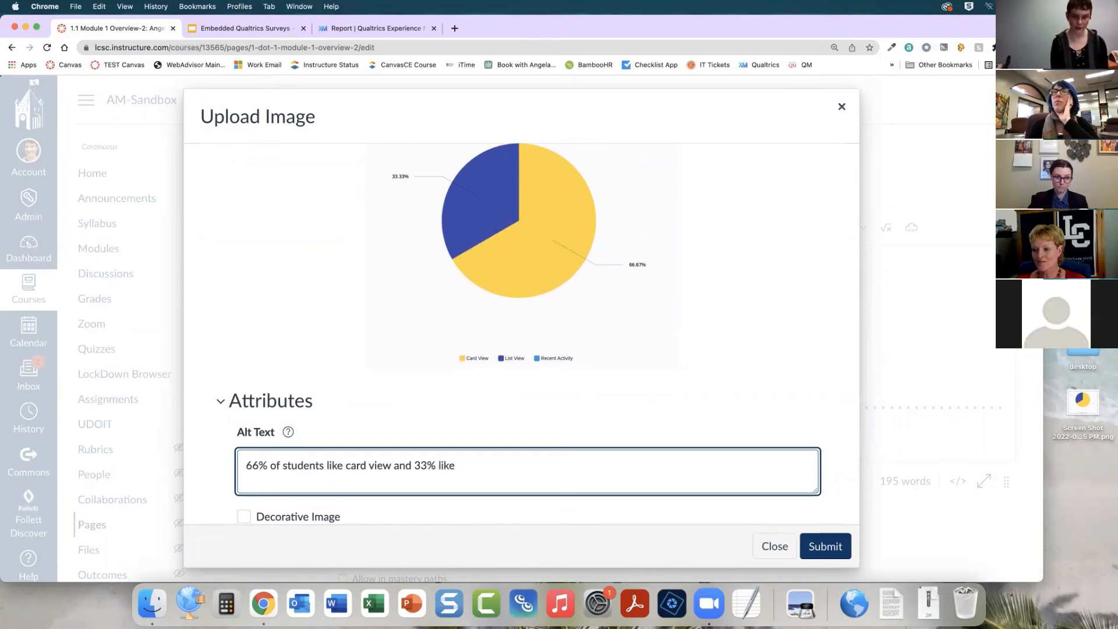
pyautogui.write('list view.')
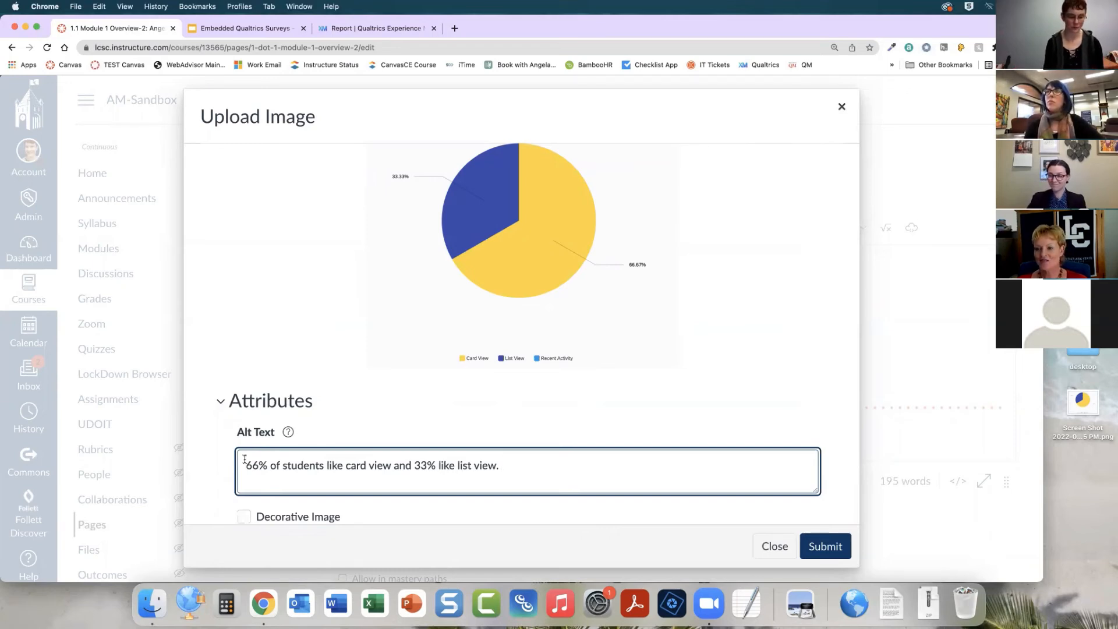
pyautogui.scroll(-1, 251, 469)
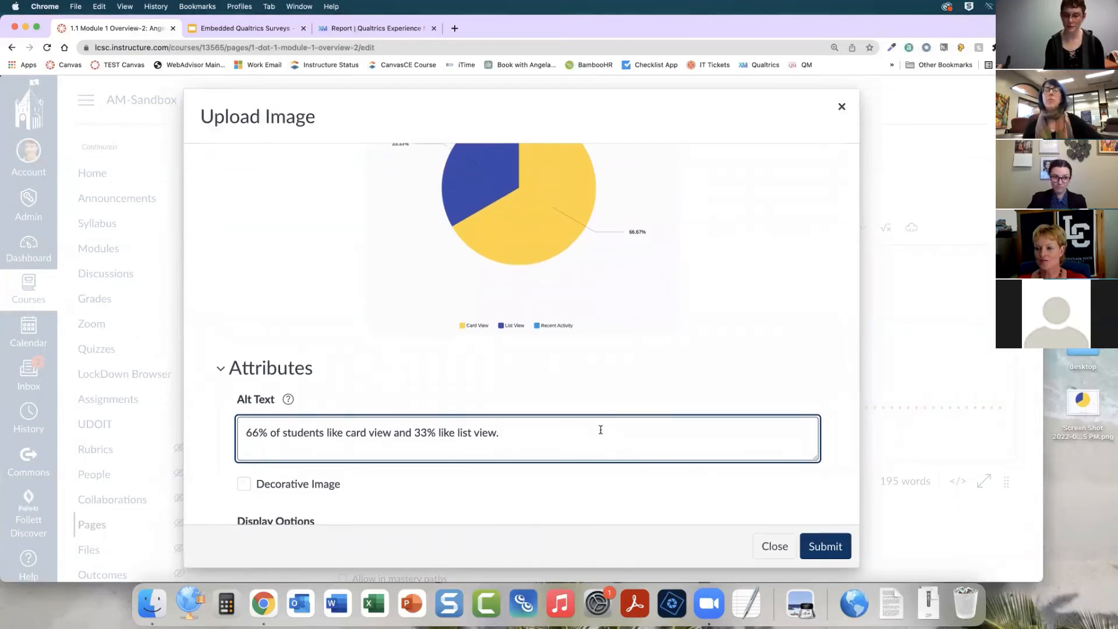
pyautogui.scroll(-3, 601, 430)
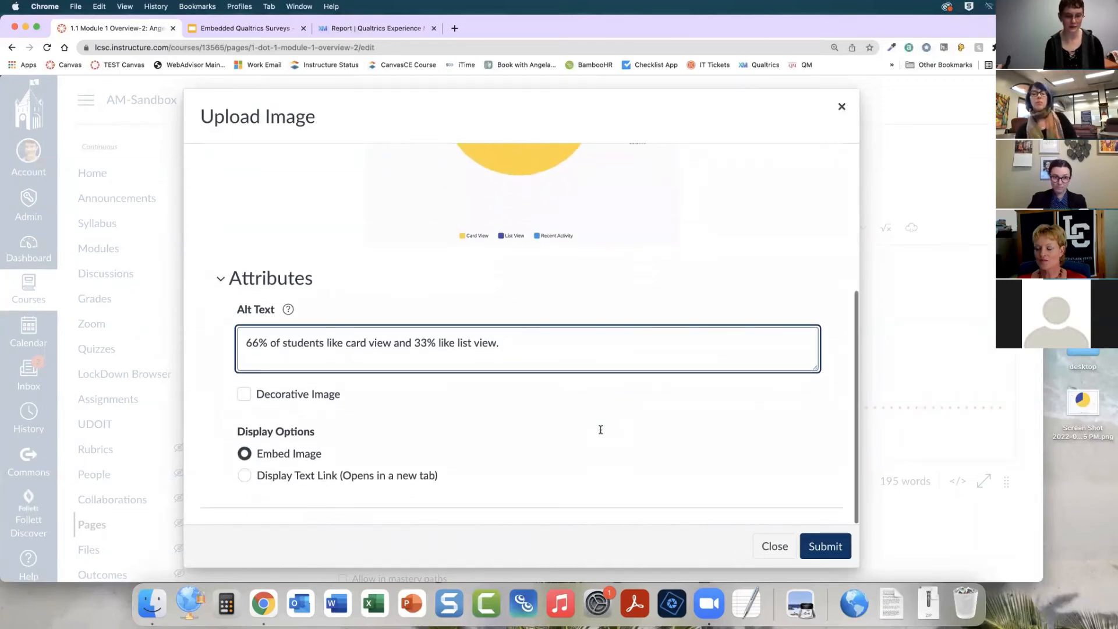
pyautogui.click(837, 556)
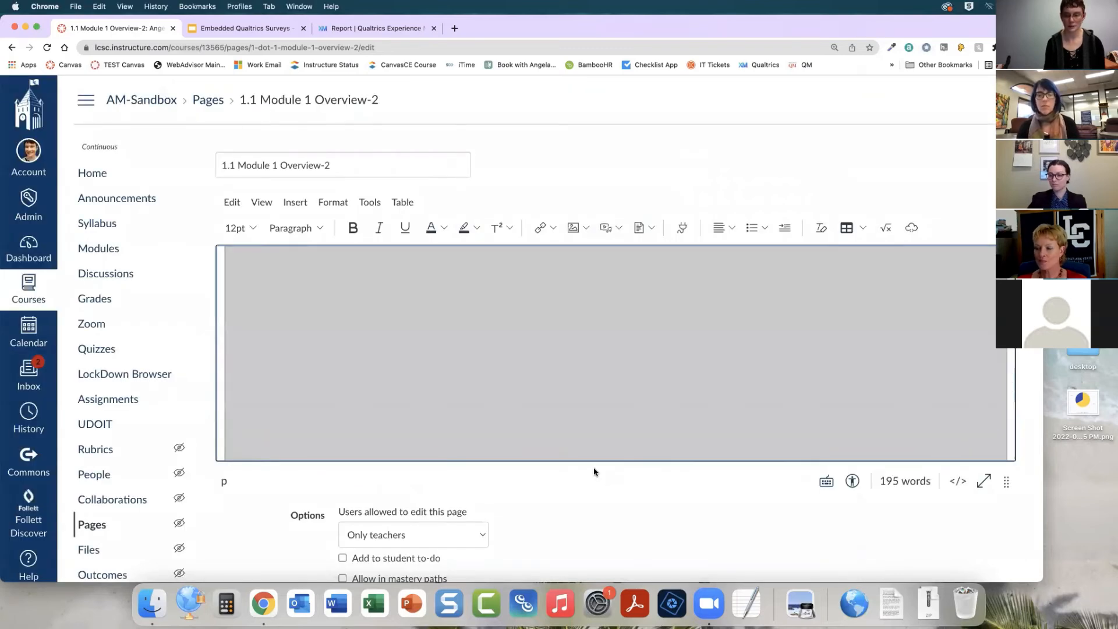
# Change the inserted chart image's size to Medium in its image options
pyautogui.scroll(10, 585, 445)
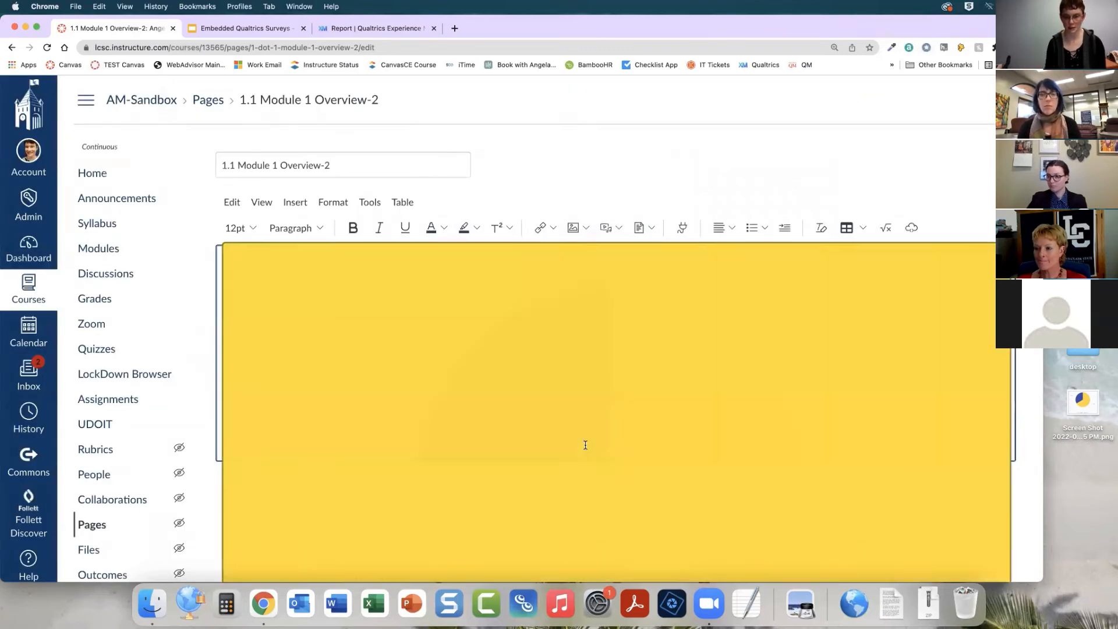
pyautogui.scroll(-3, 652, 400)
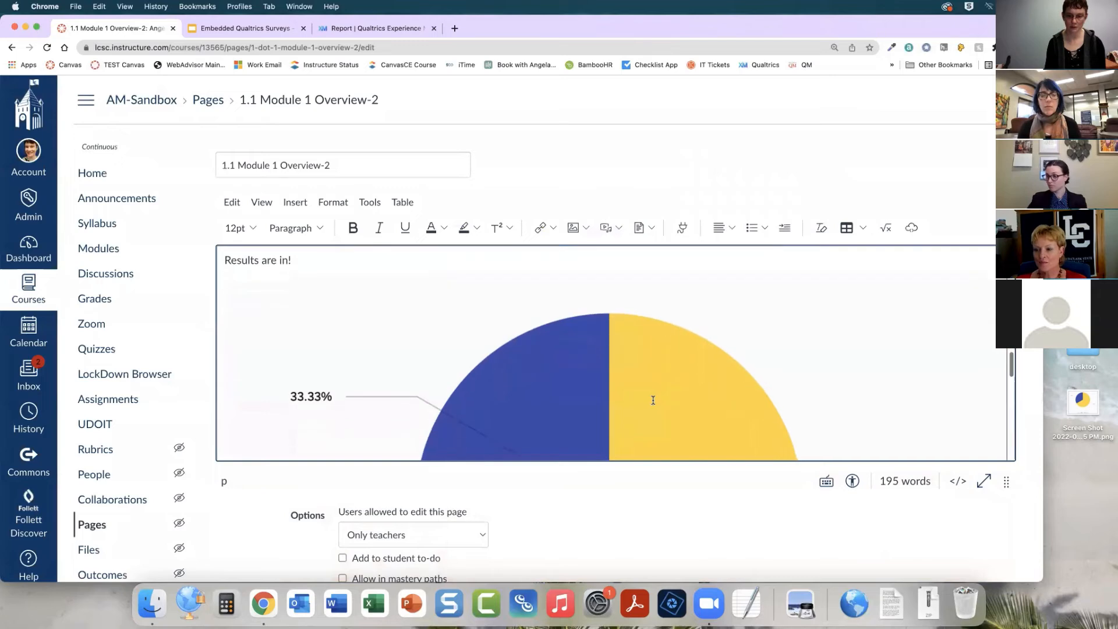
pyautogui.click(653, 400)
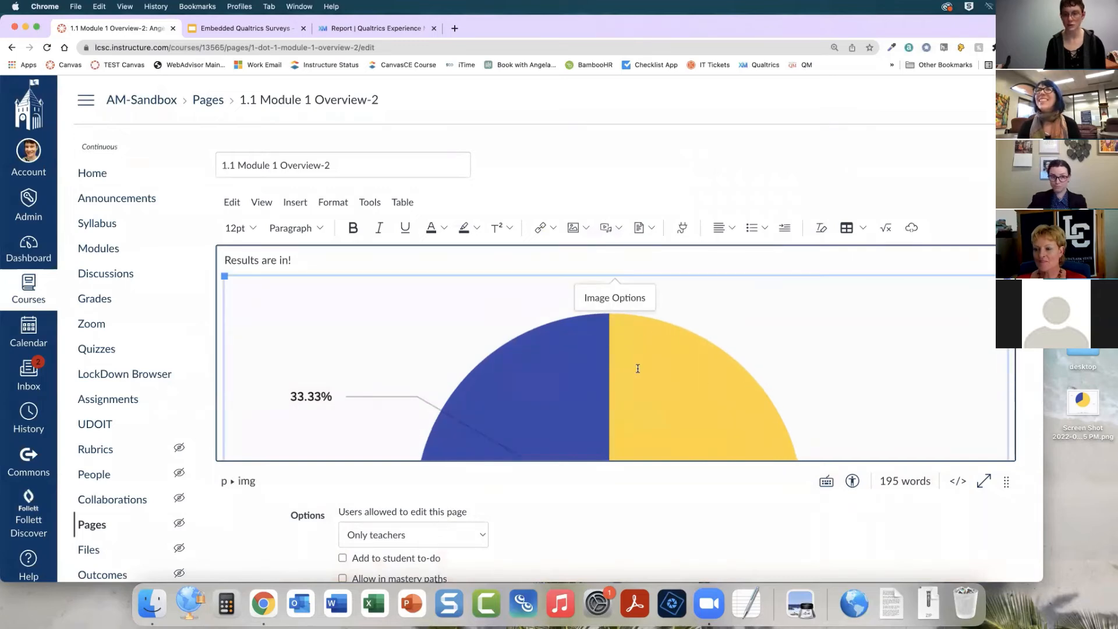
pyautogui.click(610, 302)
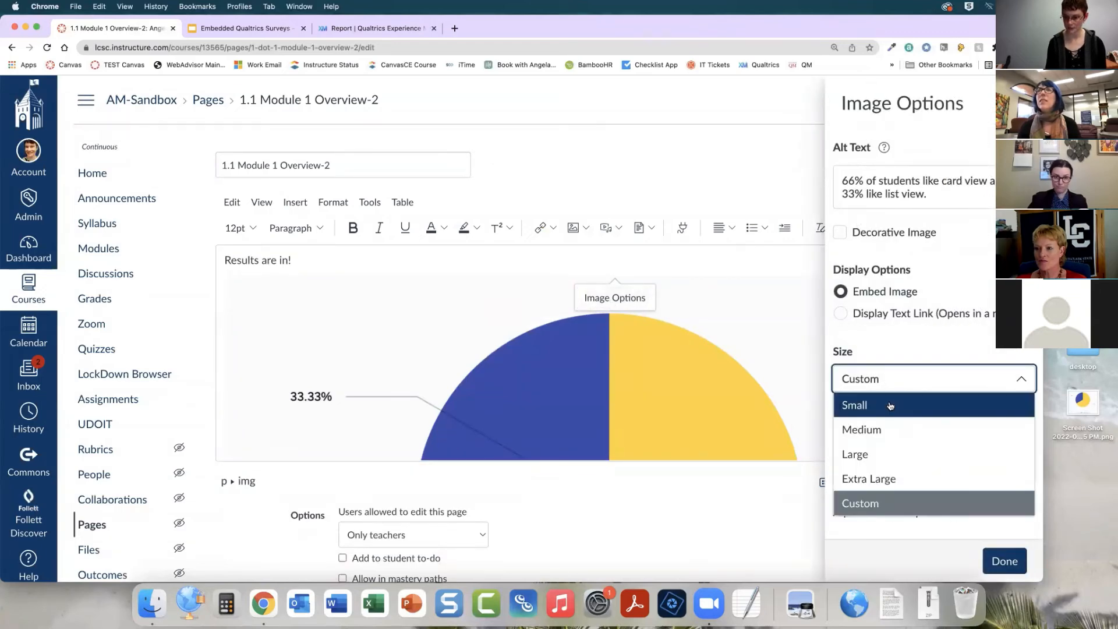
pyautogui.click(889, 429)
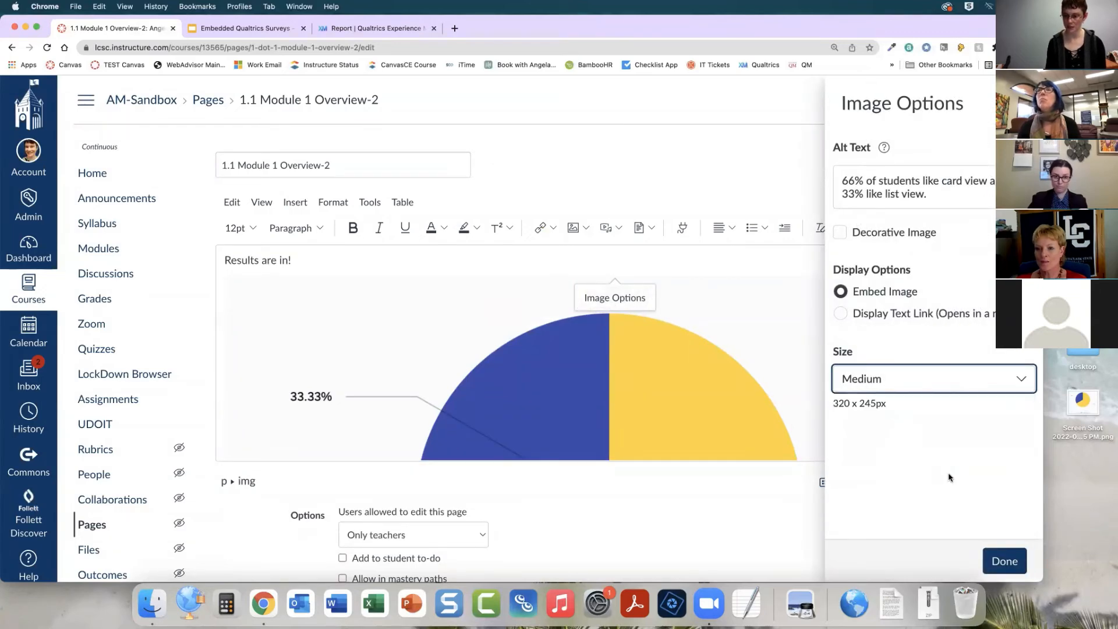
pyautogui.click(1005, 562)
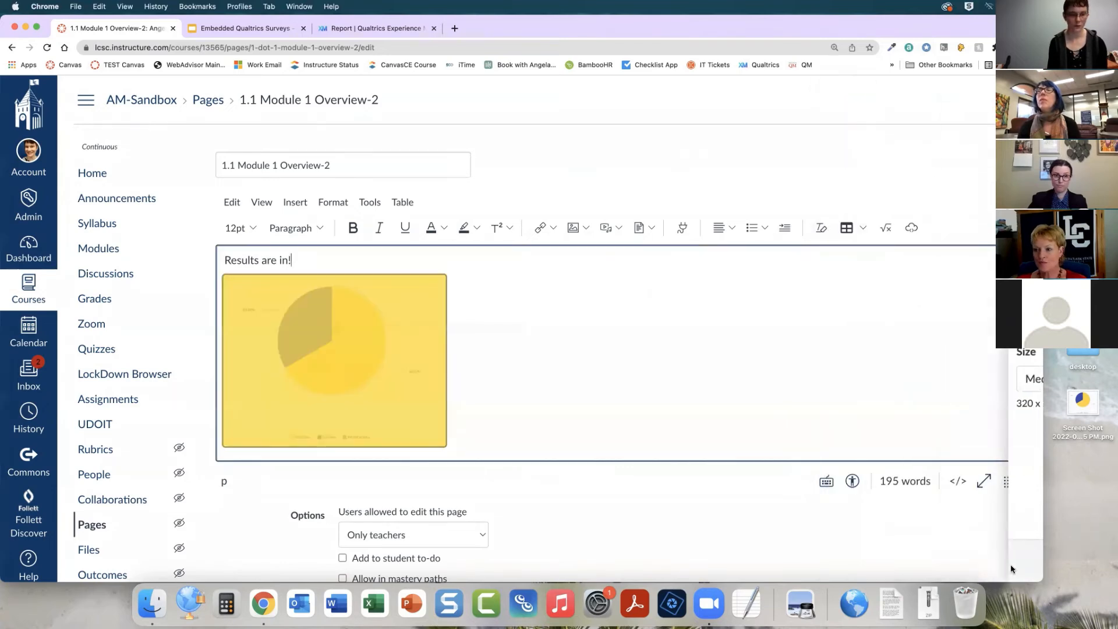
# Enlarge the chart image slightly by its corner handle and lengthen the editor area
pyautogui.click(330, 383)
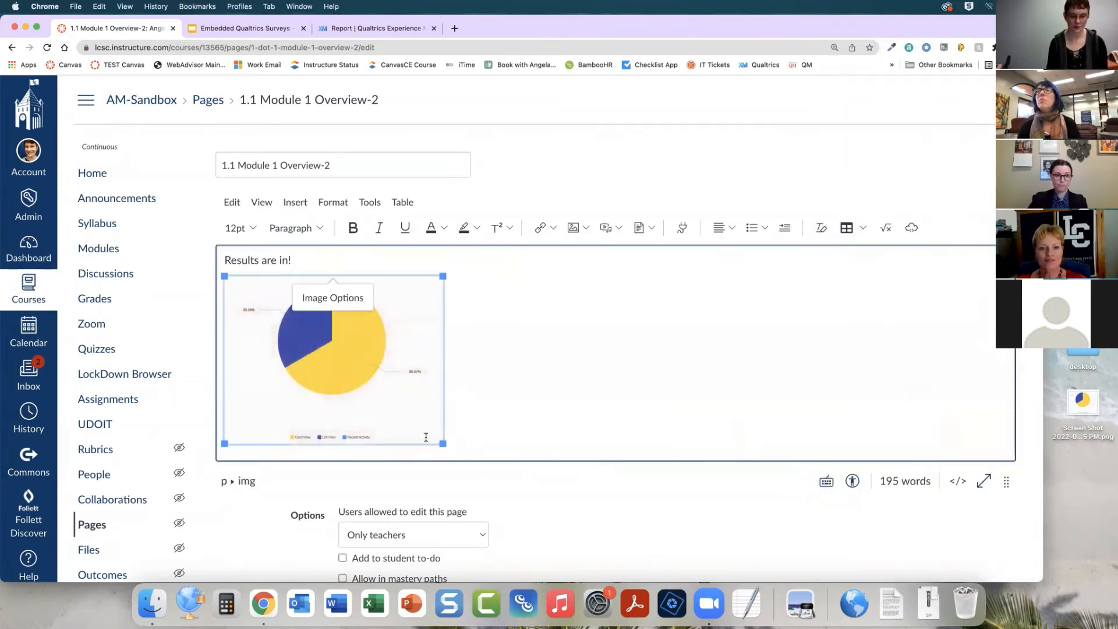
pyautogui.moveTo(445, 449); pyautogui.dragTo(483, 466)
pyautogui.click(563, 385)
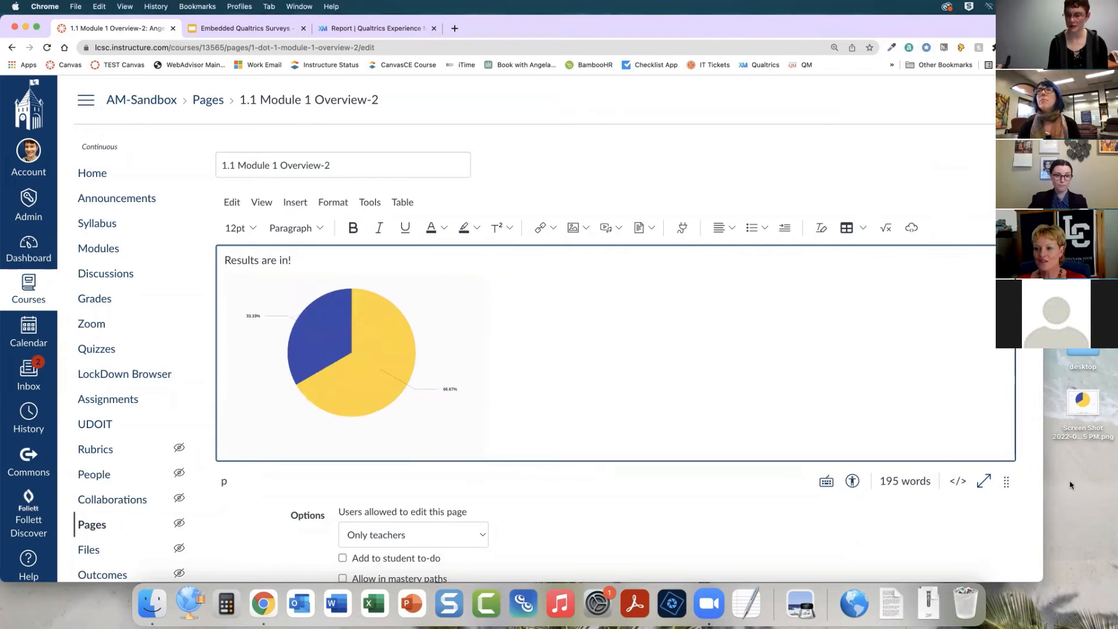
pyautogui.moveTo(1006, 482); pyautogui.dragTo(1007, 524)
# Save the edited page and review the results chart shown below the survey
pyautogui.scroll(-5, 779, 407)
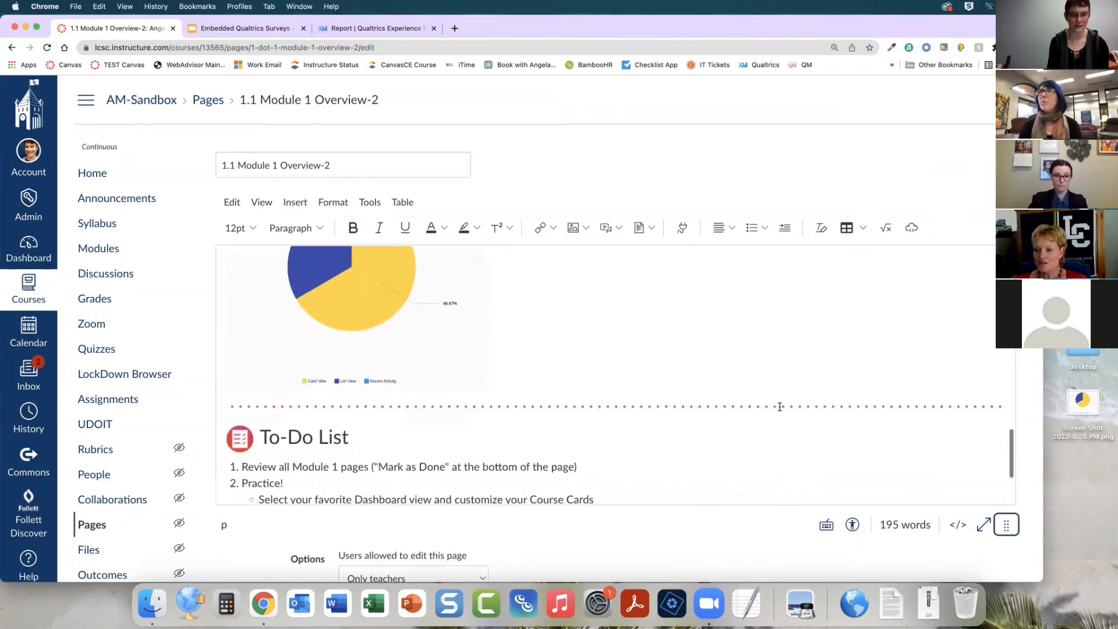
pyautogui.scroll(3, 781, 404)
pyautogui.scroll(-4, 627, 401)
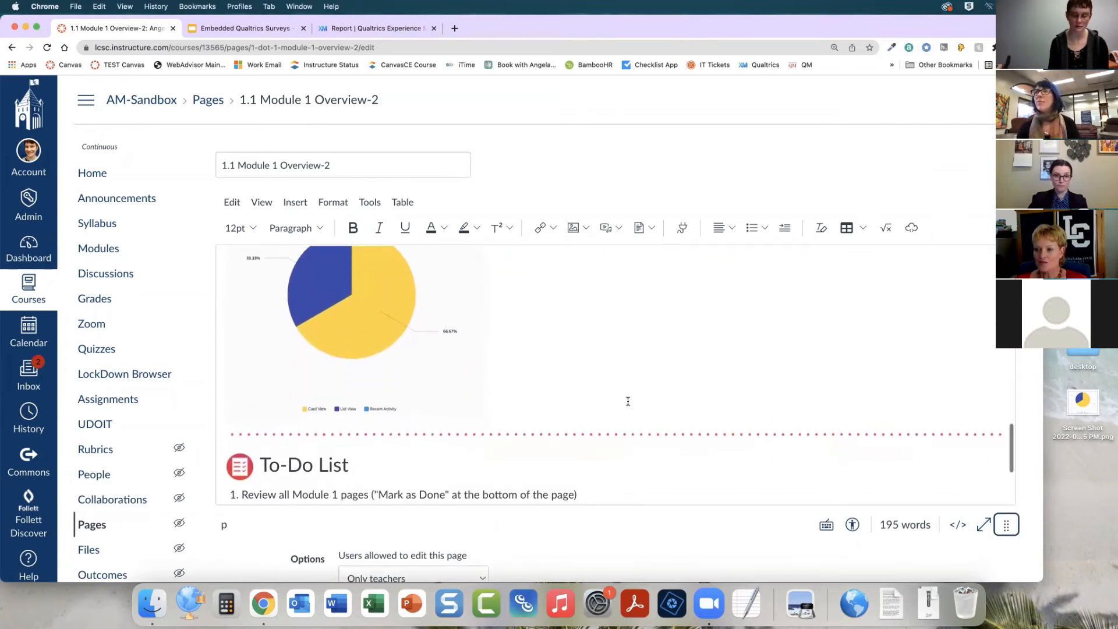
pyautogui.scroll(-2, 746, 529)
pyautogui.scroll(-3, 745, 528)
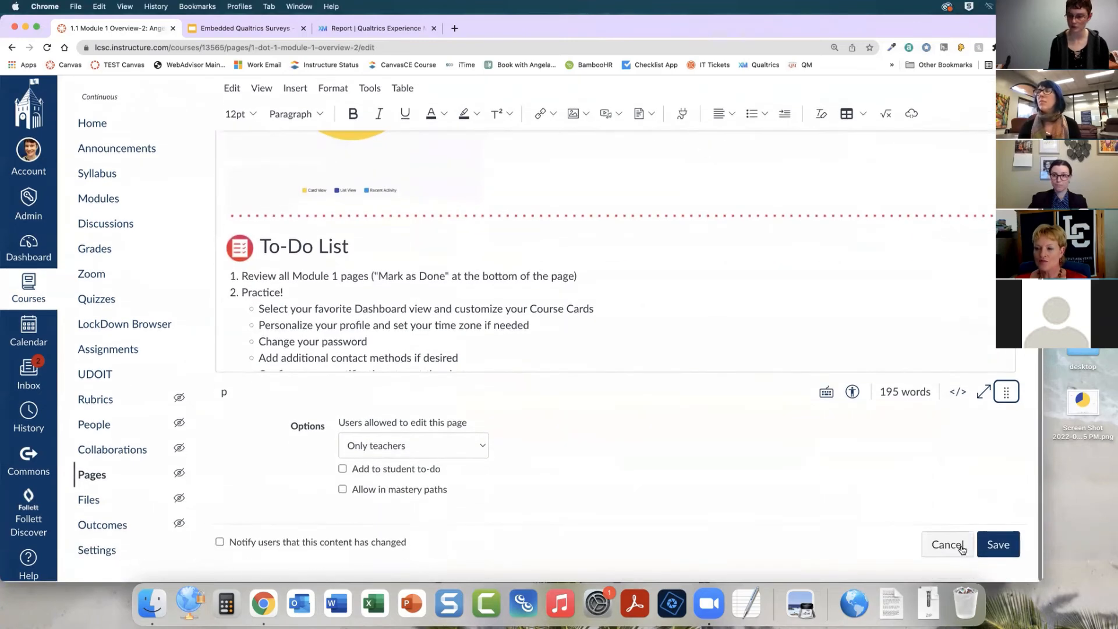
pyautogui.click(998, 545)
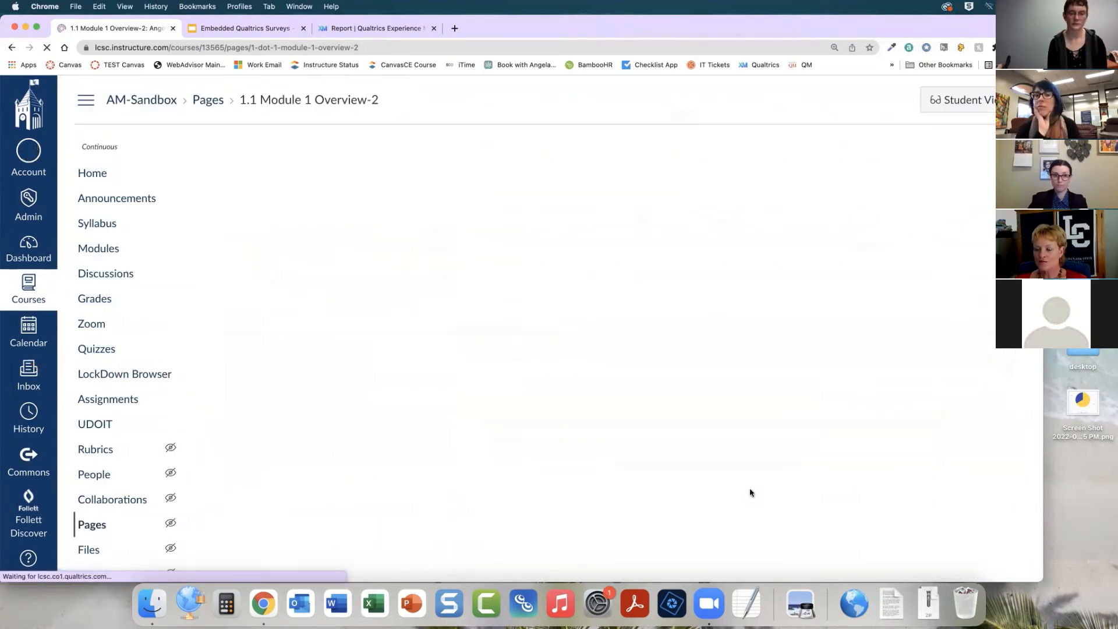
pyautogui.scroll(-12, 577, 330)
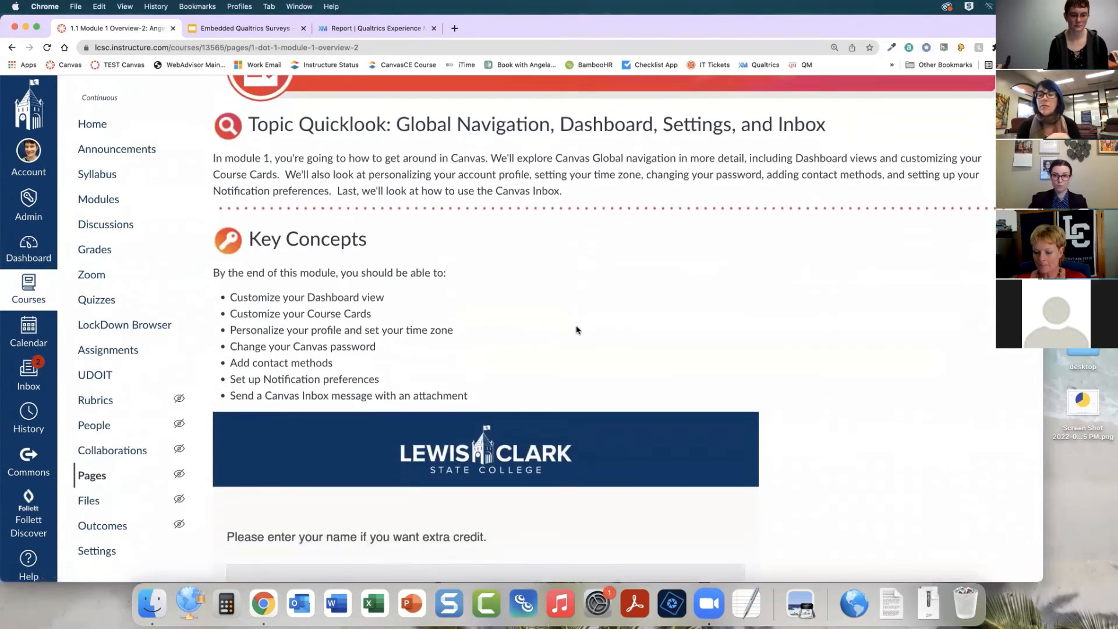
pyautogui.scroll(-1, 849, 352)
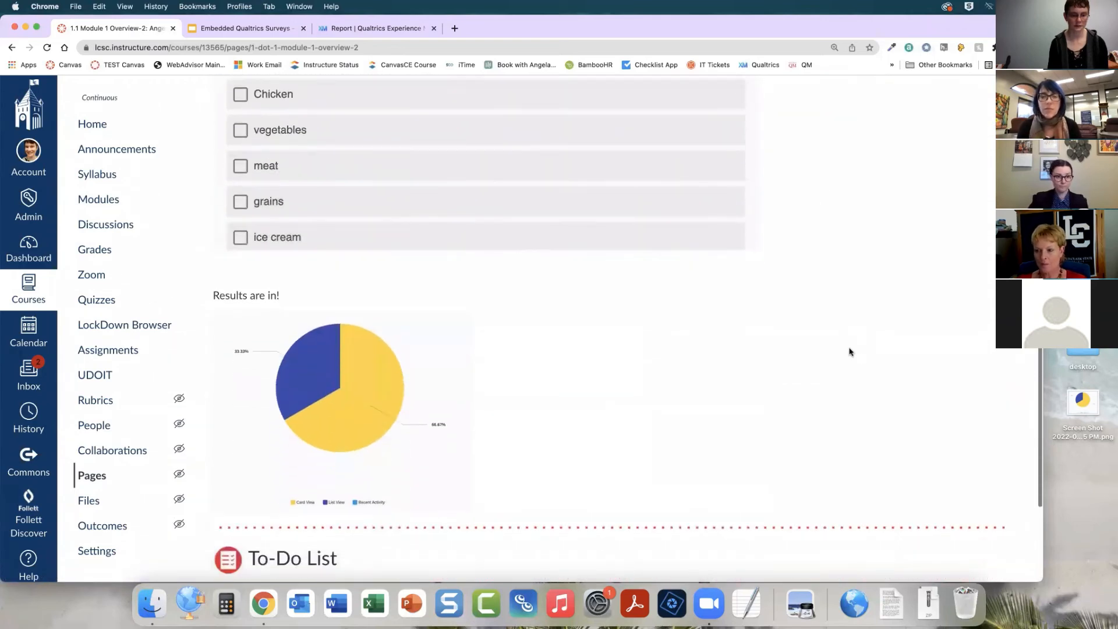
# Compare the results chart on the Canvas page with the chart and survey in the Qualtrics tabs
pyautogui.scroll(1, 849, 352)
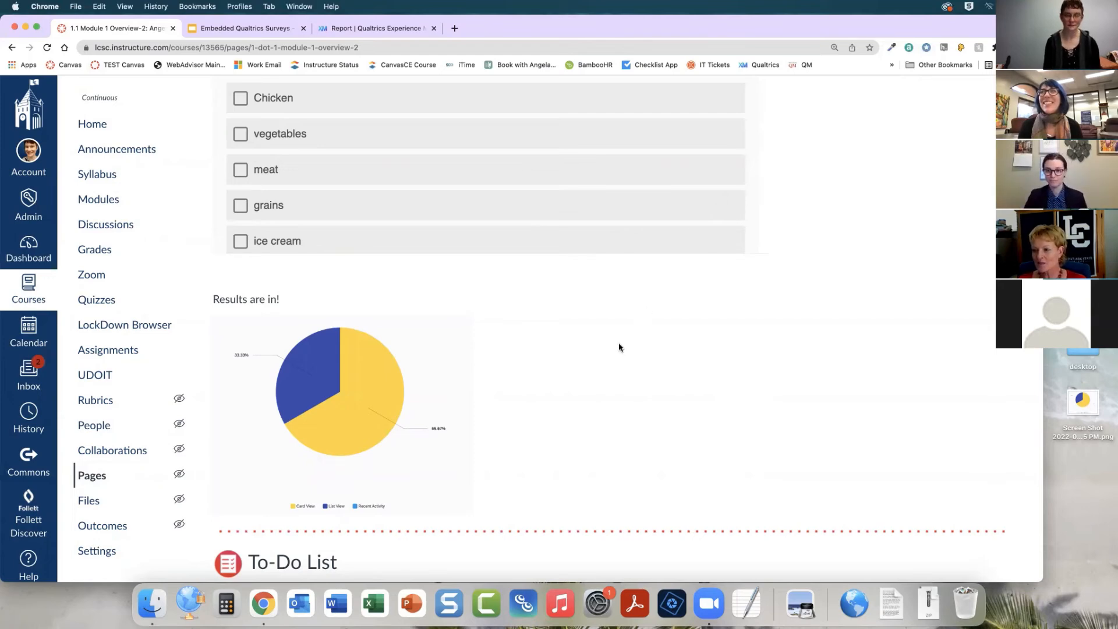
pyautogui.click(376, 29)
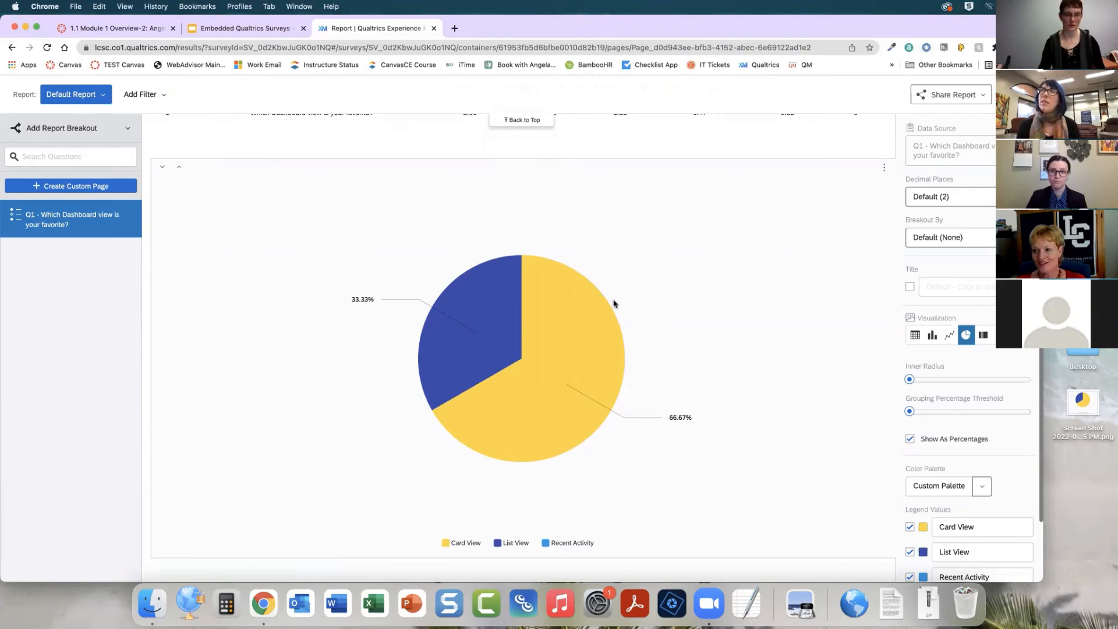
pyautogui.click(116, 28)
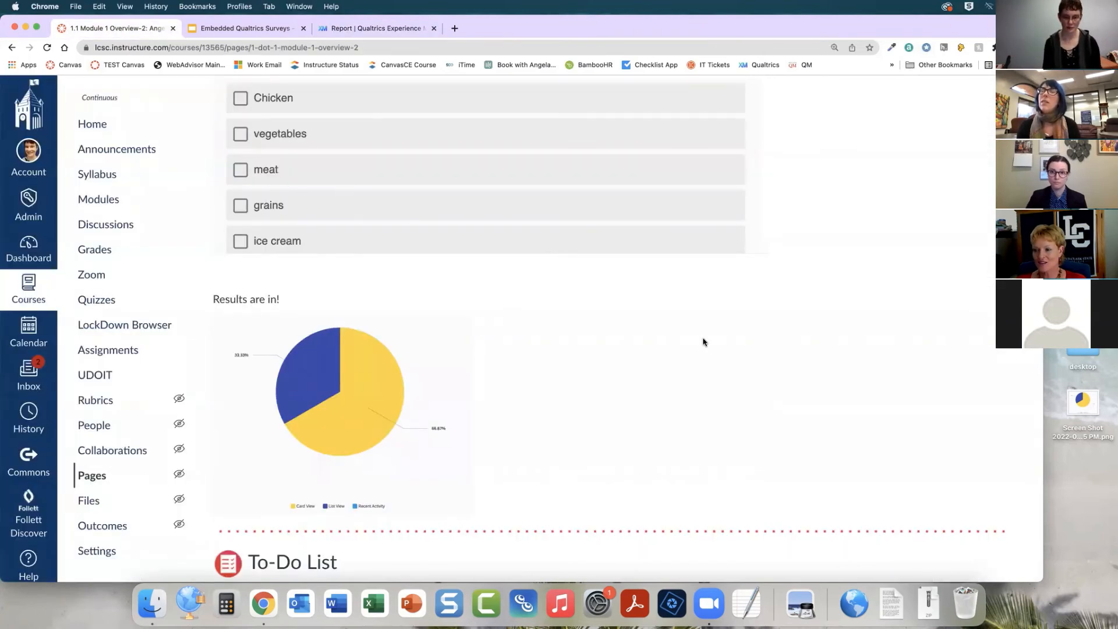
pyautogui.scroll(1, 660, 361)
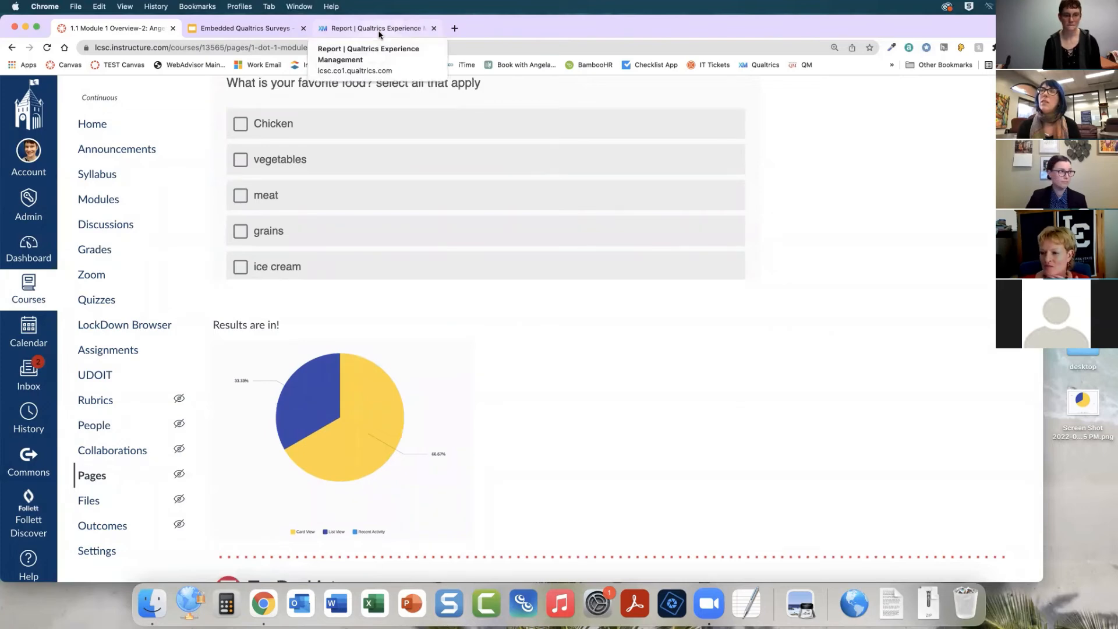
pyautogui.click(379, 29)
pyautogui.scroll(1, 611, 284)
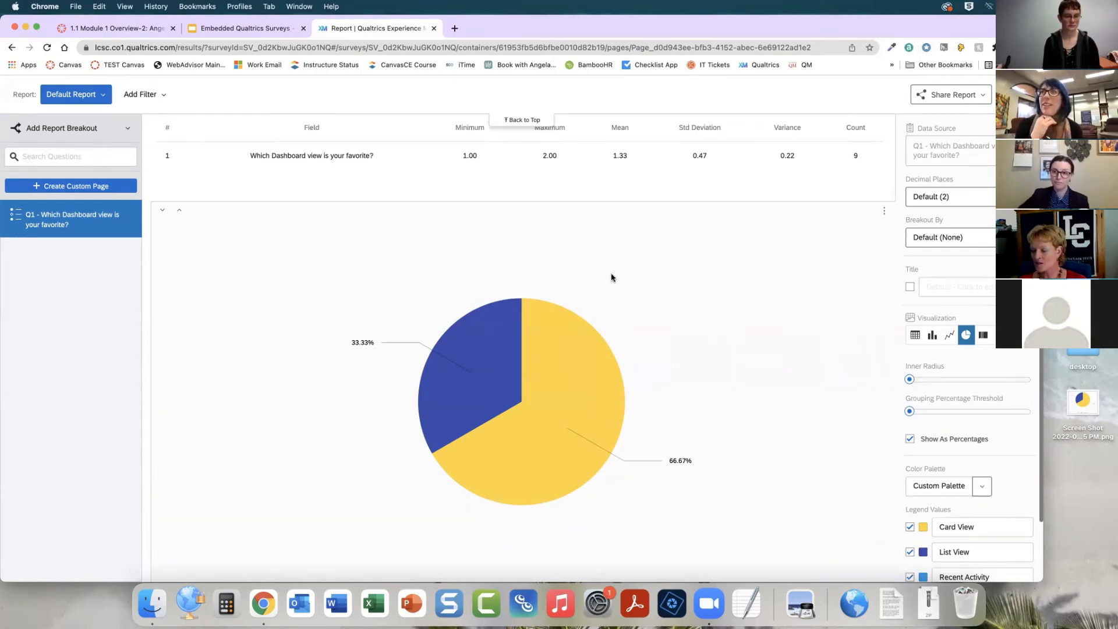
pyautogui.scroll(5, 611, 277)
pyautogui.click(33, 118)
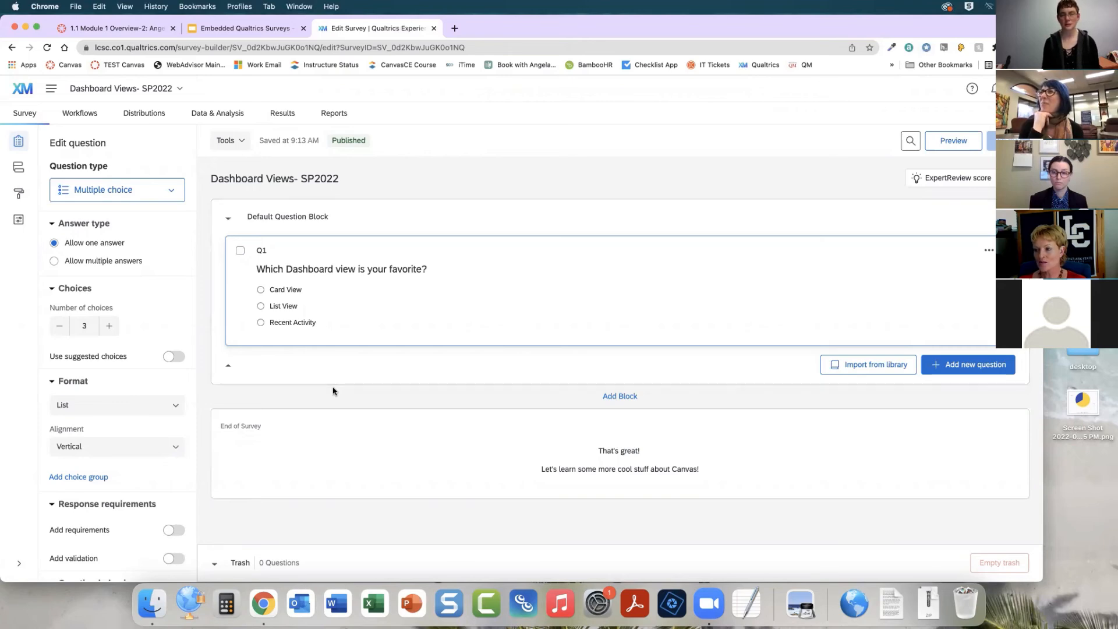
pyautogui.click(137, 28)
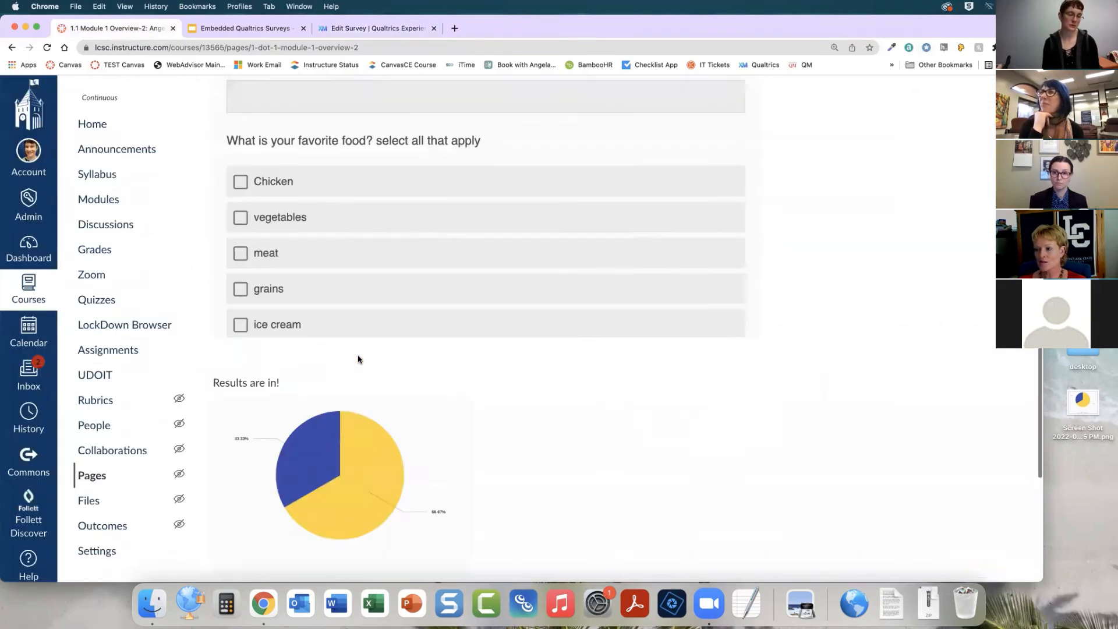
pyautogui.scroll(15, 357, 354)
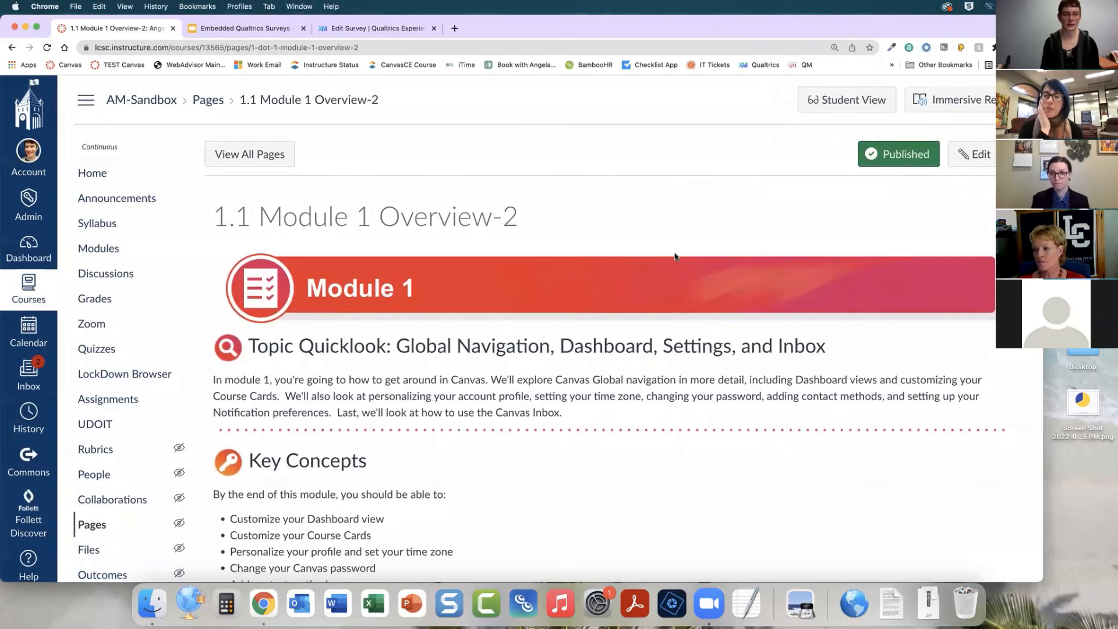
# Create a new quiz in the course using the Classic Quizzes engine
pyautogui.click(97, 349)
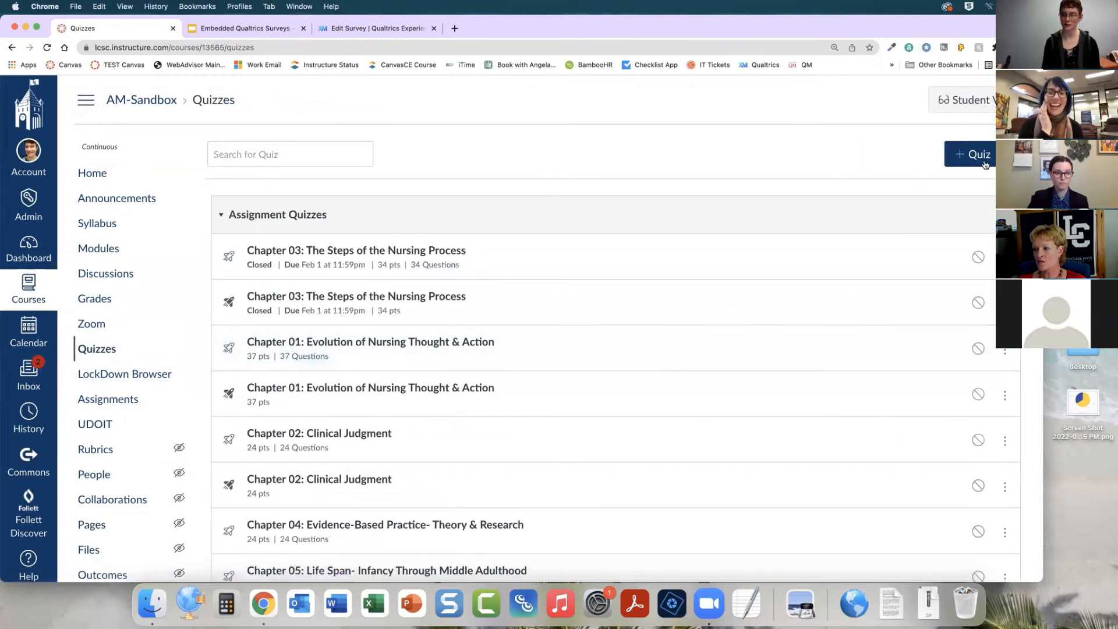
pyautogui.click(978, 156)
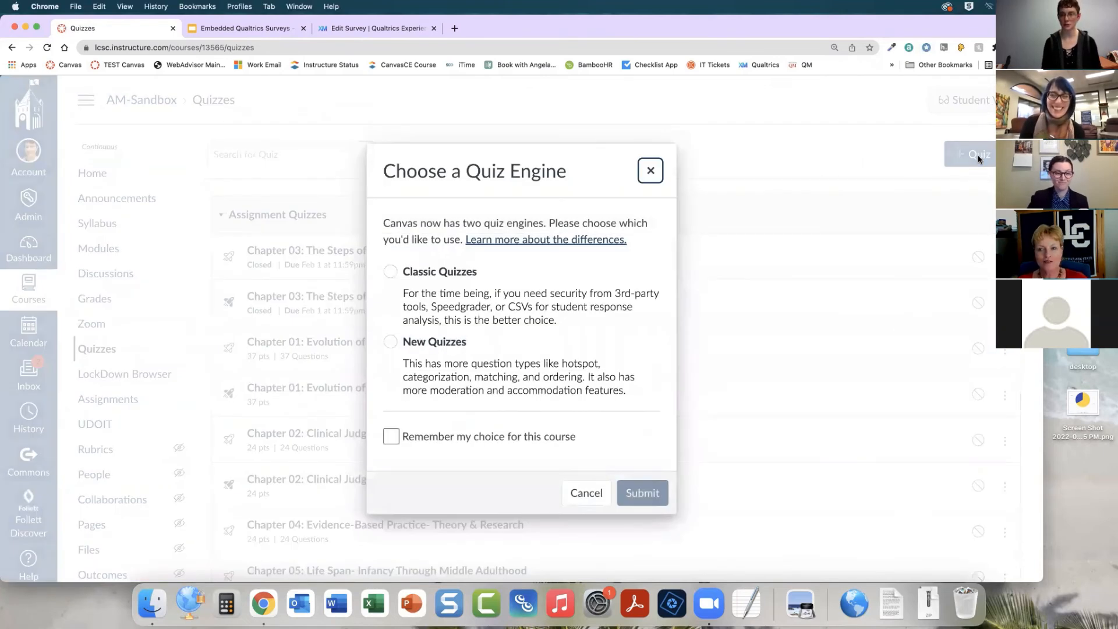
pyautogui.click(441, 272)
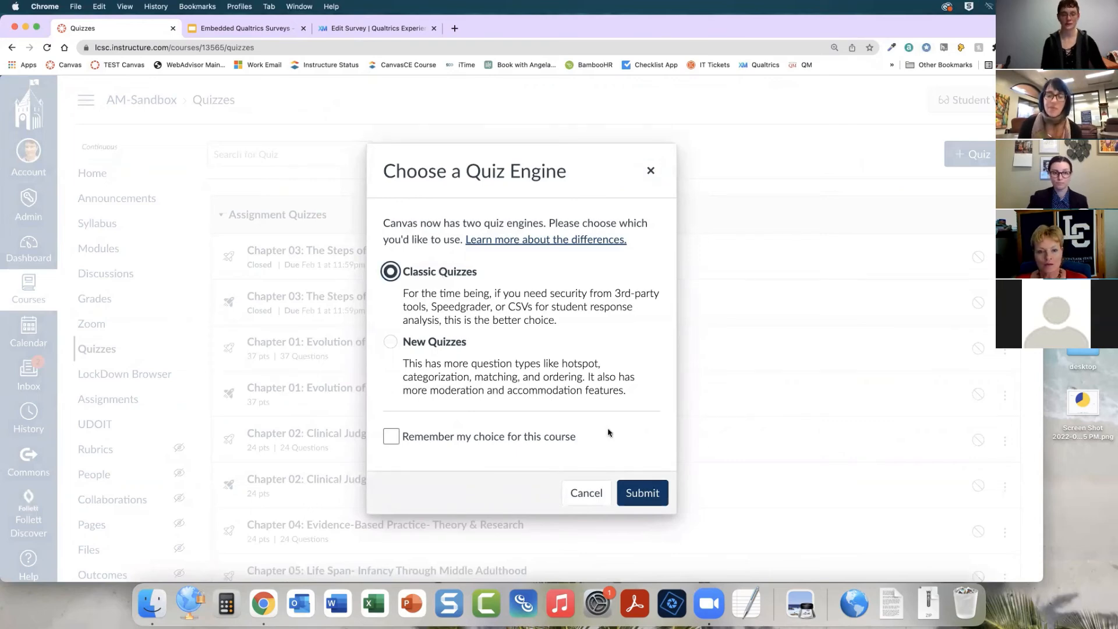
pyautogui.click(640, 492)
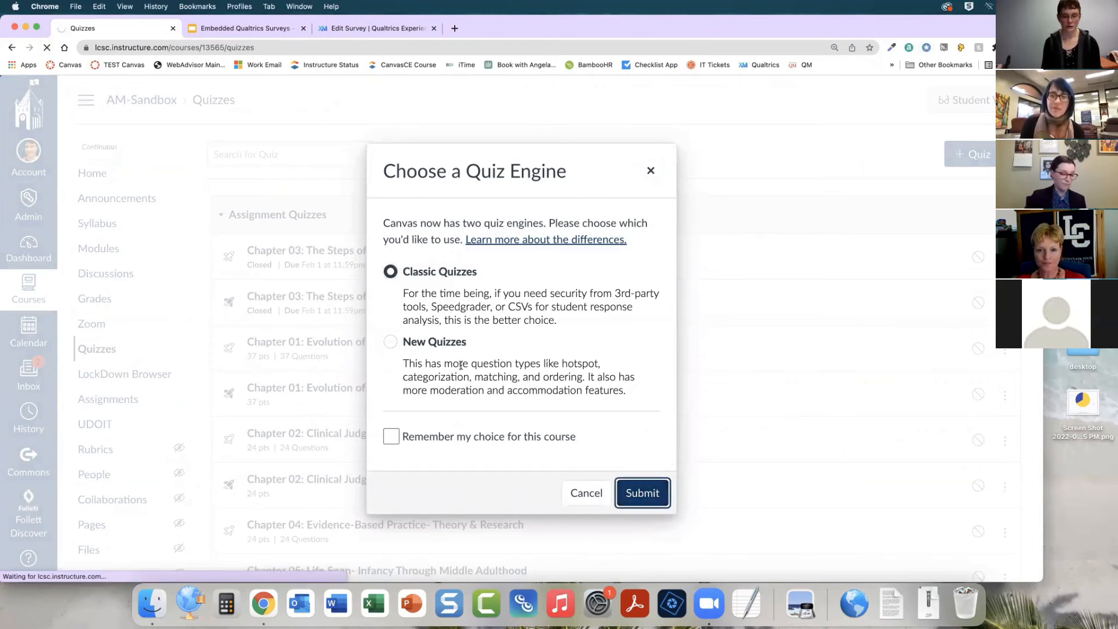
# Set the new quiz's type to Graded Survey, trying Ungraded Survey along the way
pyautogui.scroll(-5, 451, 354)
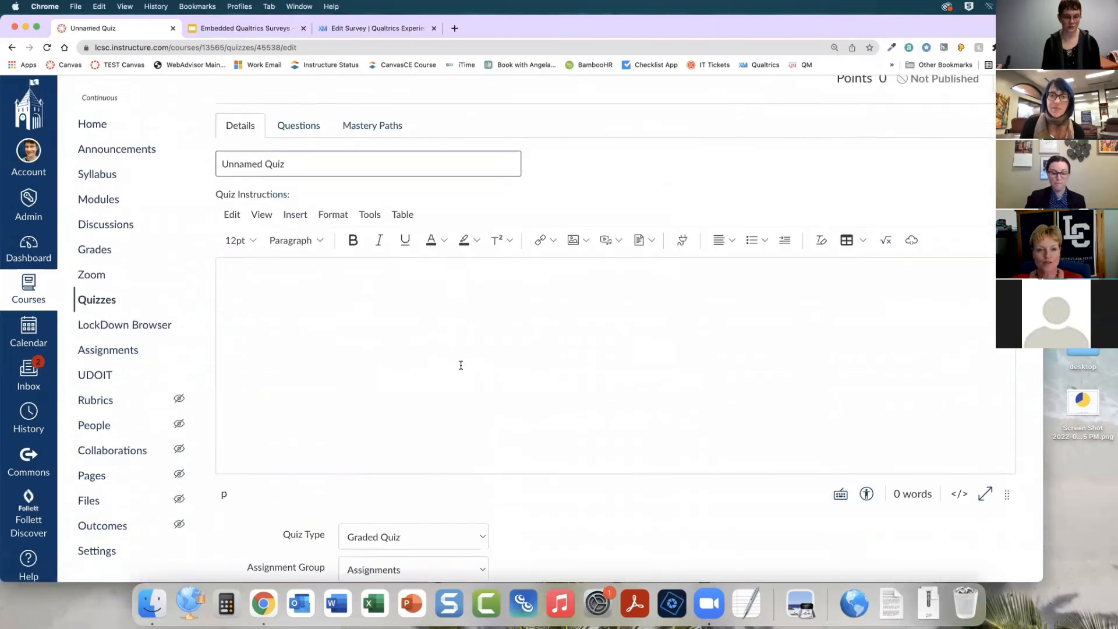
pyautogui.scroll(-1, 452, 354)
pyautogui.click(469, 301)
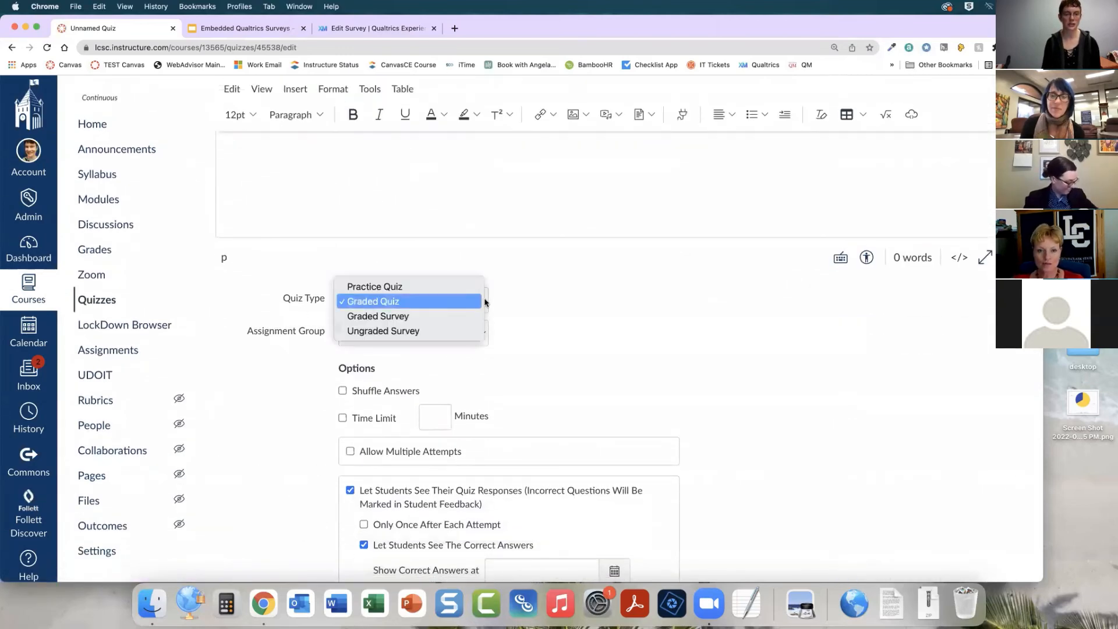
pyautogui.click(468, 332)
pyautogui.click(481, 304)
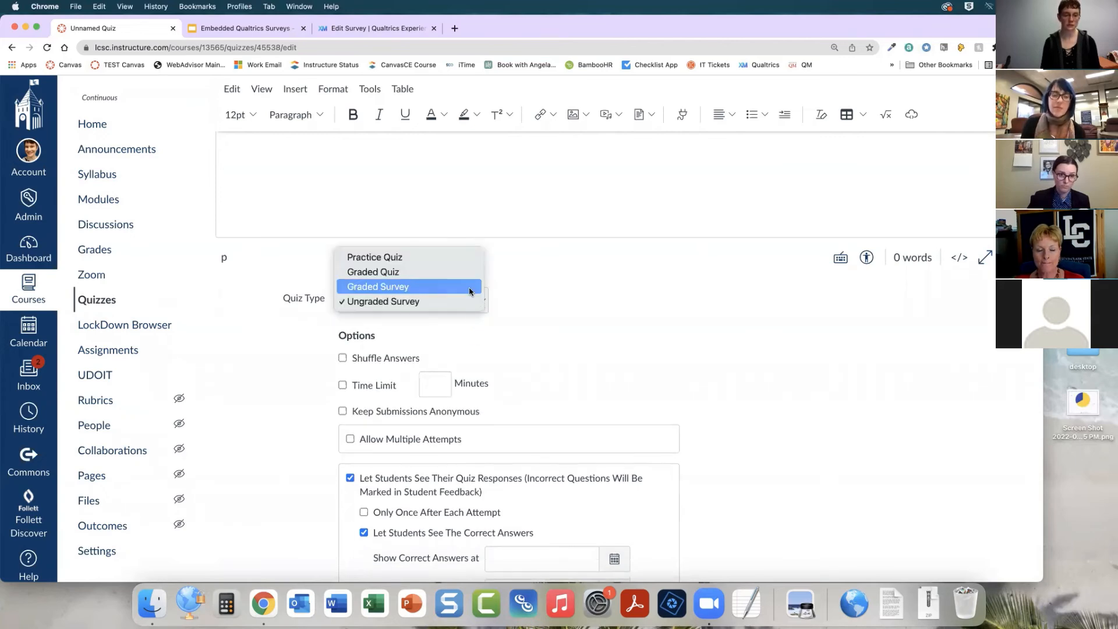
pyautogui.click(471, 291)
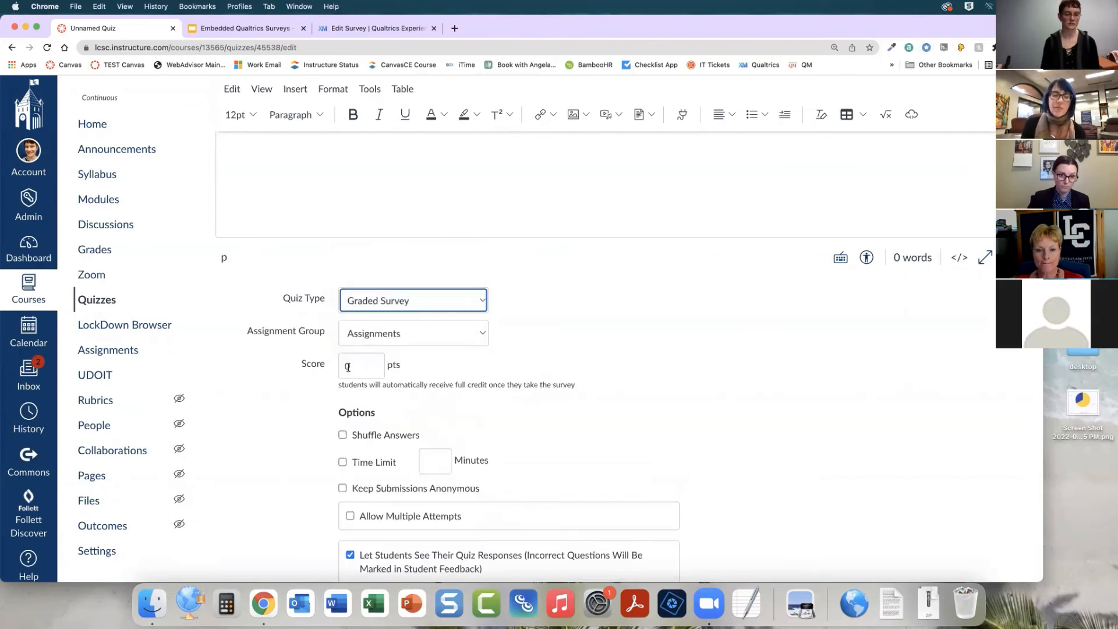
pyautogui.click(351, 367)
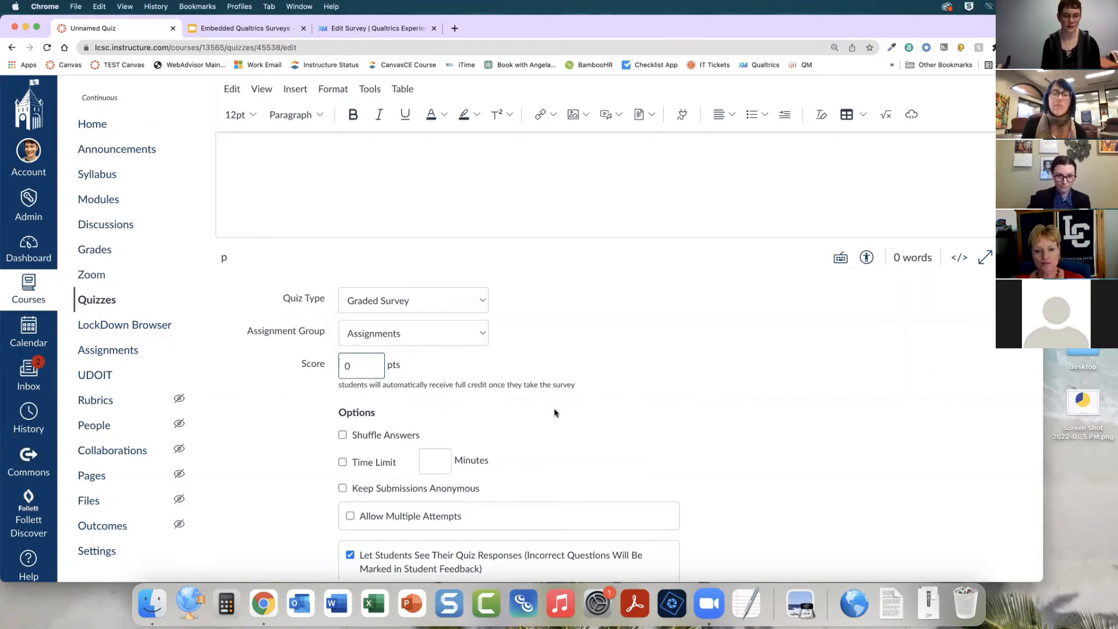
pyautogui.click(453, 317)
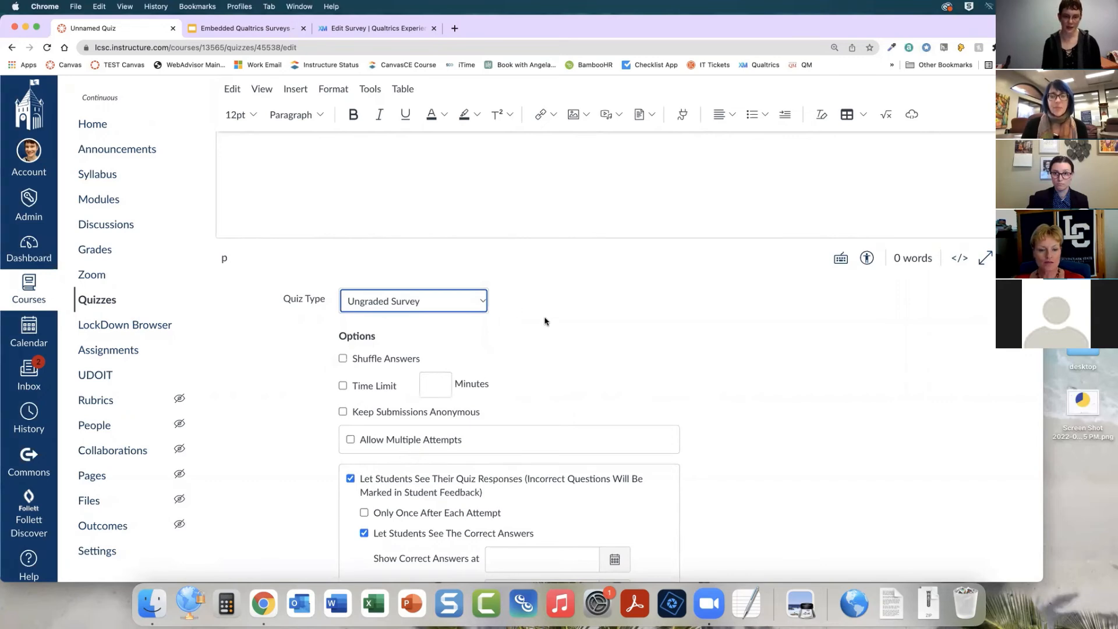
pyautogui.click(467, 301)
pyautogui.click(467, 290)
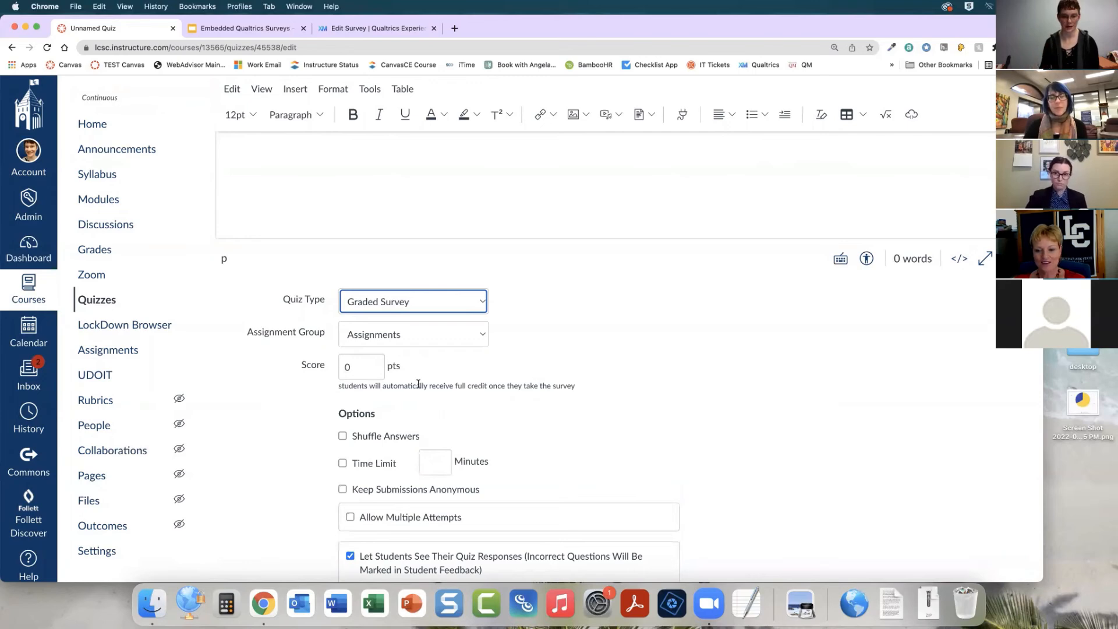
# Review the quiz's options and assignment settings, then save the graded survey quiz
pyautogui.scroll(-3, 433, 383)
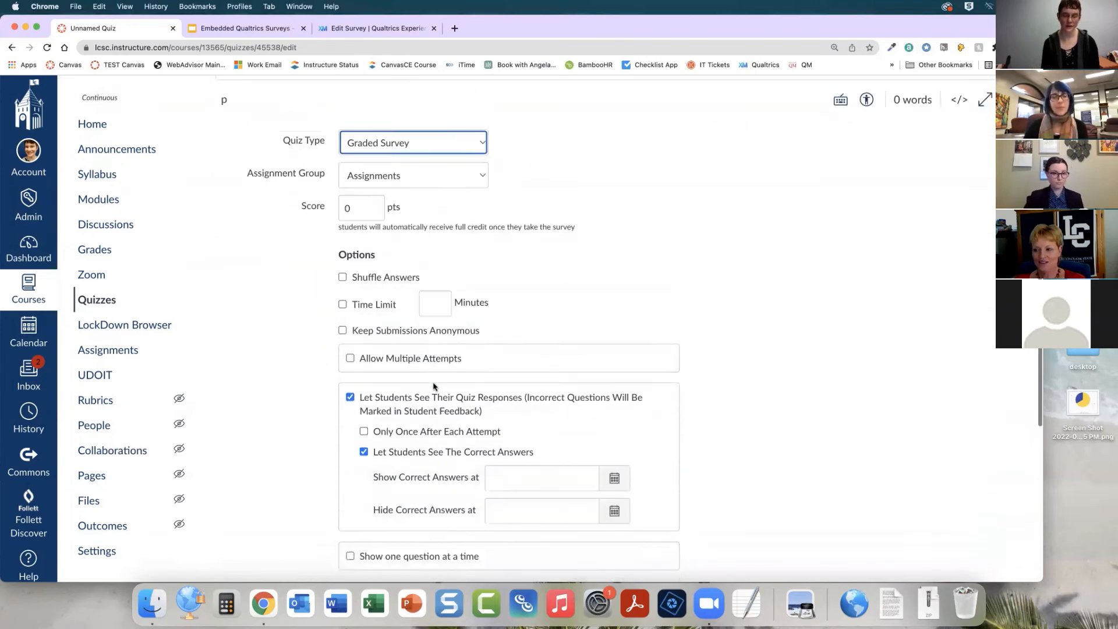
pyautogui.scroll(6, 434, 383)
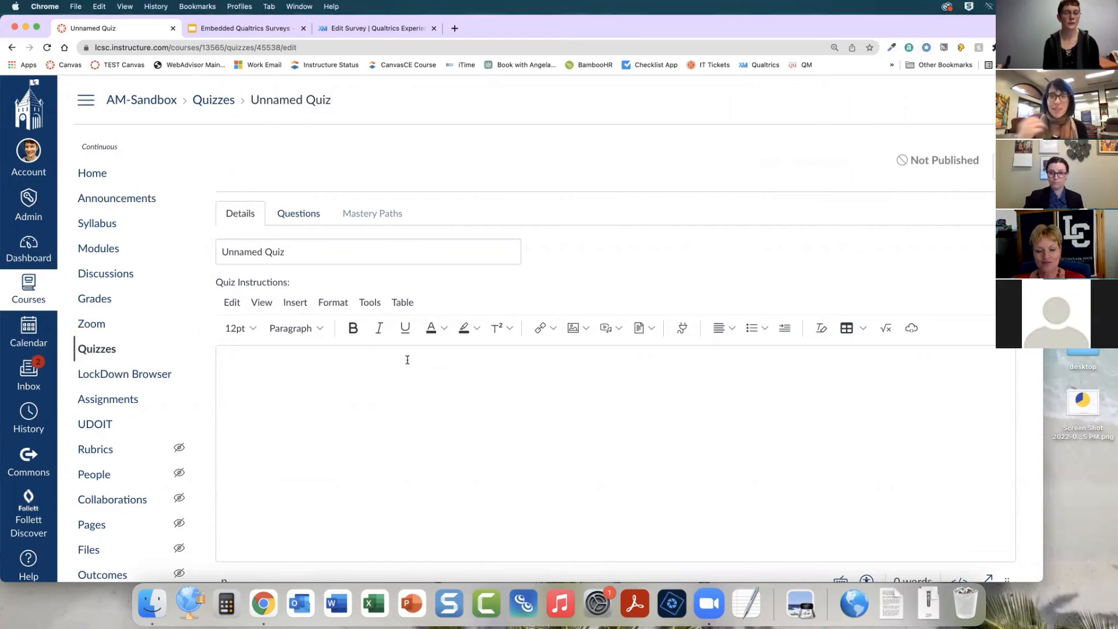
pyautogui.scroll(-10, 592, 359)
pyautogui.scroll(3, 593, 361)
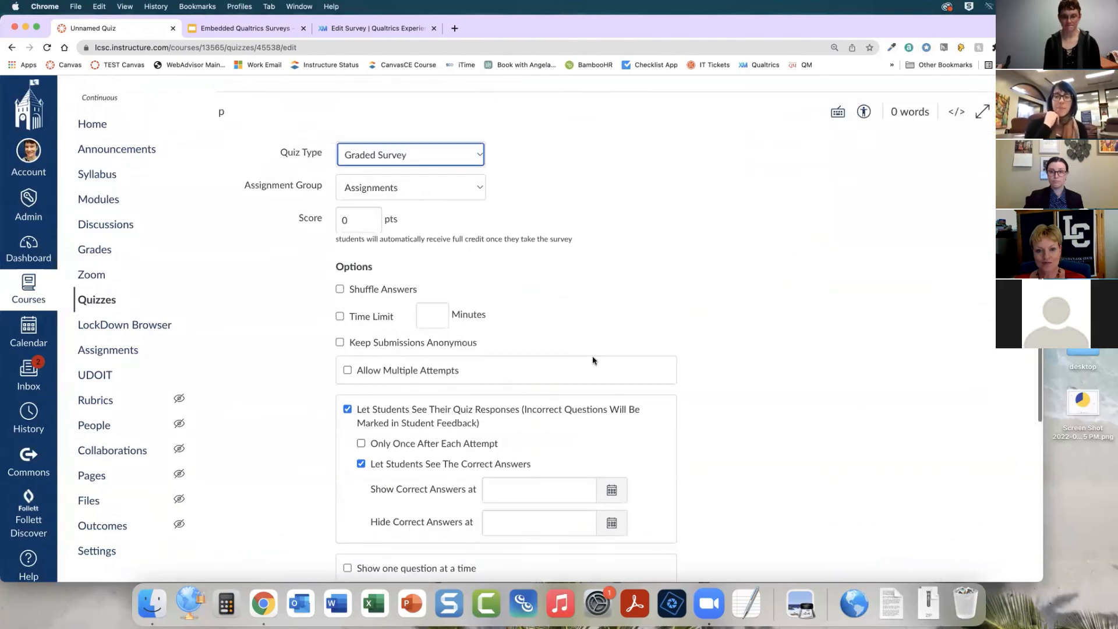
pyautogui.scroll(8, 592, 361)
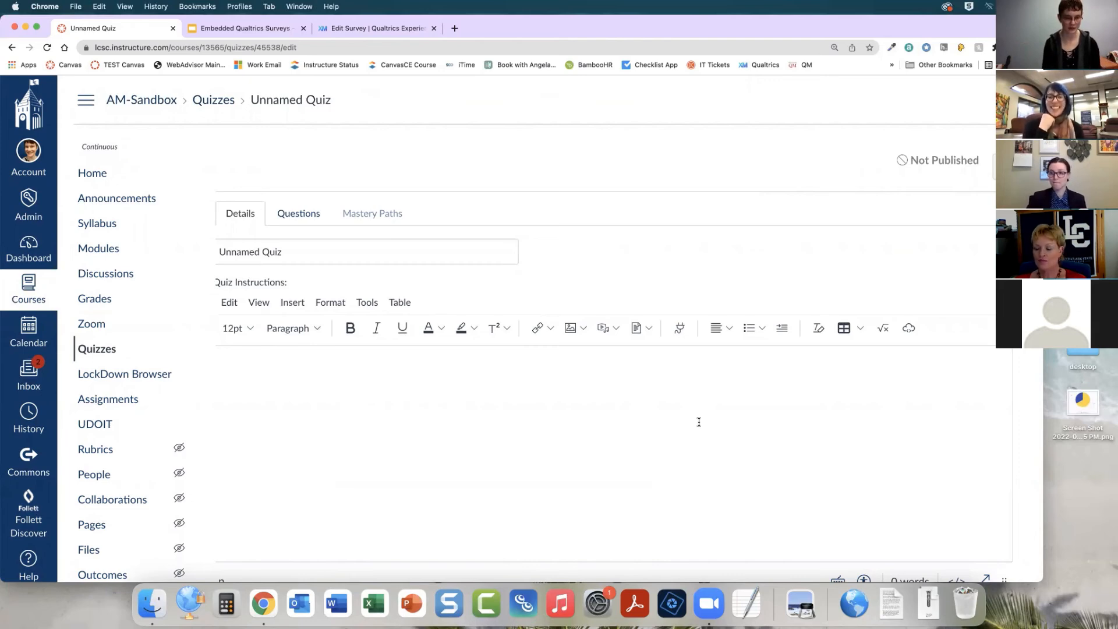
pyautogui.scroll(-5, 699, 422)
pyautogui.scroll(-10, 700, 425)
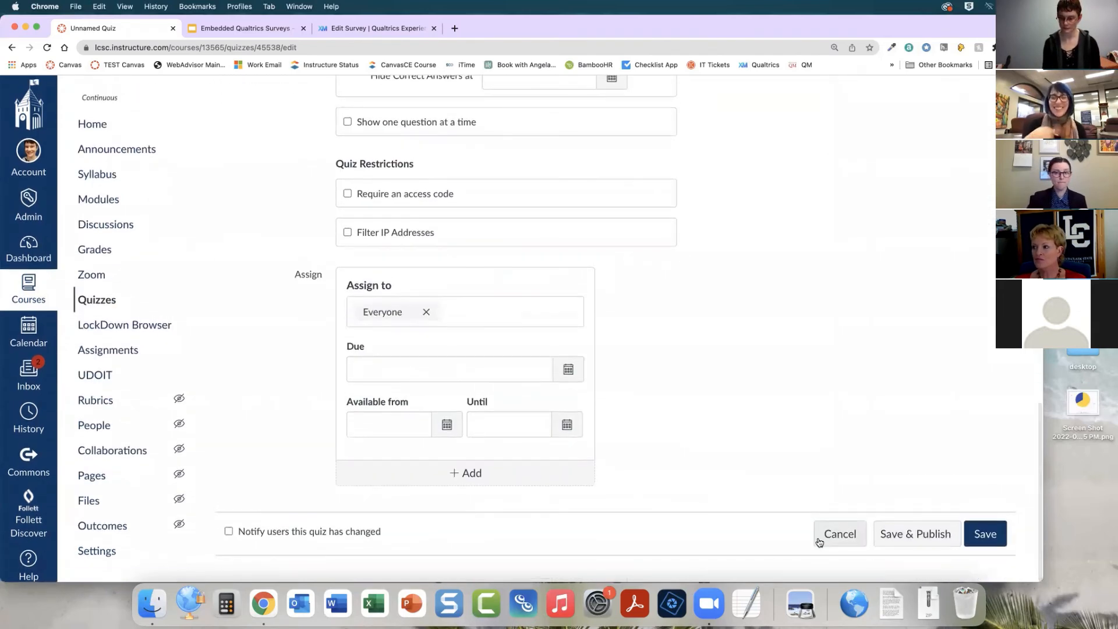
pyautogui.click(983, 534)
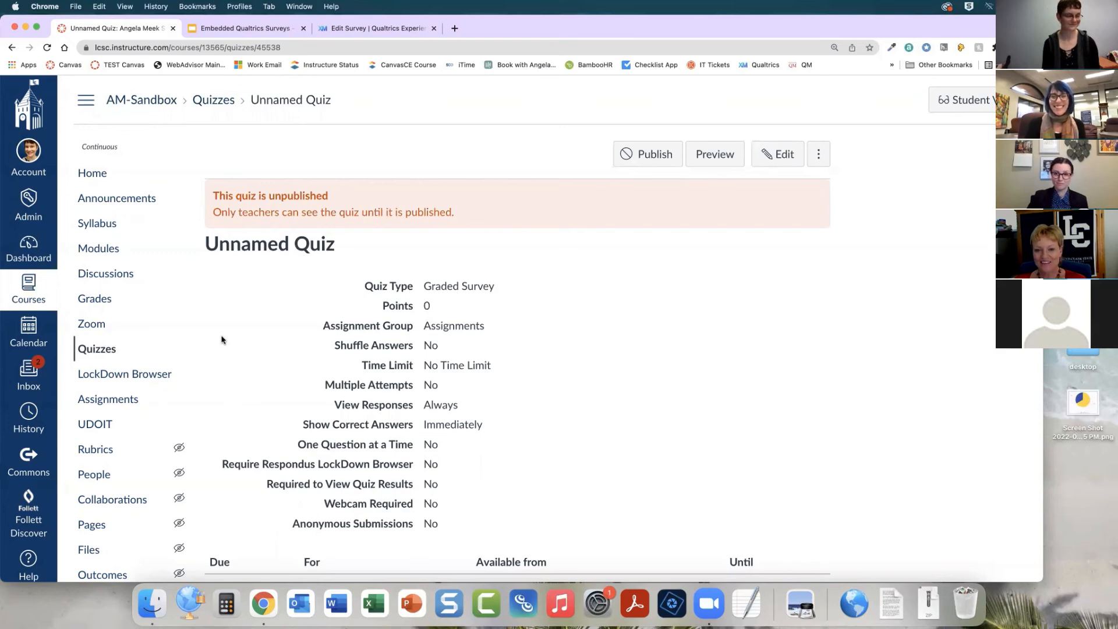
# Return to the course's quiz list and browse it
pyautogui.click(113, 350)
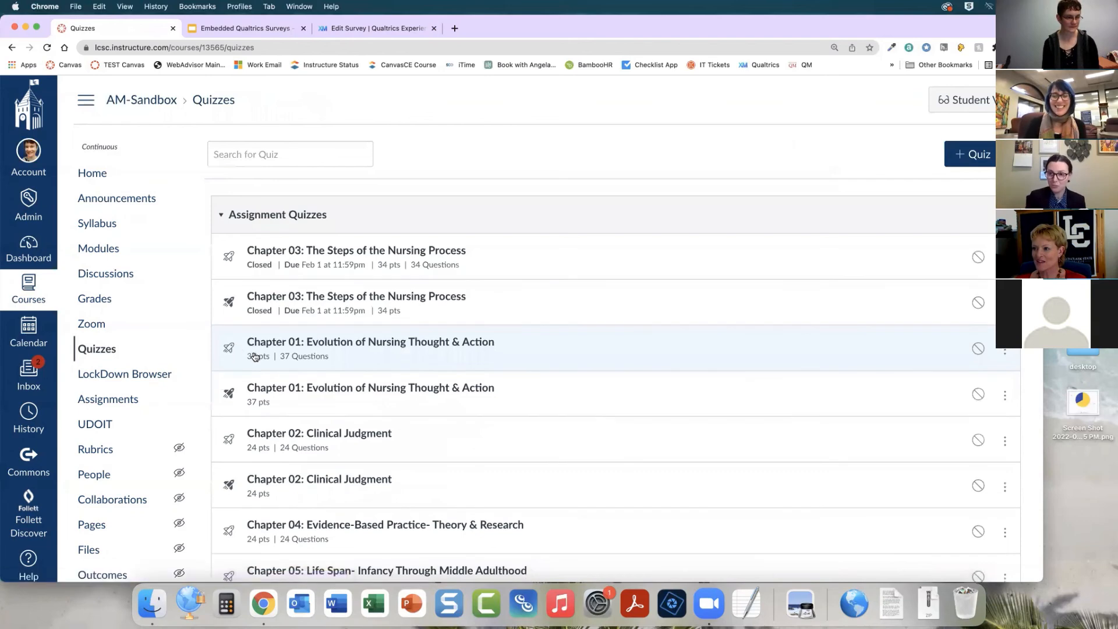
pyautogui.scroll(-2, 142, 341)
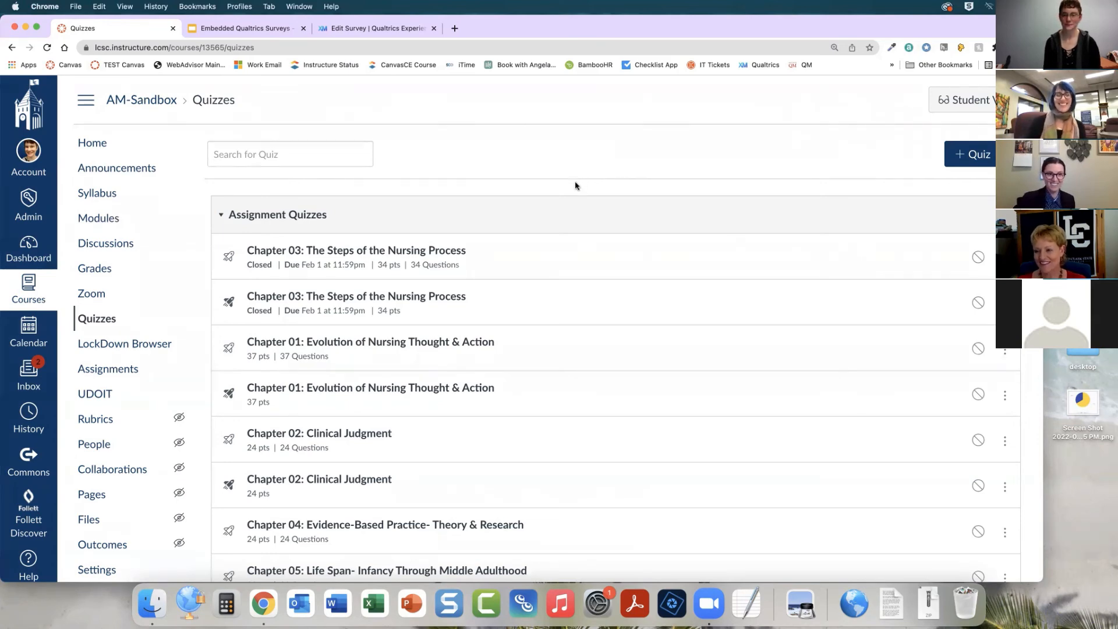
pyautogui.scroll(-1, 575, 189)
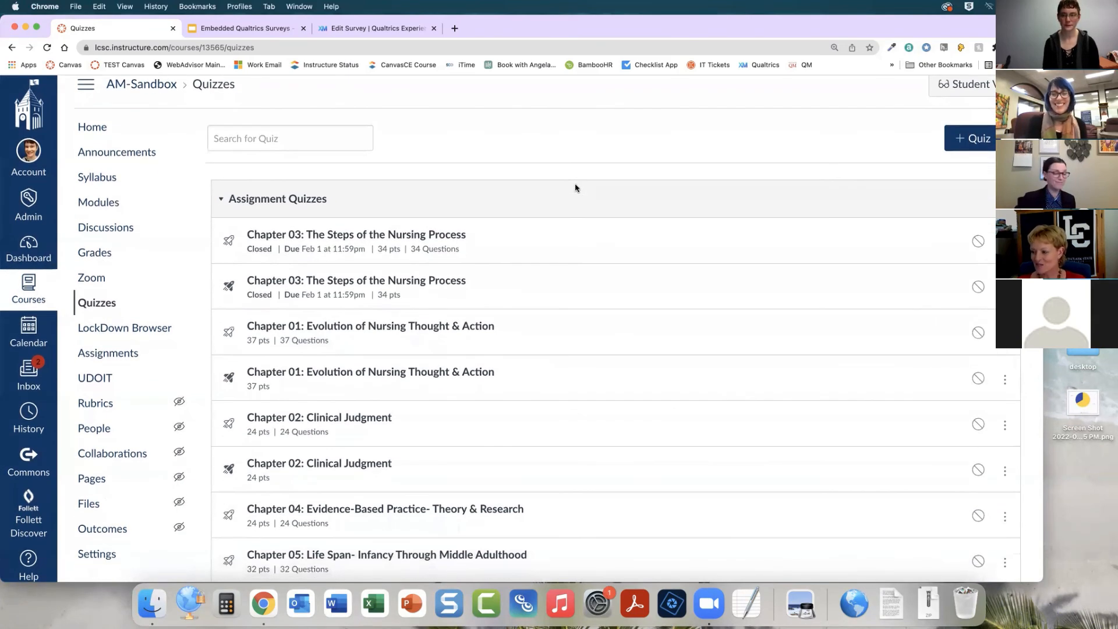
pyautogui.scroll(1, 576, 188)
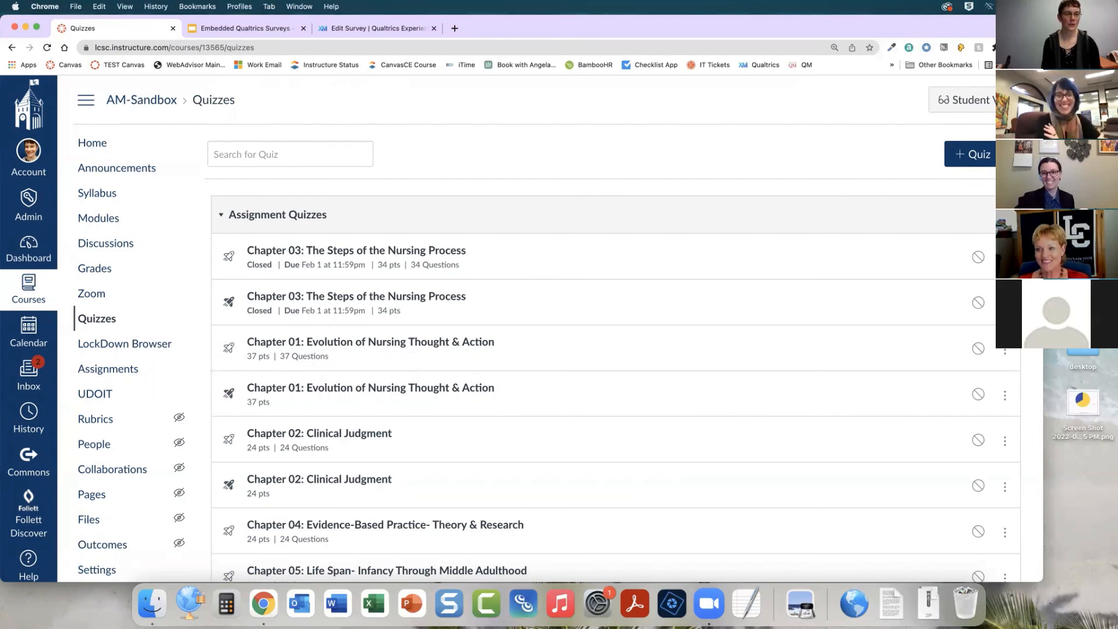
# Go to the Qualtrics home page and open the project options for Dashboard Views- SP2022 to show copying it
pyautogui.click(323, 31)
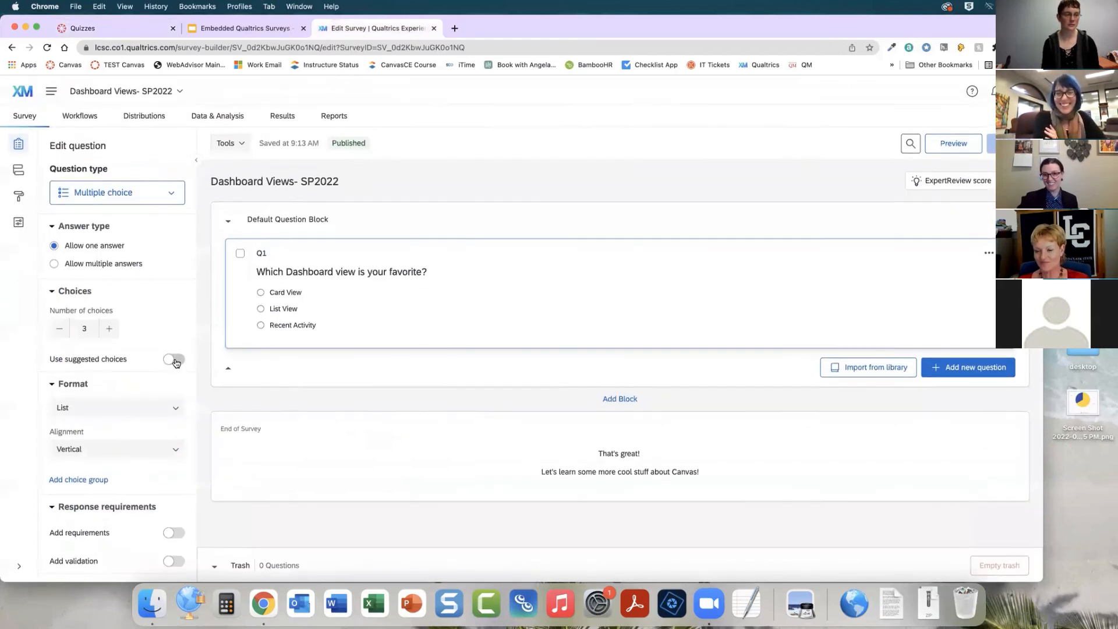
pyautogui.click(18, 88)
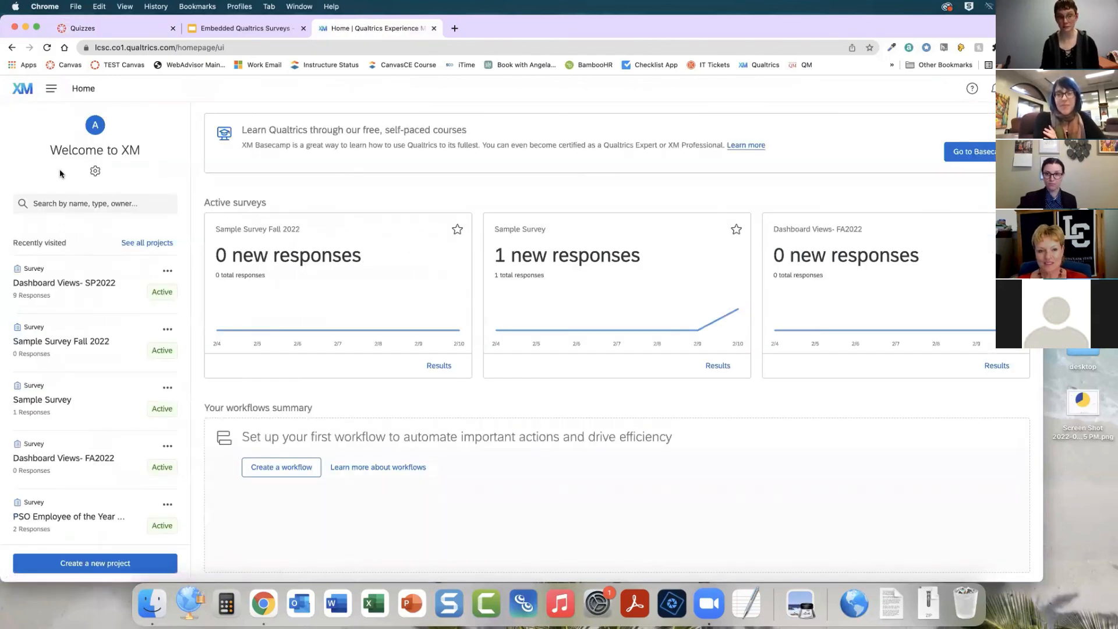
pyautogui.click(167, 271)
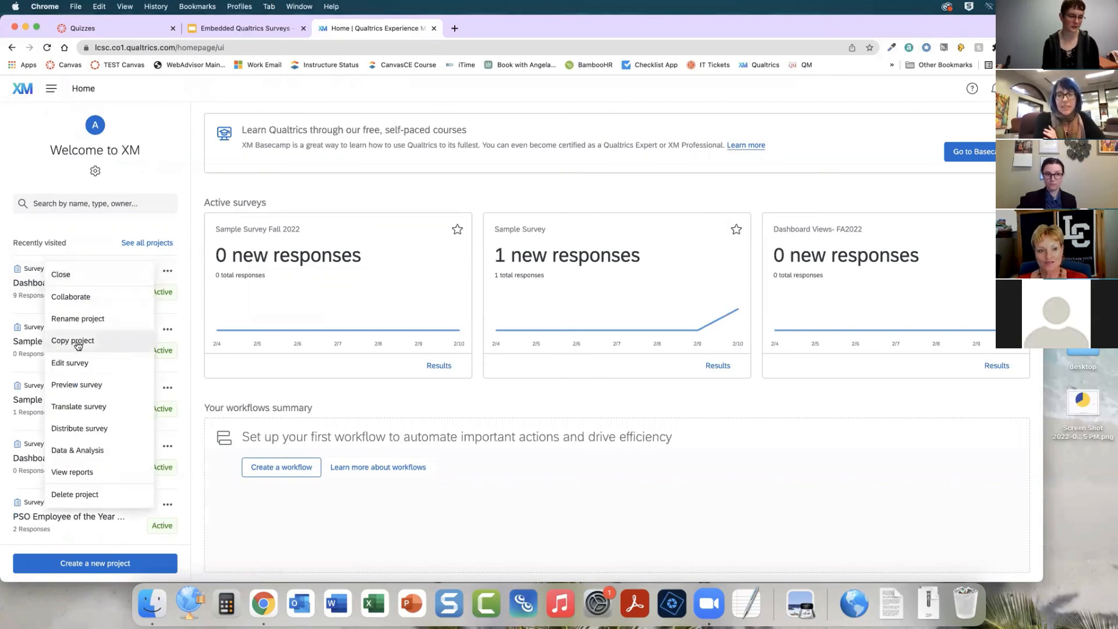
pyautogui.click(152, 230)
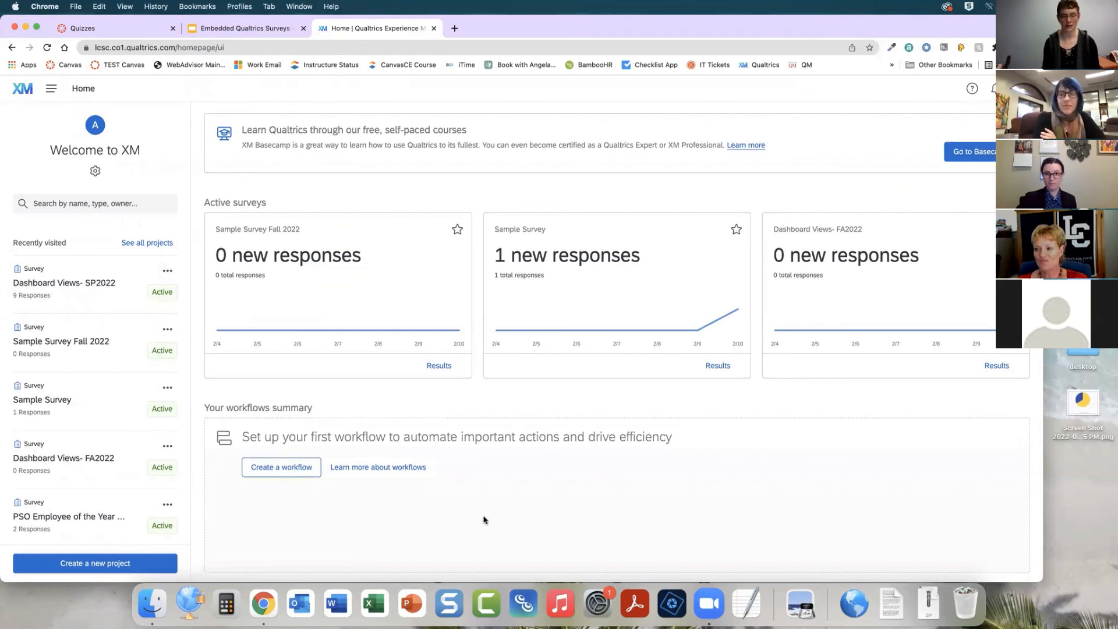
# Switch back to the Canvas quiz list and scroll through the quizzes
pyautogui.click(87, 29)
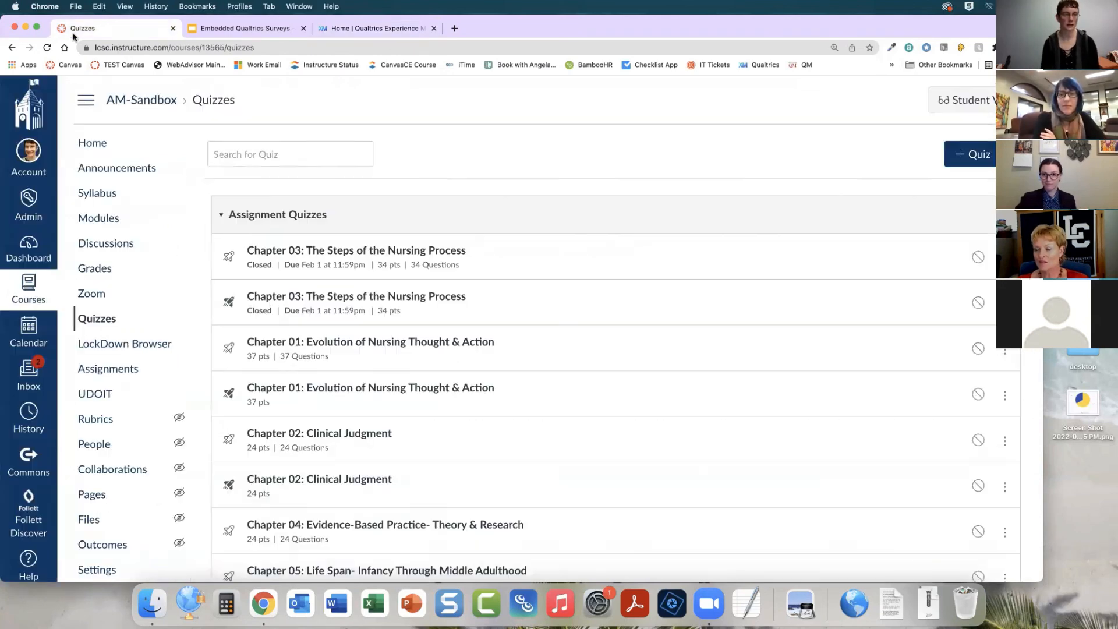
pyautogui.scroll(-5, 437, 300)
pyautogui.scroll(-20, 438, 300)
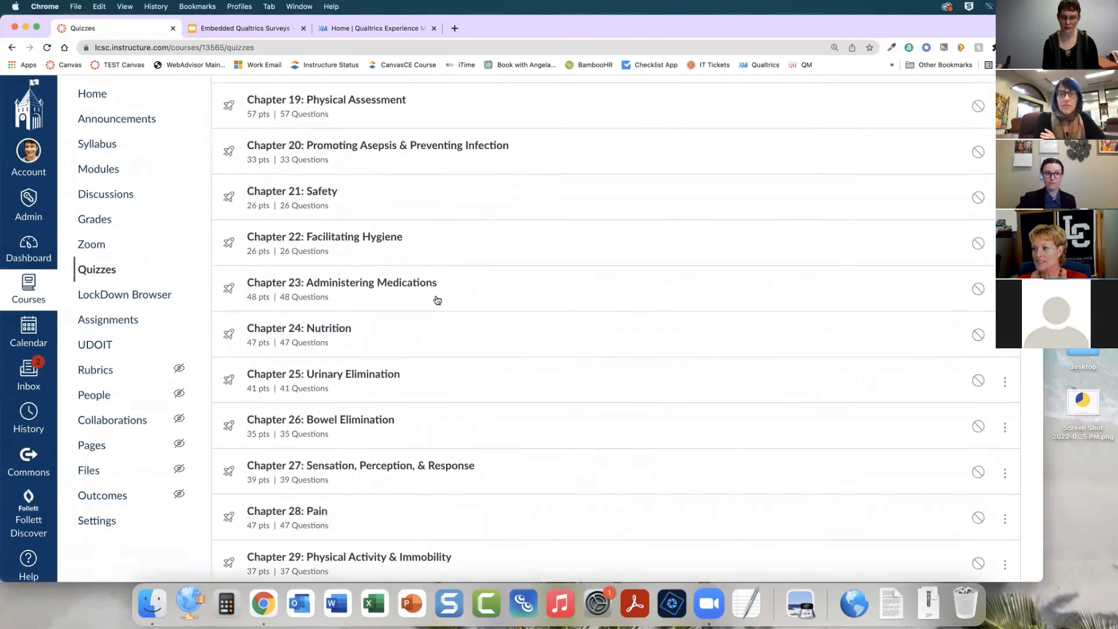
# Open the Dashboard Views Survey quiz from the Surveys group, then return to the course's quiz list
pyautogui.scroll(-20, 438, 300)
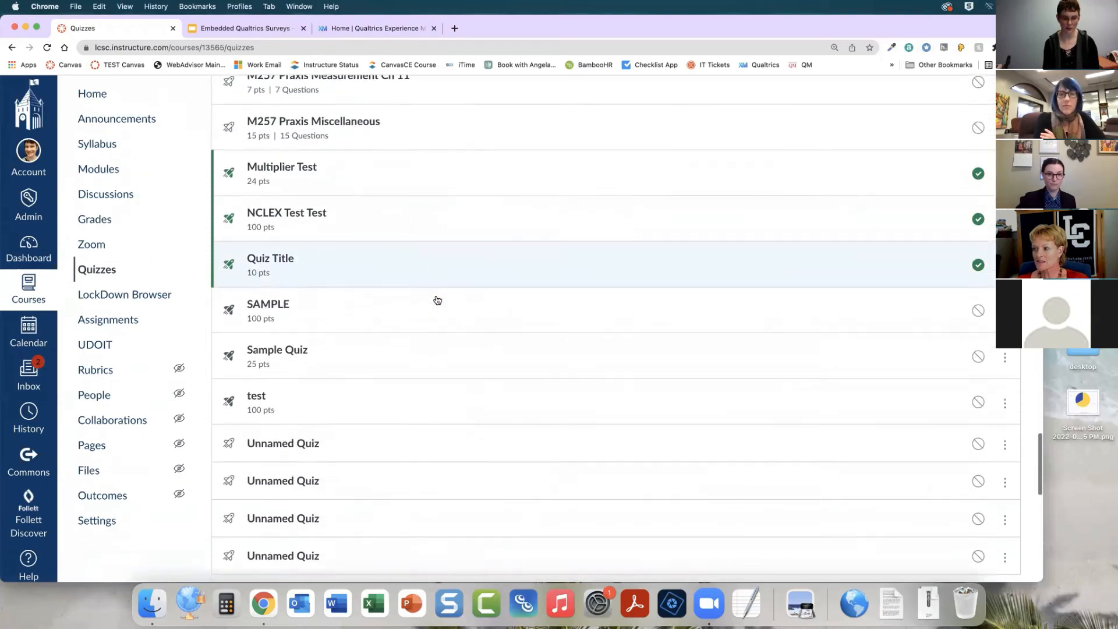
pyautogui.click(1005, 406)
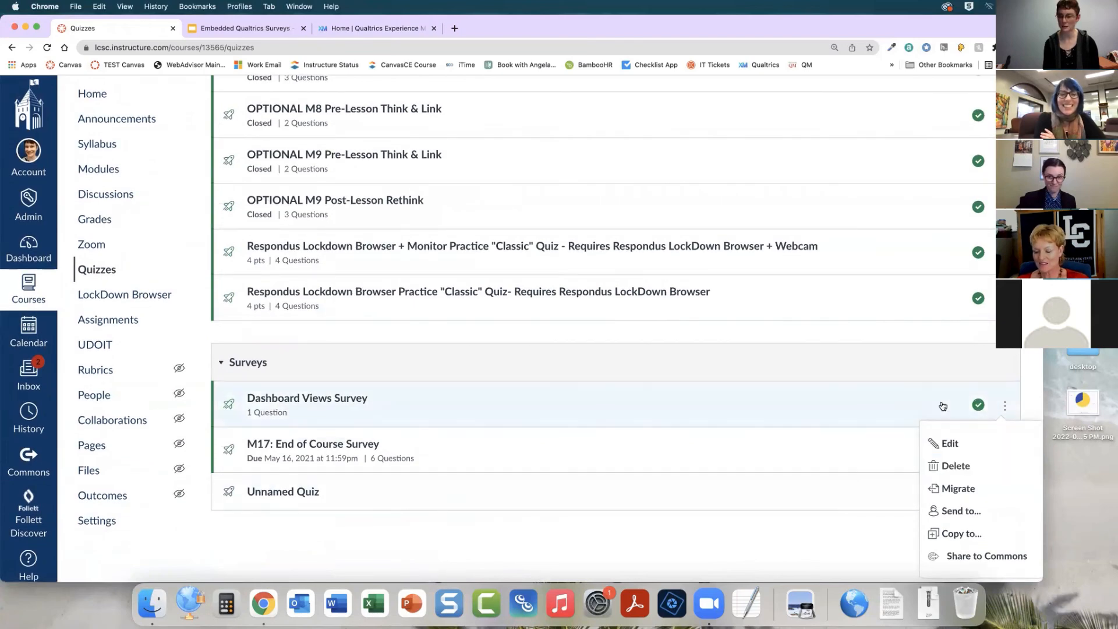
pyautogui.click(978, 405)
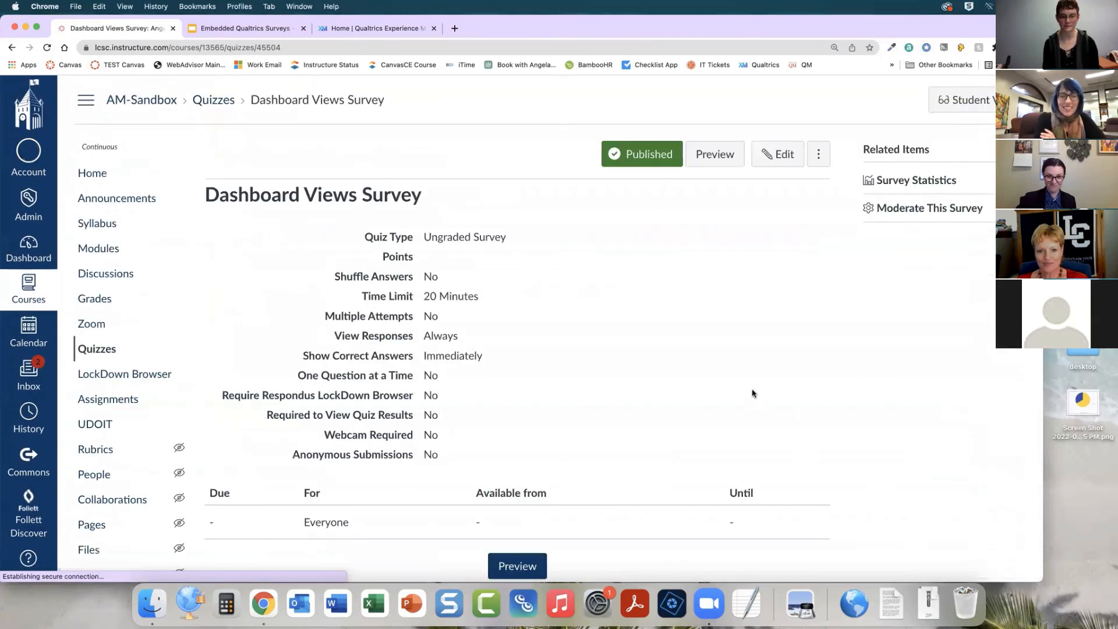
pyautogui.click(109, 349)
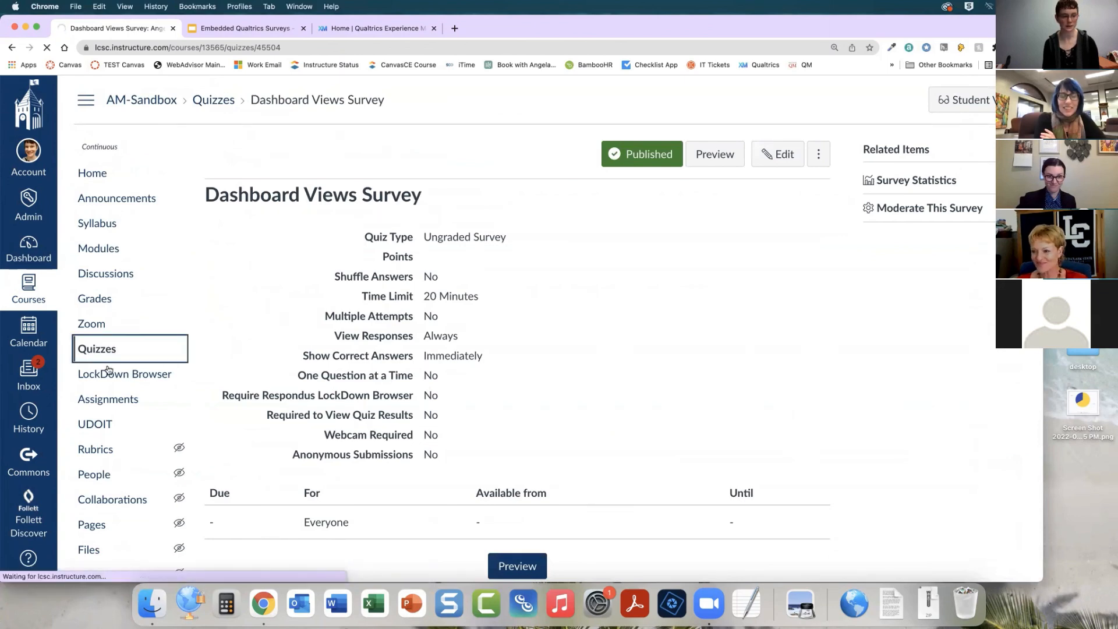
# Scroll down to the Surveys group and open the options menu for Dashboard Views Survey
pyautogui.scroll(-20, 686, 344)
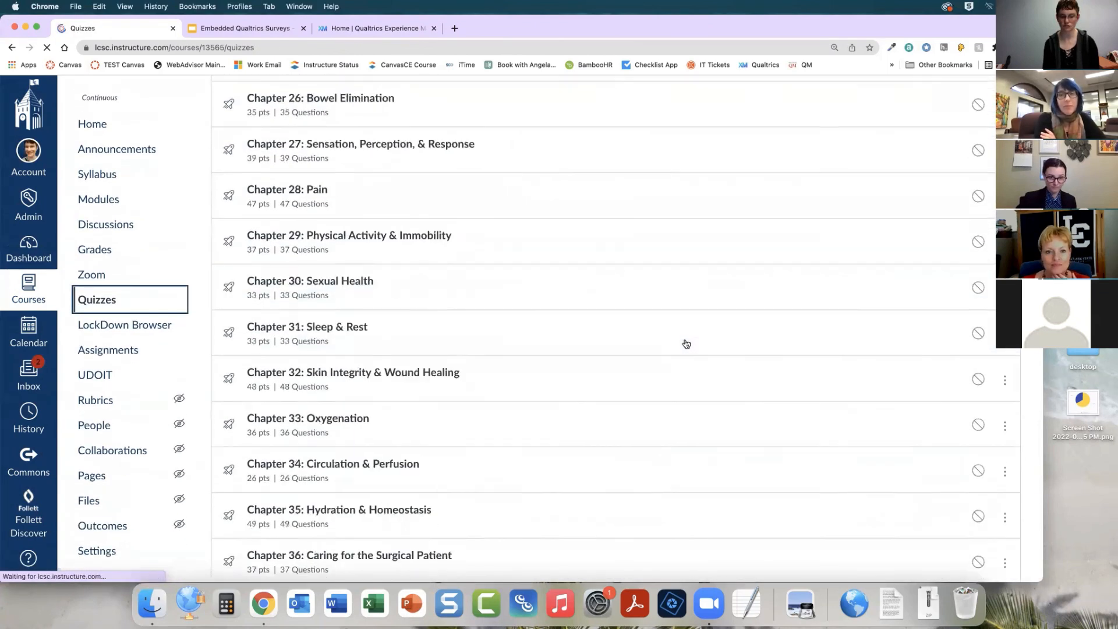
pyautogui.scroll(-20, 689, 425)
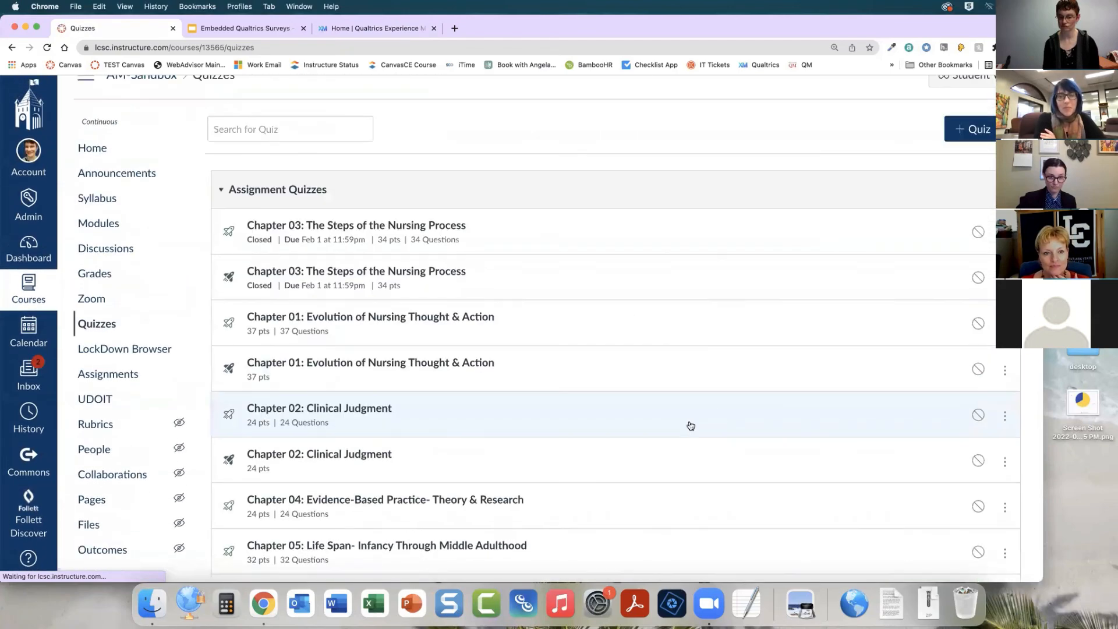
pyautogui.scroll(-10, 690, 426)
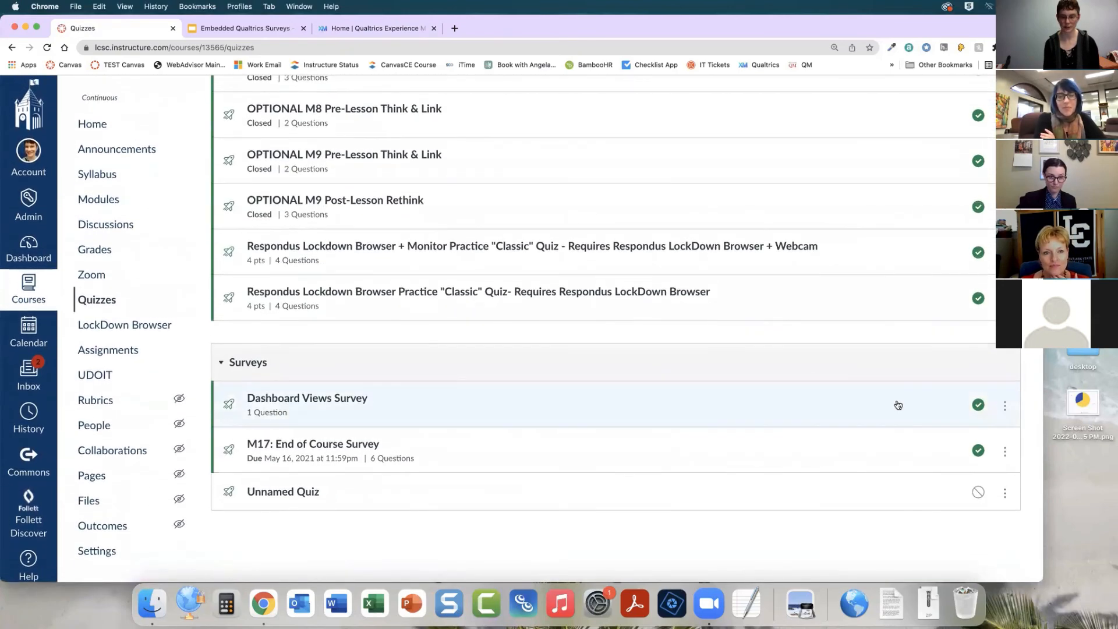
pyautogui.click(982, 408)
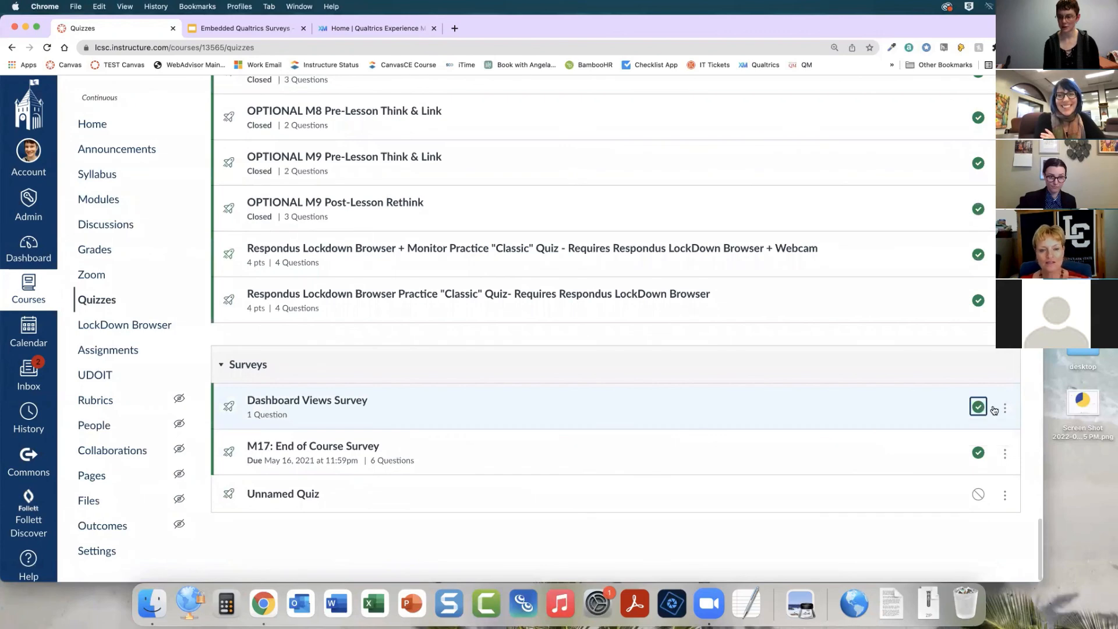
pyautogui.click(1005, 408)
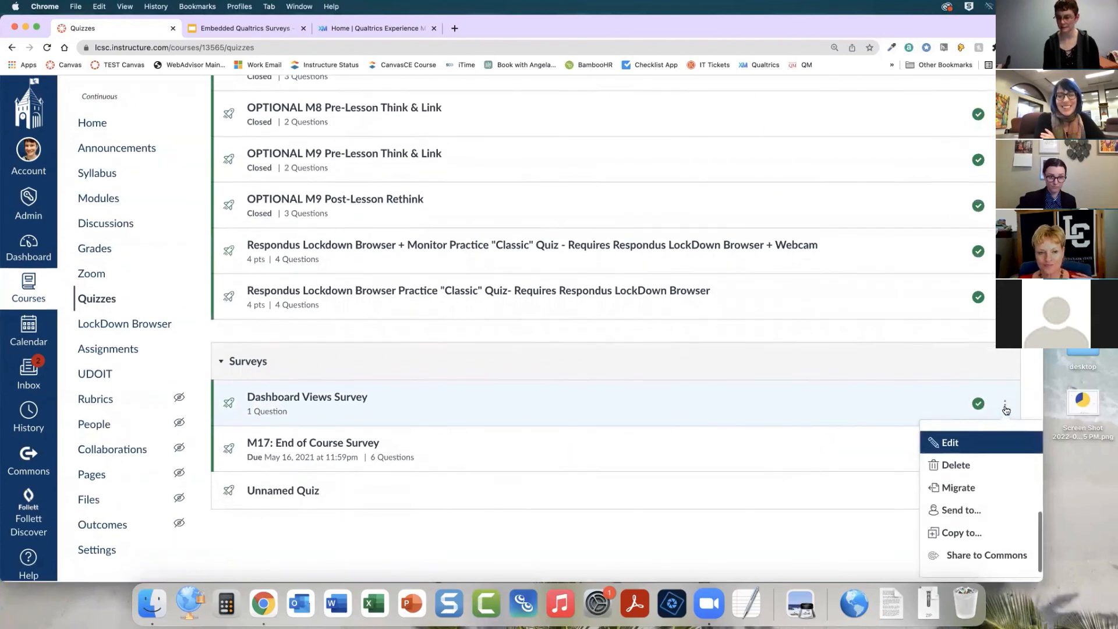
# Open the unpublished Unnamed Quiz graded survey, return to the quiz list, and view its options menu
pyautogui.click(691, 502)
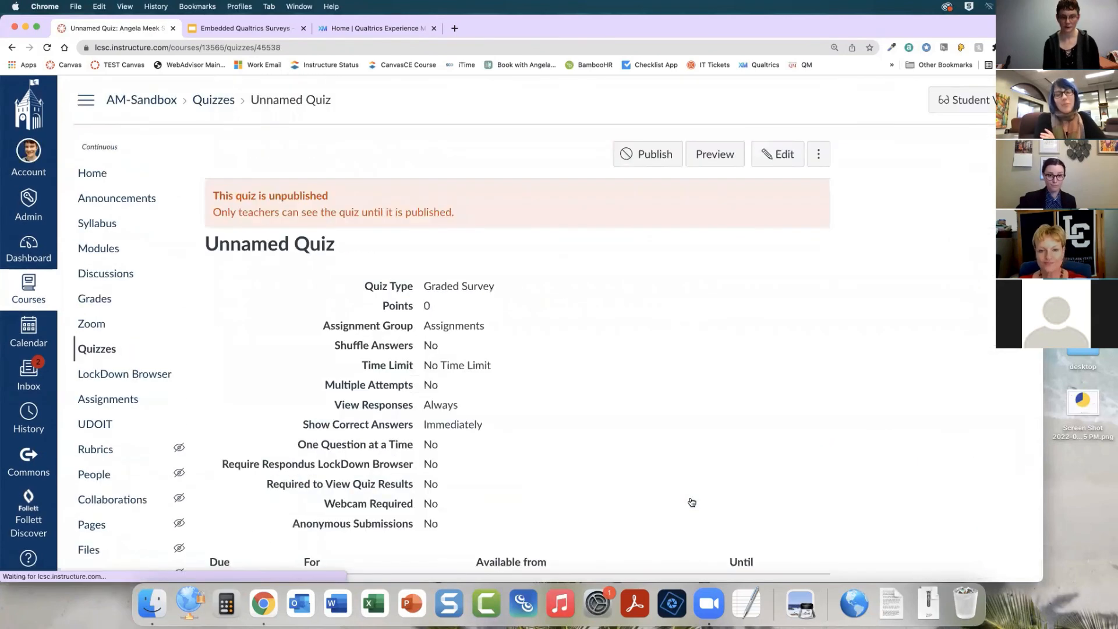
pyautogui.click(774, 156)
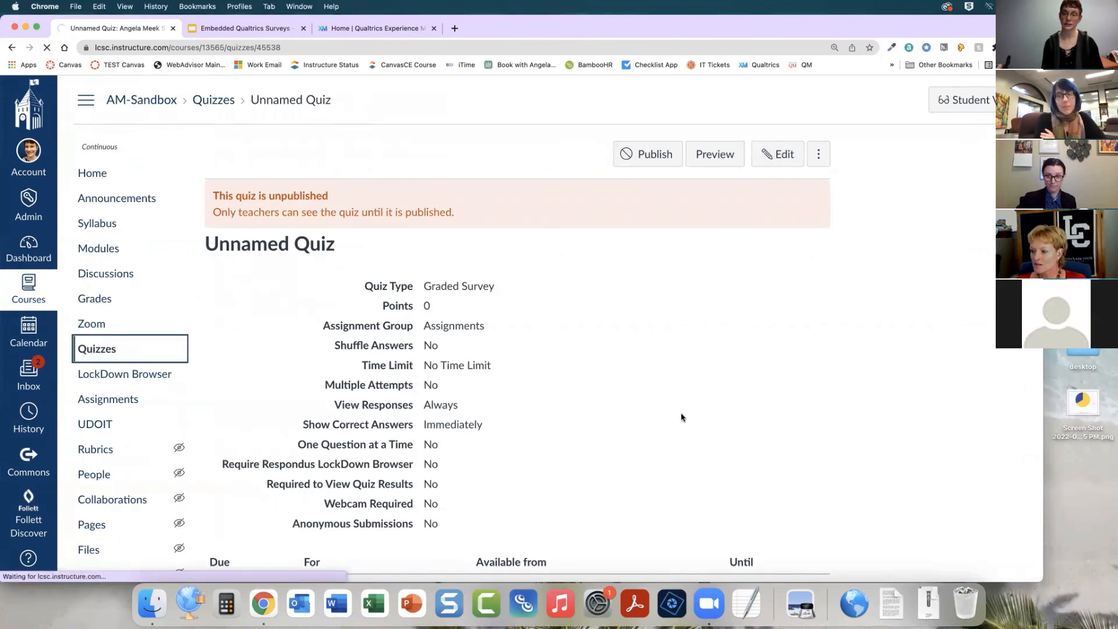
pyautogui.scroll(-20, 758, 420)
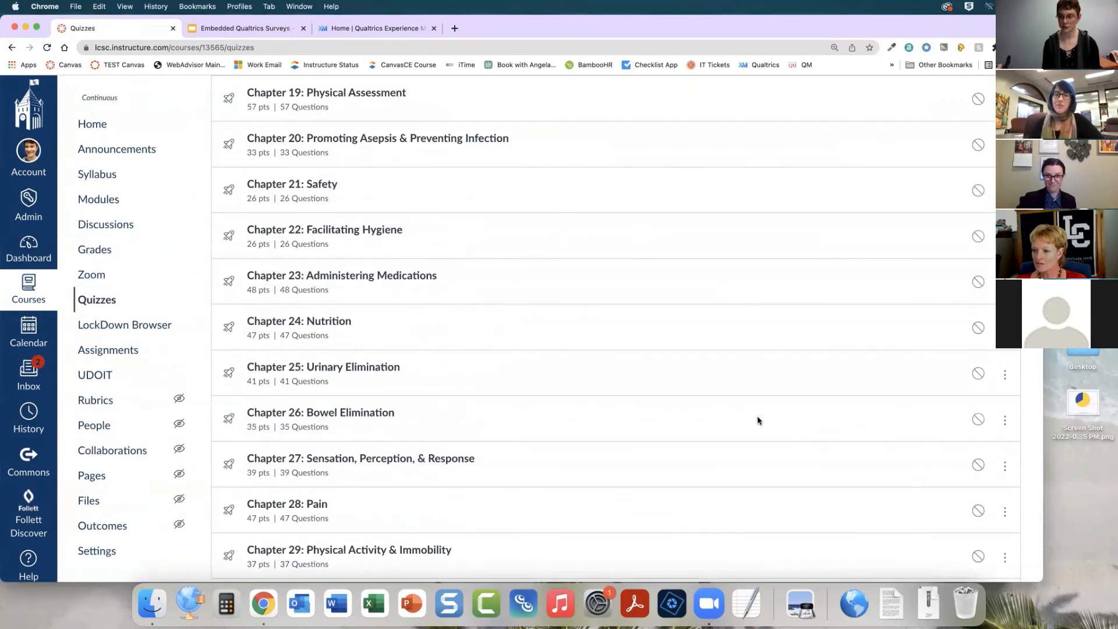
pyautogui.scroll(-2, 758, 420)
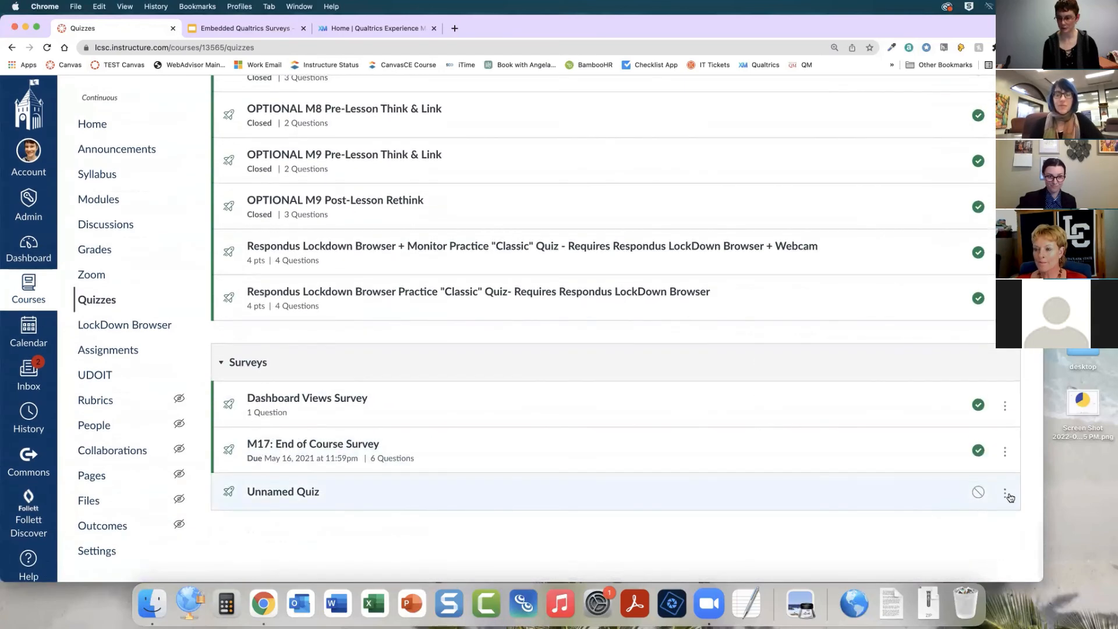
pyautogui.click(1005, 494)
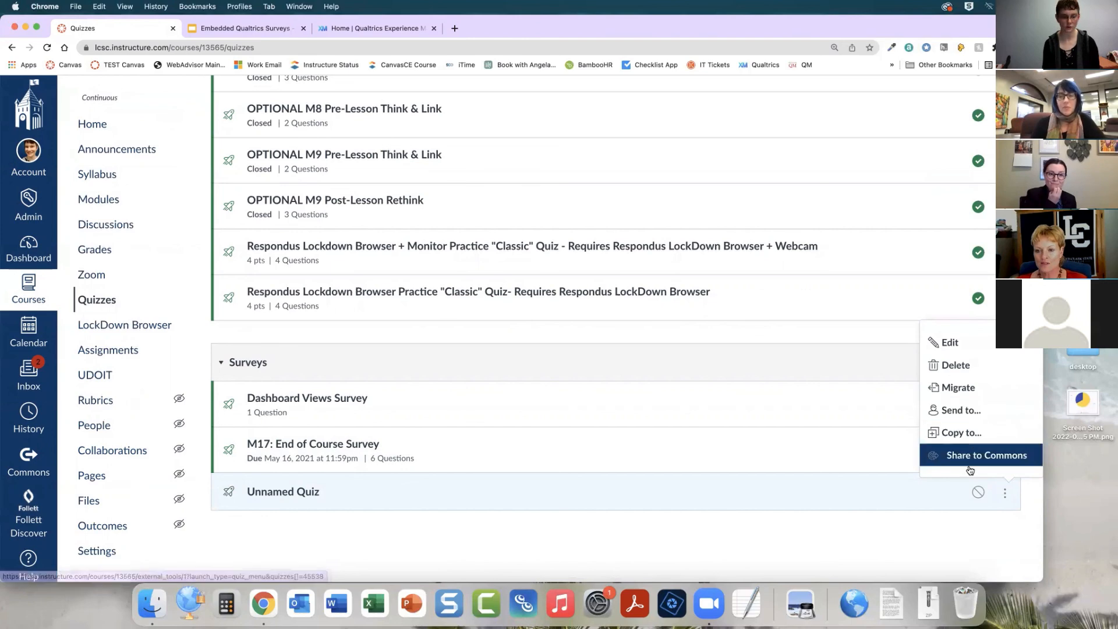
pyautogui.click(687, 520)
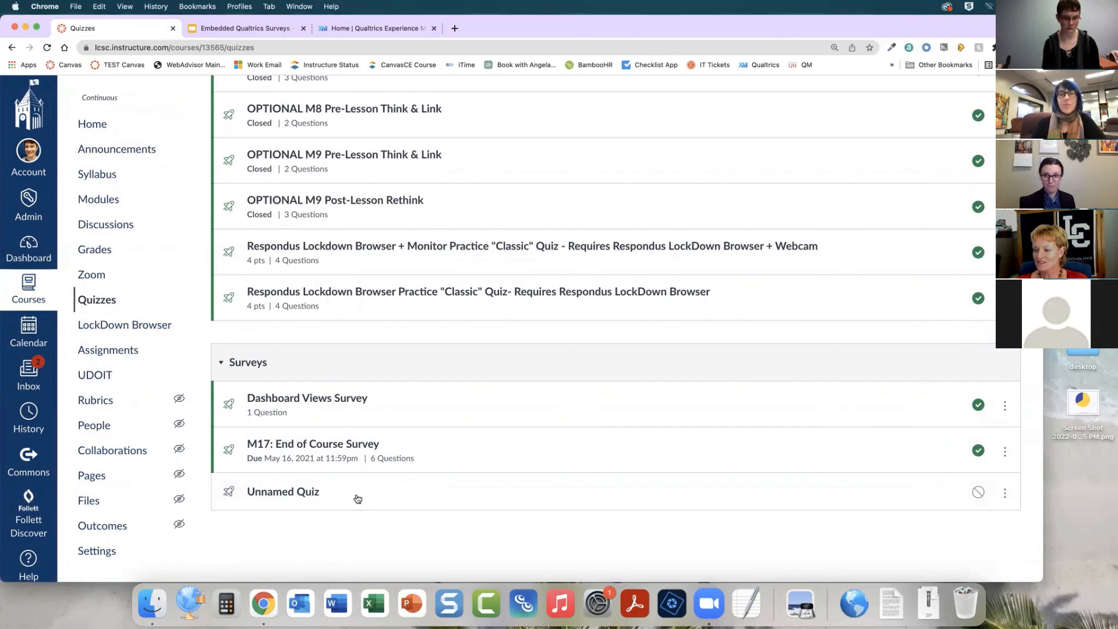
pyautogui.scroll(20, 358, 499)
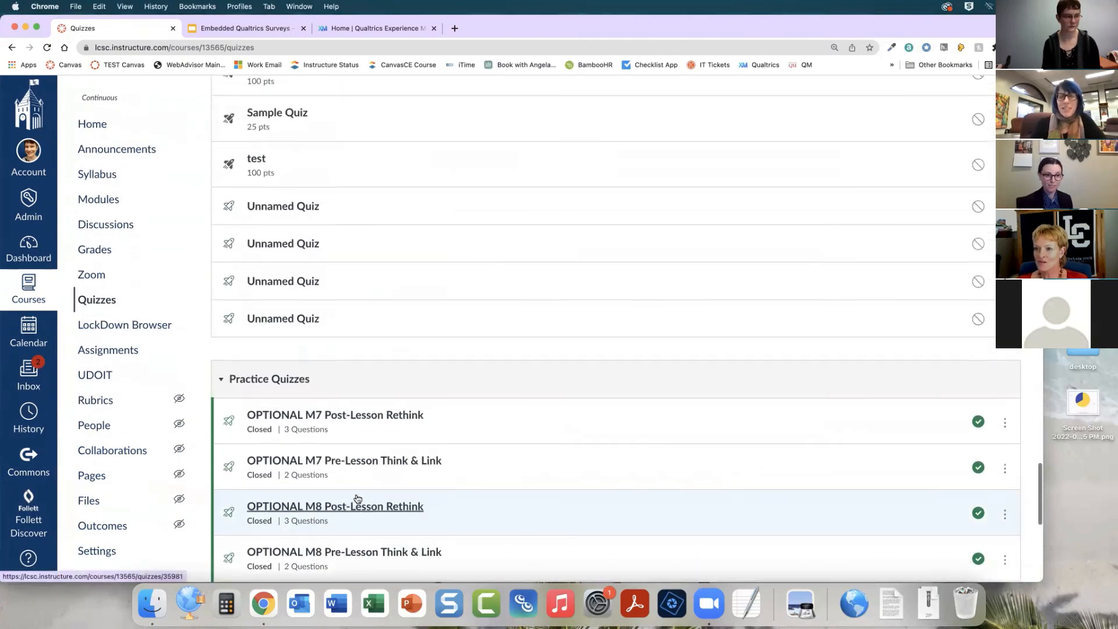
pyautogui.scroll(20, 358, 499)
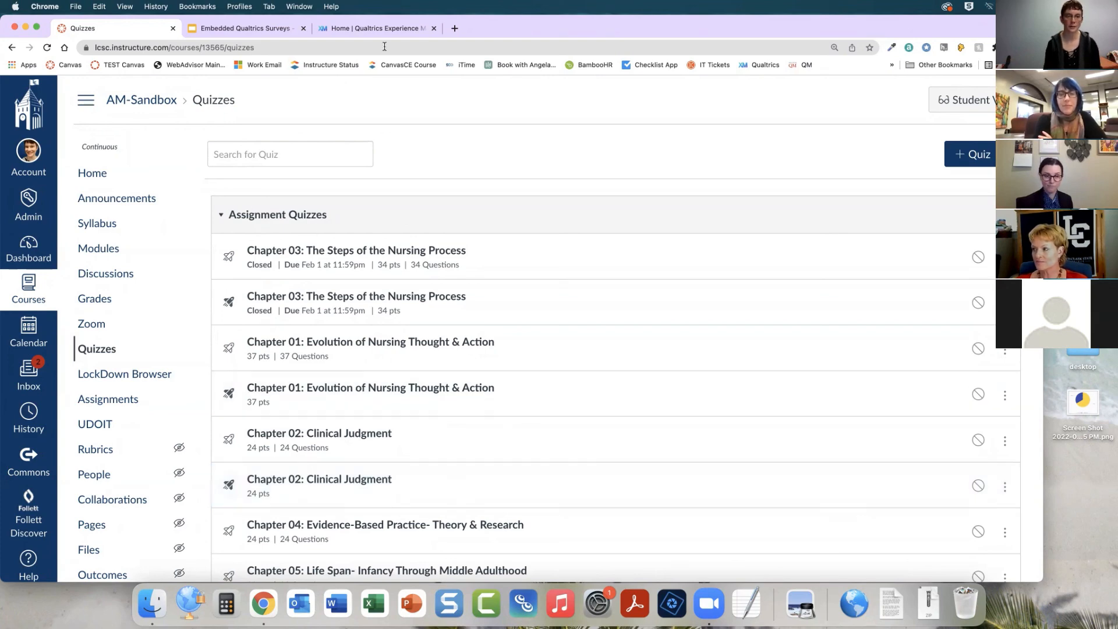
# Switch to the Qualtrics tab and open the Projects list from the main menu
pyautogui.click(378, 28)
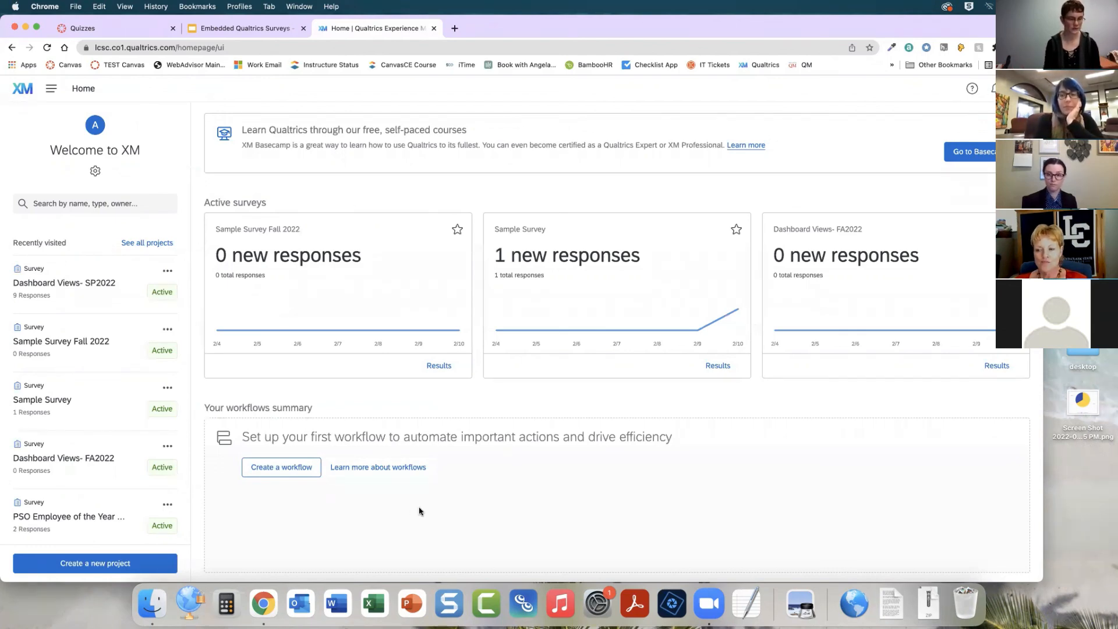
pyautogui.scroll(-1, 419, 510)
pyautogui.scroll(1, 419, 510)
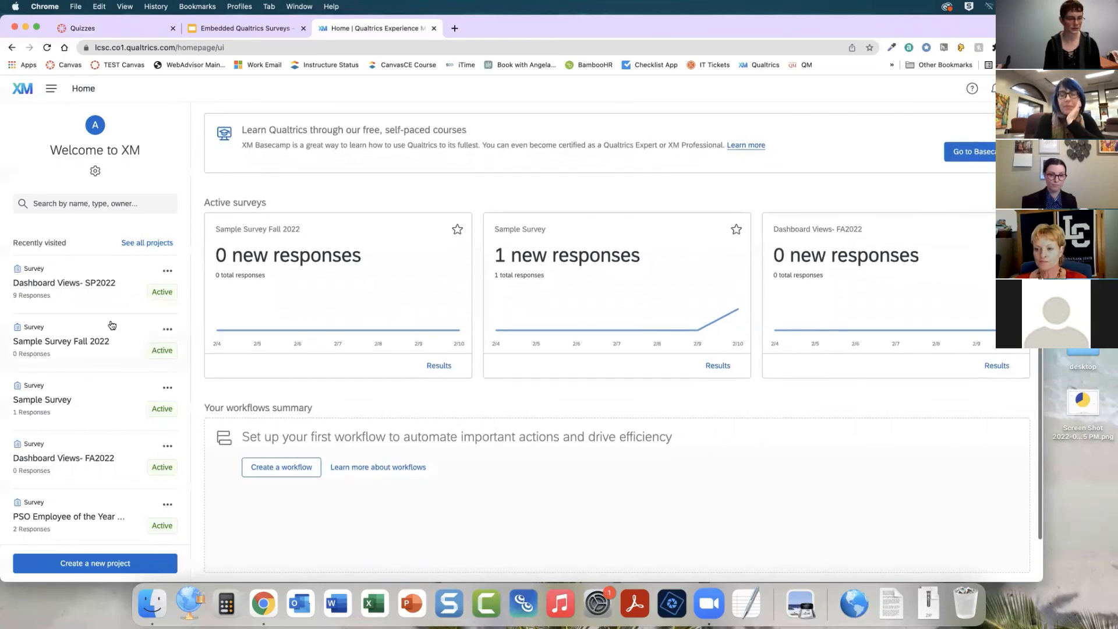
pyautogui.click(51, 88)
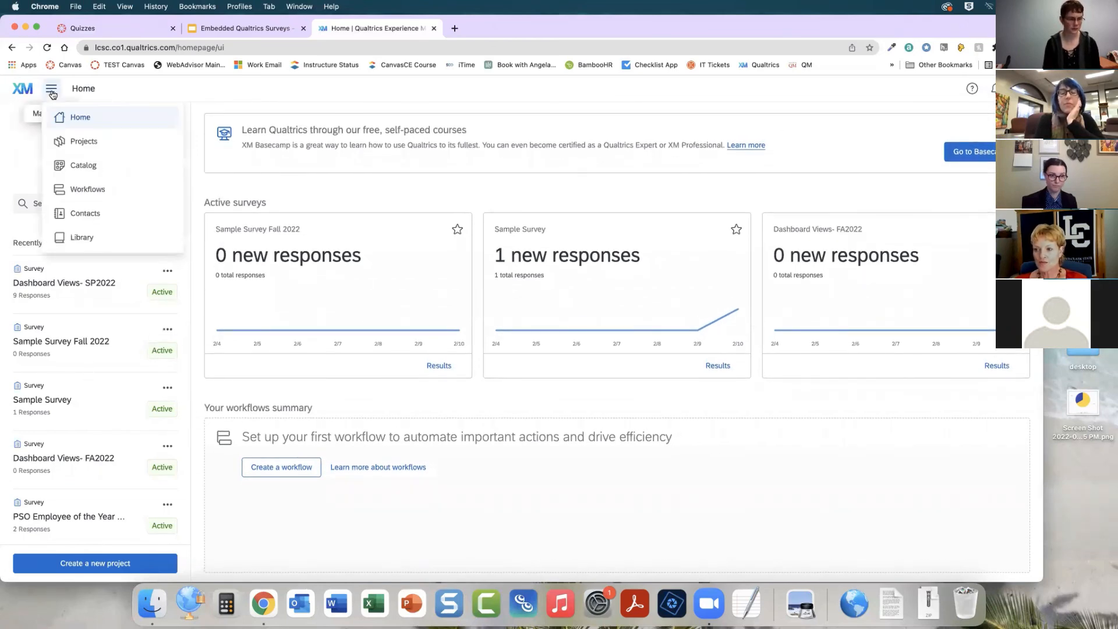
pyautogui.click(90, 144)
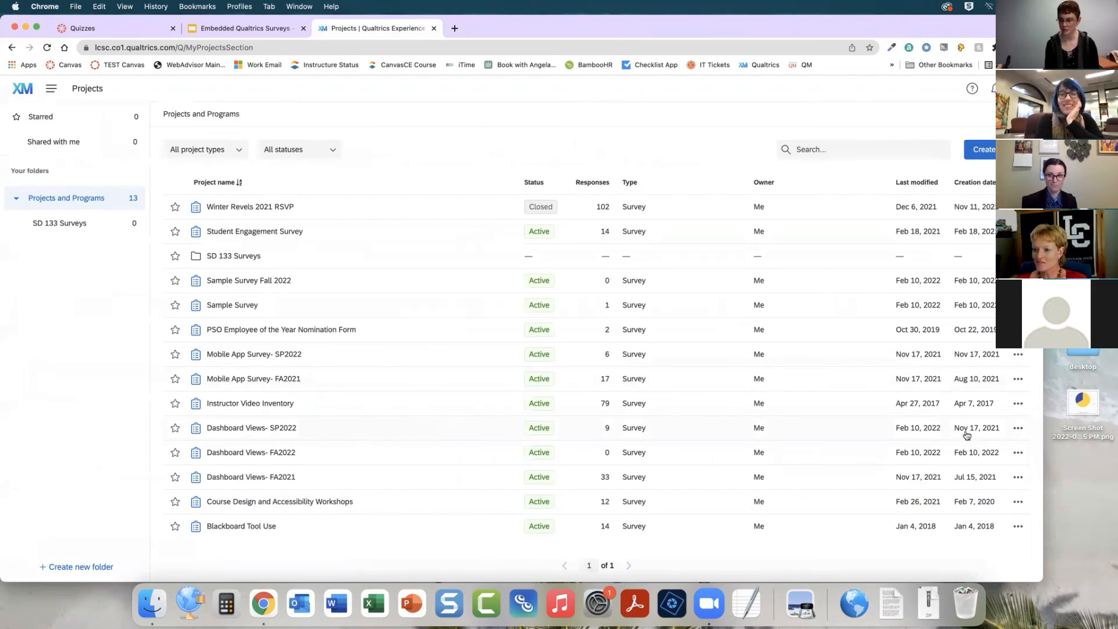
# Browse the Qualtrics projects list and go back to the Qualtrics home page
pyautogui.moveTo(989, 409)
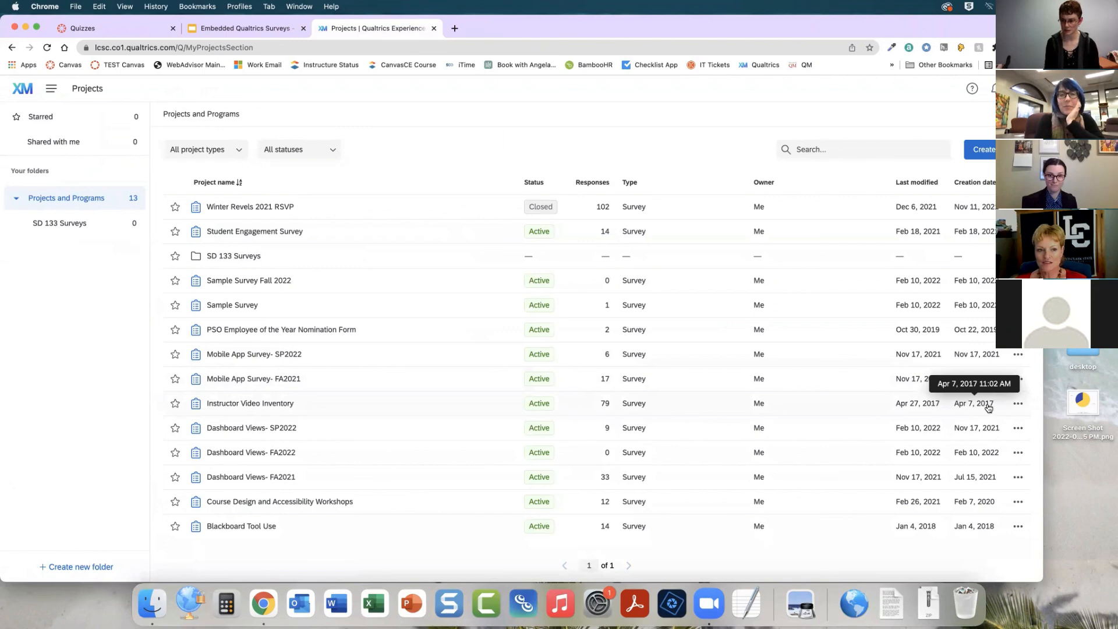
pyautogui.scroll(-1, 310, 421)
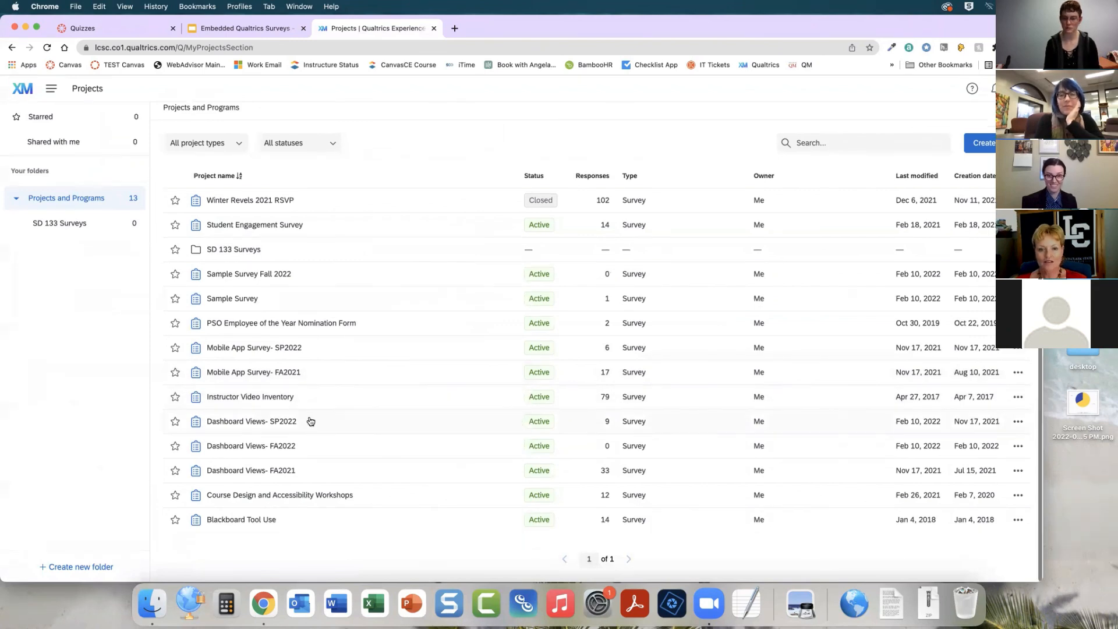
pyautogui.scroll(1, 311, 421)
pyautogui.click(22, 88)
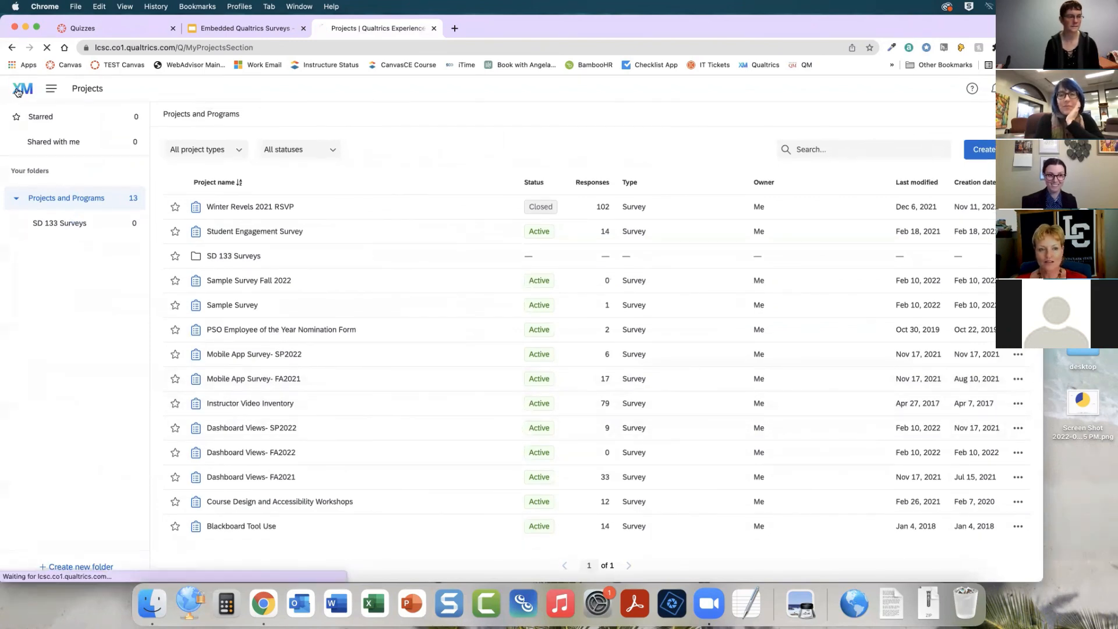